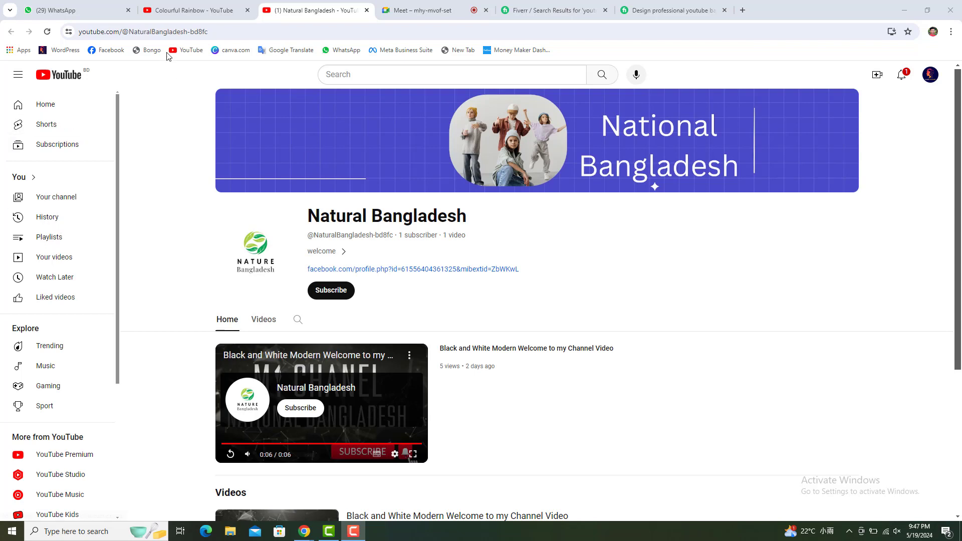
Switch to the Colourful Rainbow YouTube tab and close it.
mouse_move(174, 4)
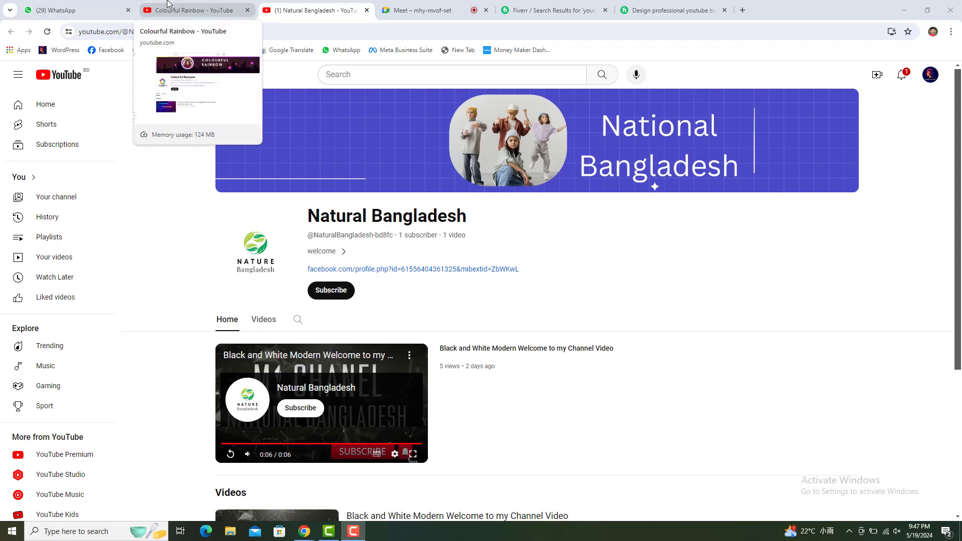
click(178, 5)
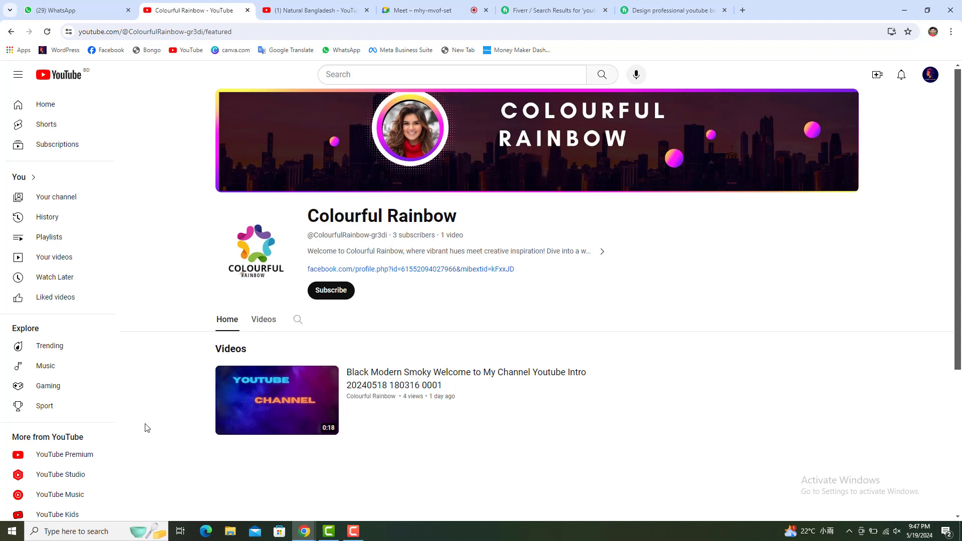
click(246, 14)
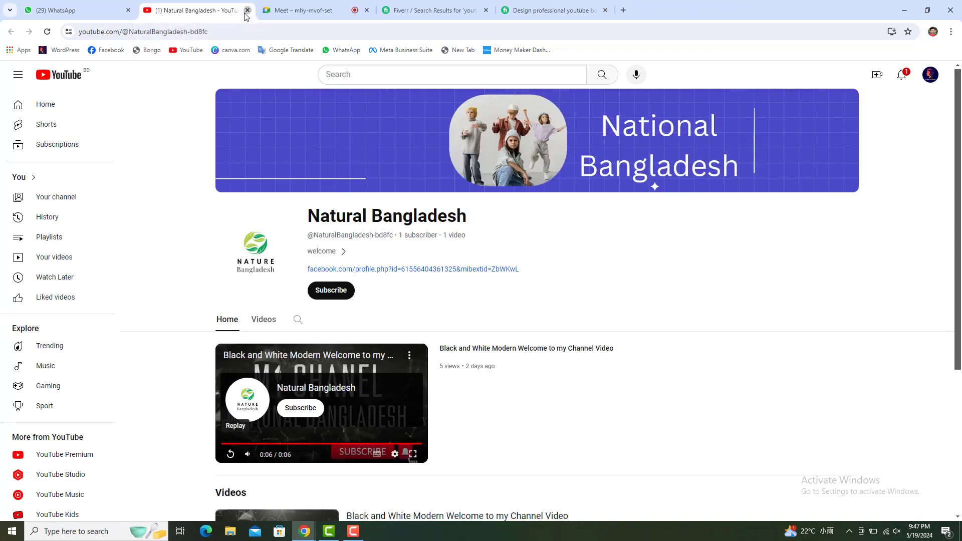
Close the Natural Bangladesh and youtube banner gig tabs, then scroll the search results to the top.
click(246, 14)
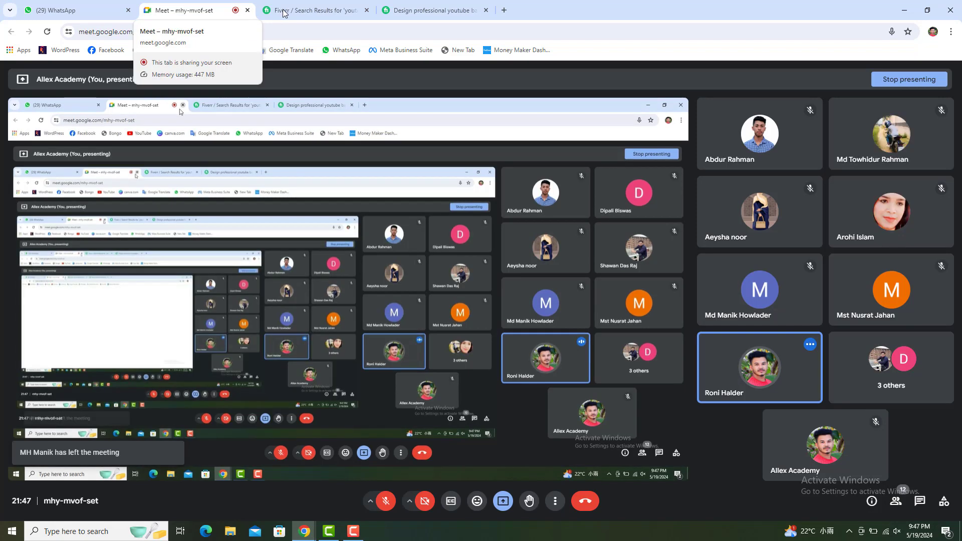
click(447, 10)
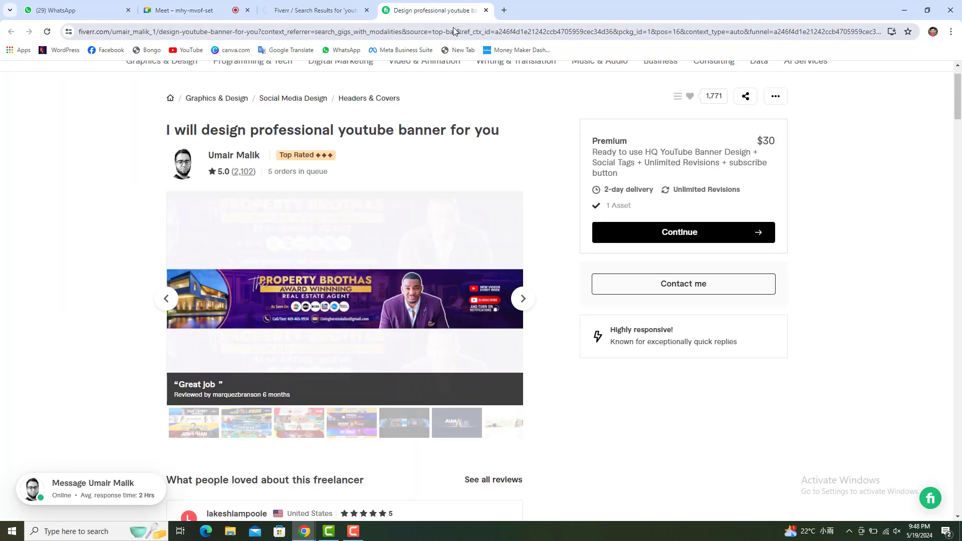
key(ctrl+w)
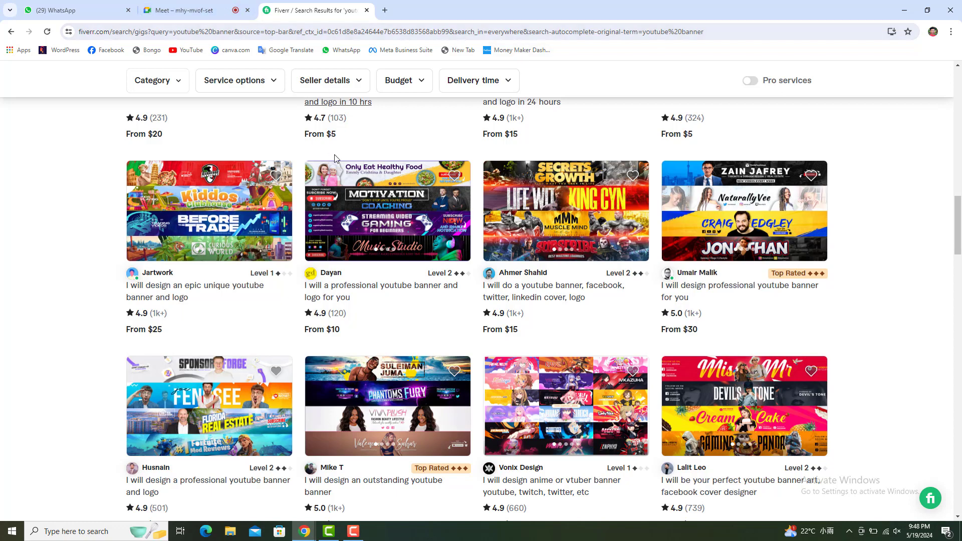
scroll(335, 158, up, 15)
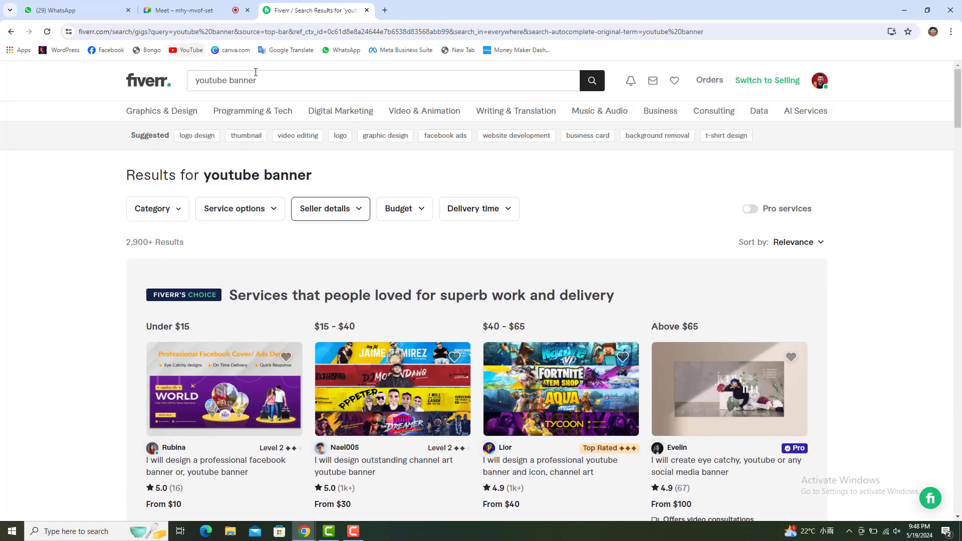
Replace the search text with 'facebook' and pick the 'facebook business page create' suggestion.
click(264, 78)
triple_click(201, 79)
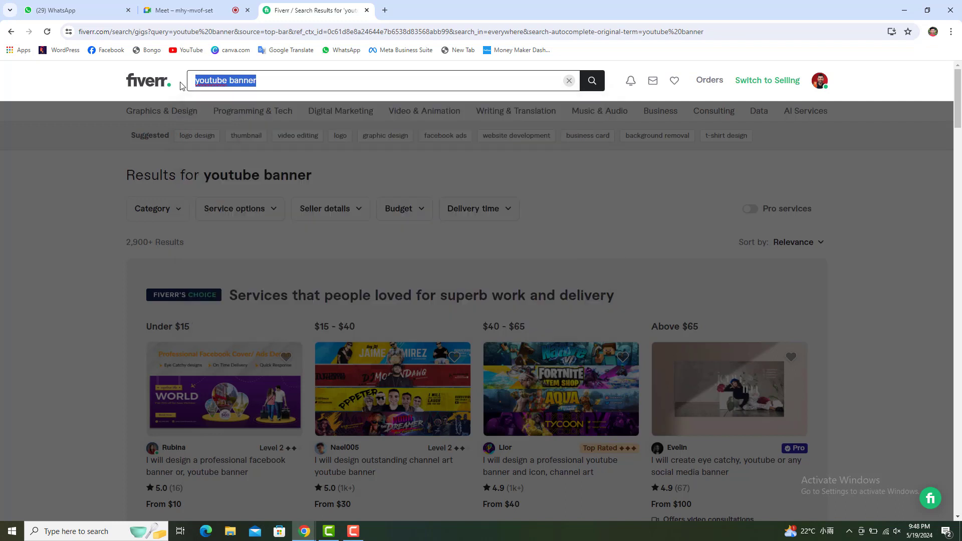
text(fac)
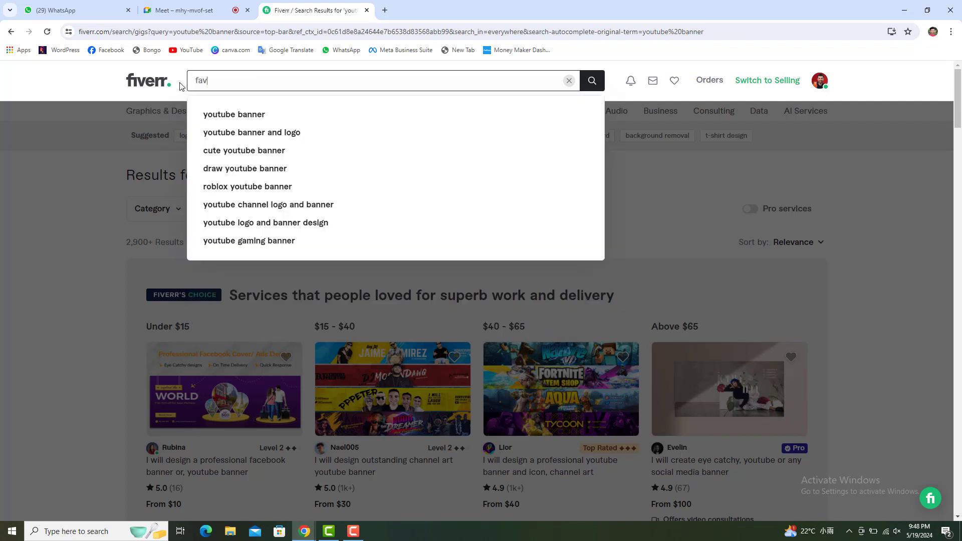
key(BackSpace)
text(cebook)
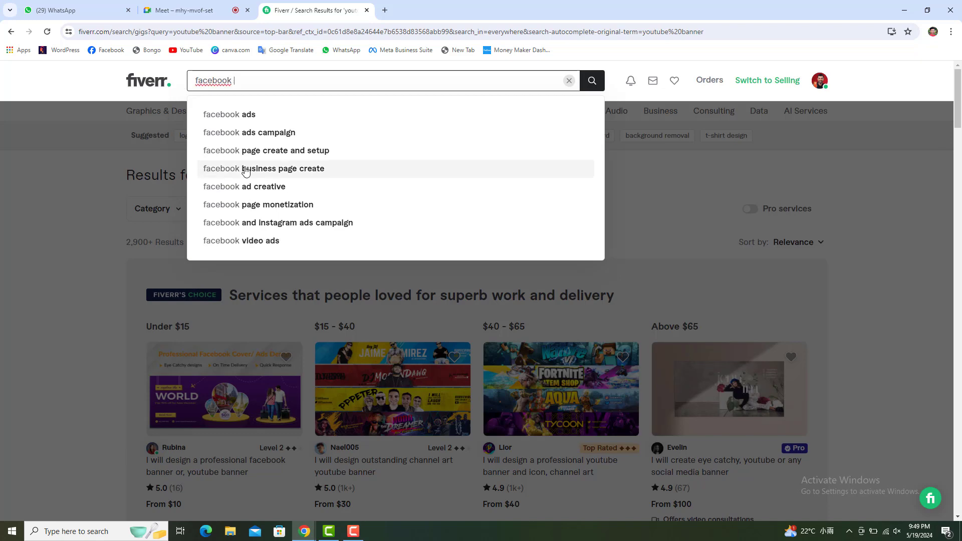
click(246, 171)
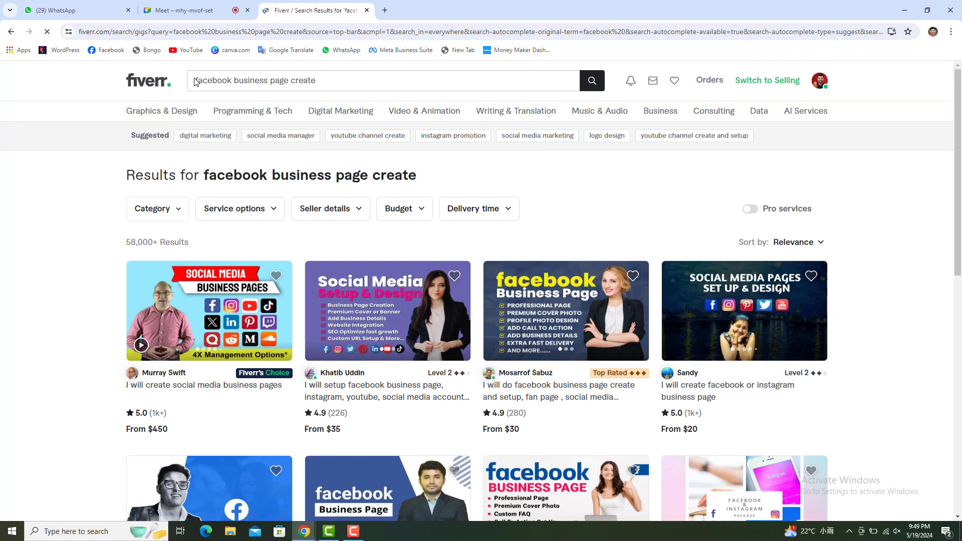
Scroll through the facebook business page create gig results.
click(258, 85)
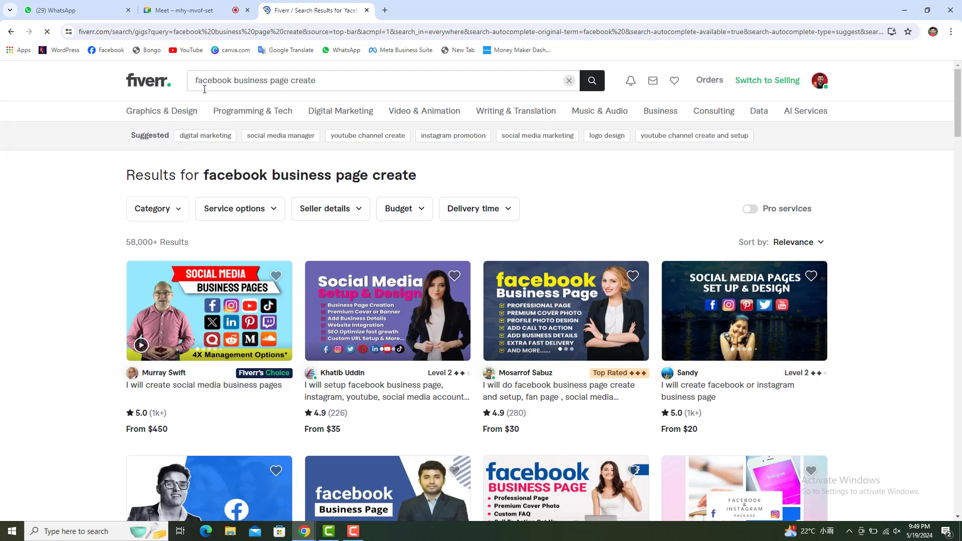
scroll(231, 166, down, 2)
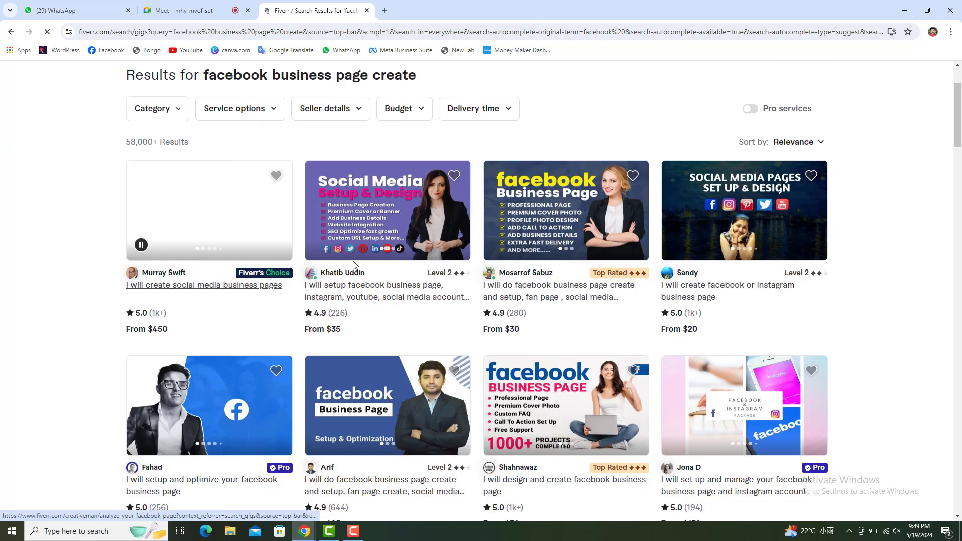
scroll(961, 287, down, 6)
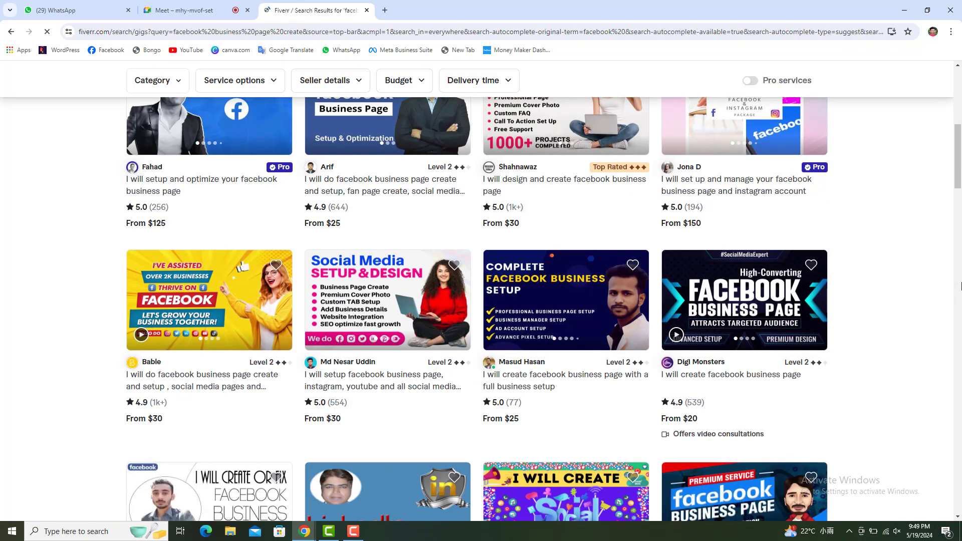
Open the Social Media Setup & Design gig and highlight its title, 554 reviews and 7 orders in queue.
click(361, 309)
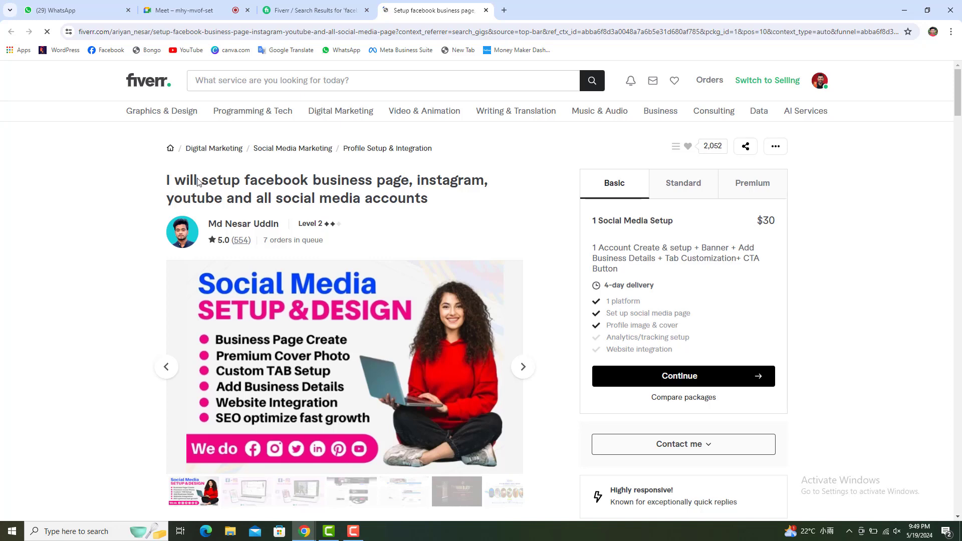
drag(198, 182, 440, 199)
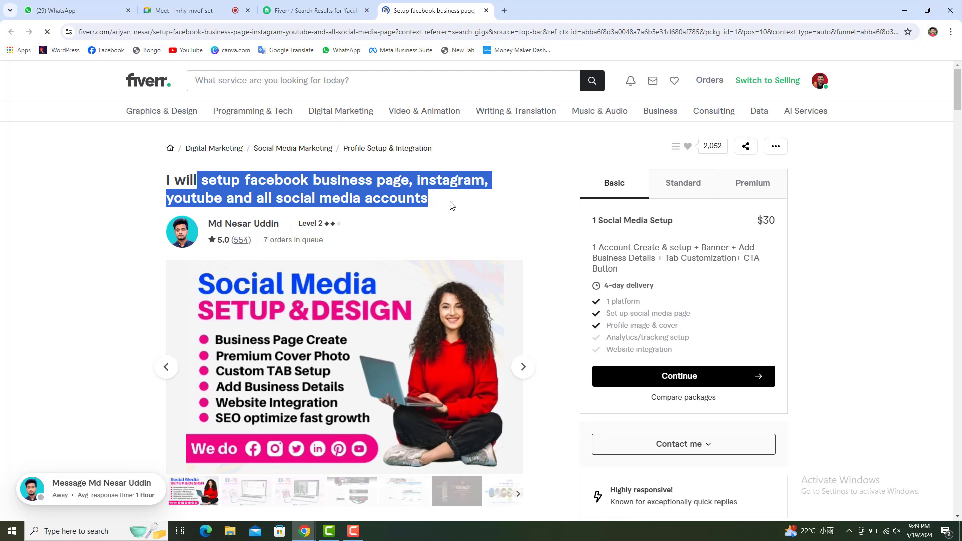
click(249, 246)
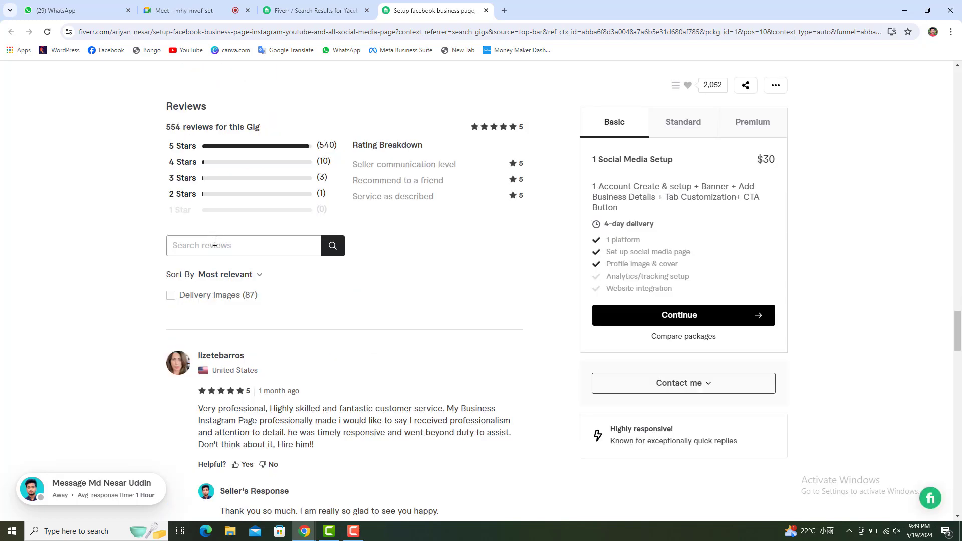
scroll(216, 249, up, 20)
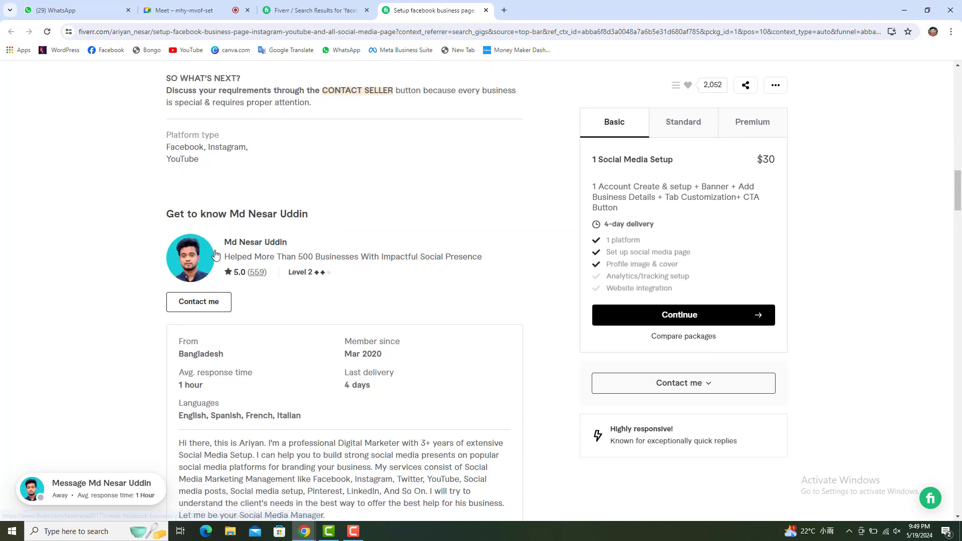
scroll(217, 255, up, 15)
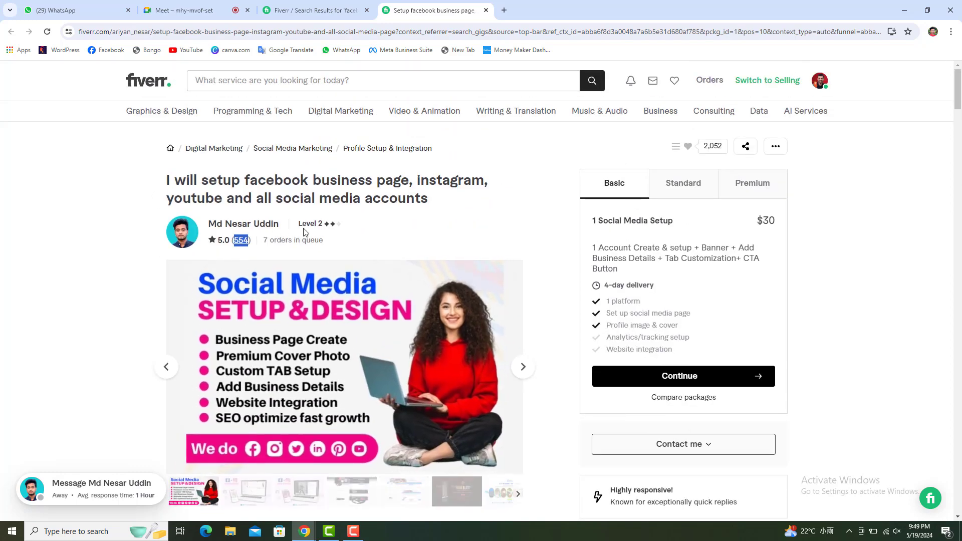
drag(262, 241, 291, 240)
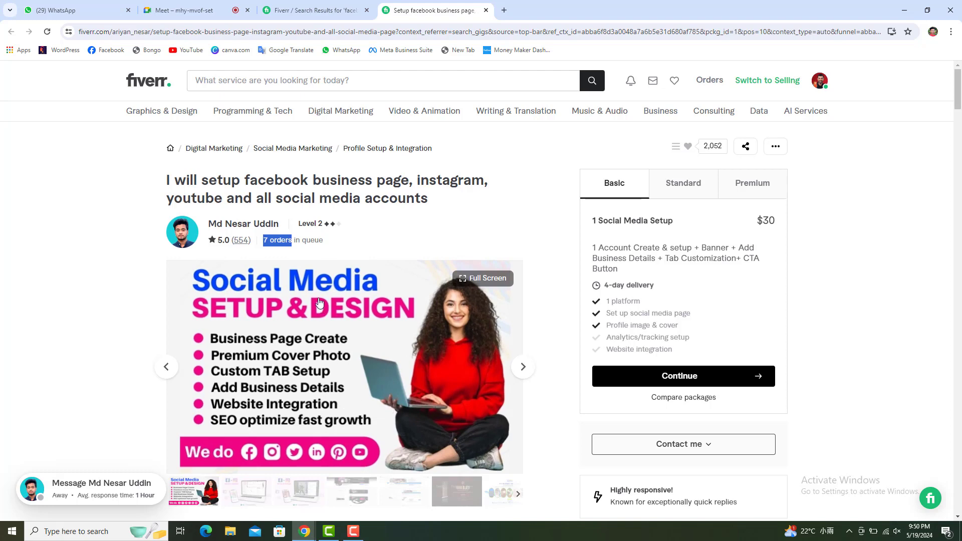
Highlight the gig's includes heading and its list of included services.
scroll(303, 311, down, 9)
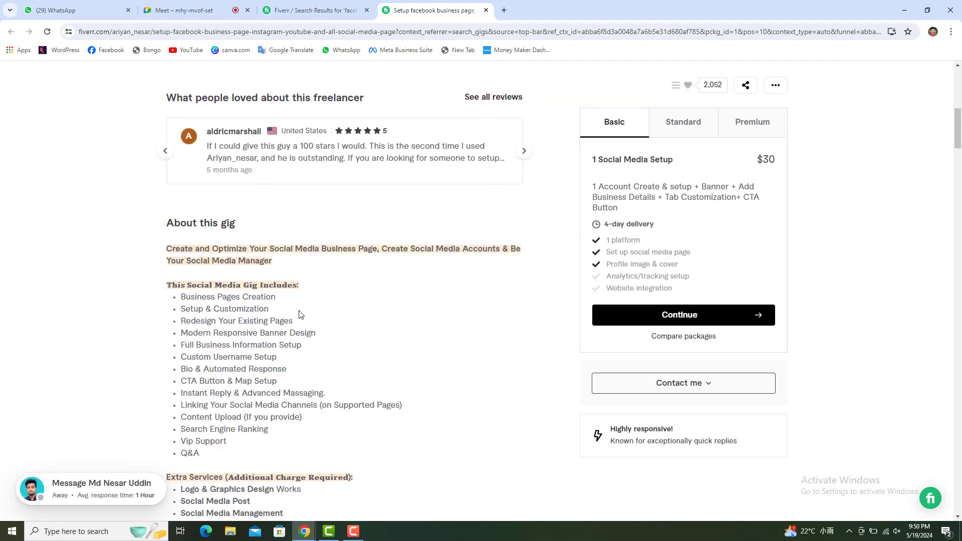
scroll(299, 314, down, 2)
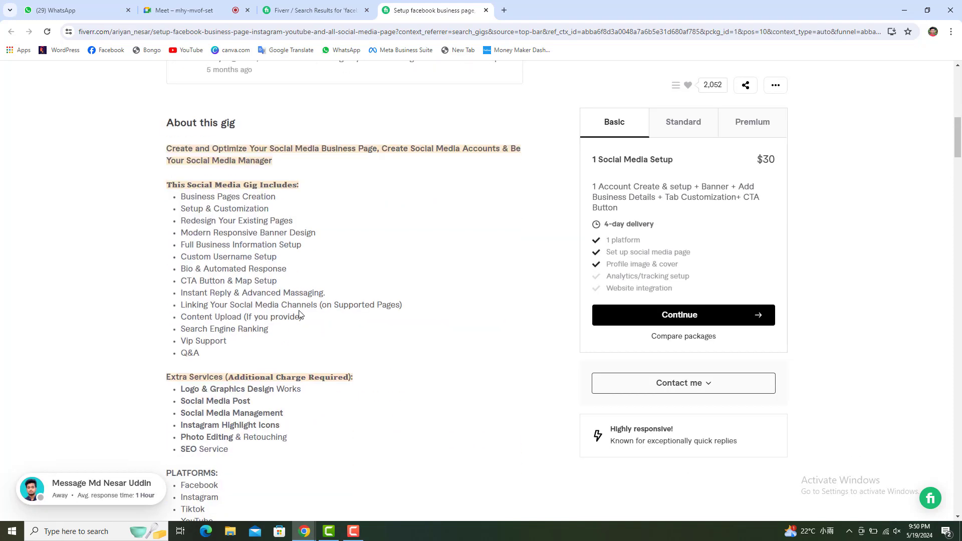
scroll(300, 314, down, 4)
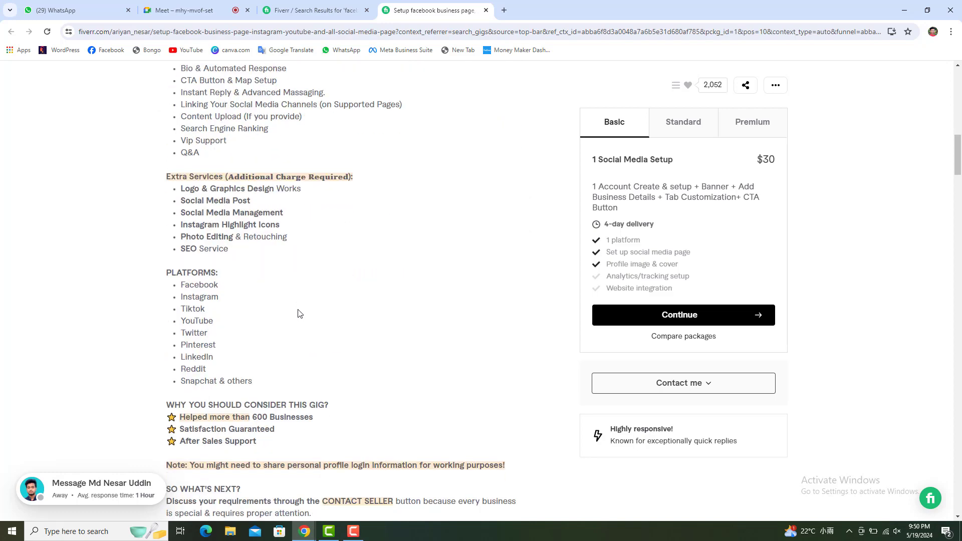
scroll(300, 314, up, 4)
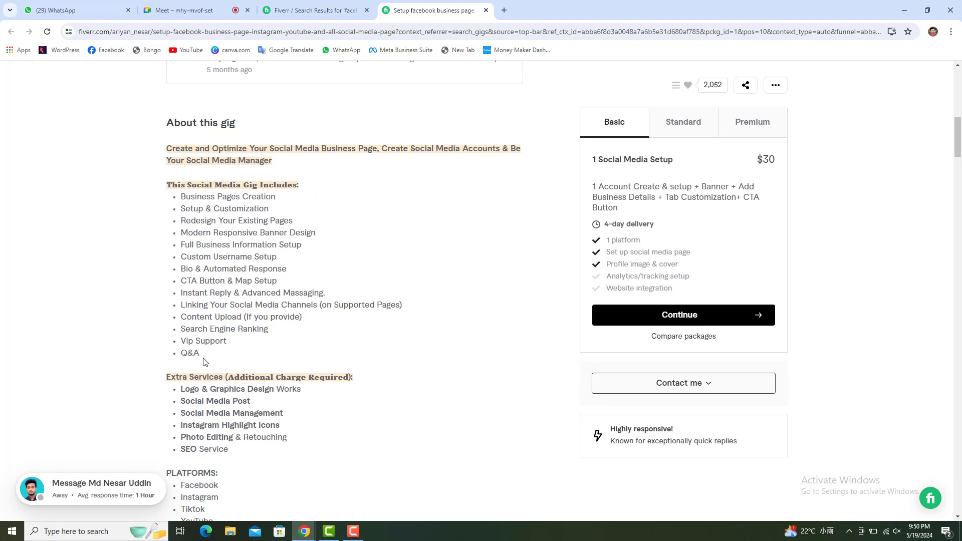
drag(200, 355, 169, 207)
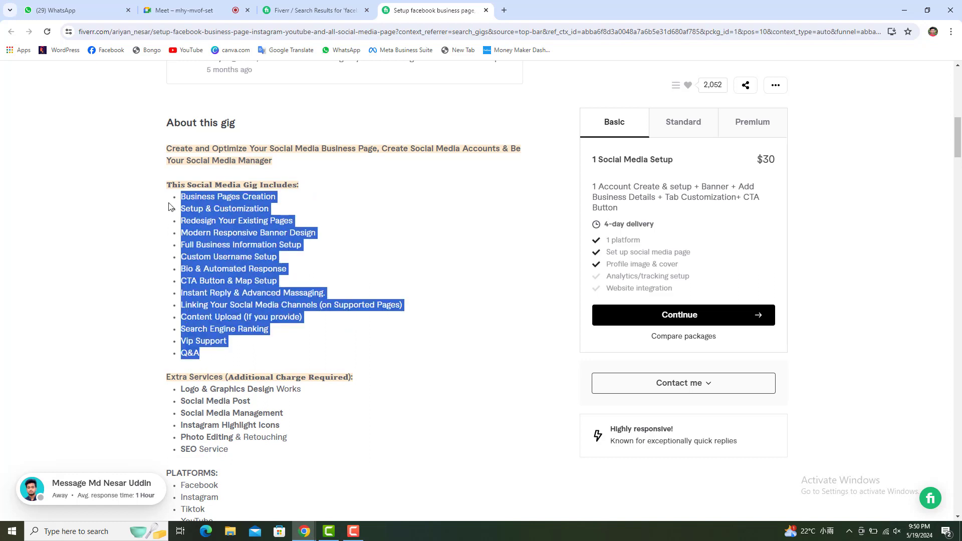
click(221, 293)
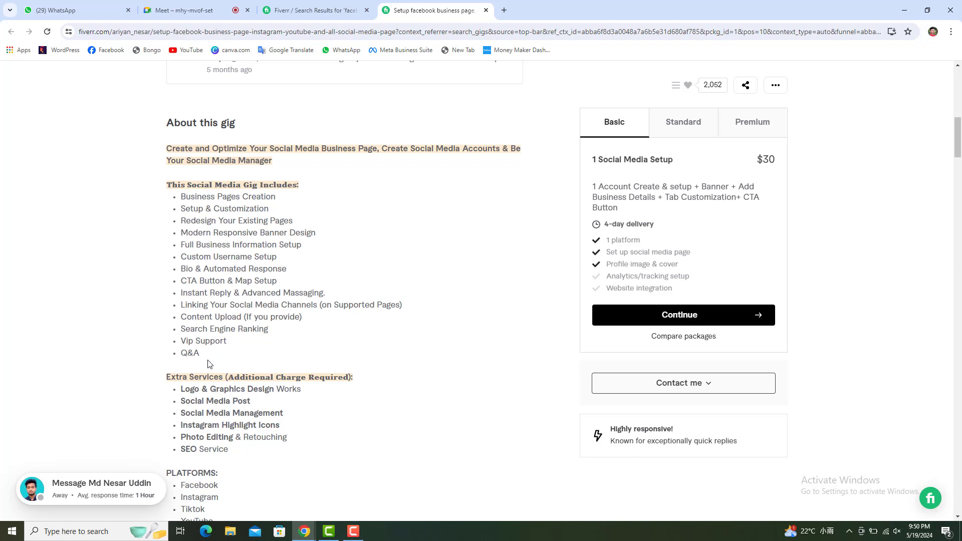
drag(209, 364, 153, 183)
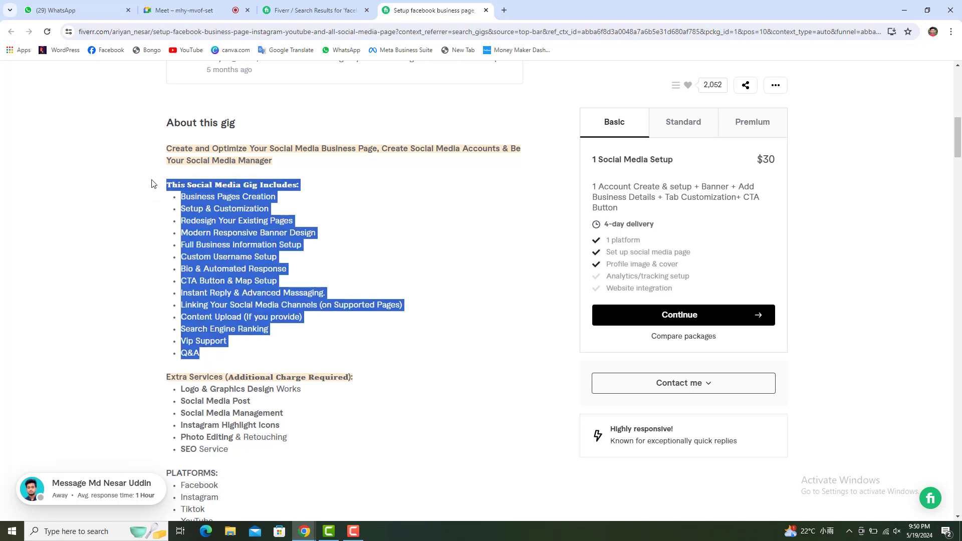
Highlight the $30 Basic package price and return to the search results.
scroll(402, 317, up, 2)
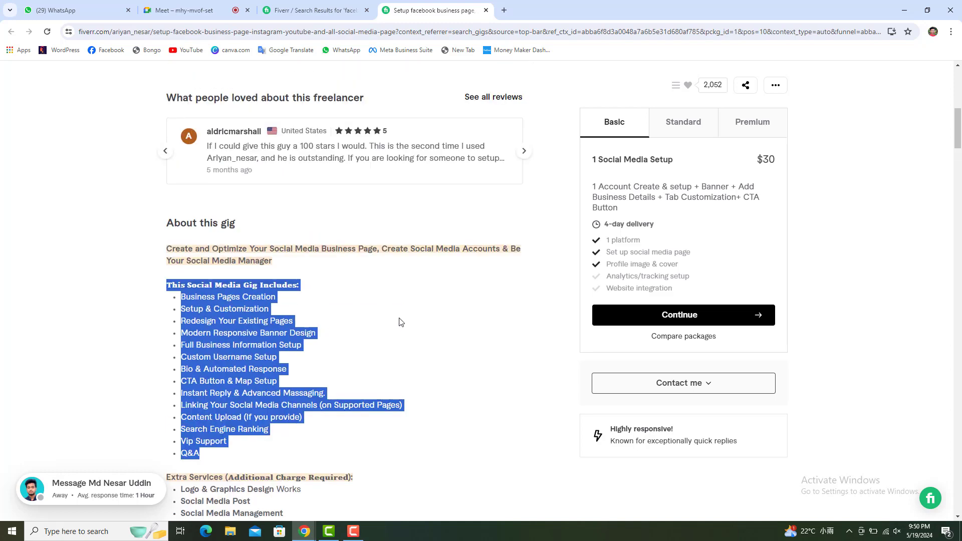
scroll(399, 323, up, 8)
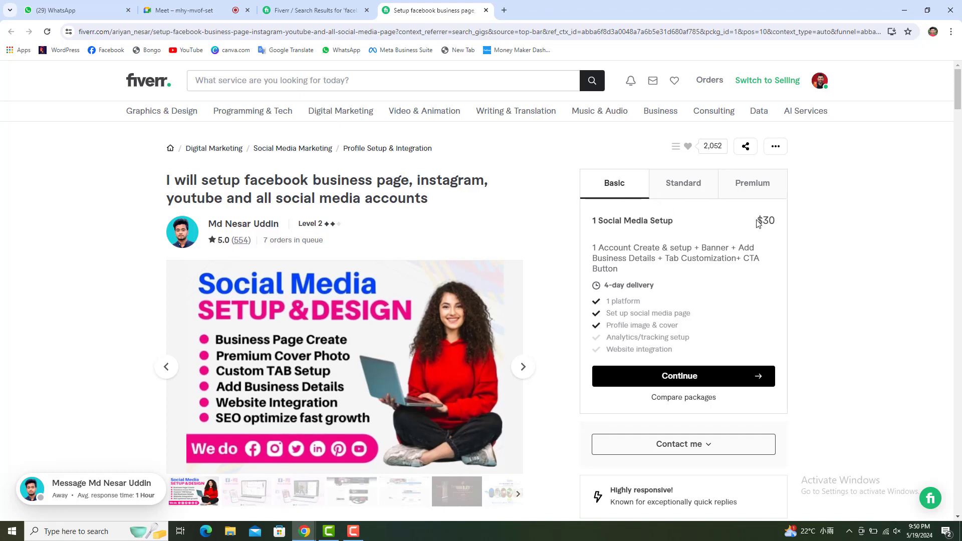
drag(757, 221, 780, 227)
click(281, 11)
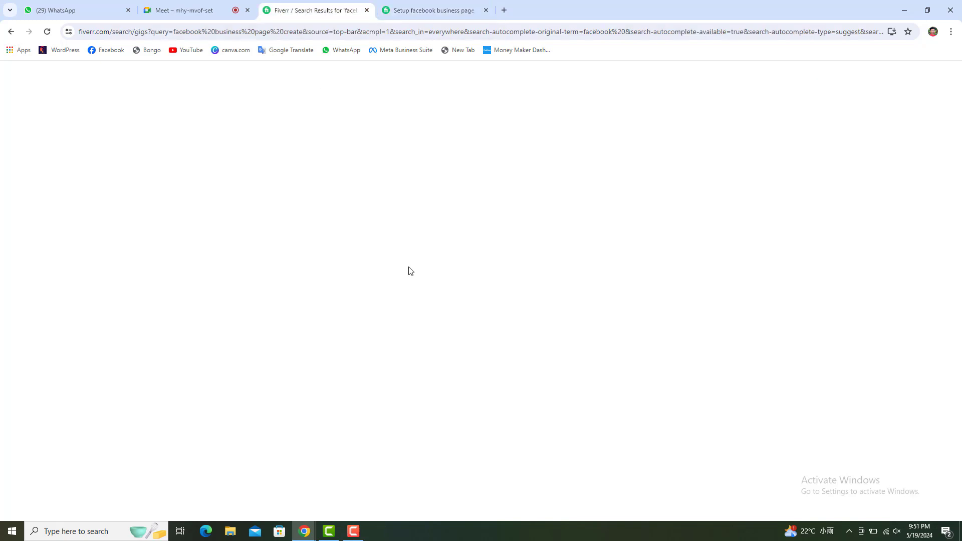
Open the Facebook page setup gig, skim its description, and load the WordPress dashboard in a new tab.
scroll(401, 270, up, 3)
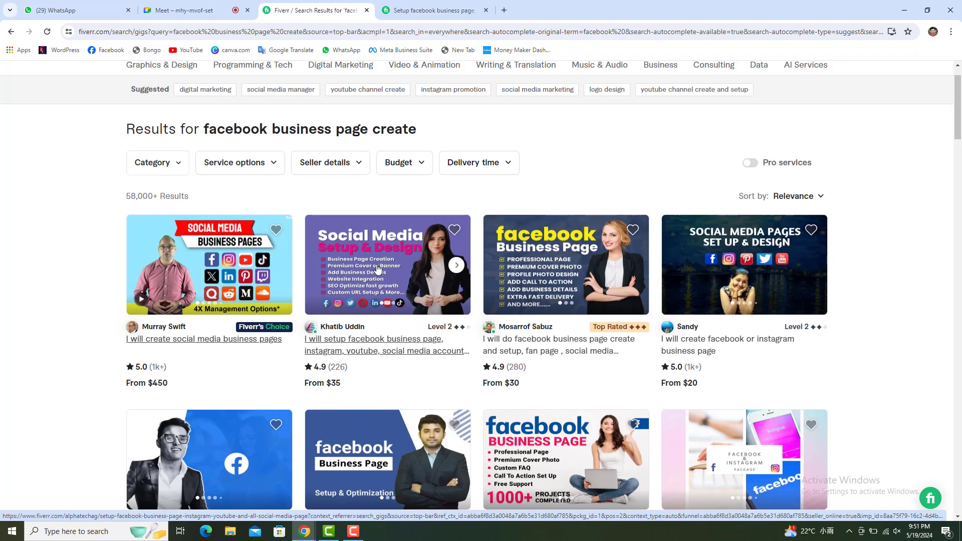
click(378, 270)
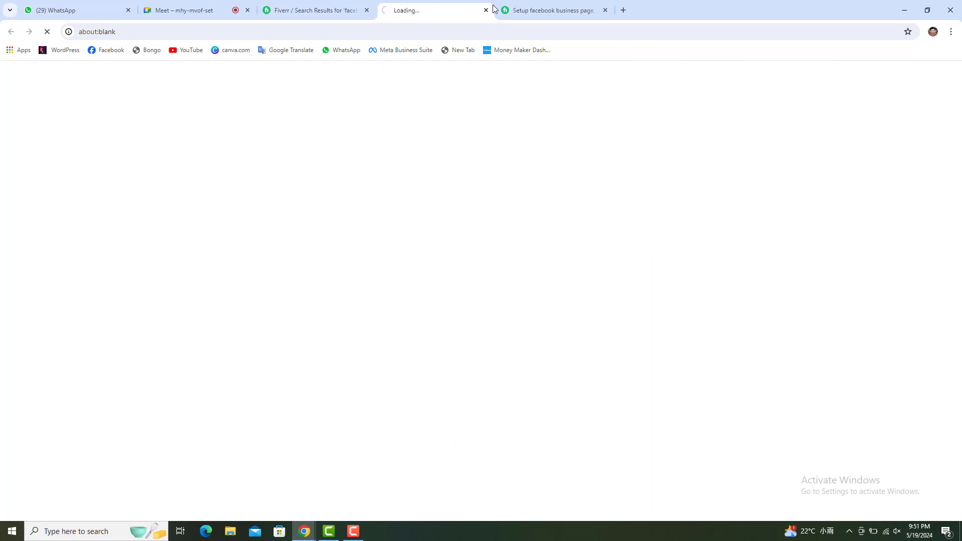
click(605, 11)
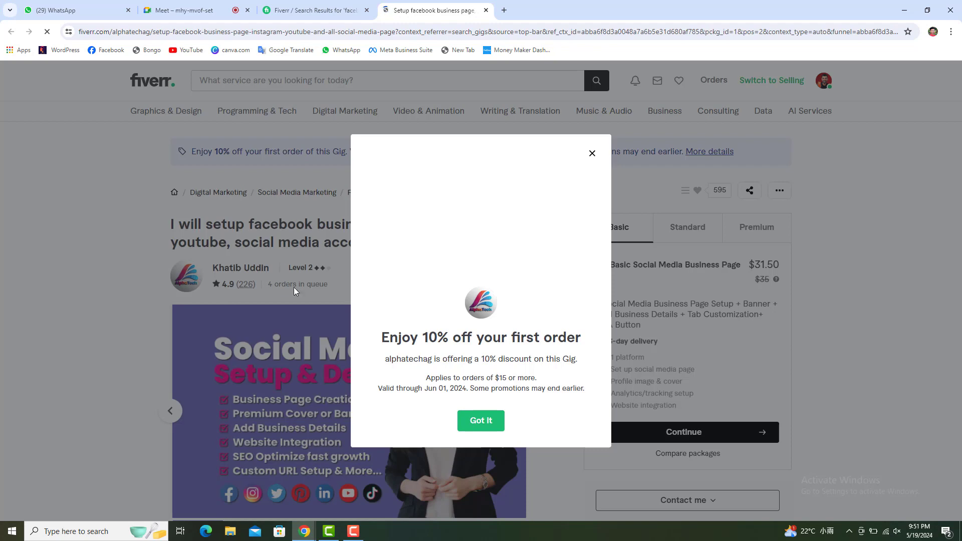
click(592, 153)
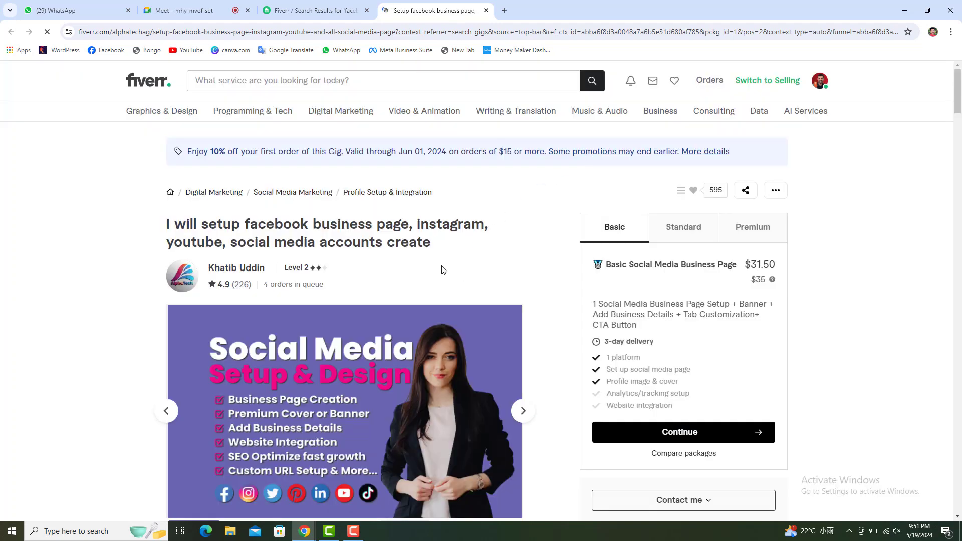
scroll(441, 273, down, 10)
scroll(428, 279, down, 7)
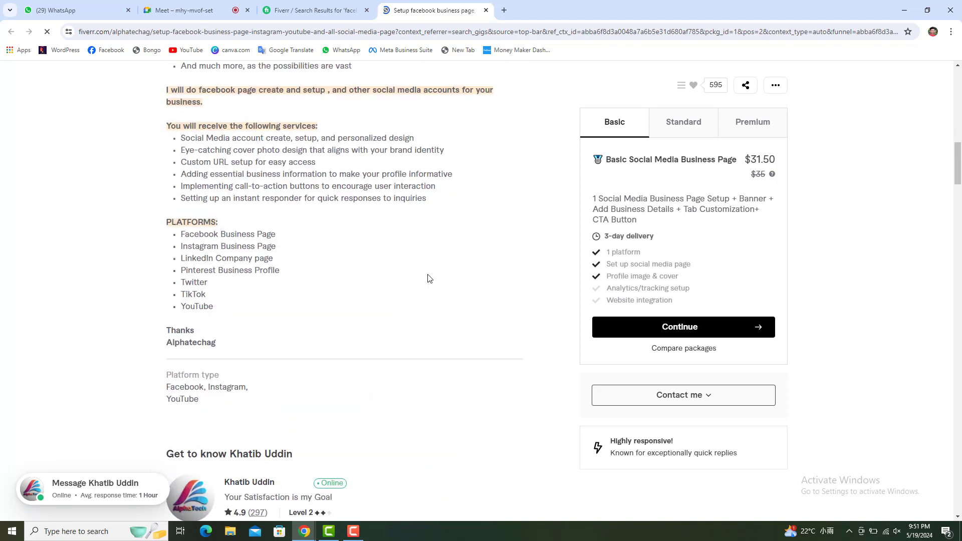
scroll(428, 279, up, 5)
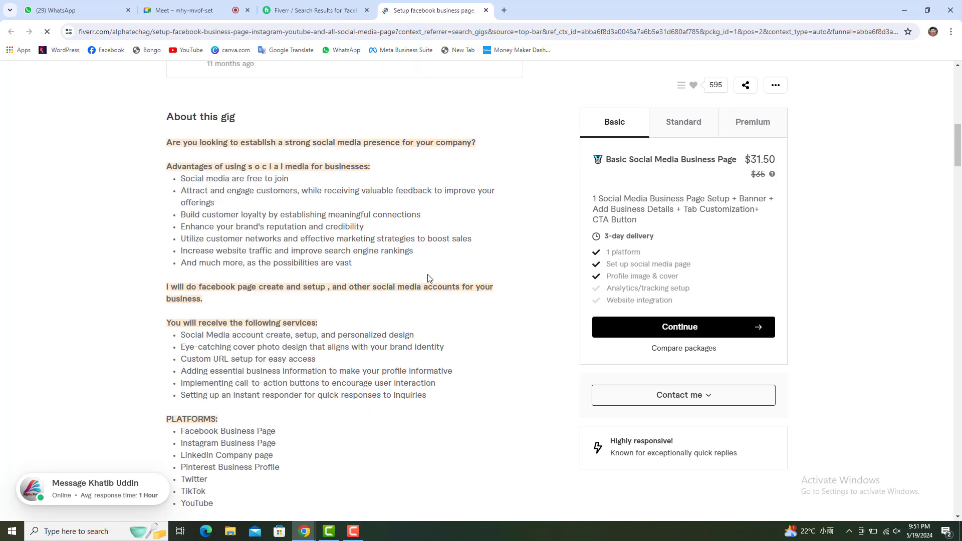
scroll(428, 278, up, 2)
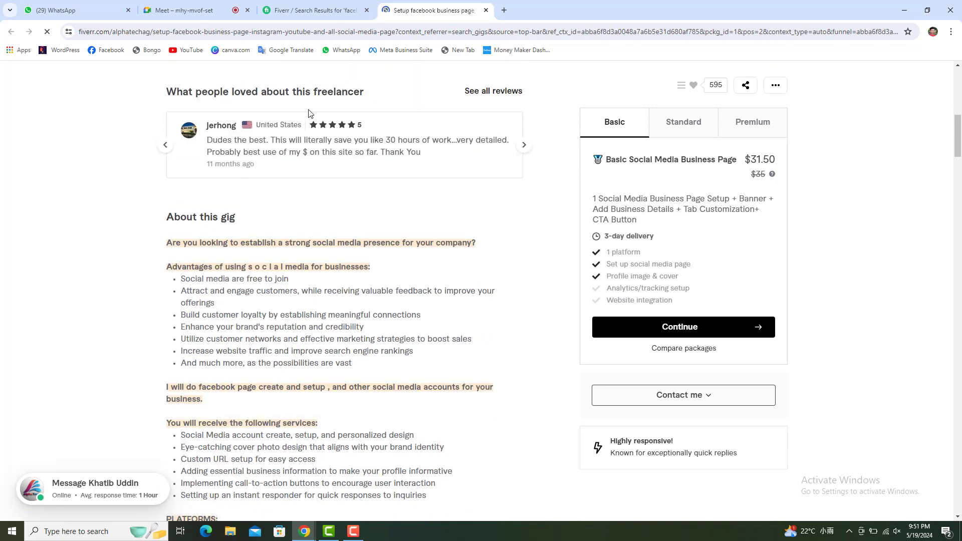
right_click(64, 54)
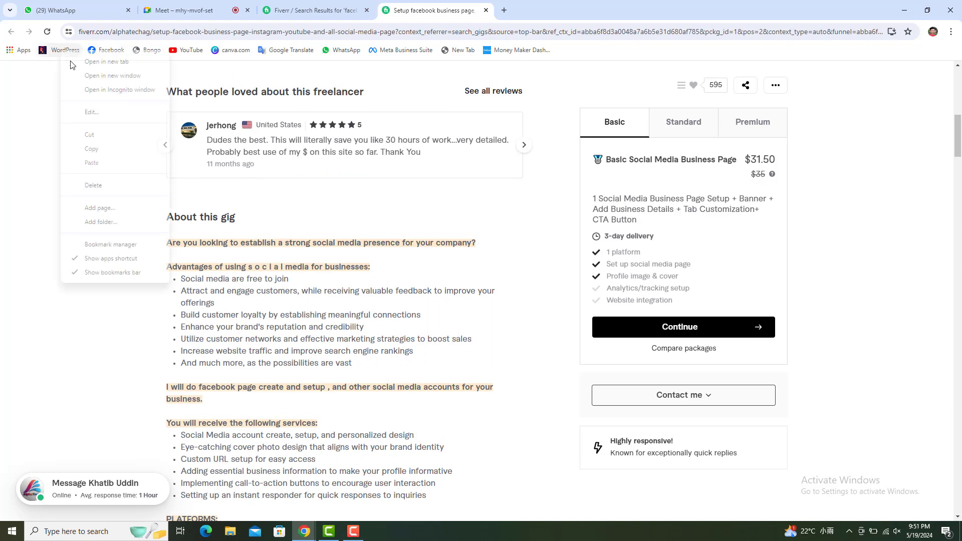
click(87, 64)
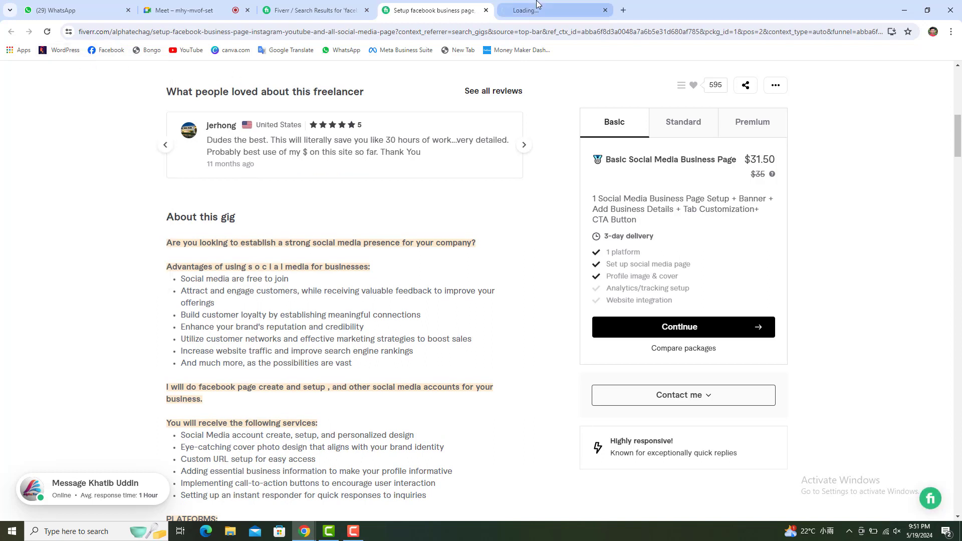
Switch to the loading WordPress Dashboard tab and close it.
click(510, 6)
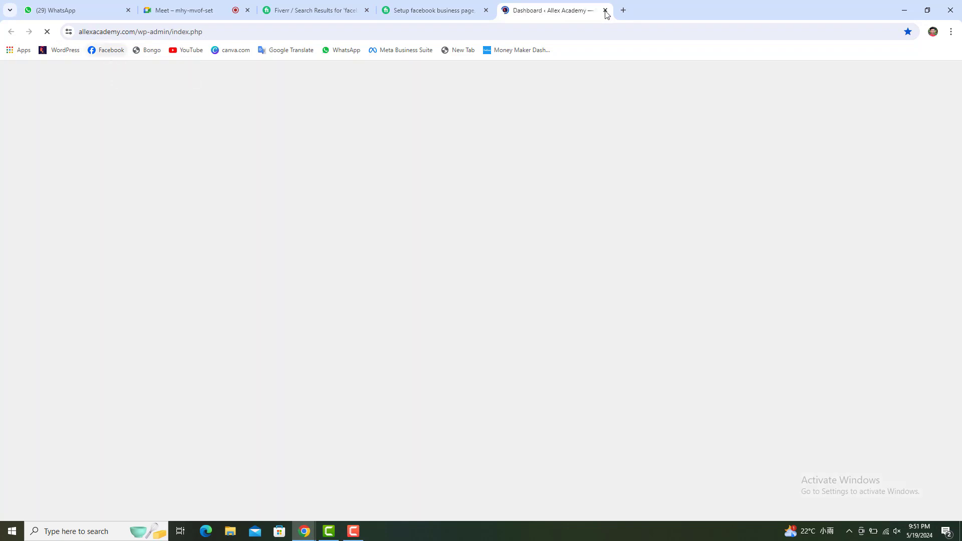
click(605, 10)
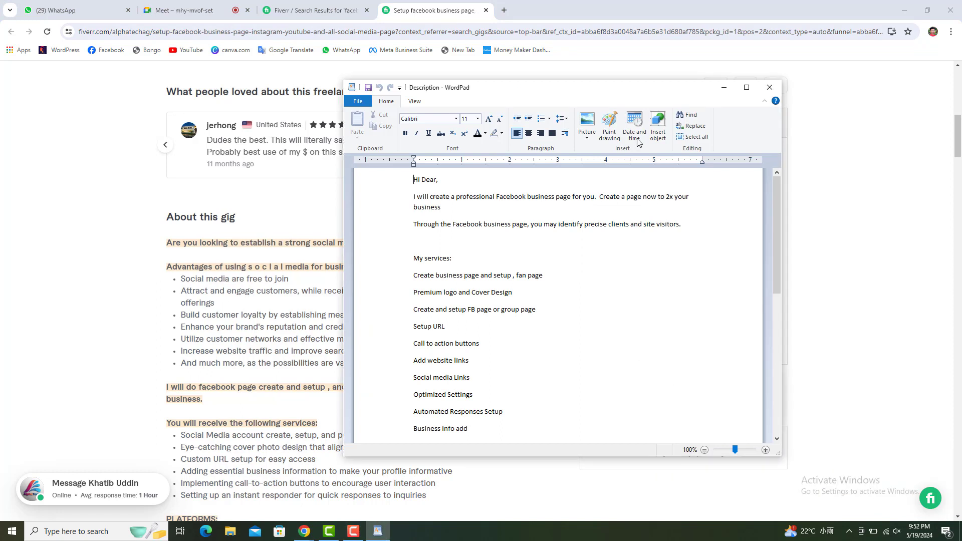
Move the WordPad Description window up-right, make it taller, and scroll to the draft's top.
drag(601, 92, 729, 31)
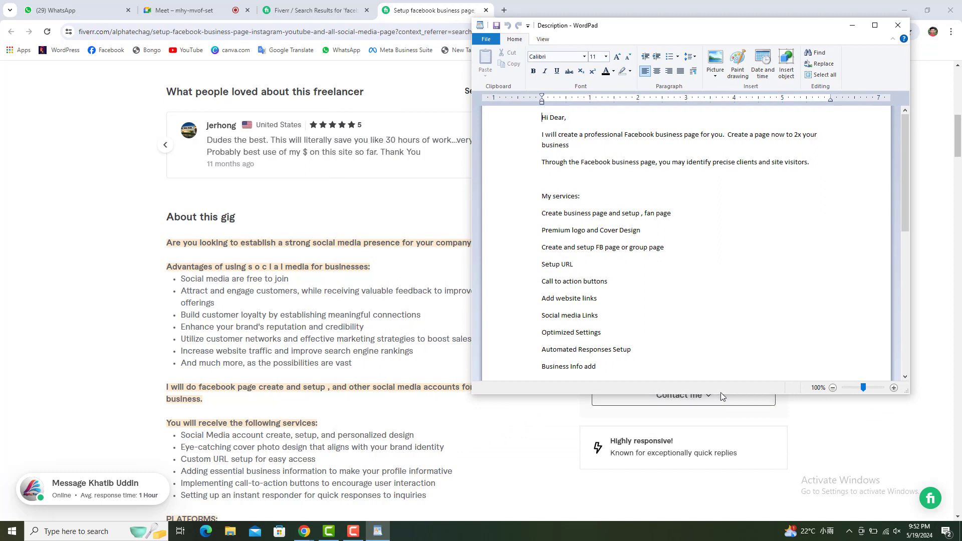
drag(718, 394, 717, 506)
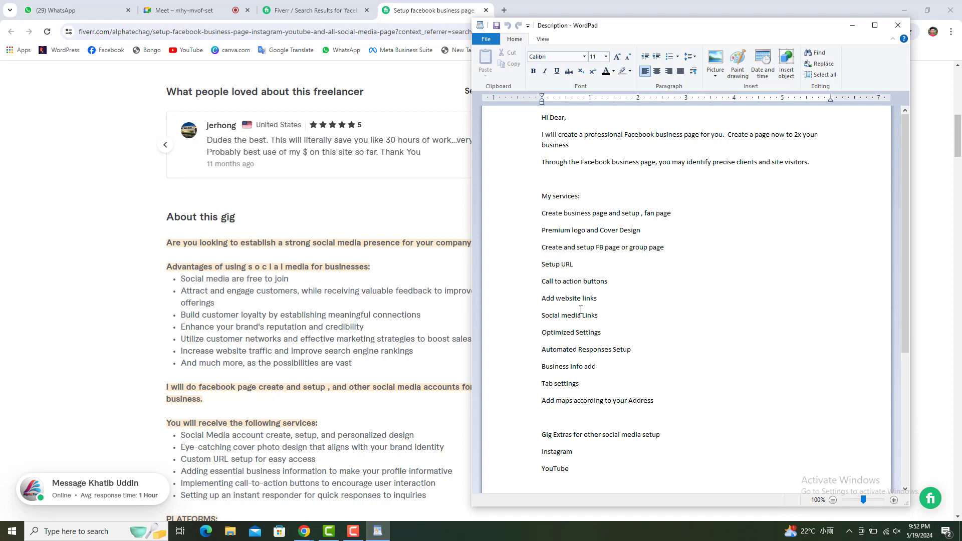
scroll(201, 274, up, 6)
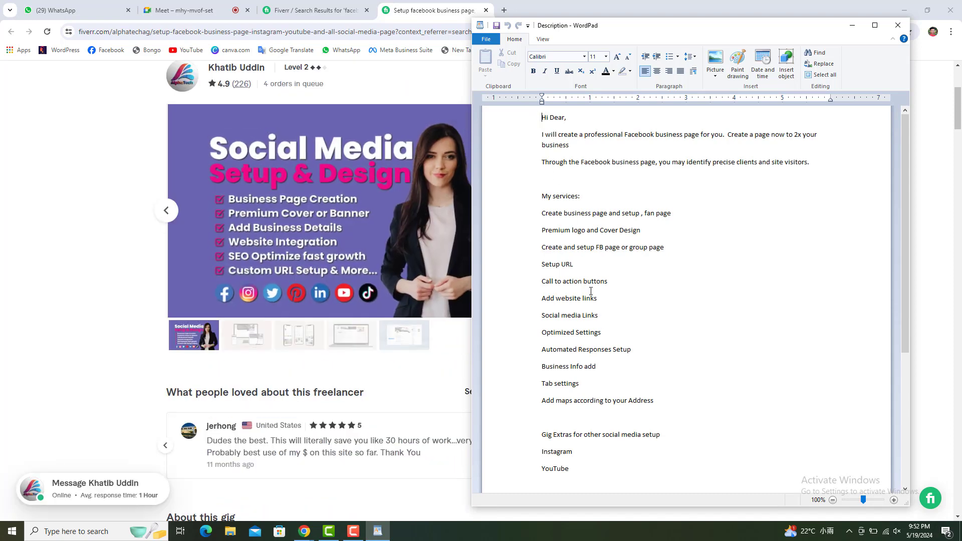
shift+click(610, 377)
drag(626, 478, 620, 501)
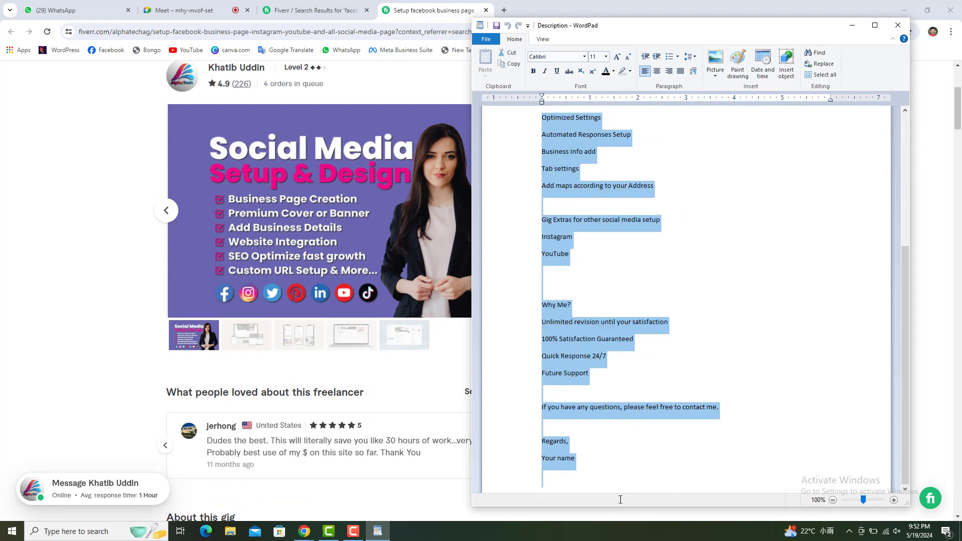
click(615, 345)
scroll(615, 349, up, 5)
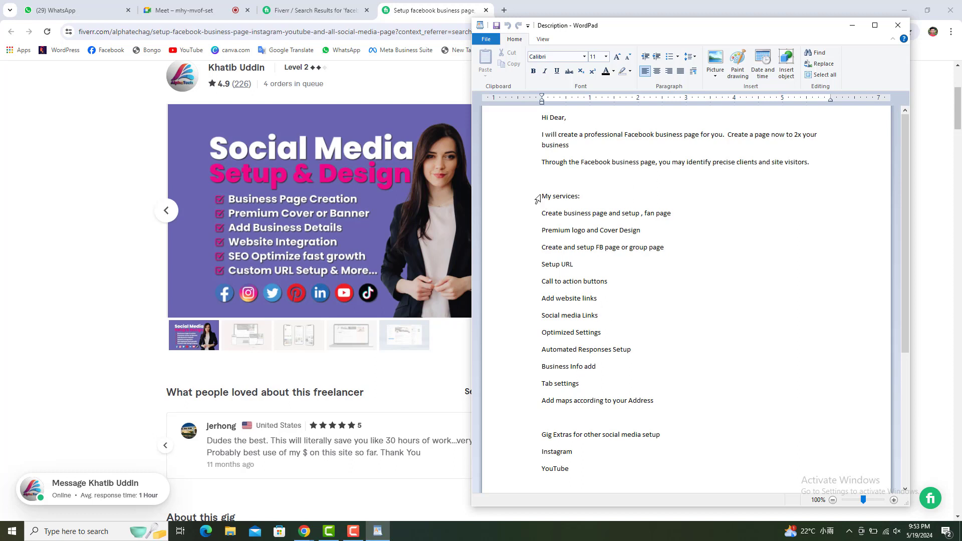
Bold the 'My services:' heading, select the twelve service lines, and return to the Fiverr page.
drag(537, 198, 578, 198)
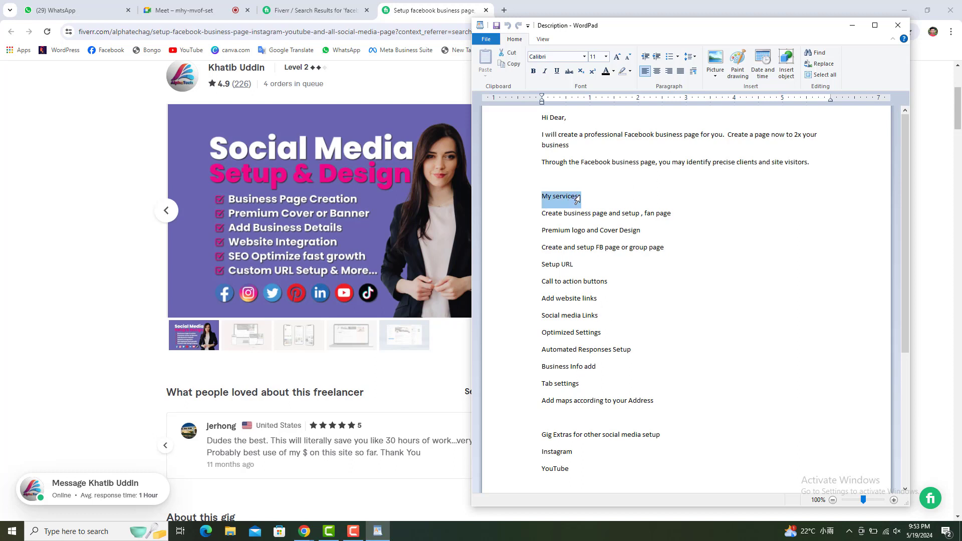
click(533, 71)
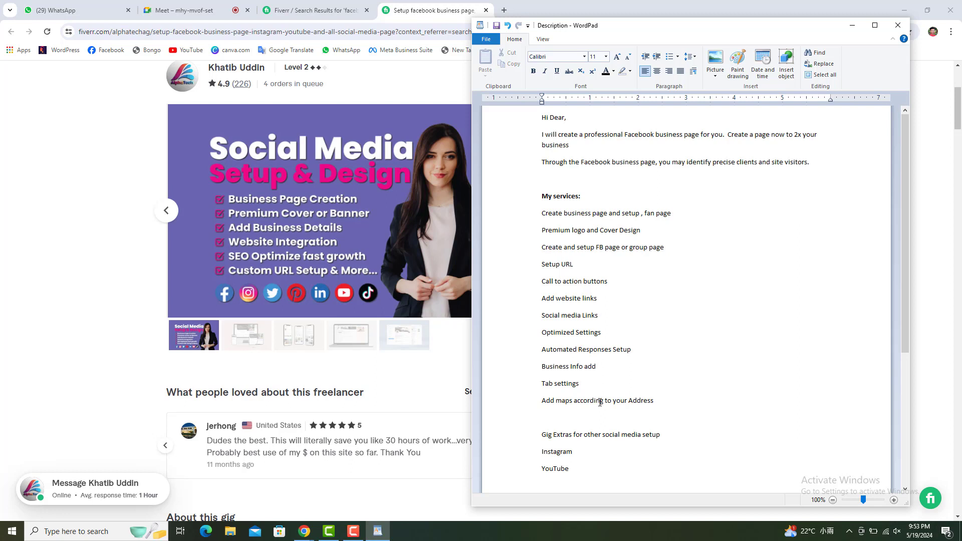
drag(664, 404, 533, 233)
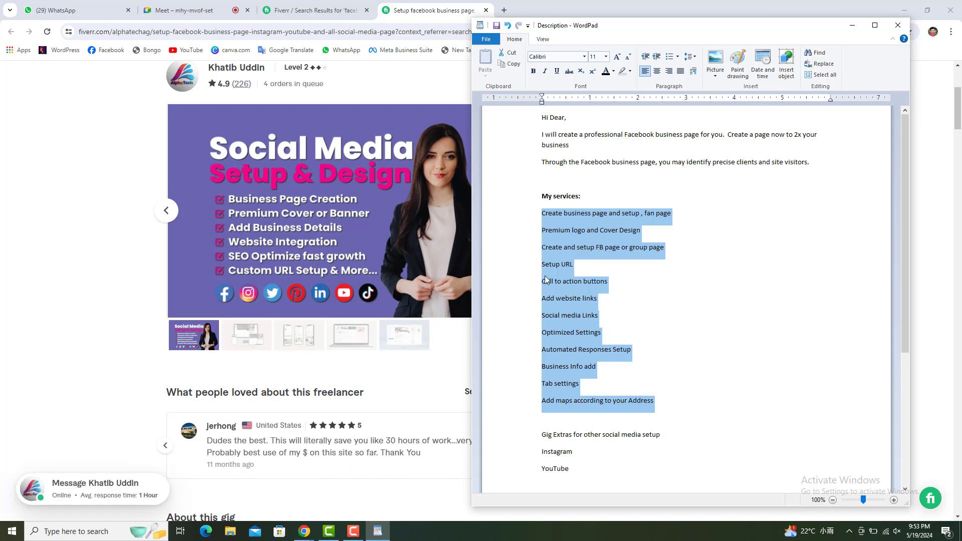
click(638, 297)
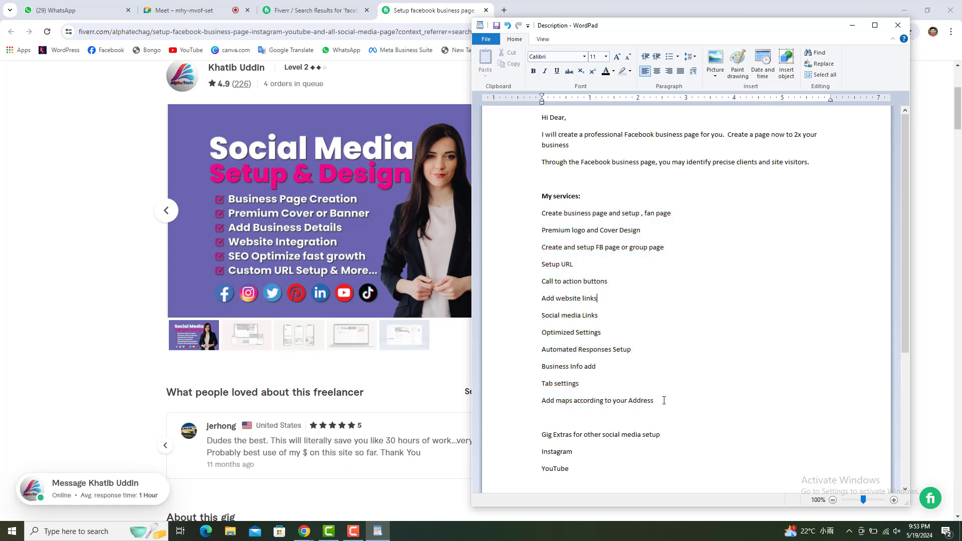
drag(664, 400, 533, 215)
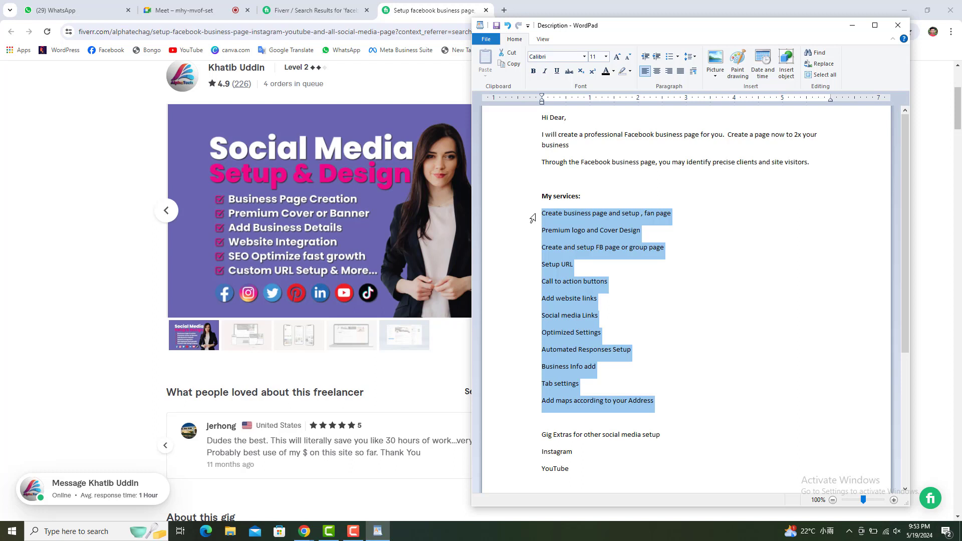
click(548, 217)
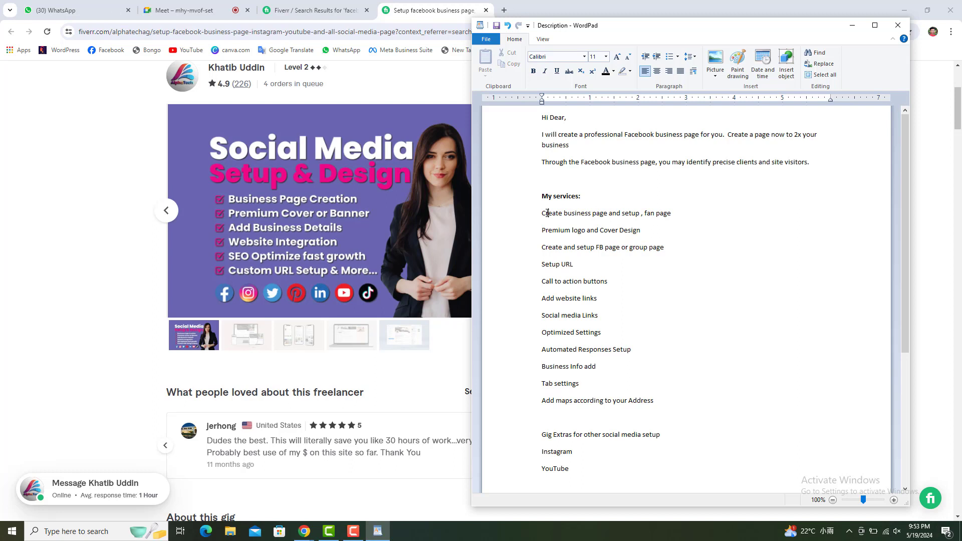
drag(659, 403, 535, 214)
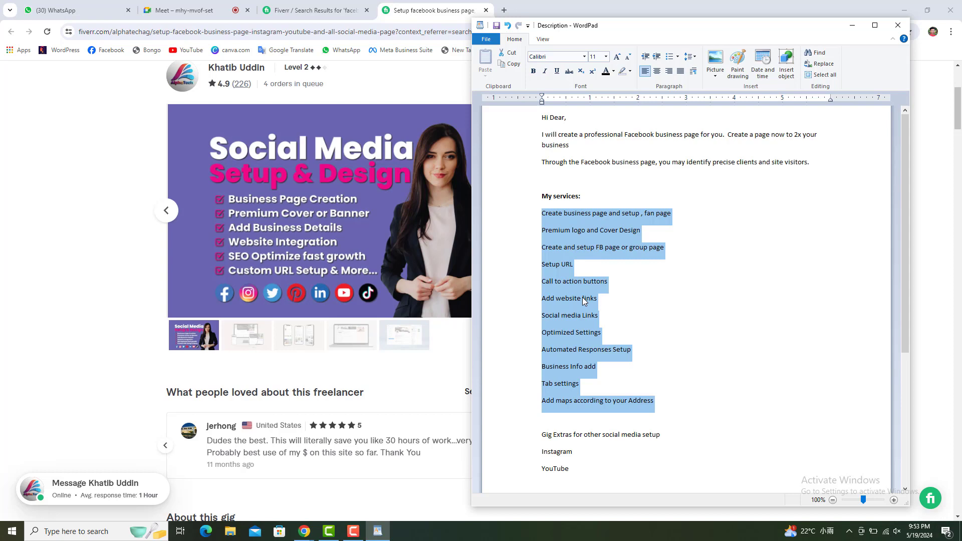
click(408, 75)
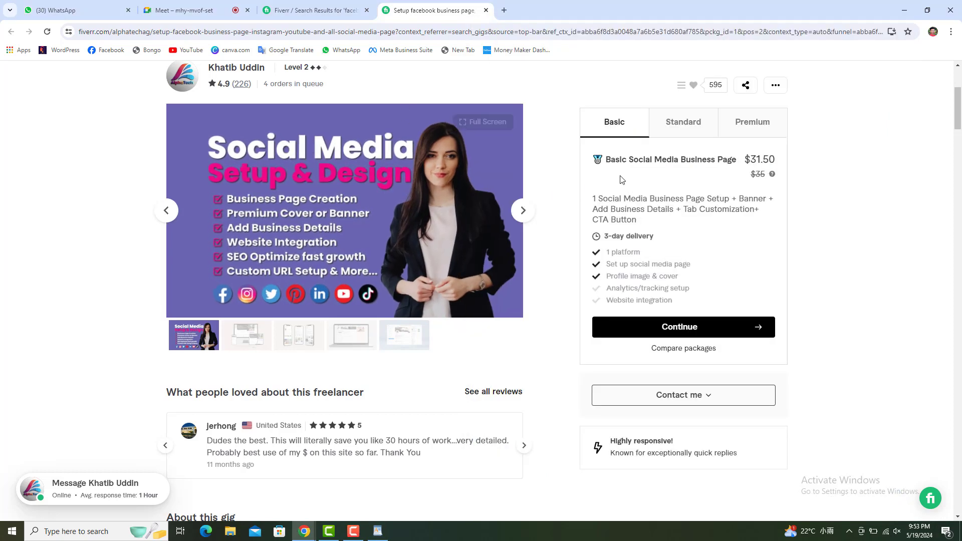
Show the Premium VIP package, select its $135 price, and bring WordPad back in front.
click(744, 135)
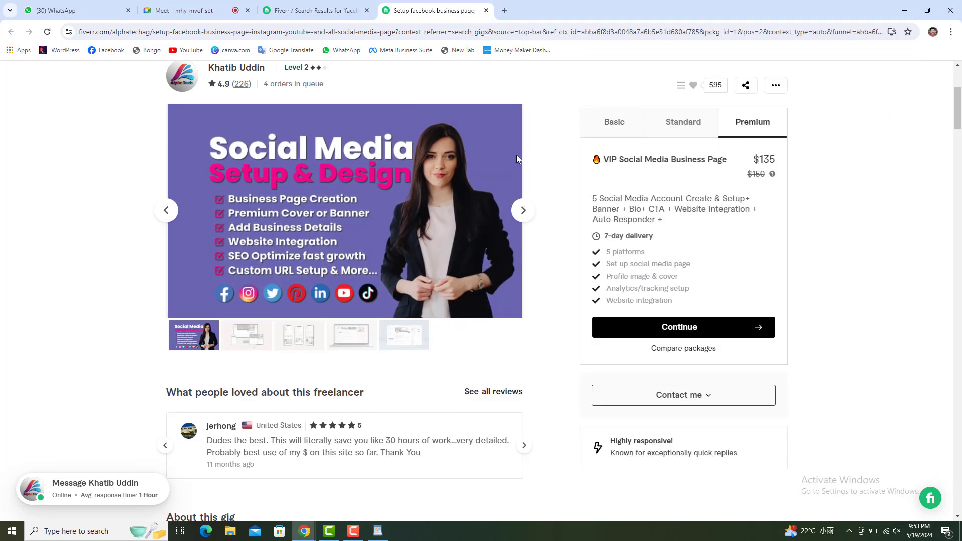
scroll(183, 239, up, 1)
scroll(183, 239, up, 2)
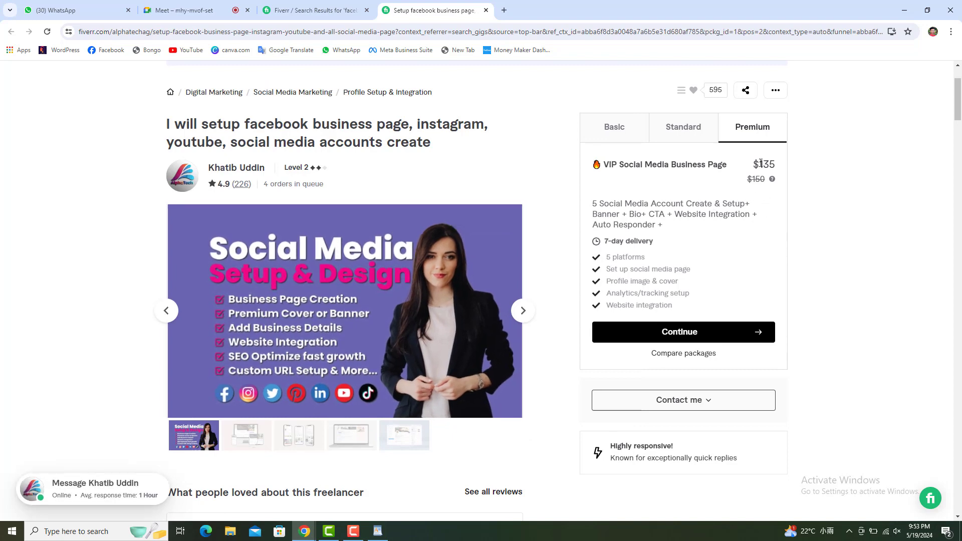
double_click(785, 167)
click(378, 531)
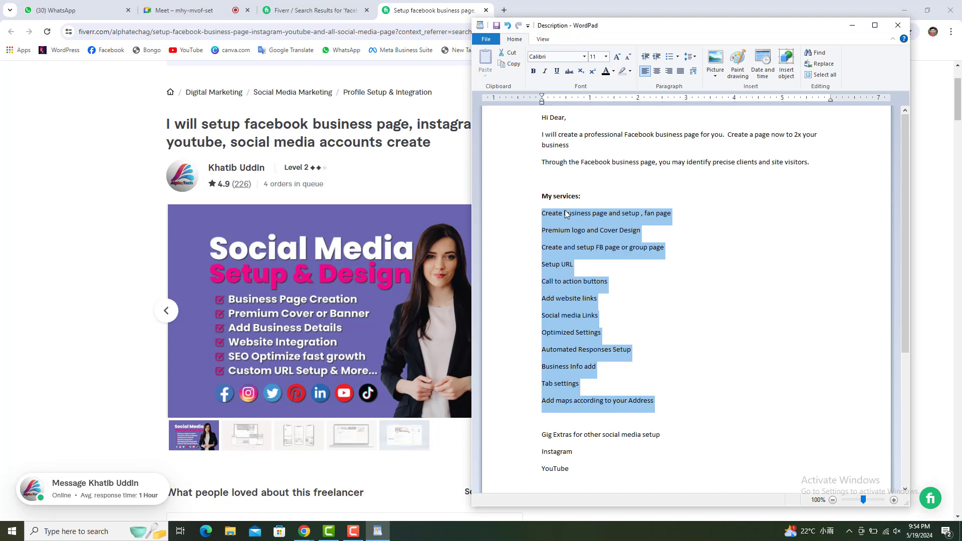
click(565, 213)
drag(544, 212, 672, 401)
Toggle the screen recorder and switch to the empty Camtasia editor.
click(355, 538)
click(356, 538)
click(329, 533)
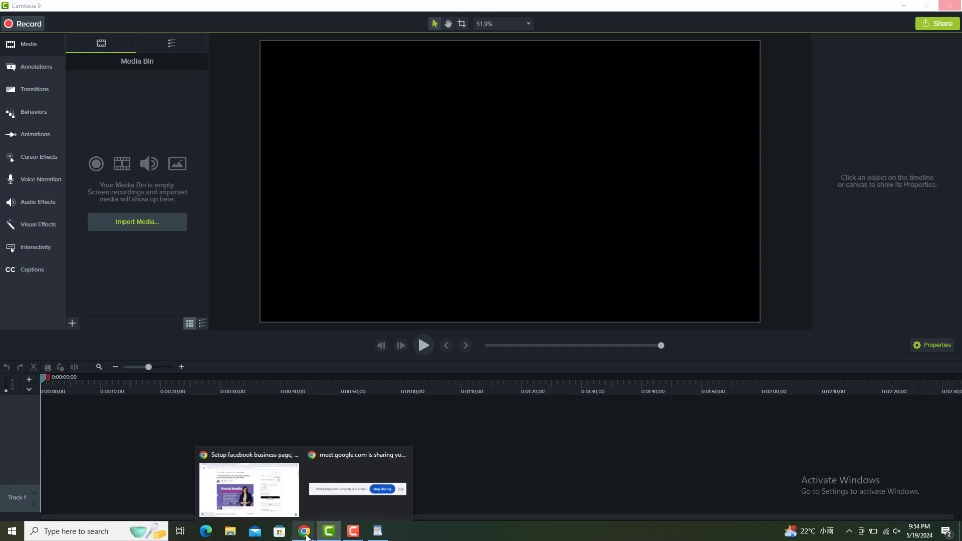
Bring the Chrome window forward and switch to the Google Meet meeting tab.
click(306, 537)
click(306, 535)
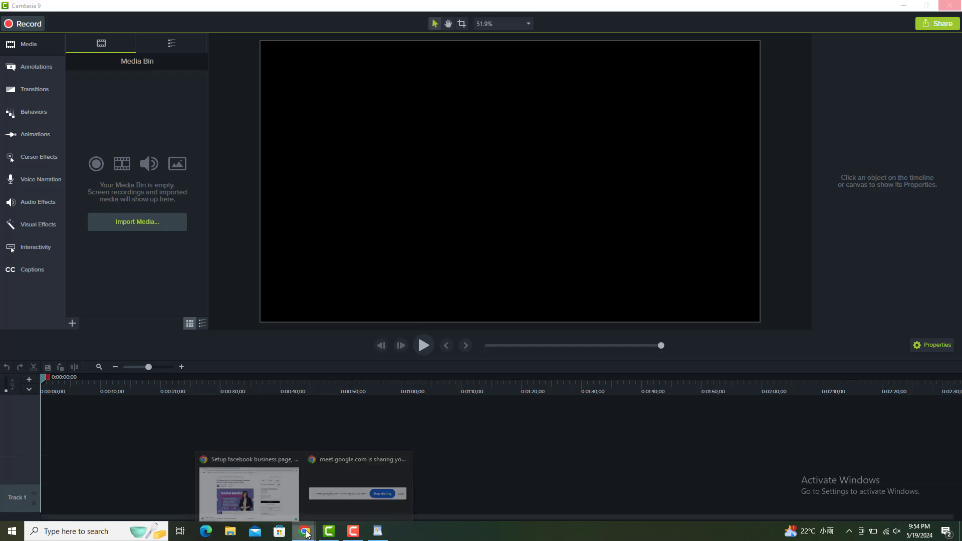
mouse_move(306, 534)
click(268, 489)
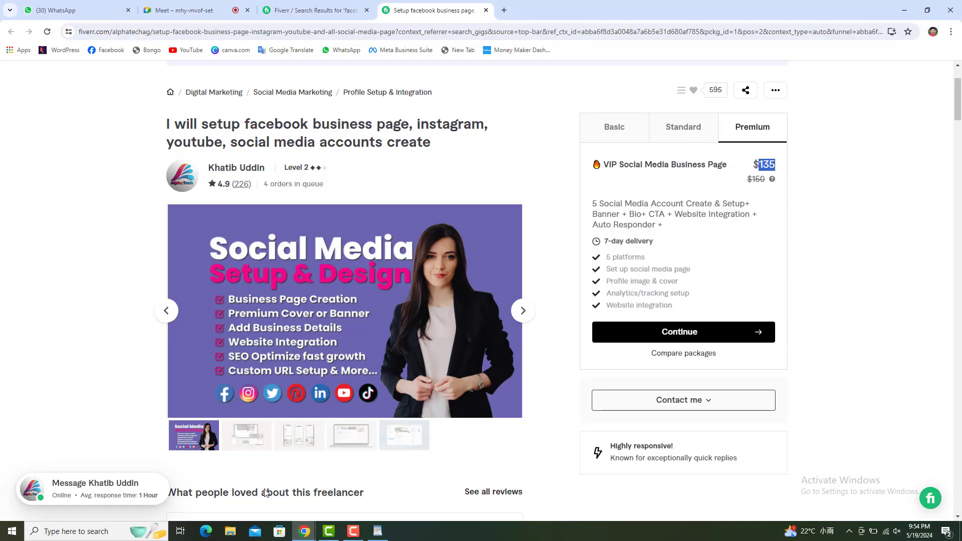
click(207, 11)
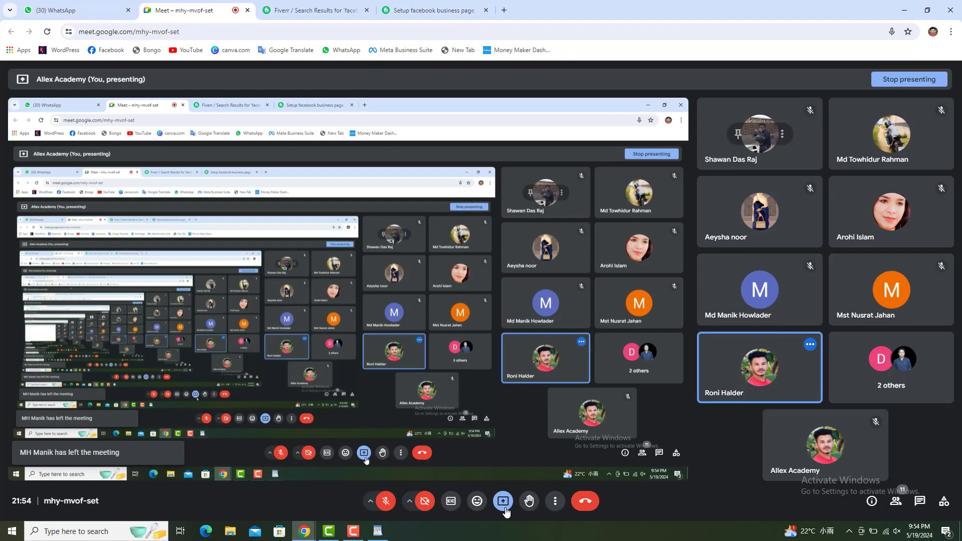
Stop presenting your own screen from the Present menu in the Meet call.
click(504, 502)
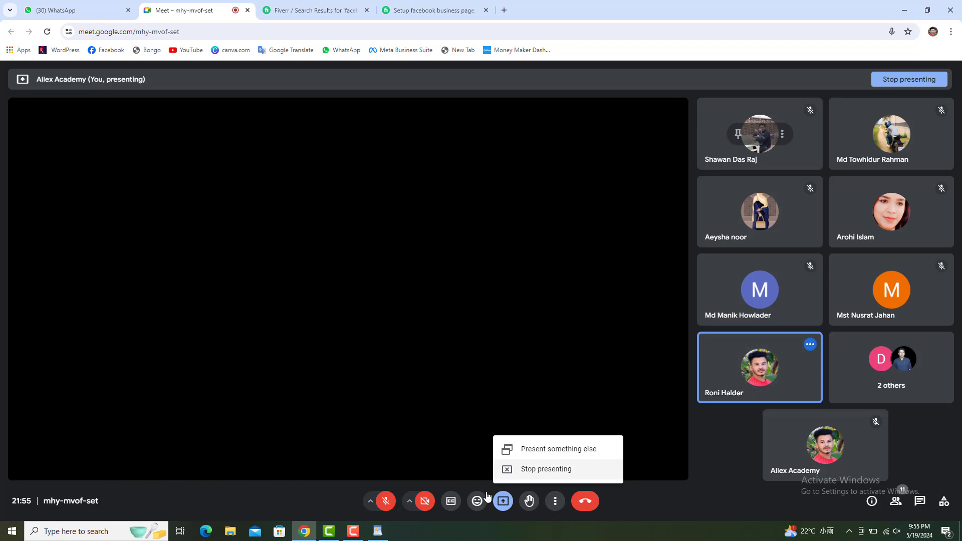
click(353, 531)
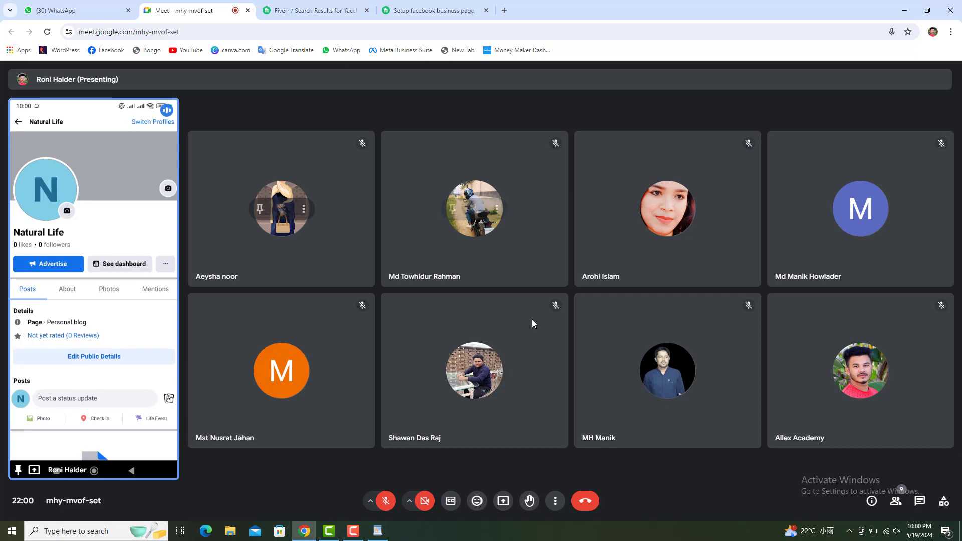
Bring up the Camtasia recorder panel showing duration, Pause and Stop.
click(353, 531)
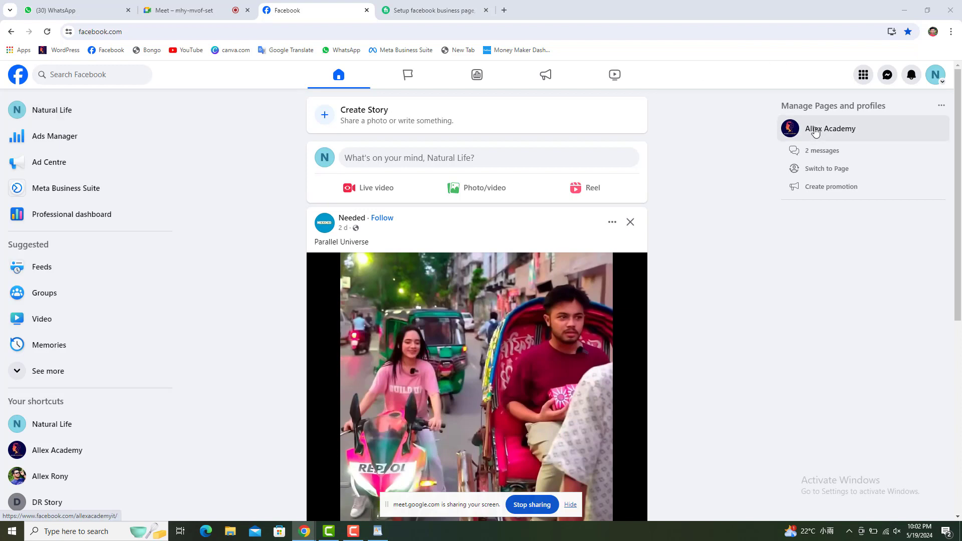
Switch to the Natural Life page from the account's profile list.
click(935, 82)
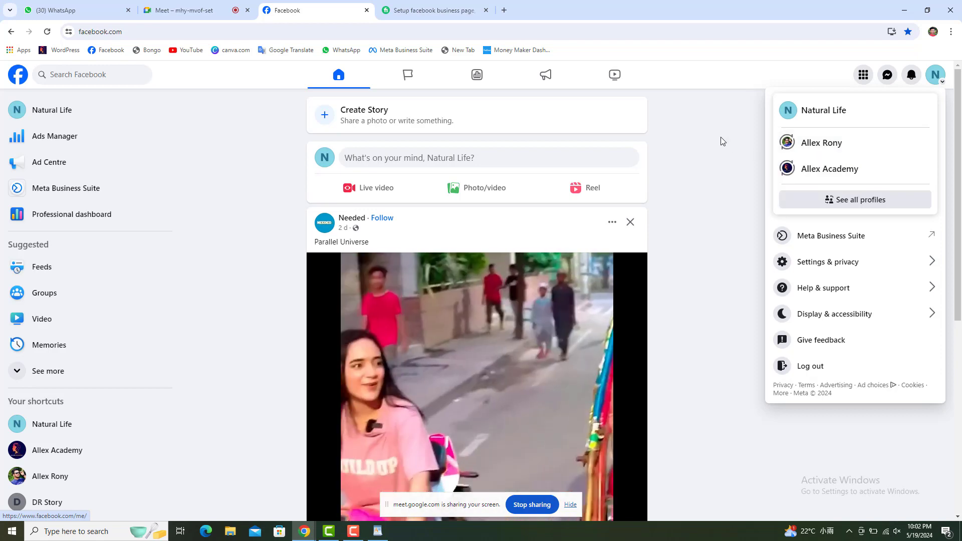
click(688, 147)
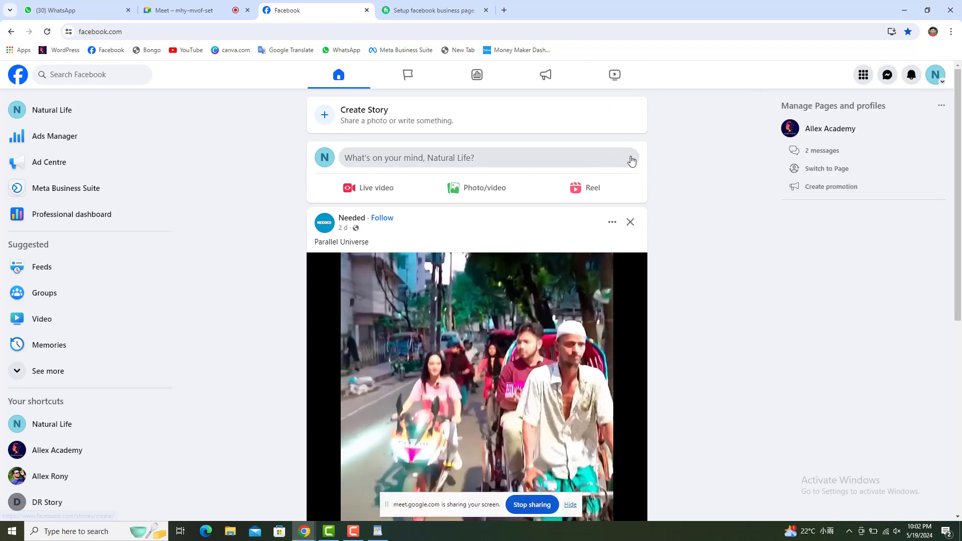
click(937, 76)
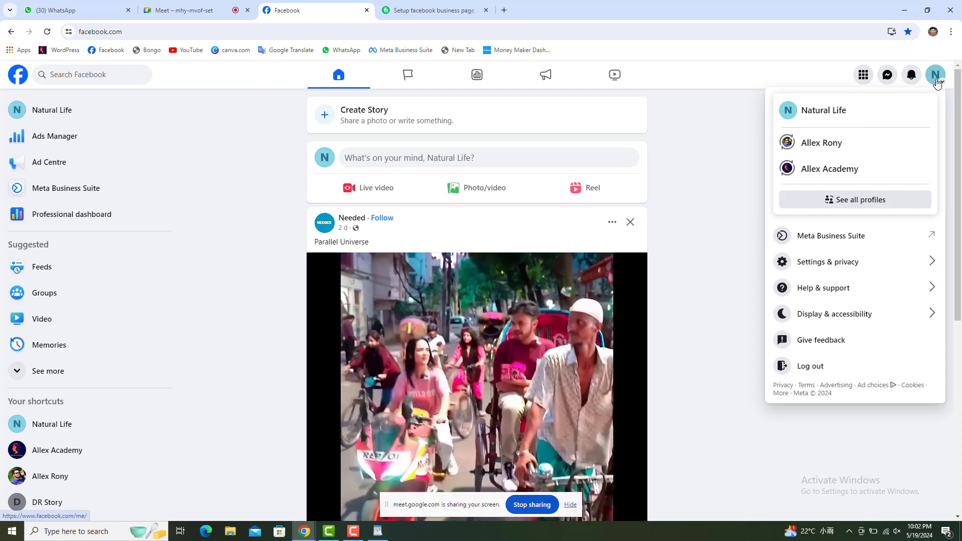
click(832, 113)
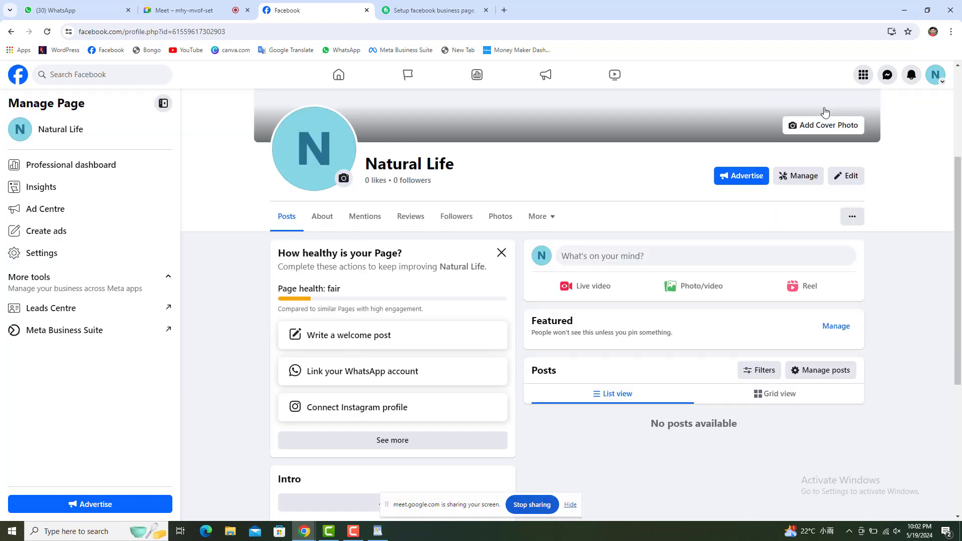
View the Natural Life page top, hide the sharing bar, and open canva.com in a new tab.
scroll(677, 187, up, 4)
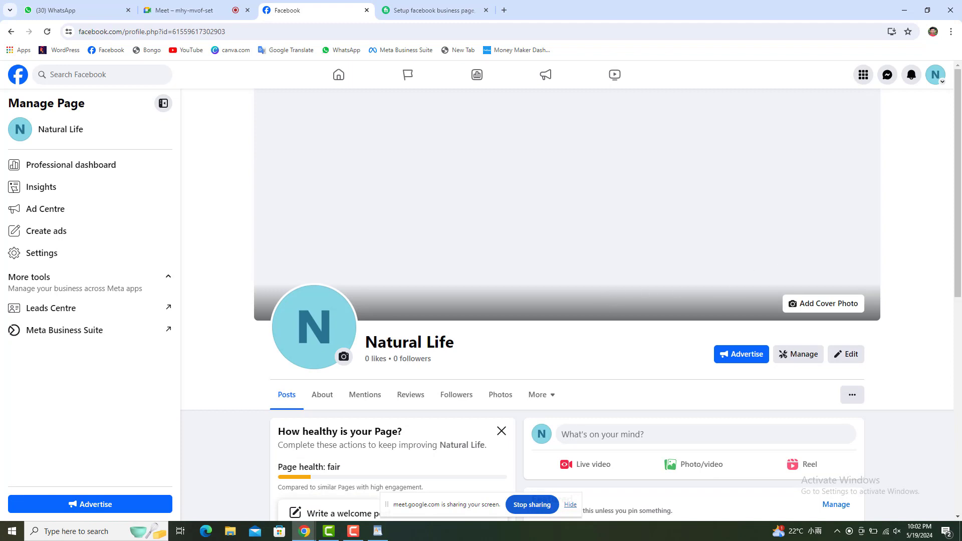
click(571, 505)
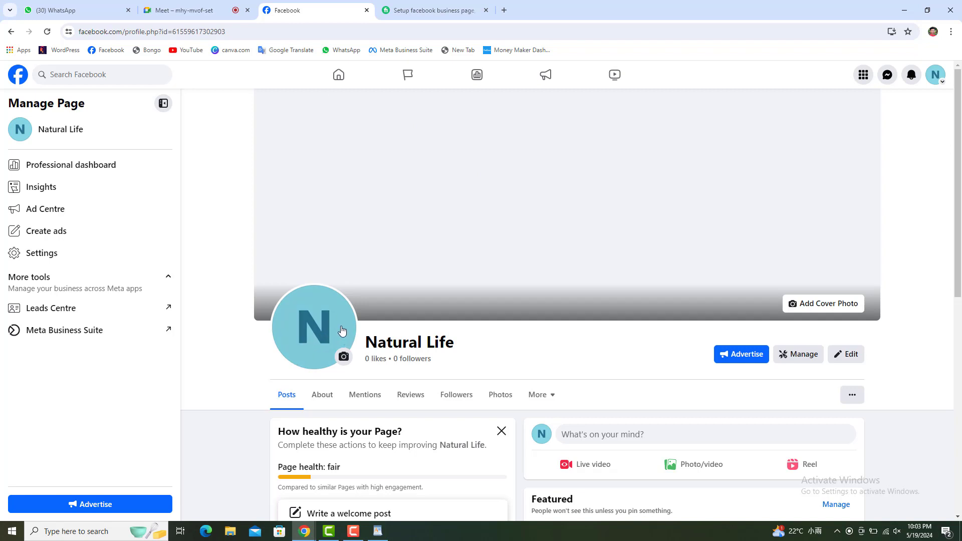
right_click(236, 50)
click(548, 2)
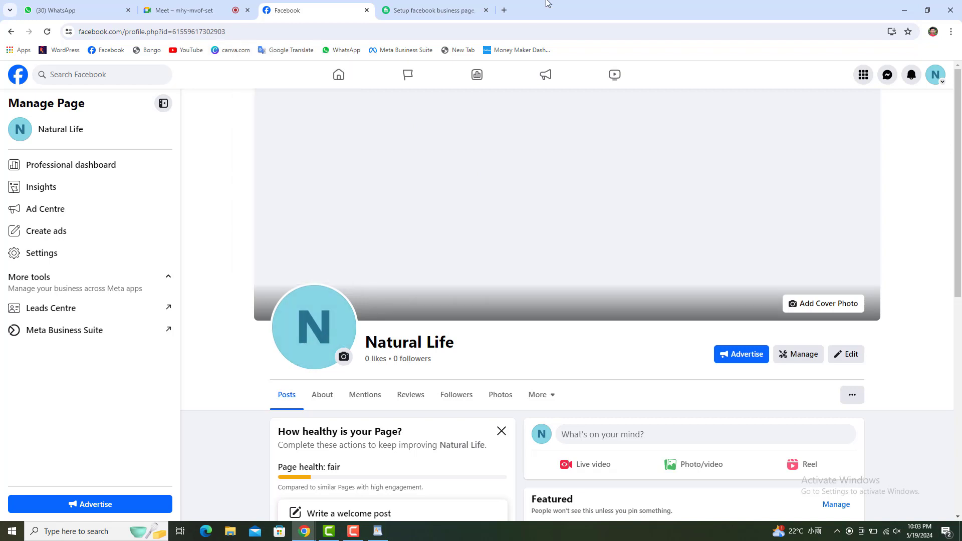
Search Canva for 'facebook cover' templates and scroll through the results.
click(548, 6)
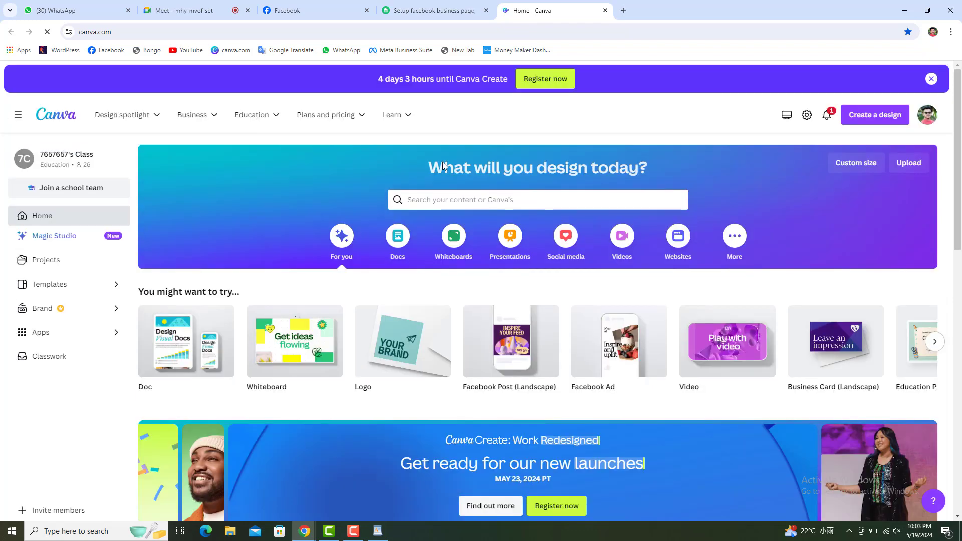
click(441, 202)
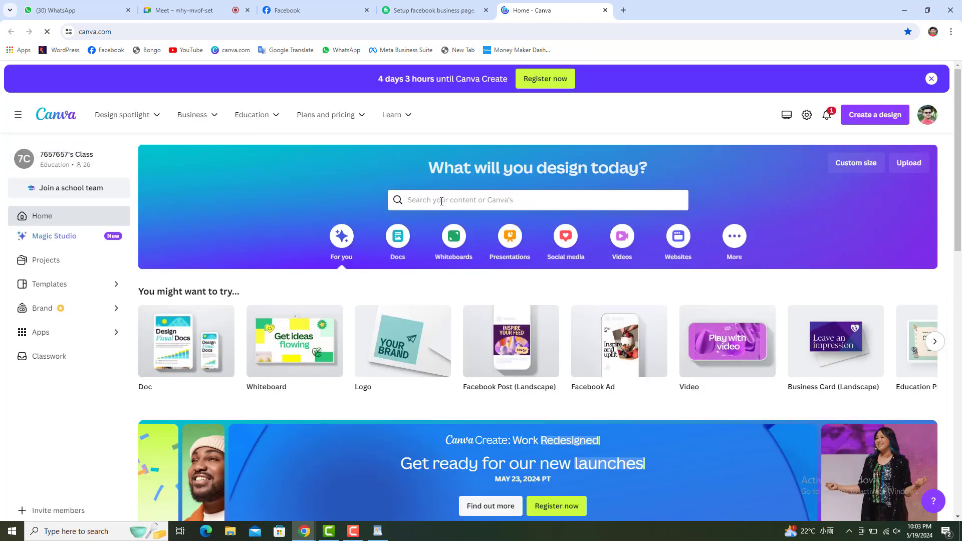
click(441, 201)
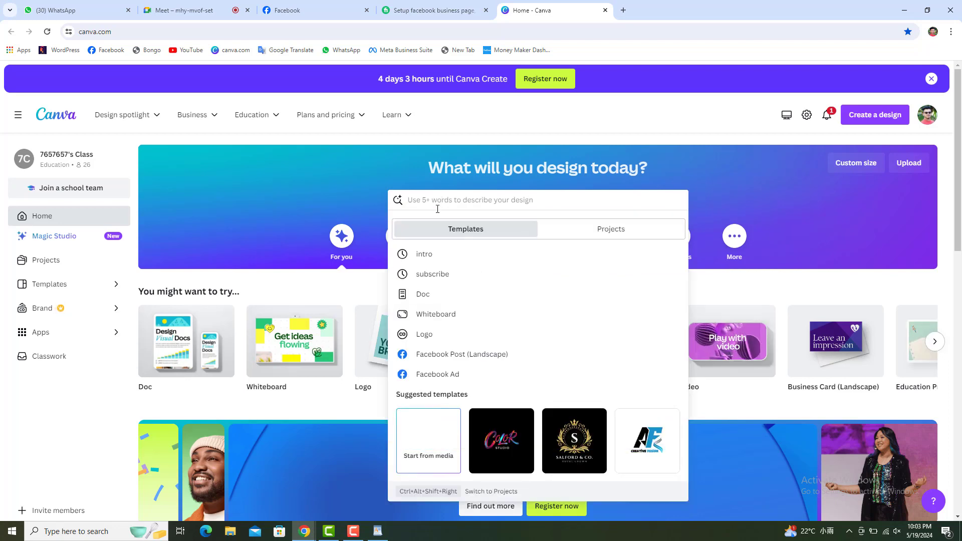
text(facebook)
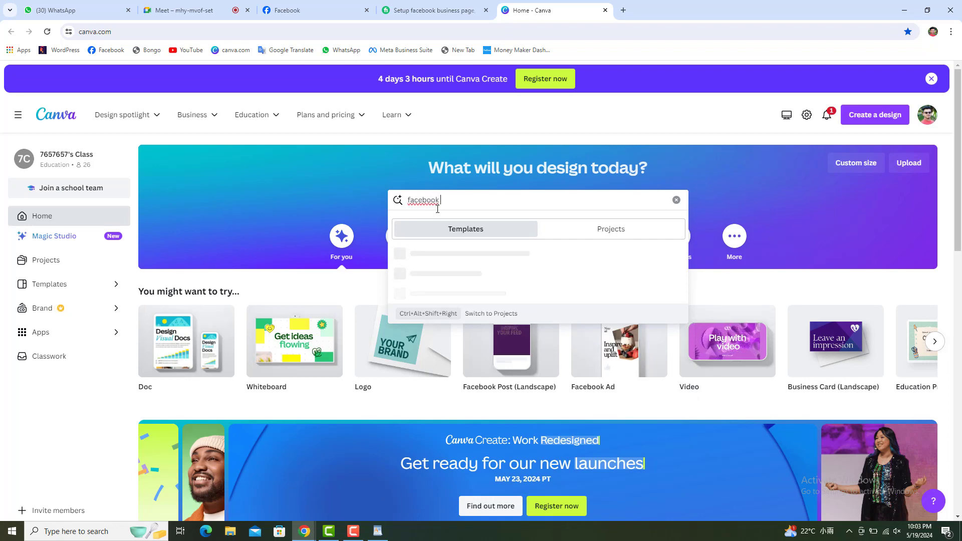
text( cover)
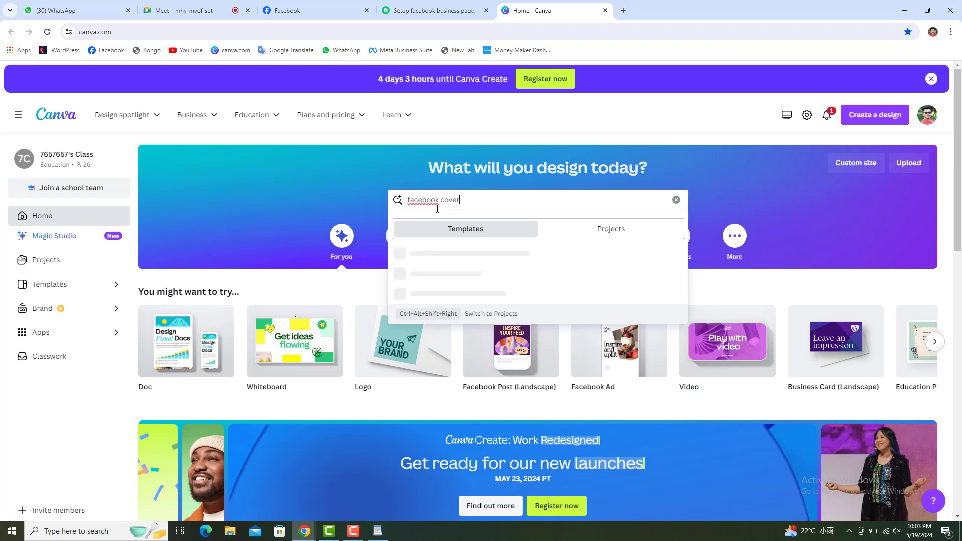
key(Return)
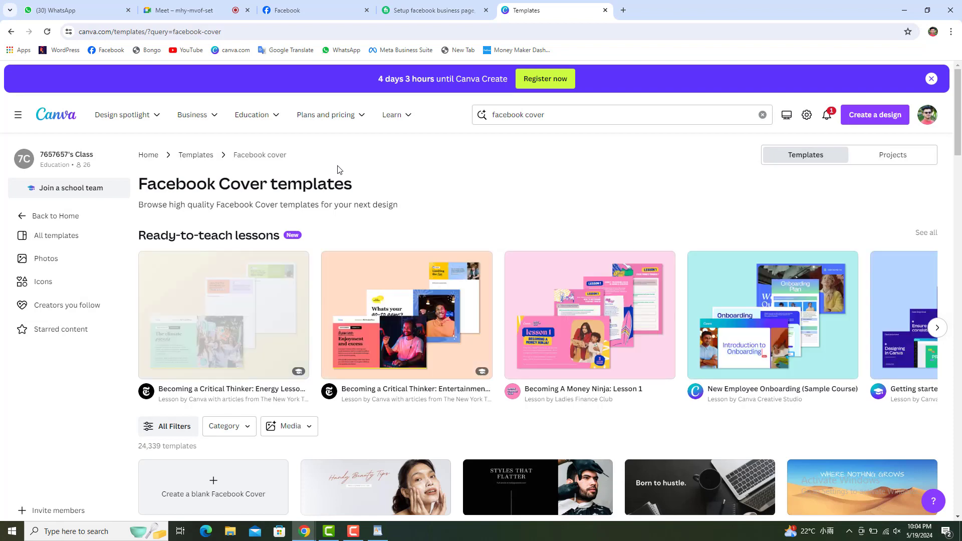
scroll(363, 311, down, 5)
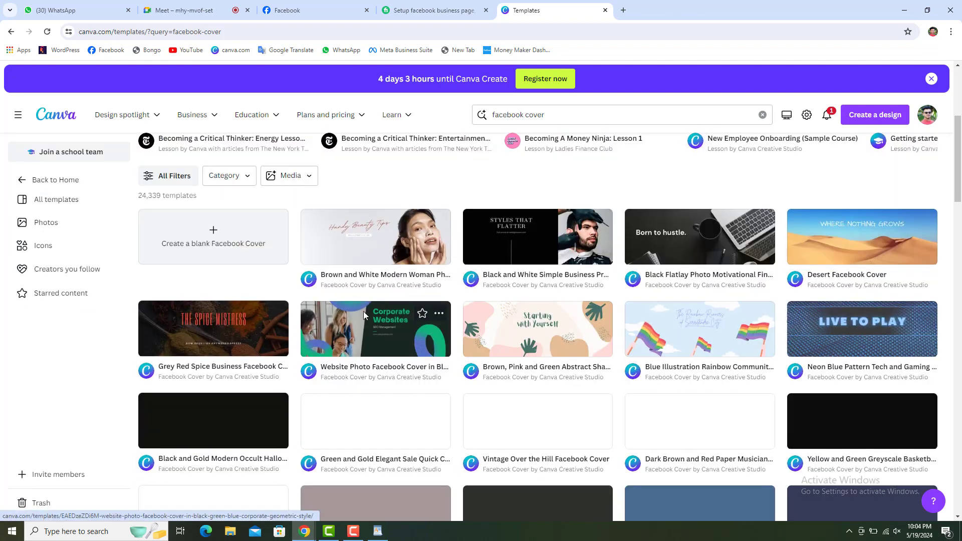
scroll(364, 315, up, 4)
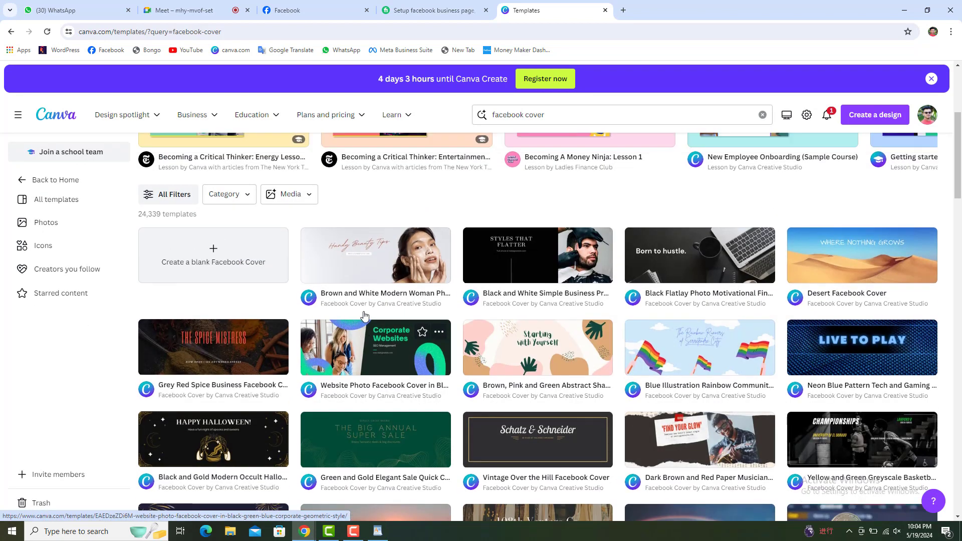
scroll(364, 315, down, 6)
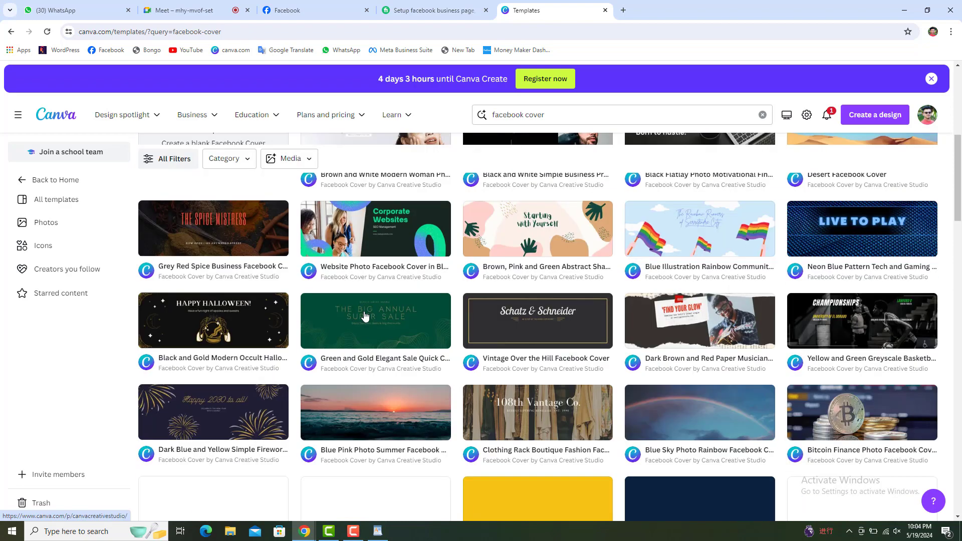
scroll(365, 317, down, 1)
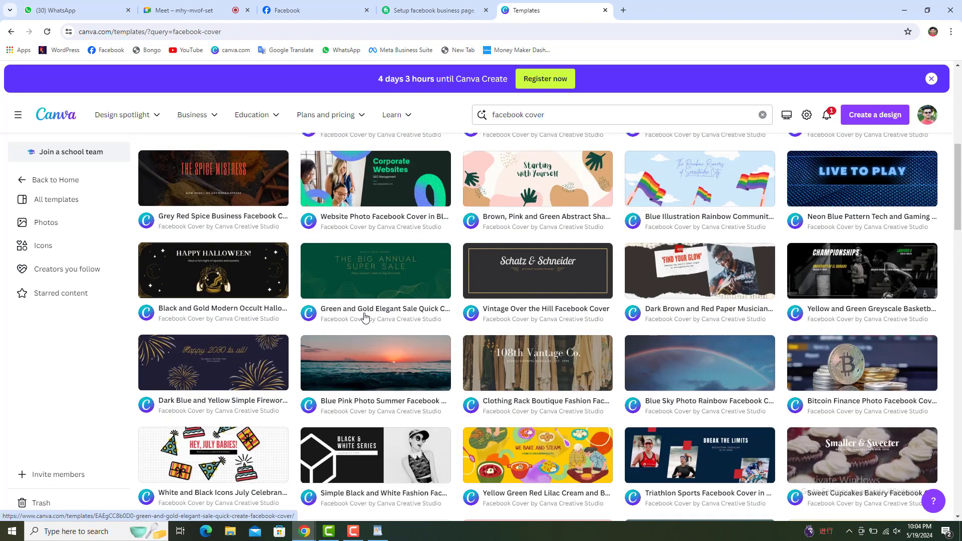
scroll(364, 317, down, 2)
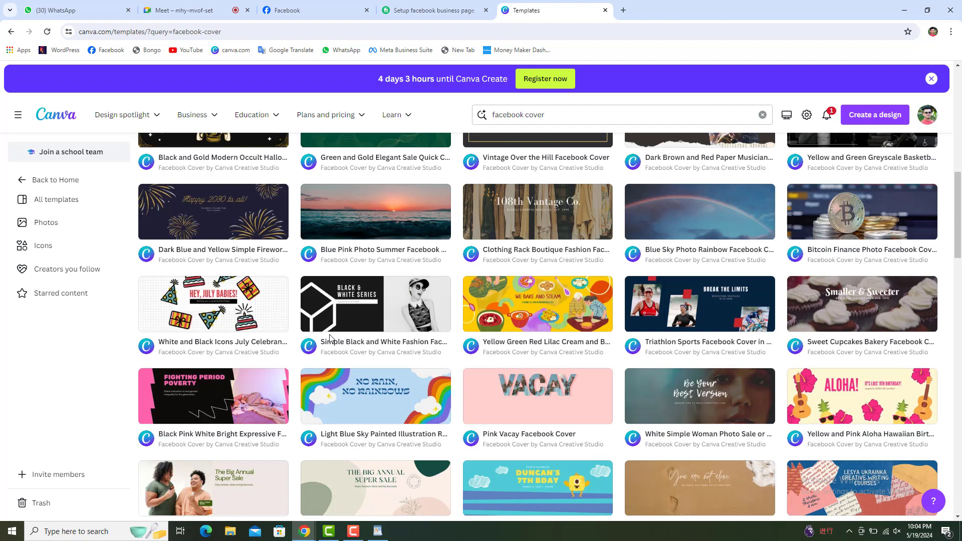
scroll(329, 339, down, 2)
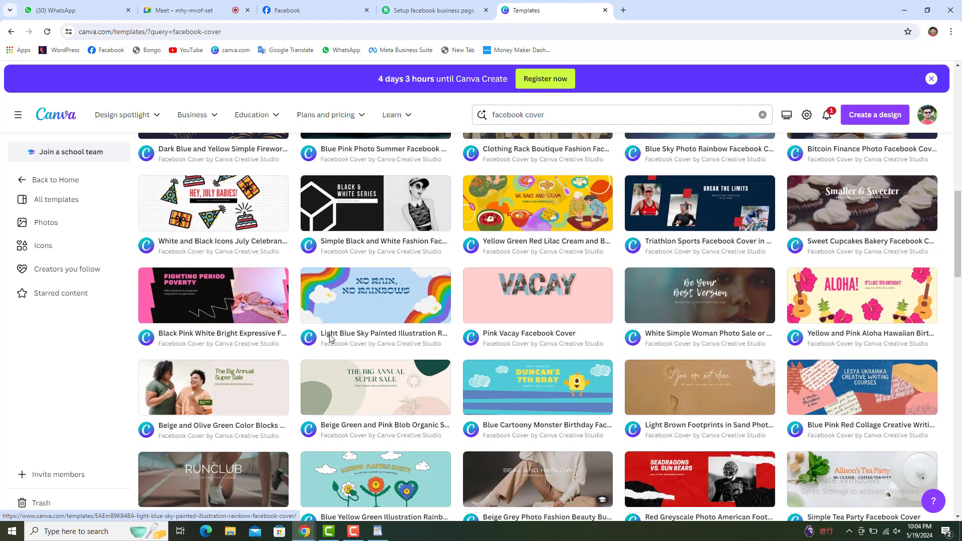
scroll(330, 339, down, 4)
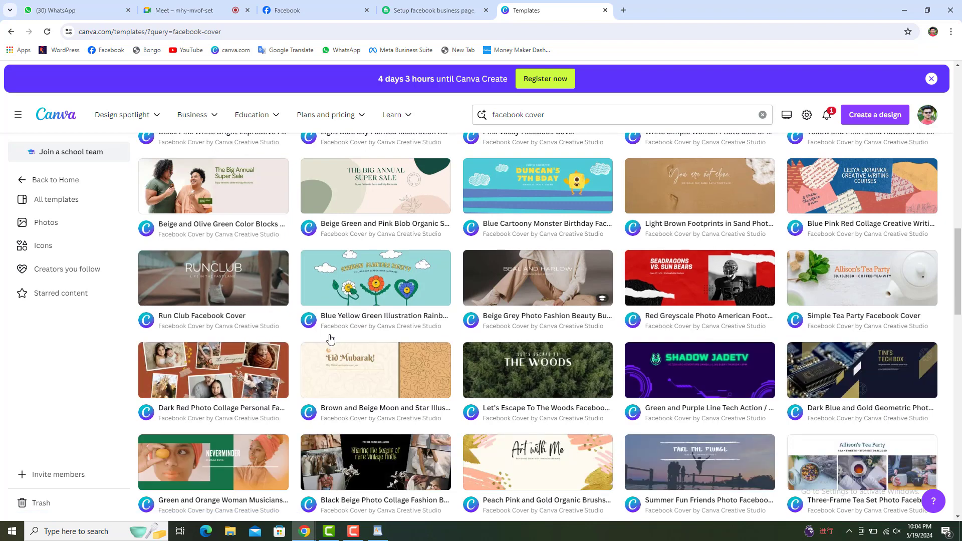
Customize the Dark Red Photo Collage cover template and download it as an enlarged PNG.
click(204, 380)
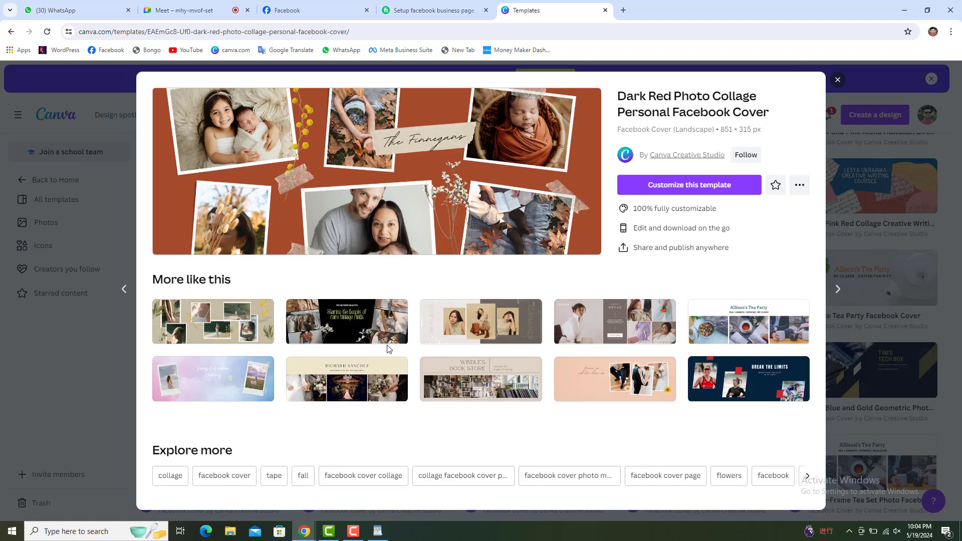
click(695, 187)
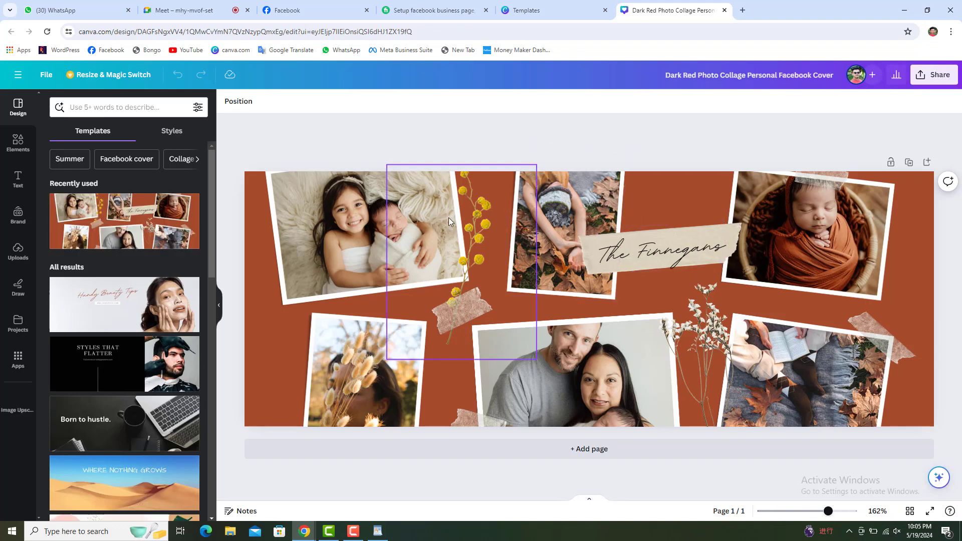
click(934, 76)
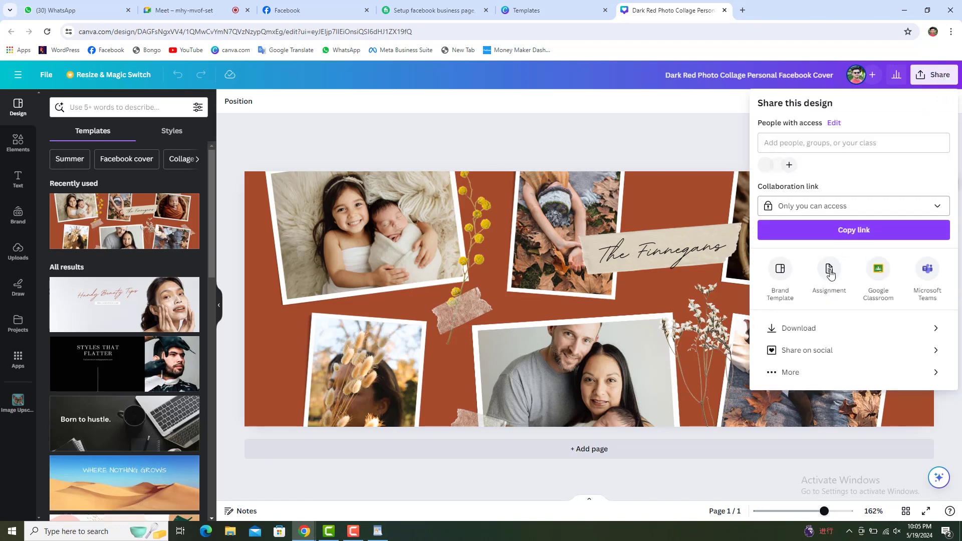
click(817, 329)
click(828, 179)
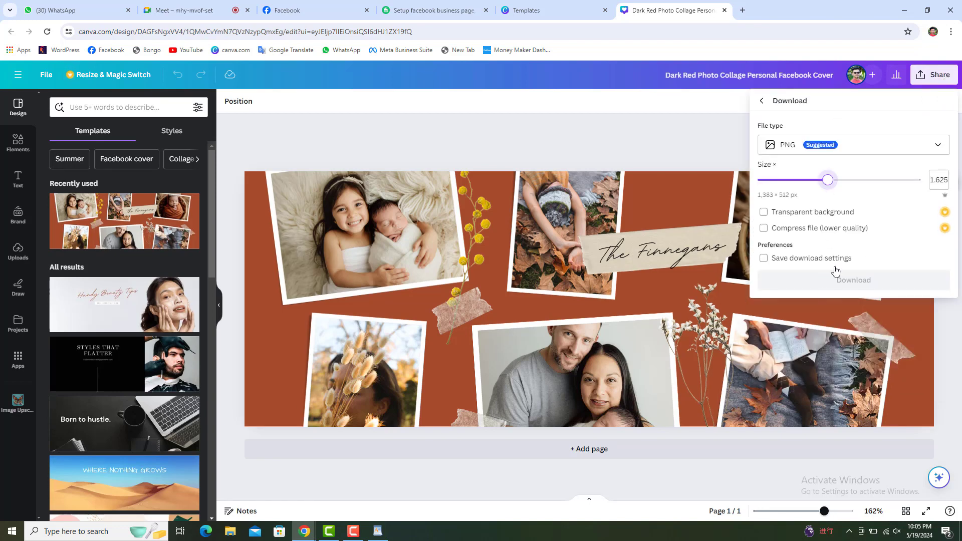
click(855, 280)
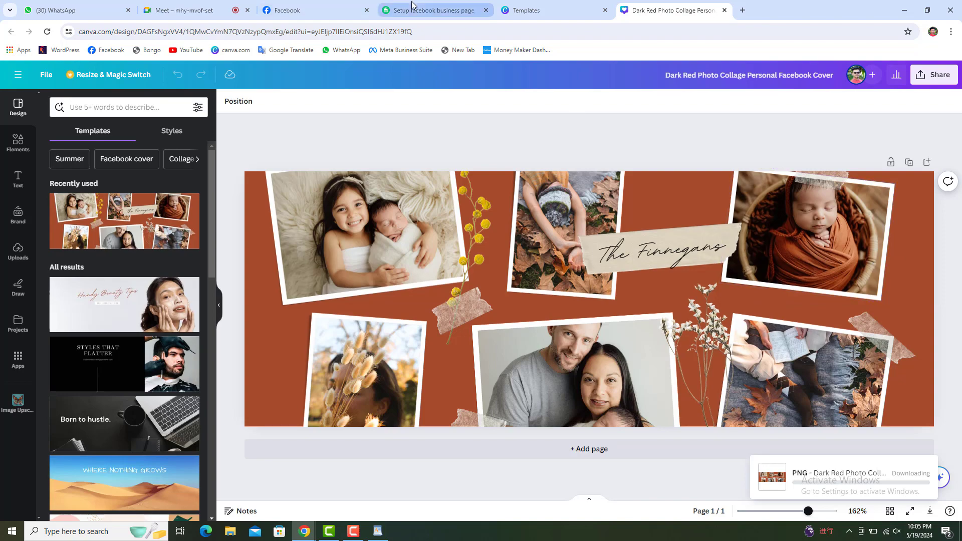
click(532, 10)
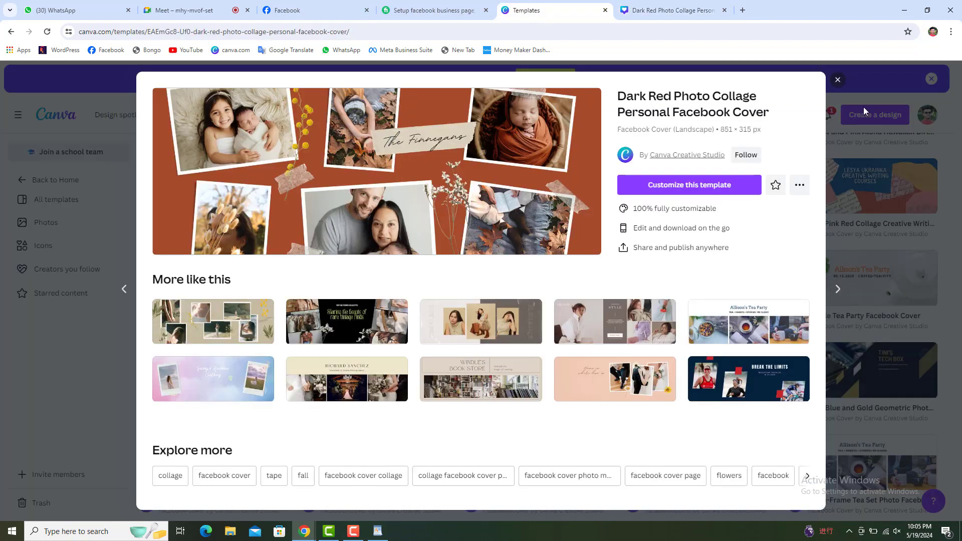
Replace the facebook cover search with a 'logo' template search.
click(840, 83)
drag(546, 116, 453, 119)
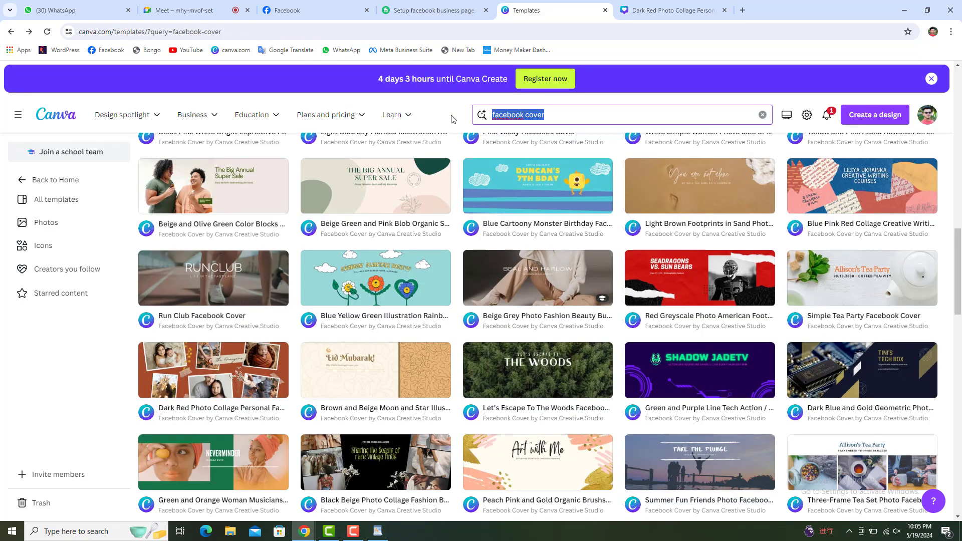
text(logo)
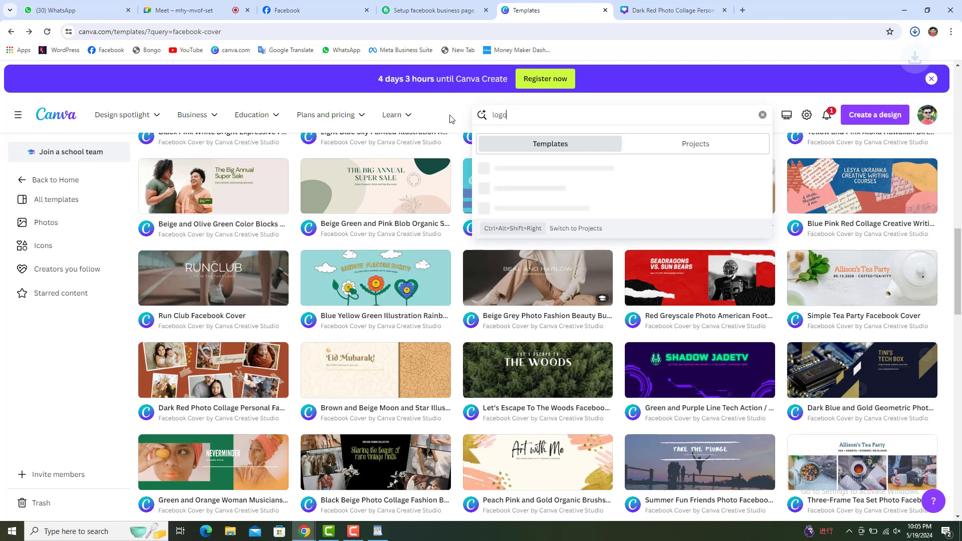
key(Return)
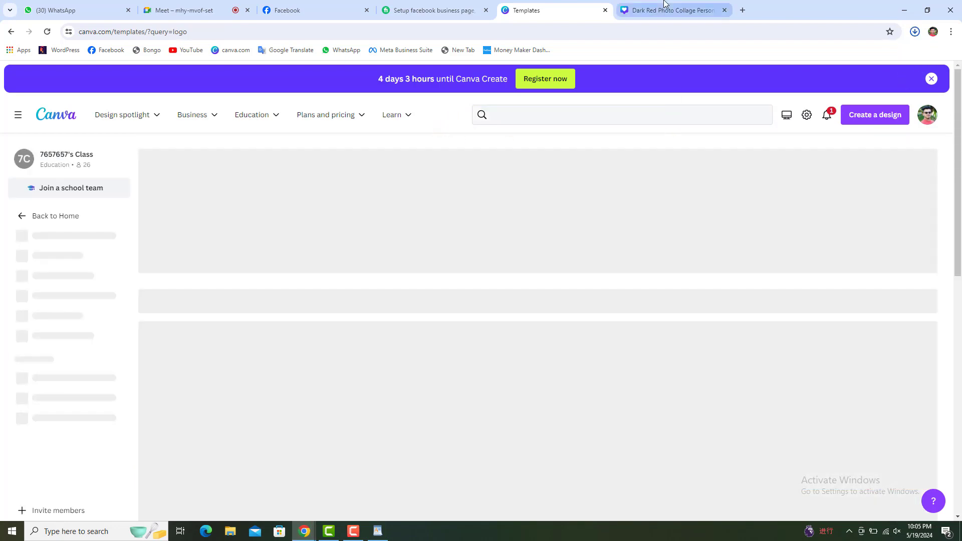
click(663, 6)
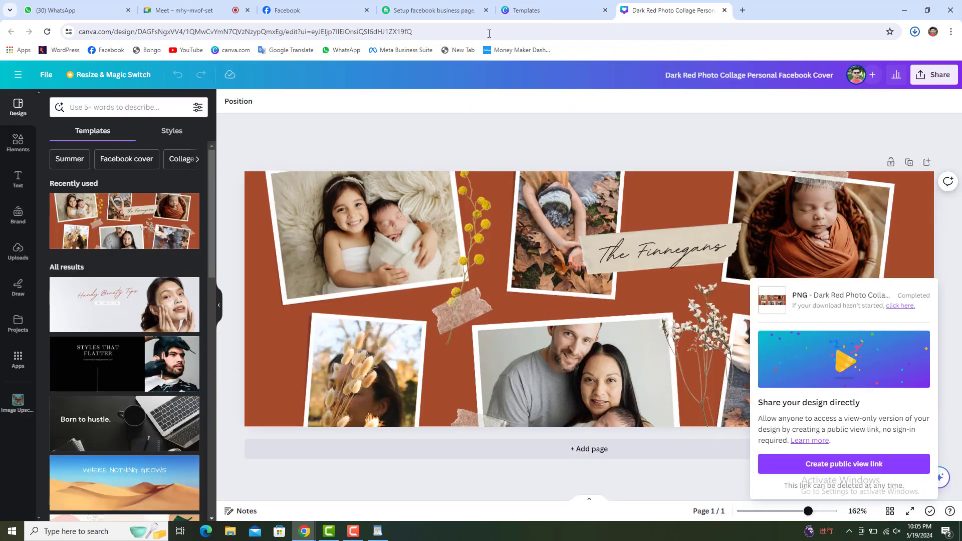
click(532, 10)
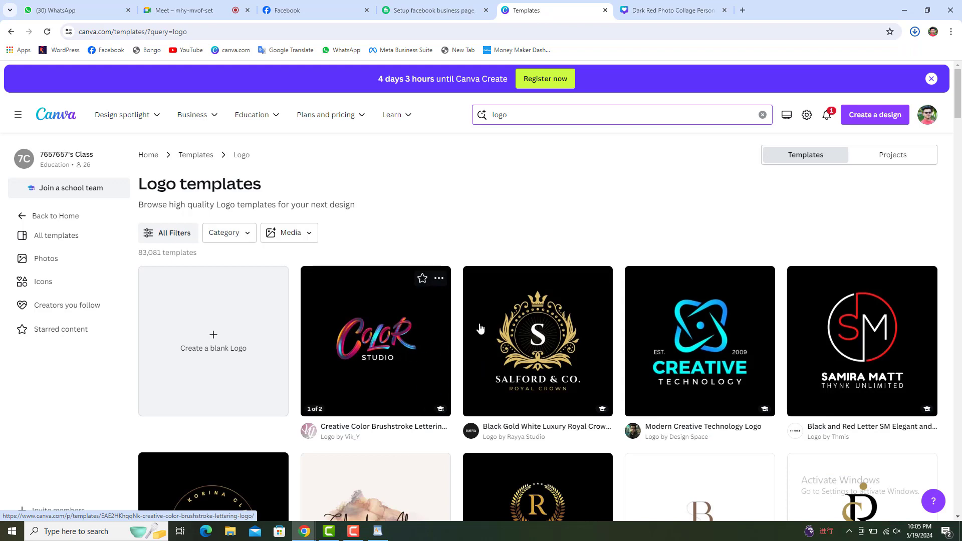
Refine the search to 'natural logo' and open the Leaf Solar Natural Energy Logo template.
scroll(480, 329, down, 2)
scroll(479, 334, down, 5)
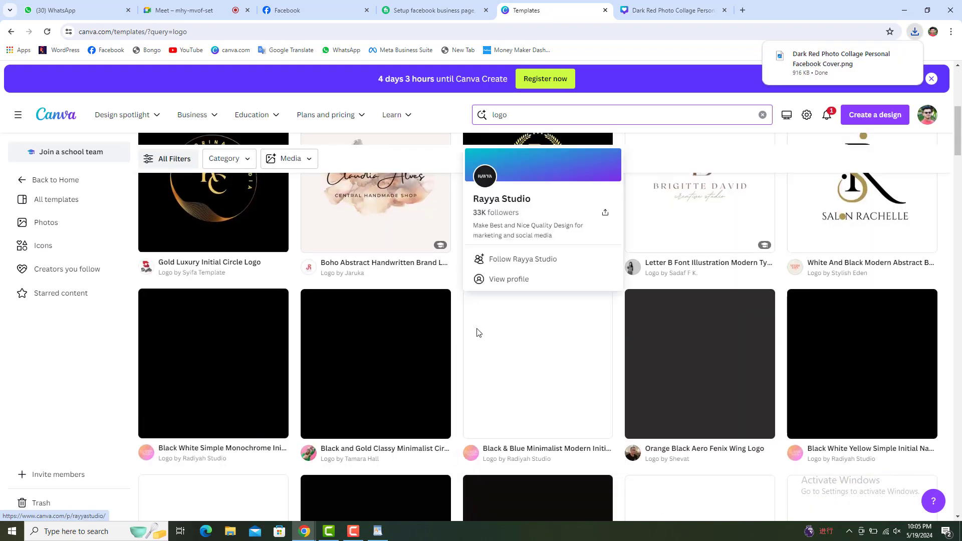
scroll(419, 321, up, 7)
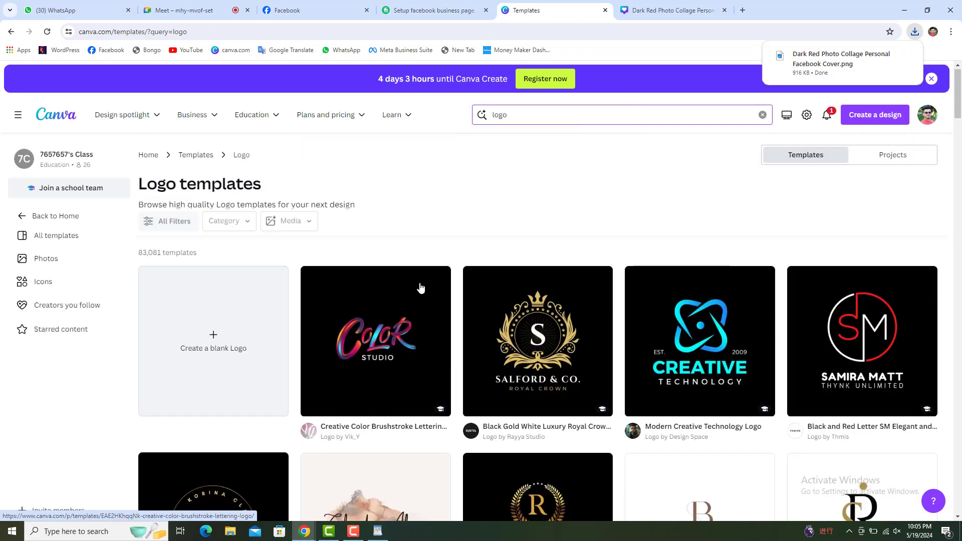
click(494, 114)
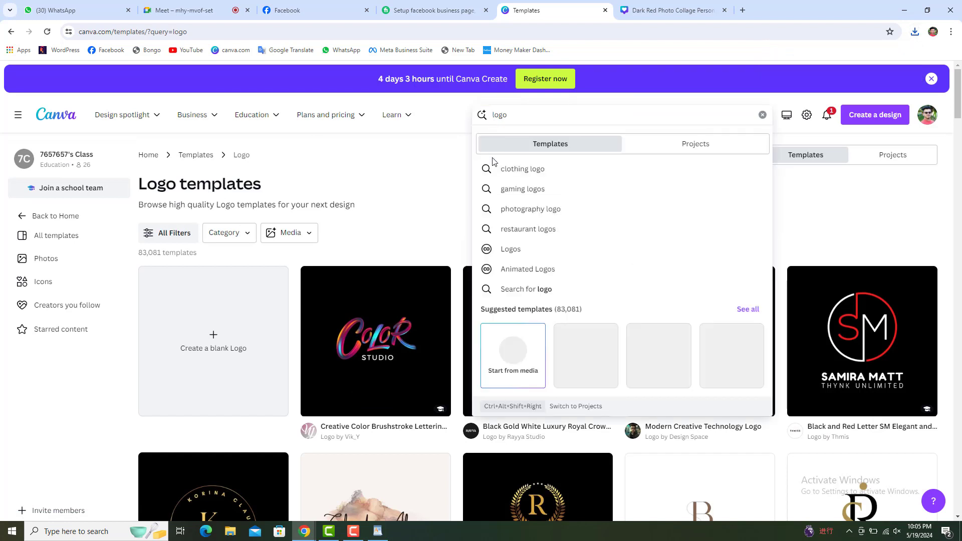
text(na)
text(tura)
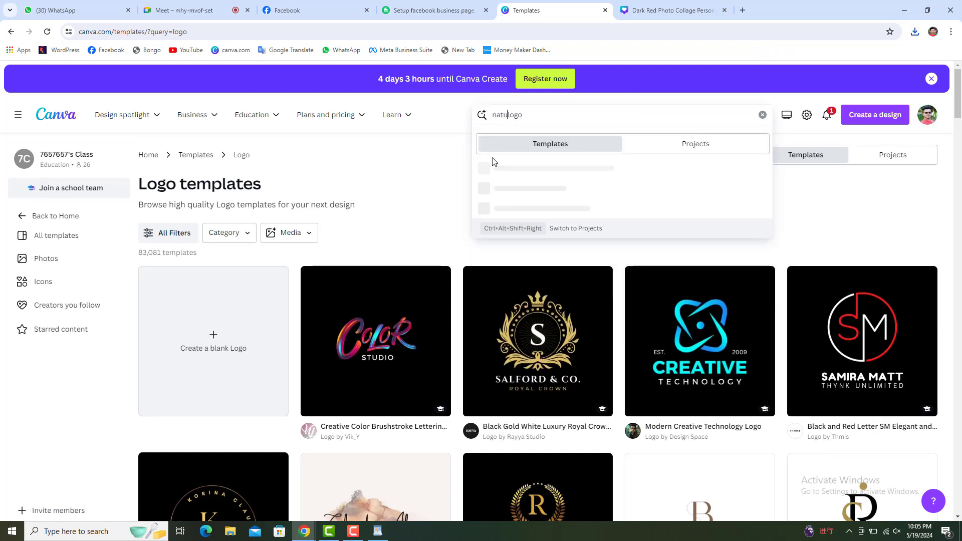
text(l)
key(Return)
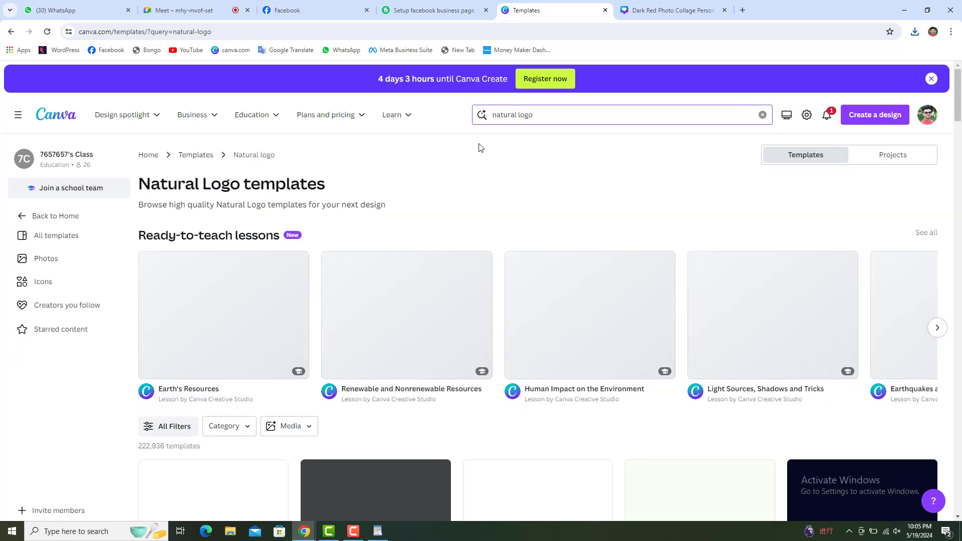
scroll(117, 322, down, 5)
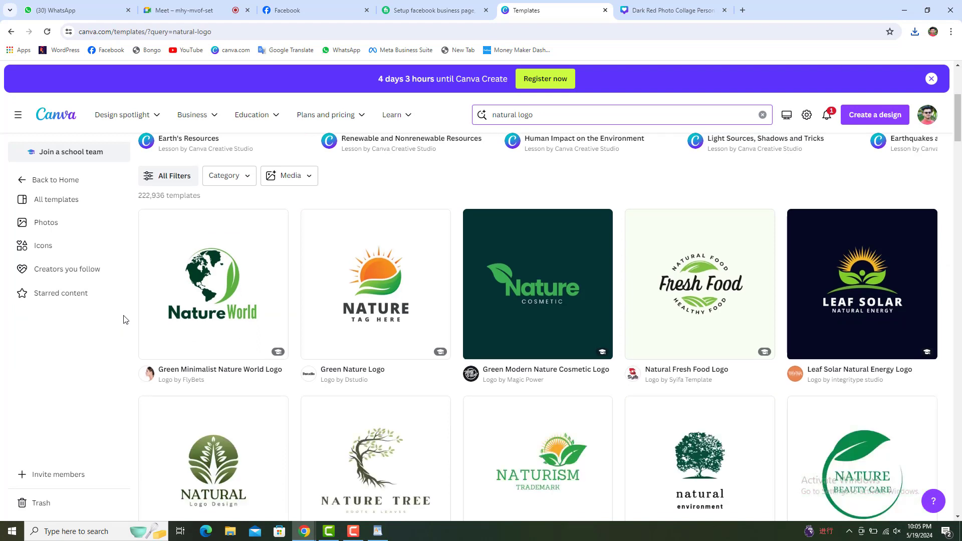
click(828, 285)
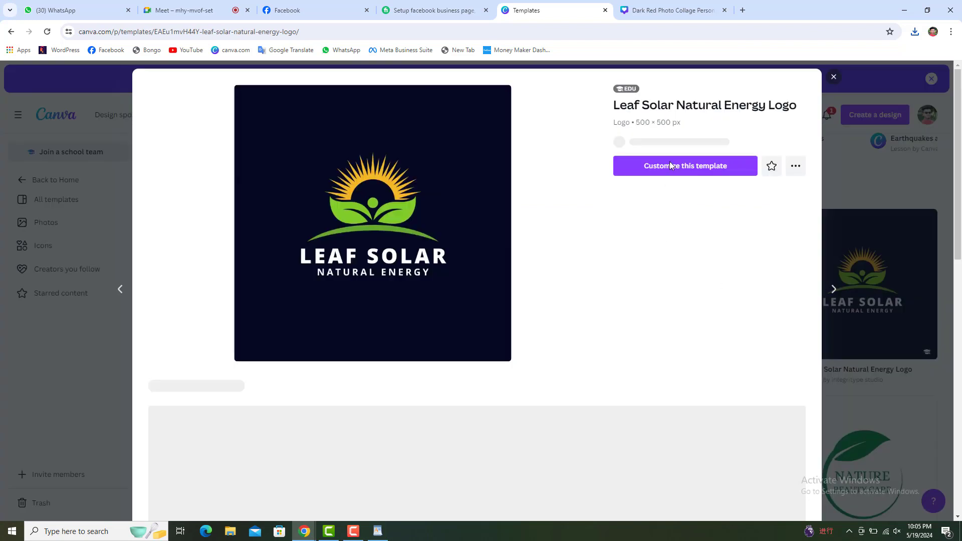
Customize the Leaf Solar template and change its title to NATURAL LIFE.
click(671, 176)
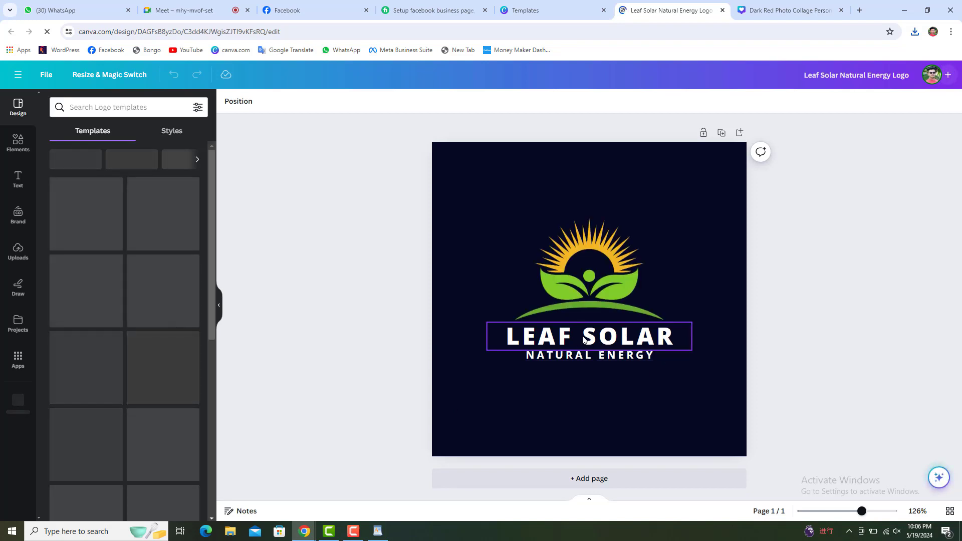
double_click(584, 340)
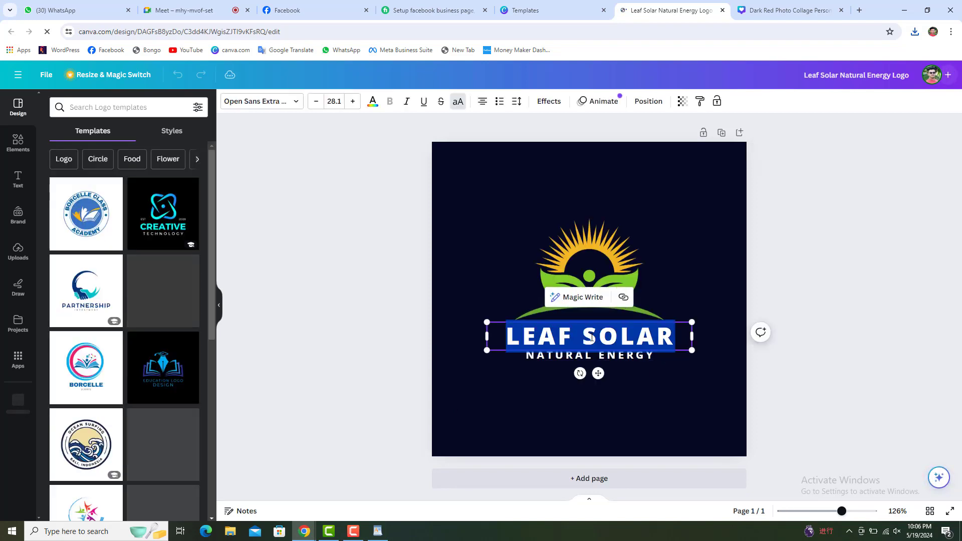
text(NA)
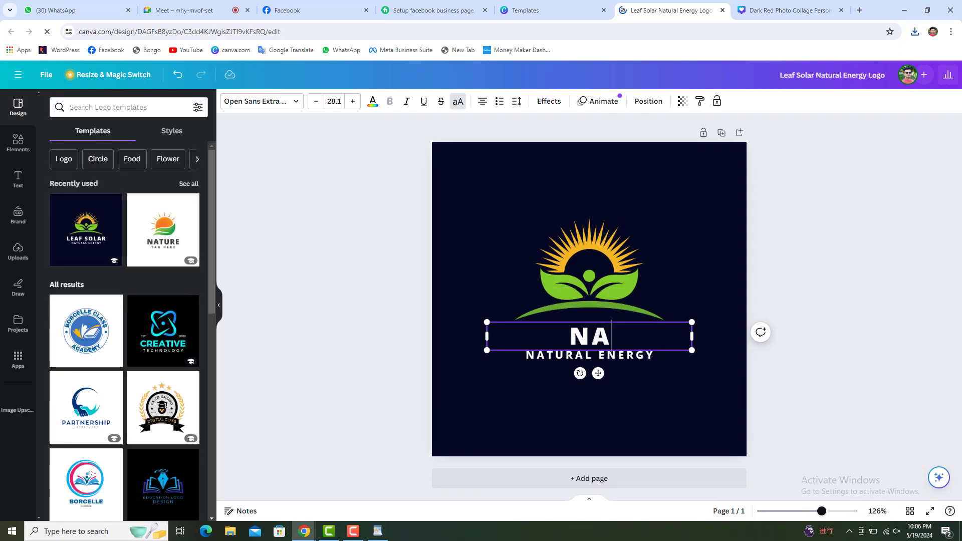
text(TURAL)
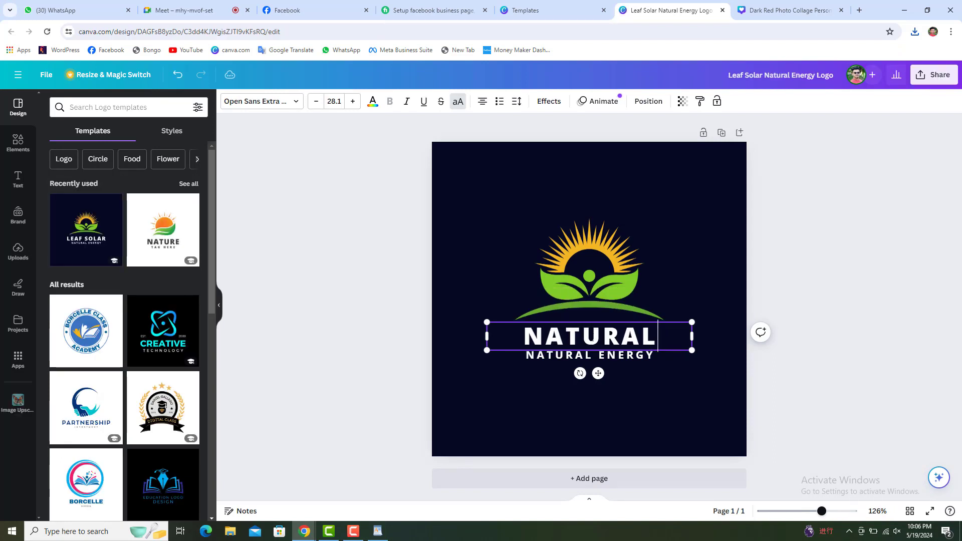
text( LIFE)
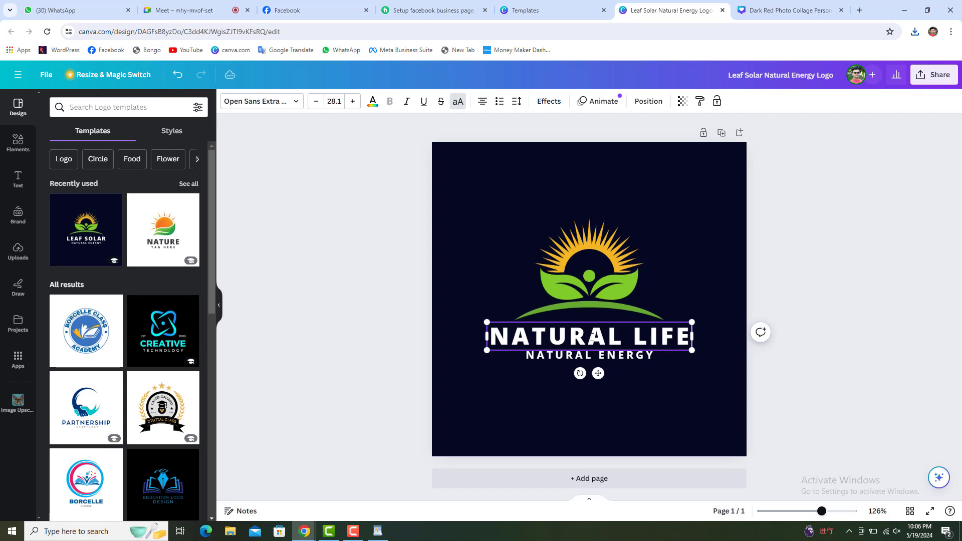
Delete the NATURAL ENERGY tagline and shrink the NATURAL LIFE title.
click(567, 360)
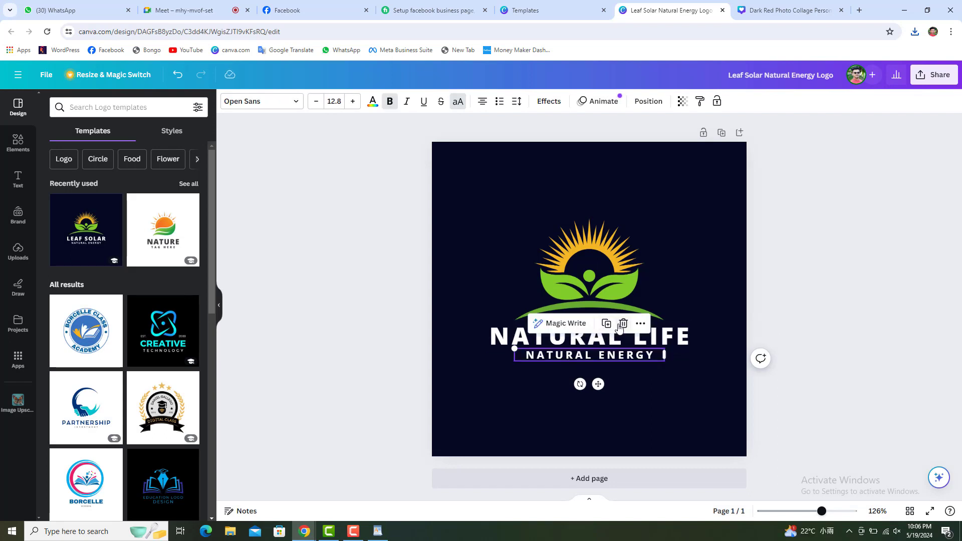
click(623, 324)
click(547, 350)
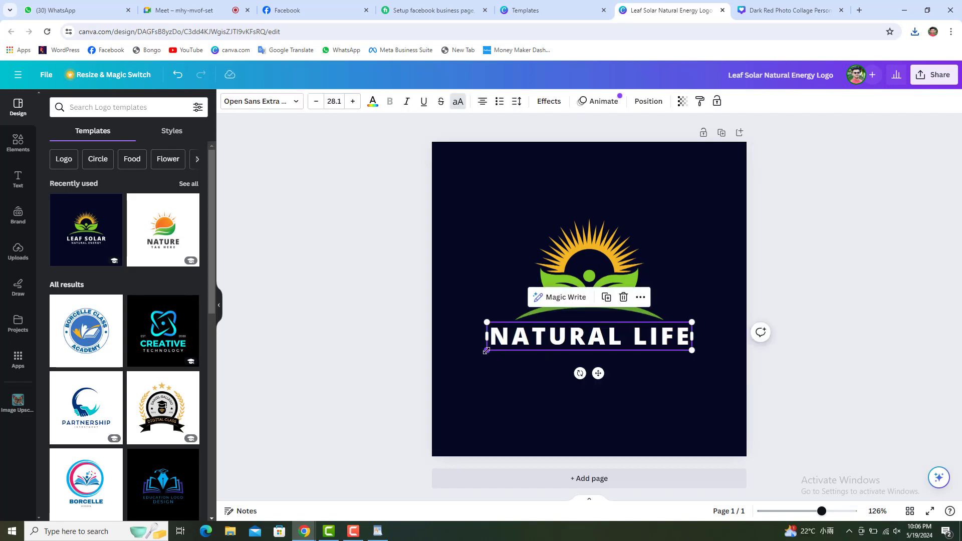
drag(500, 351, 560, 334)
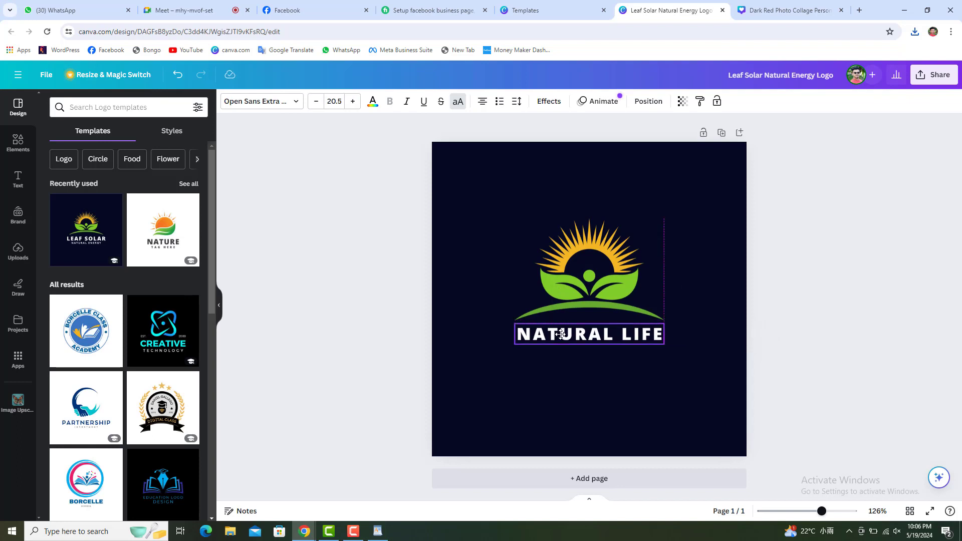
Download the NATURAL LIFE logo as a PNG at size 1.75 (875 × 875 px).
click(464, 337)
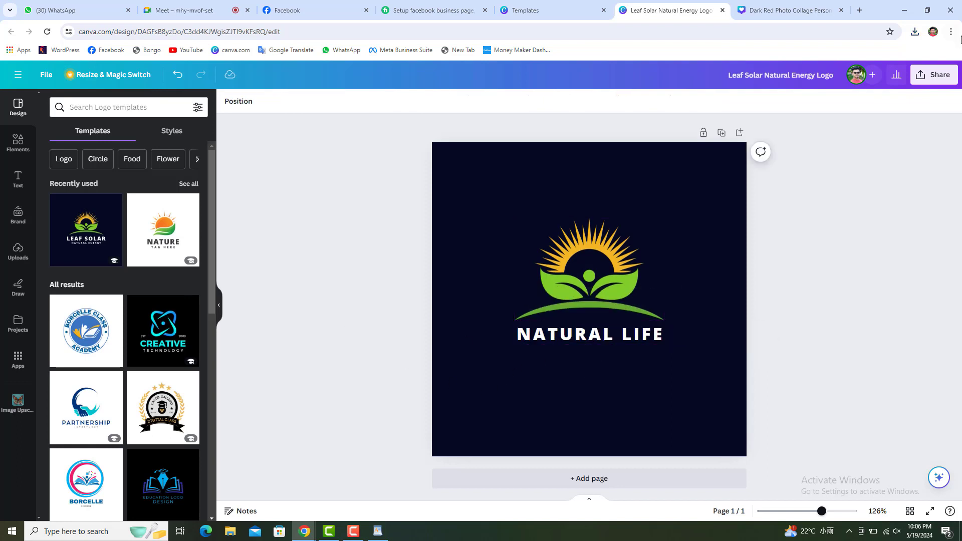
click(933, 74)
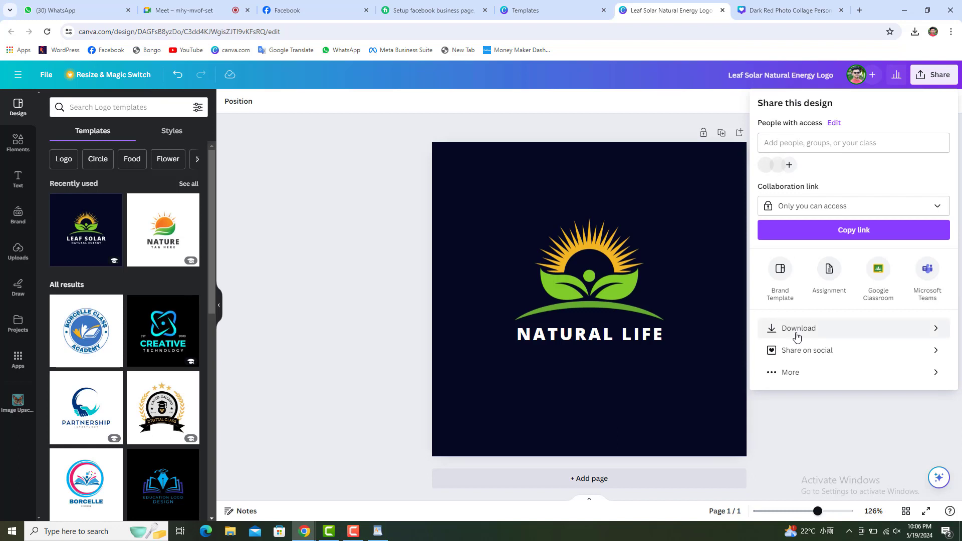
click(797, 333)
click(835, 180)
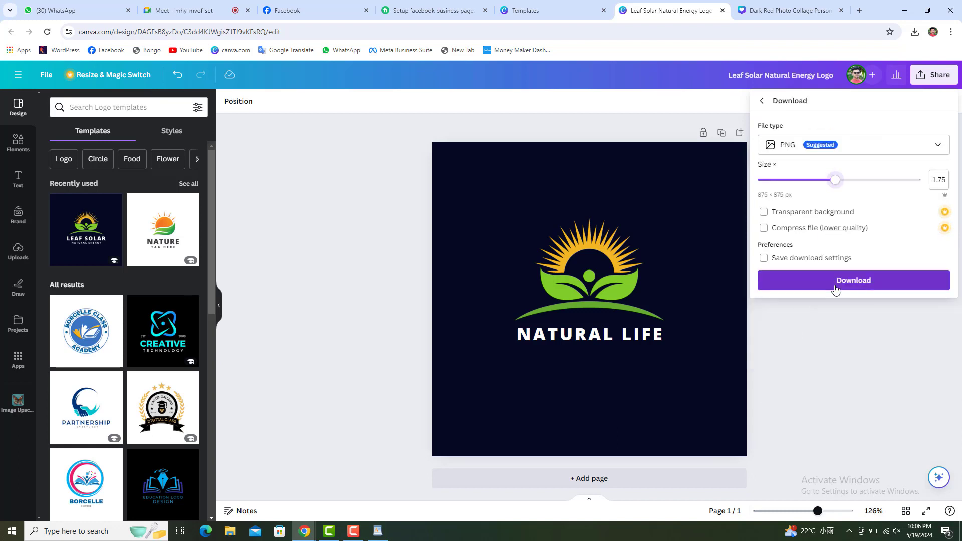
click(835, 283)
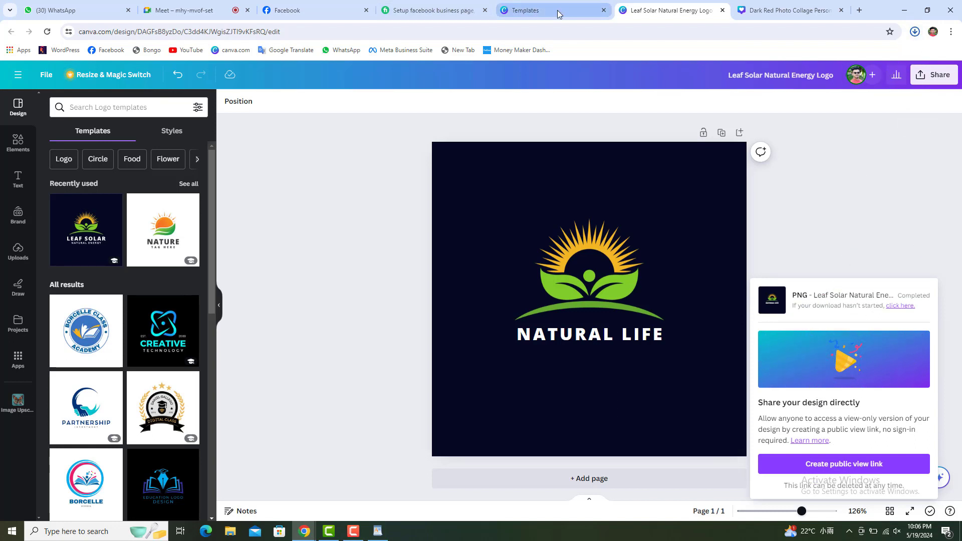
Close the Templates, Leaf Solar logo and Dark Red Photo Collage cover tabs.
click(591, 15)
click(604, 10)
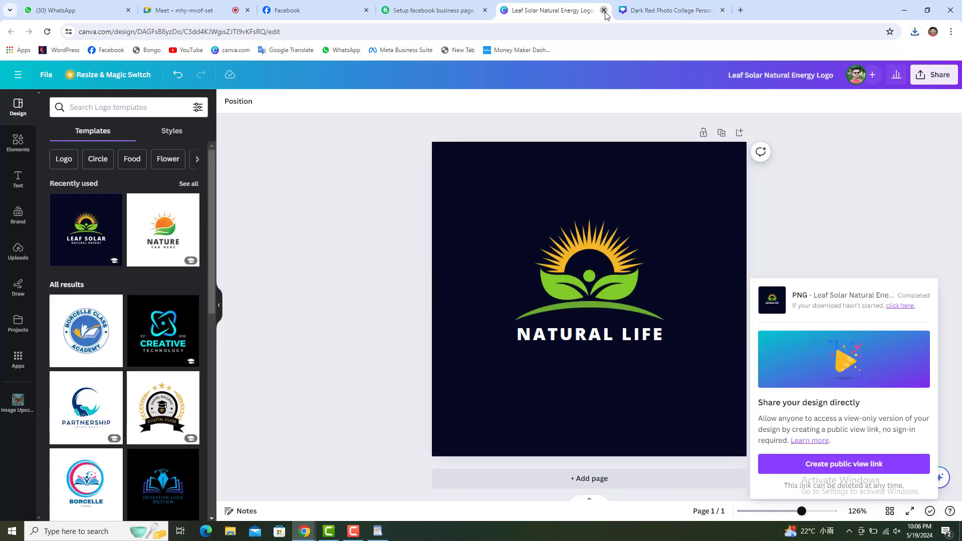
click(604, 11)
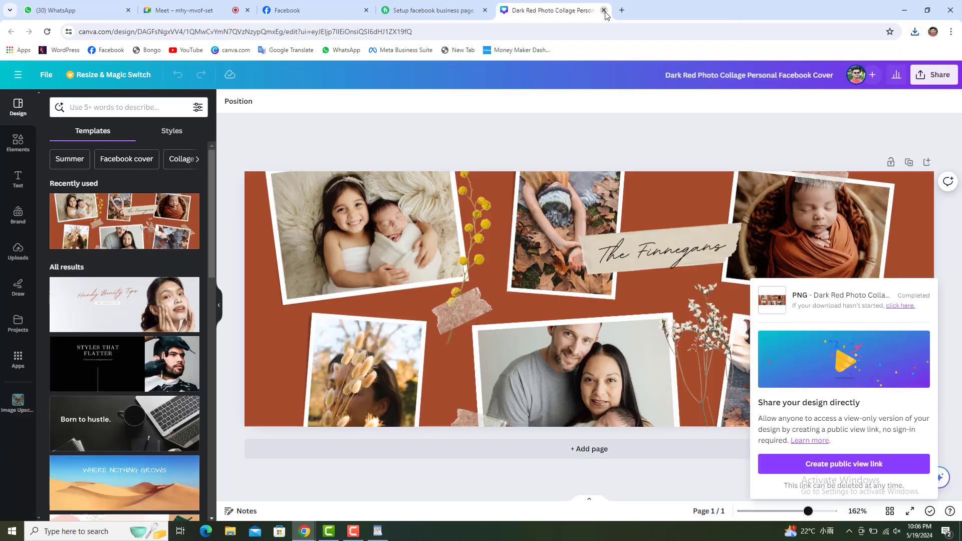
click(604, 11)
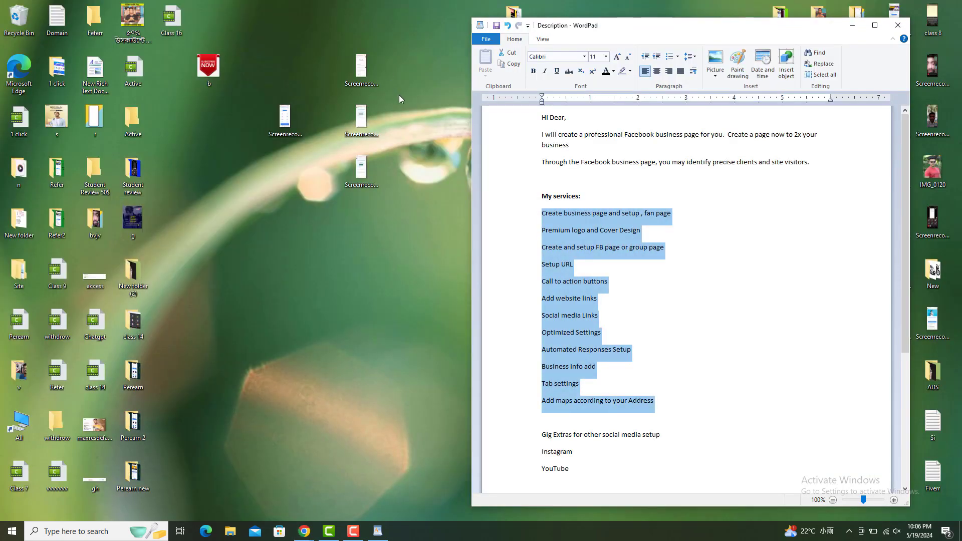
Refresh the desktop several times, then bring the Fiverr Facebook page setup listing back up.
right_click(387, 69)
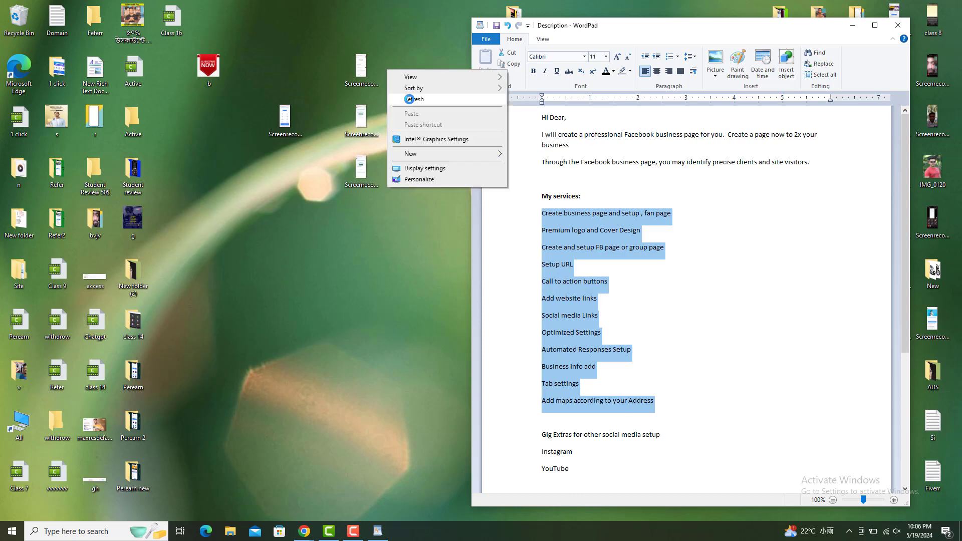
click(410, 99)
right_click(409, 99)
click(429, 125)
right_click(419, 117)
click(451, 145)
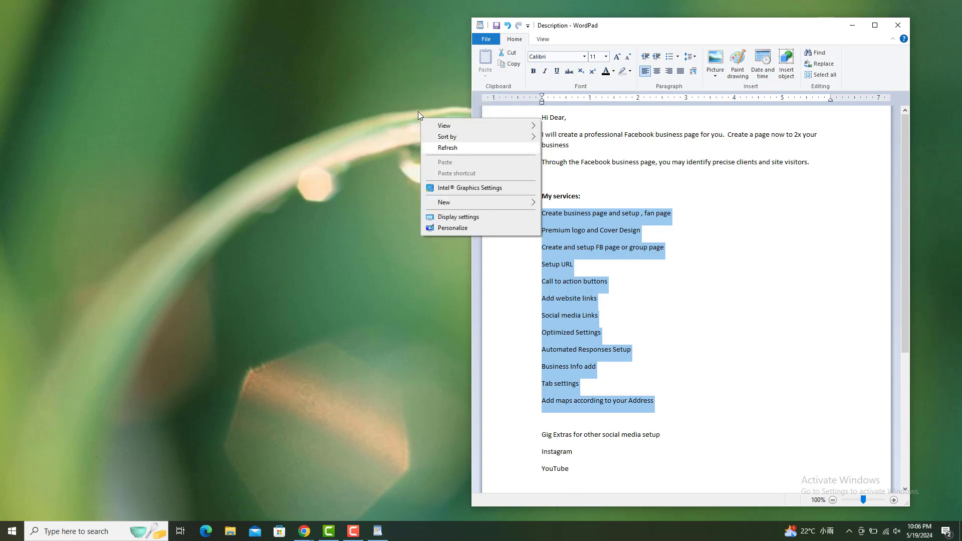
right_click(418, 112)
click(438, 140)
right_click(408, 111)
click(424, 139)
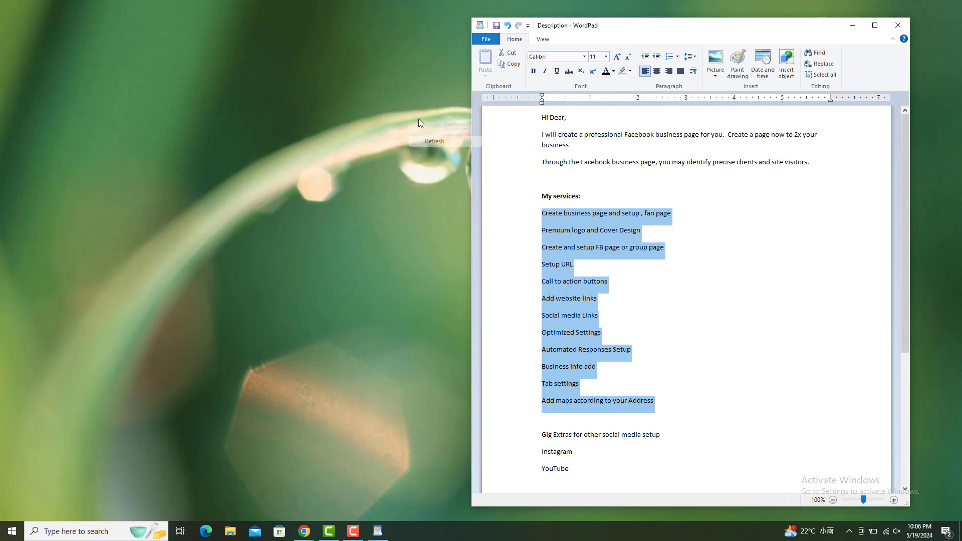
right_click(419, 118)
click(432, 148)
right_click(426, 131)
click(447, 164)
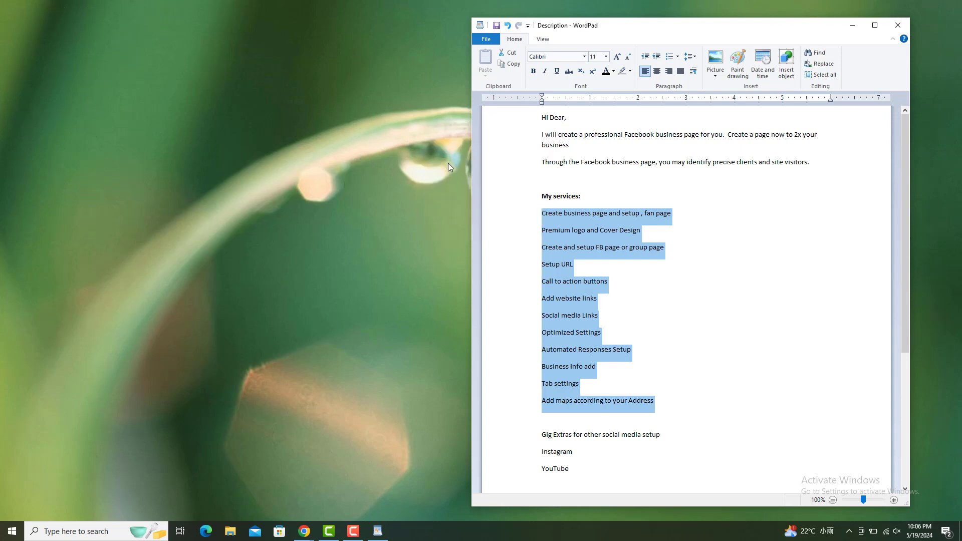
right_click(428, 142)
click(449, 172)
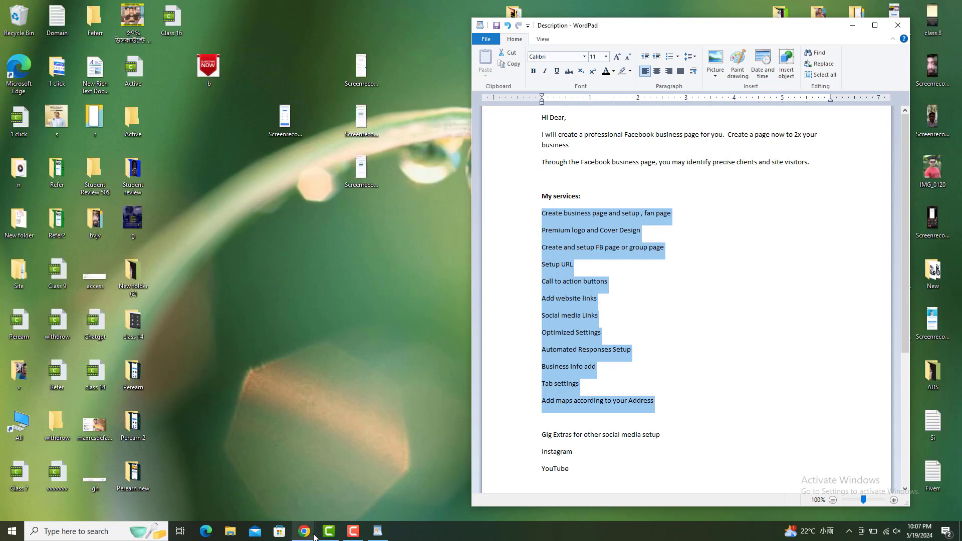
mouse_move(306, 534)
click(293, 484)
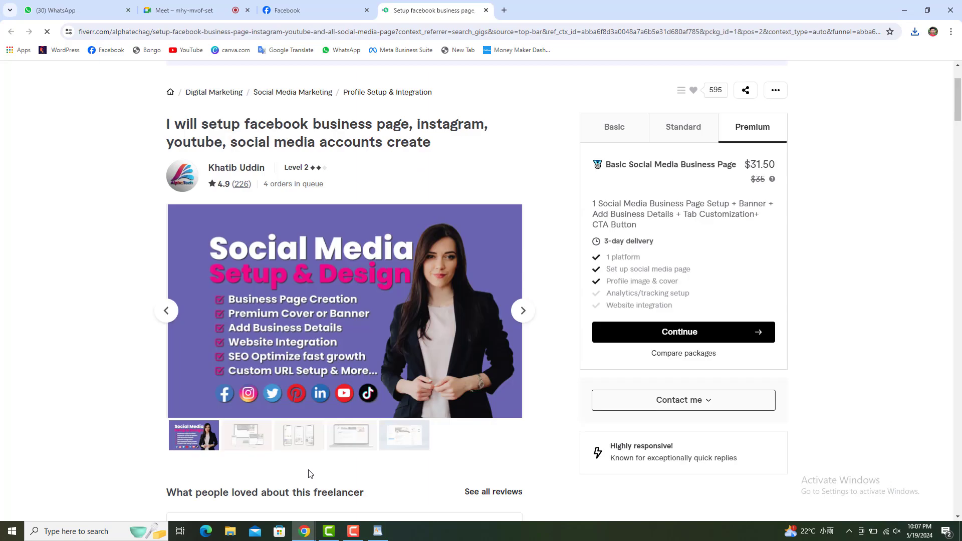
Go back to the Natural Life page, view its default N profile picture, then reopen the picture options.
click(308, 14)
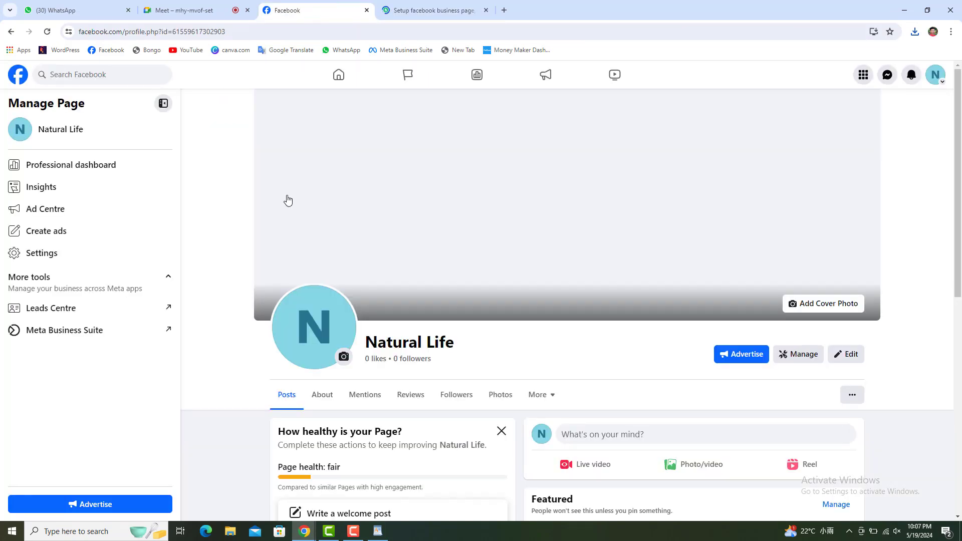
click(320, 344)
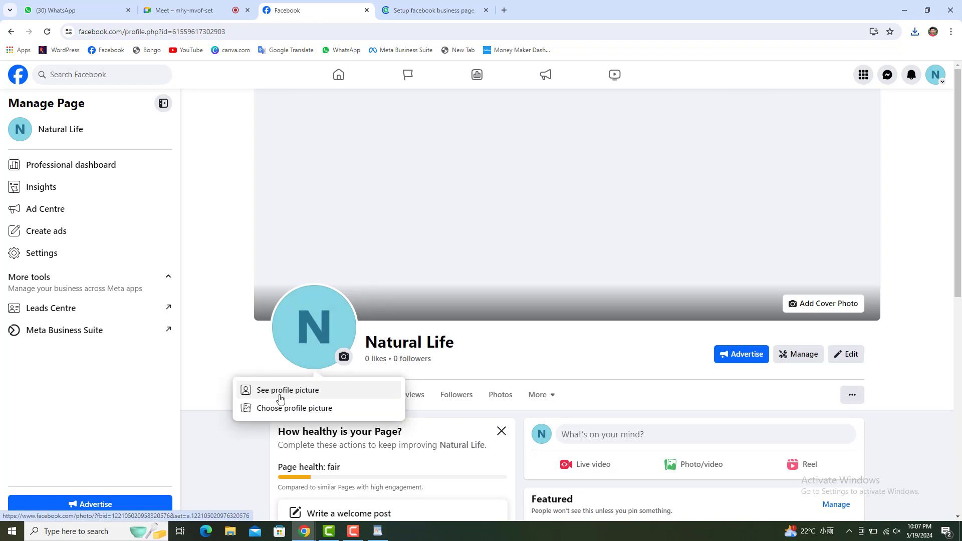
click(299, 396)
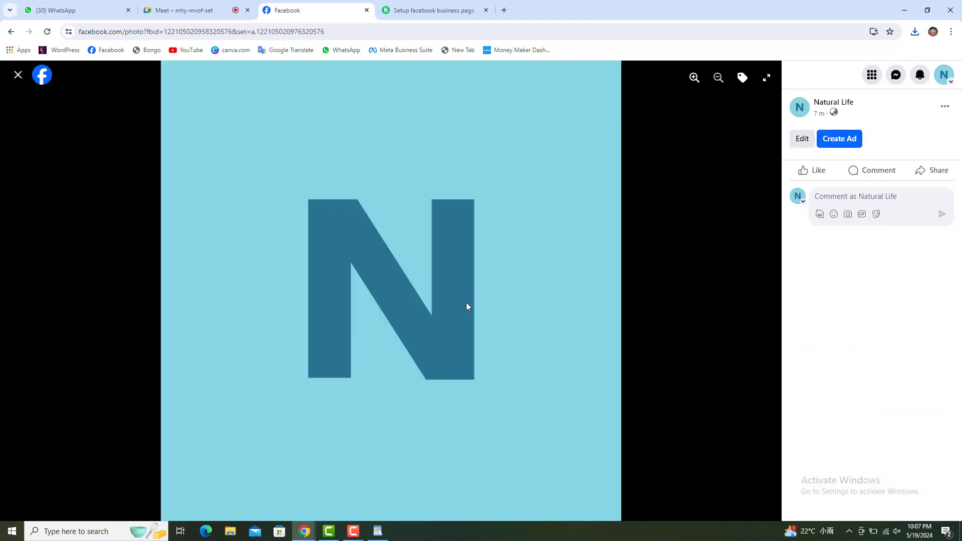
click(12, 80)
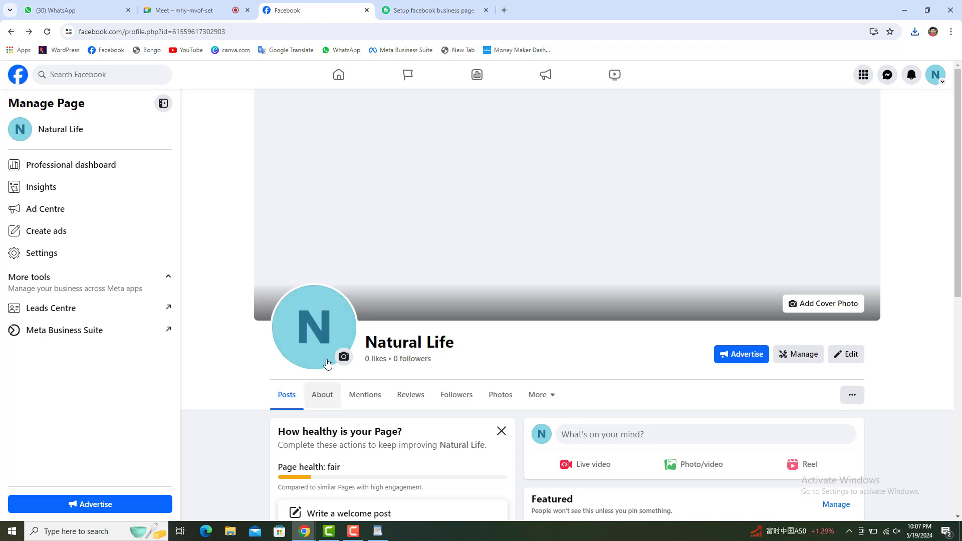
click(313, 346)
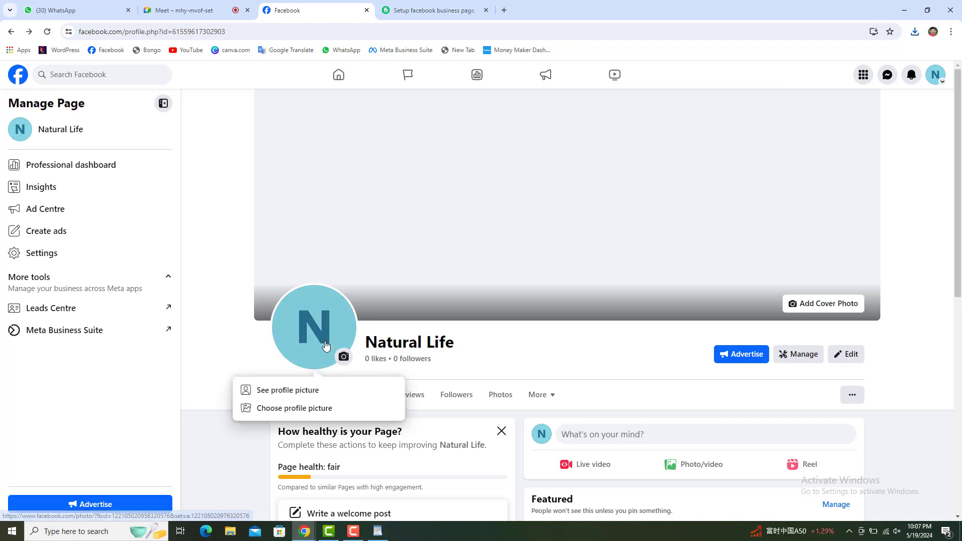
Upload the Leaf Solar Natural Energy Logo as profile picture, zoom it to fill the circle, and save.
click(291, 408)
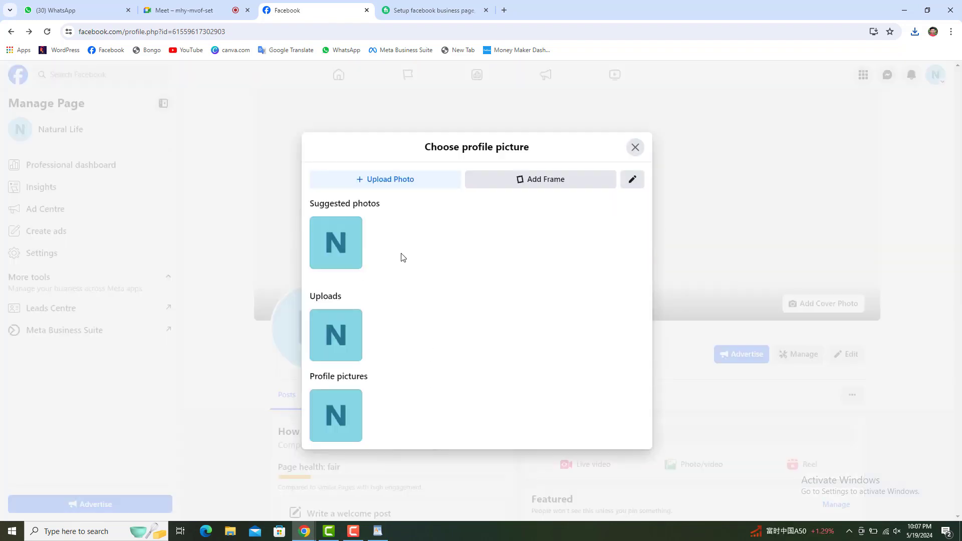
click(404, 182)
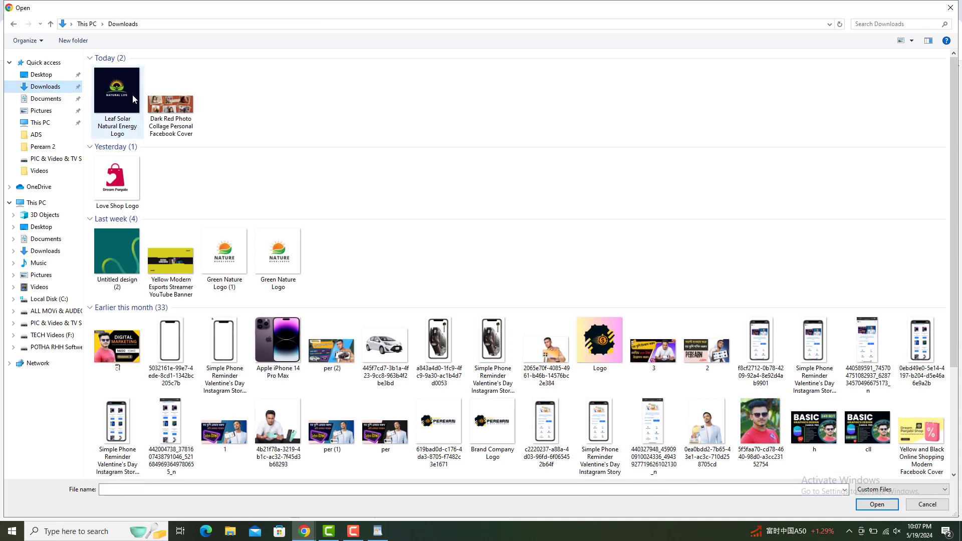
click(133, 99)
click(872, 505)
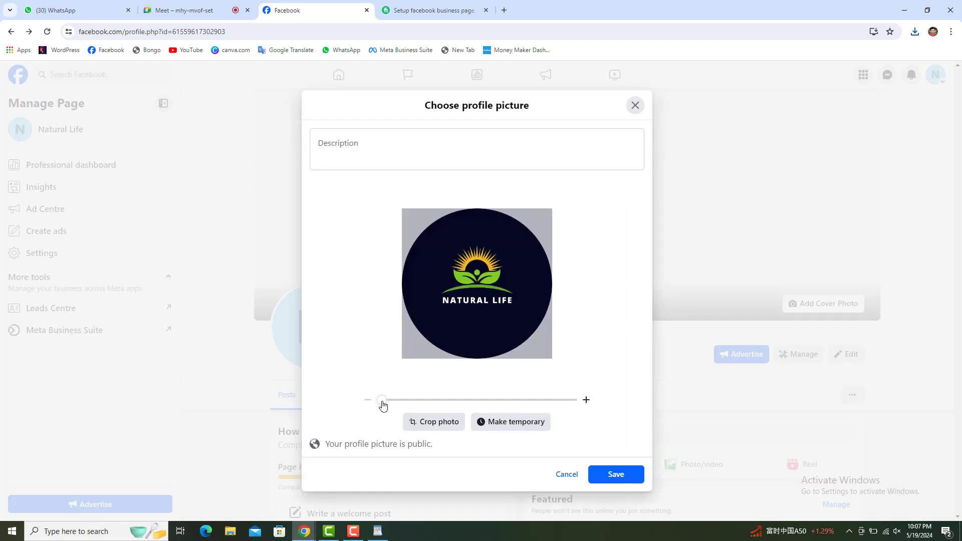
drag(383, 400, 410, 407)
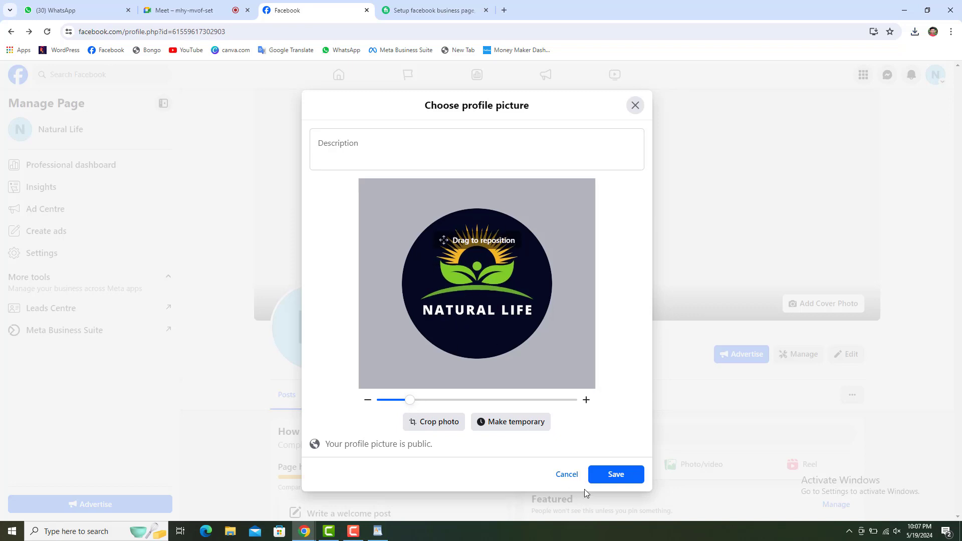
click(607, 476)
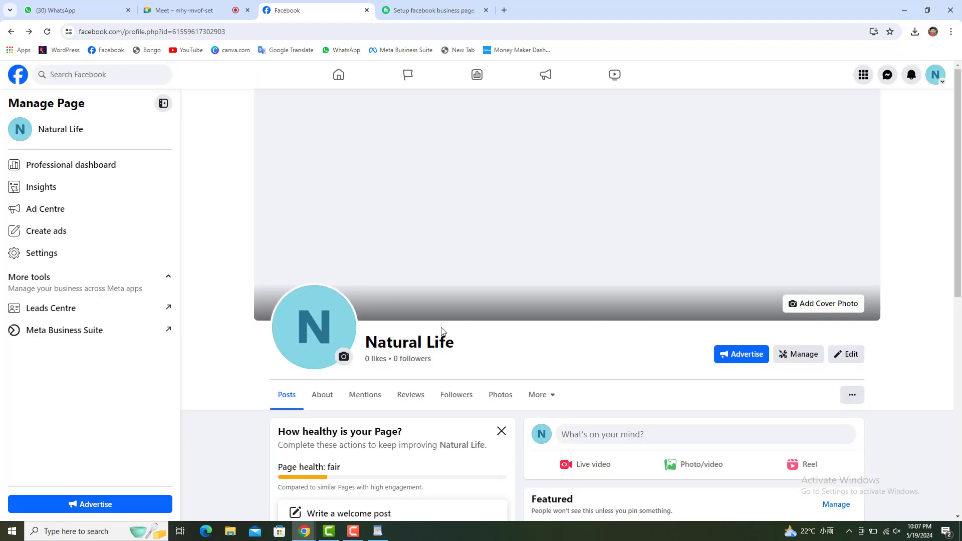
Upload the Dark Red Photo Collage file as the page's cover photo and save it.
click(353, 533)
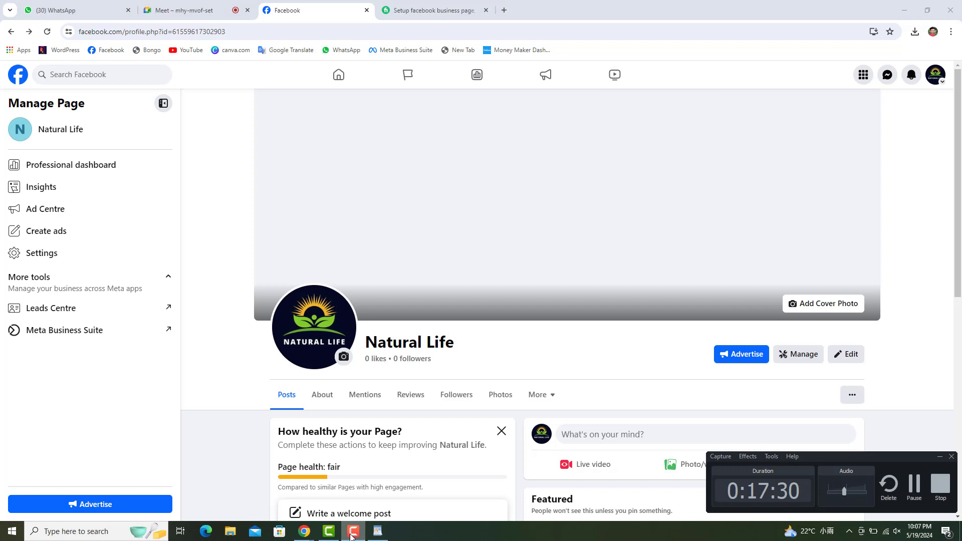
click(352, 533)
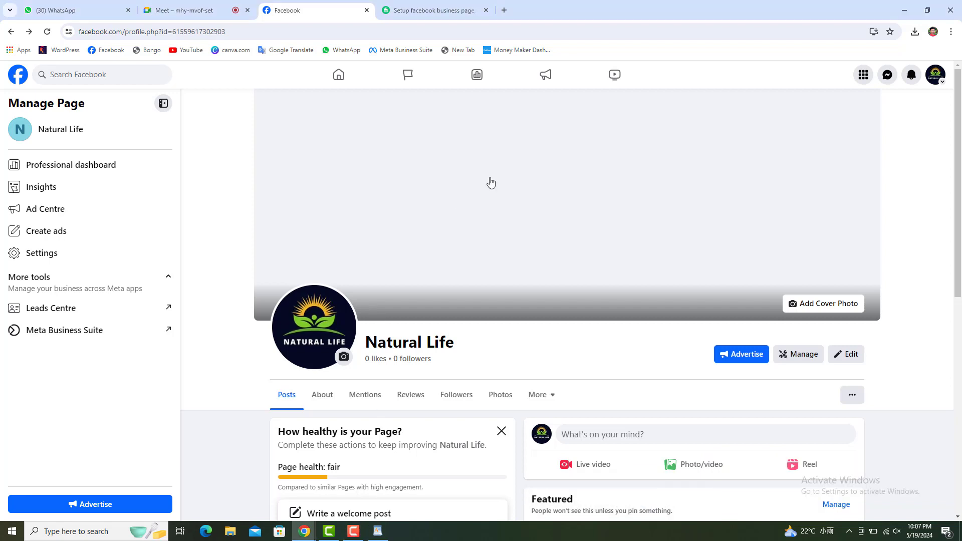
click(825, 305)
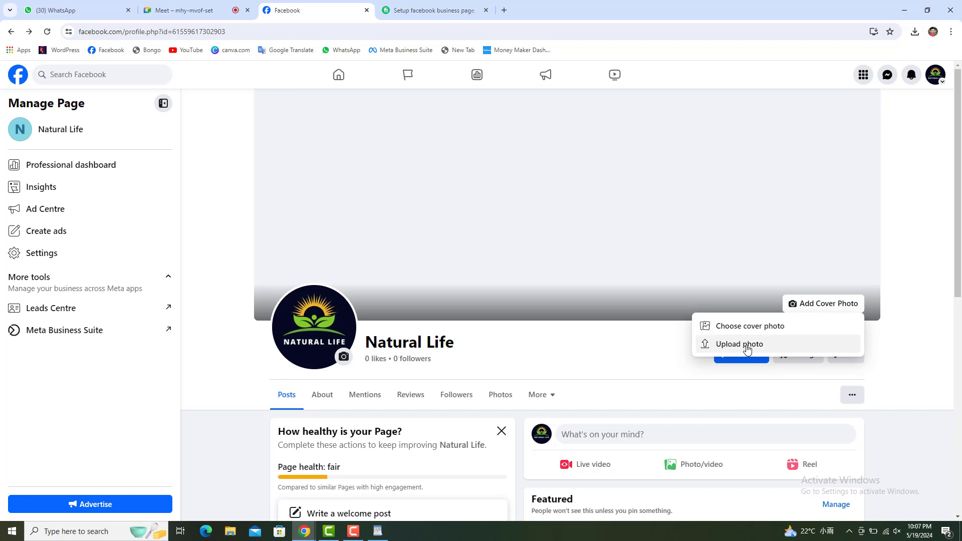
click(747, 348)
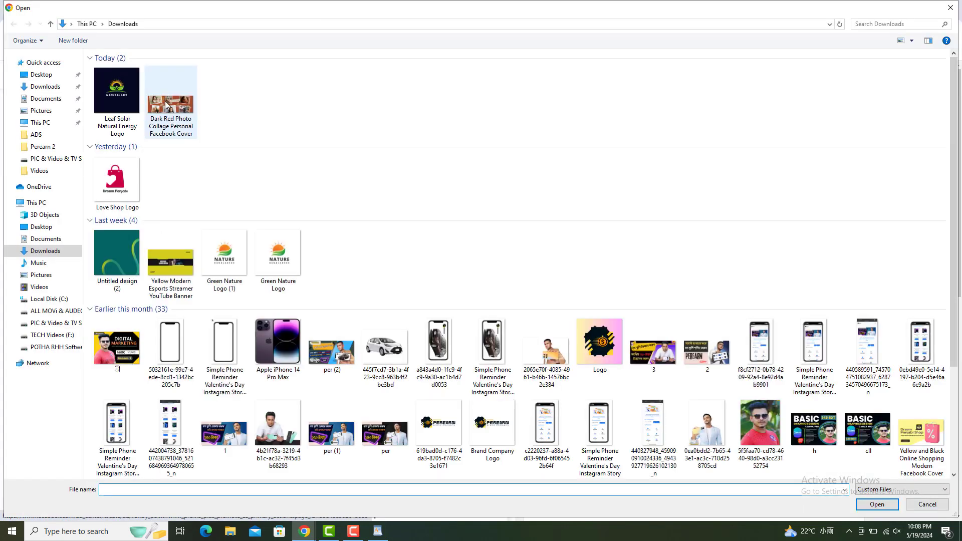
click(167, 105)
click(878, 504)
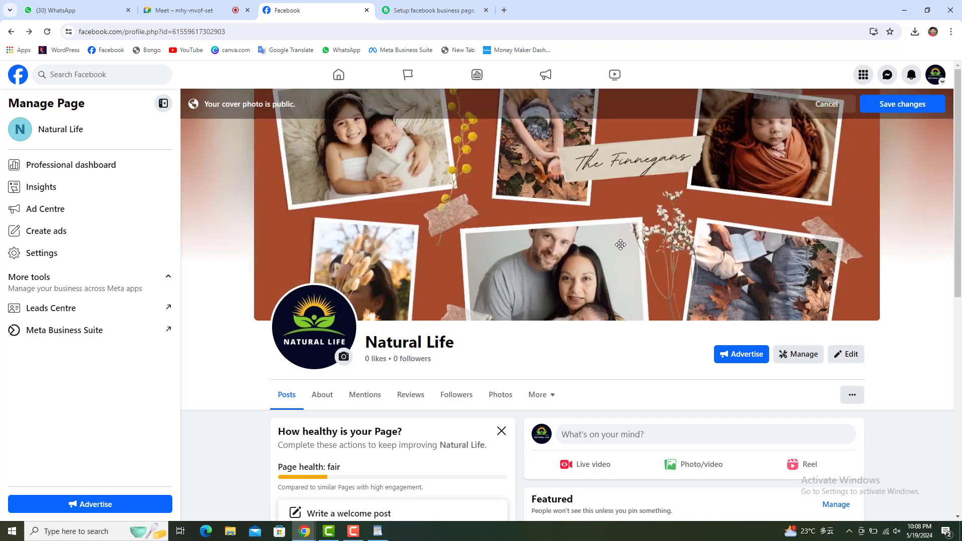
click(900, 104)
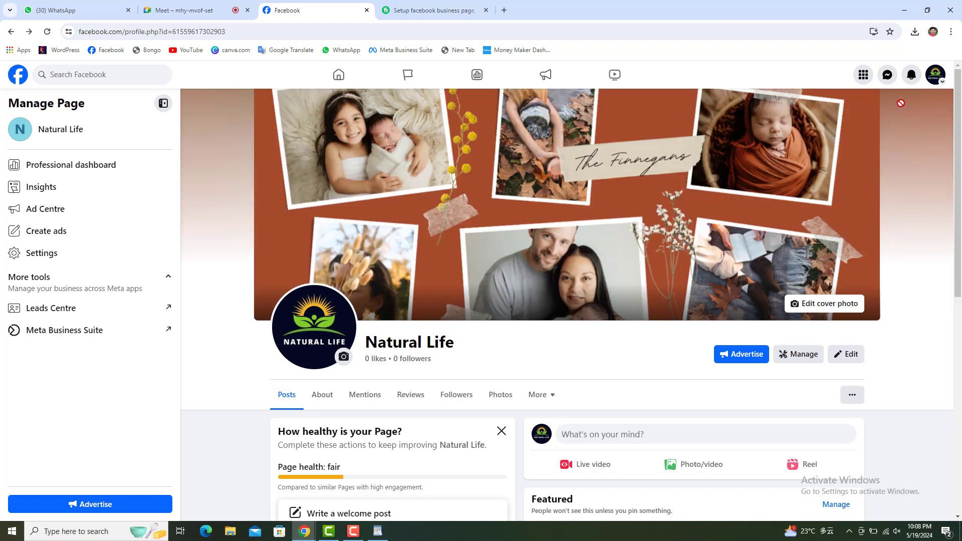
click(389, 536)
Make the 'Create business page and setup, fan page' line bold and red.
click(763, 235)
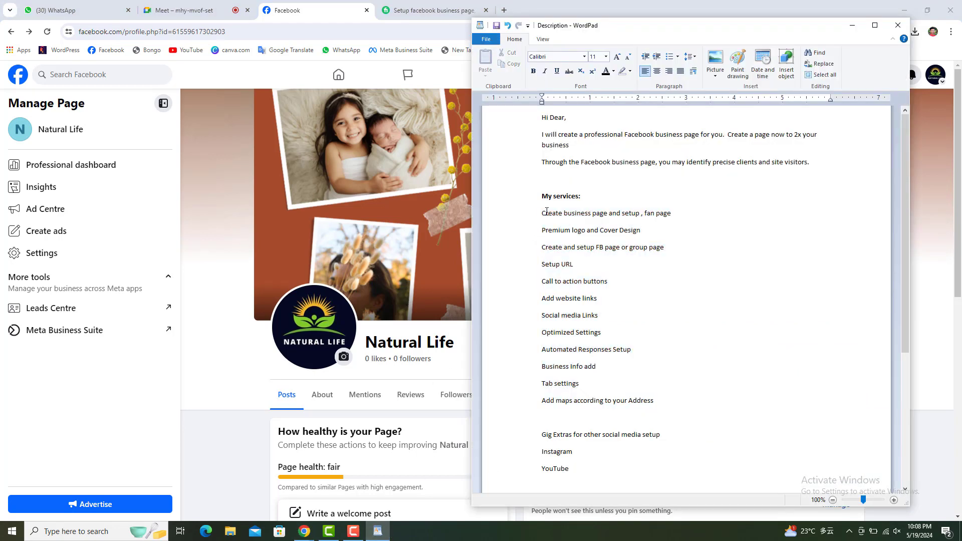
drag(543, 213, 671, 210)
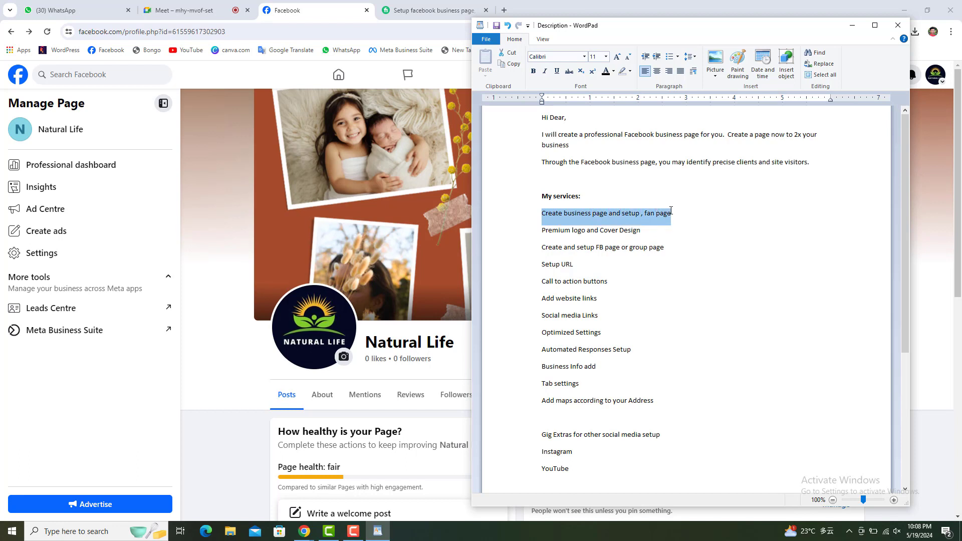
click(534, 71)
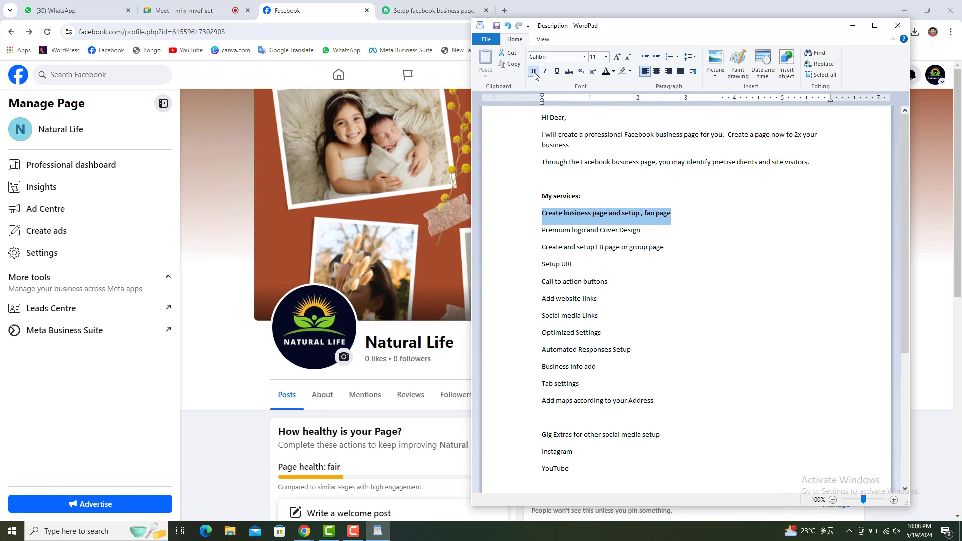
click(612, 71)
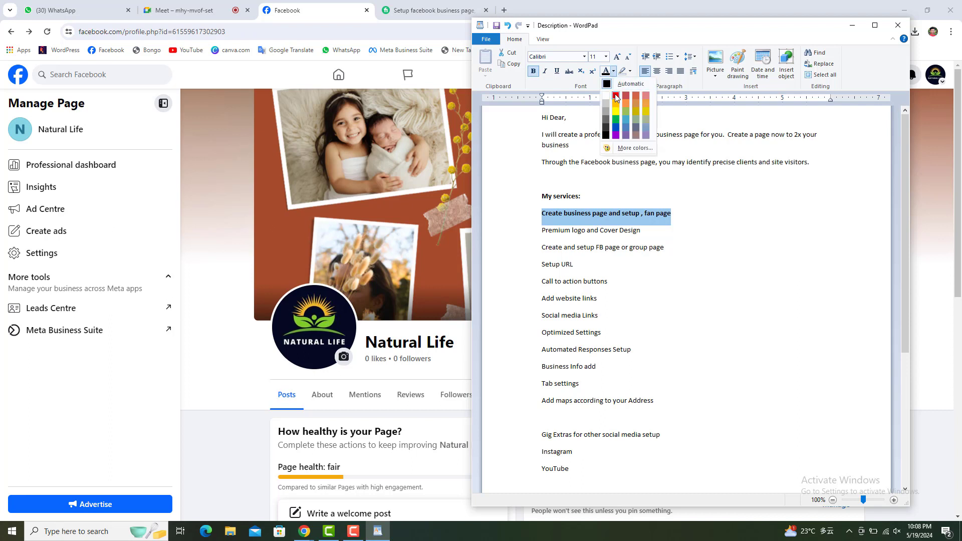
click(613, 100)
click(706, 249)
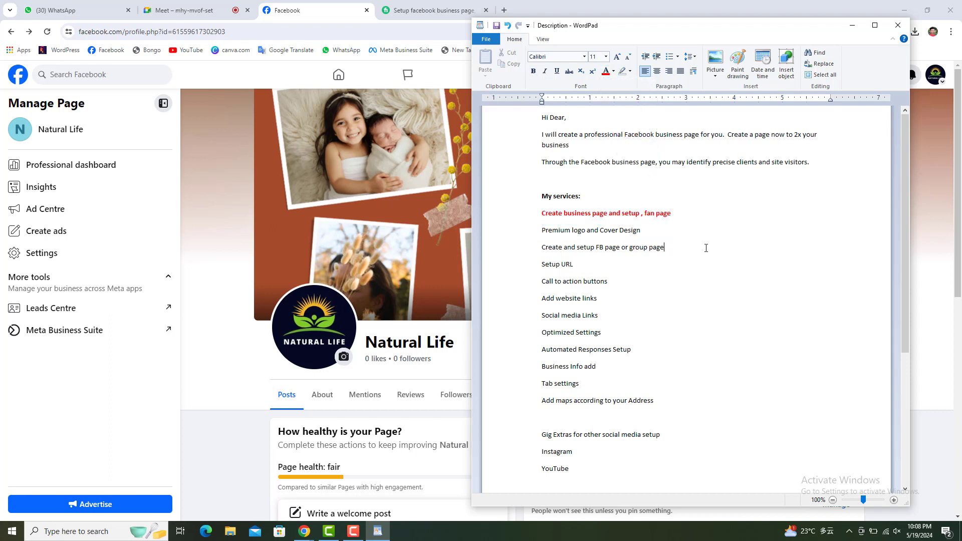
Colour the 'Premium logo and Cover Design' line red.
click(536, 232)
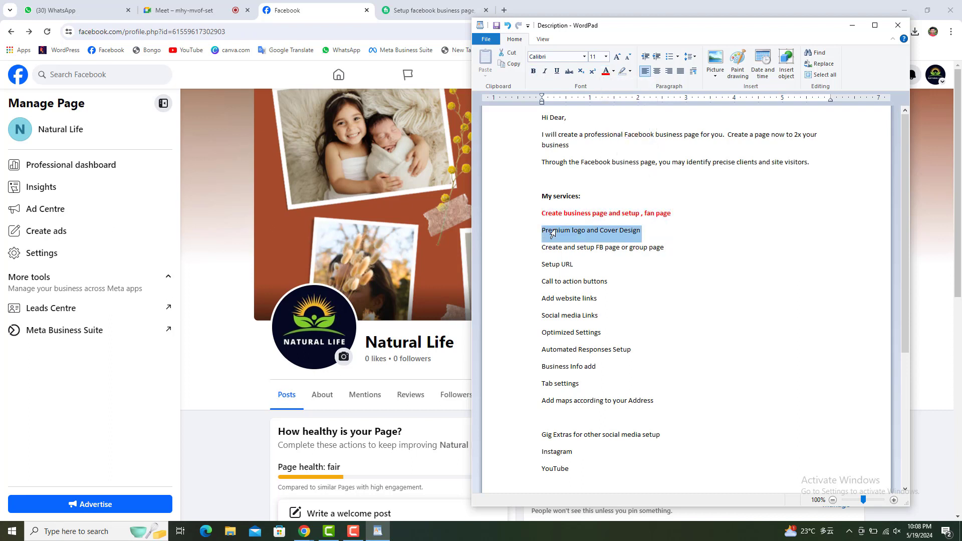
click(606, 78)
click(710, 257)
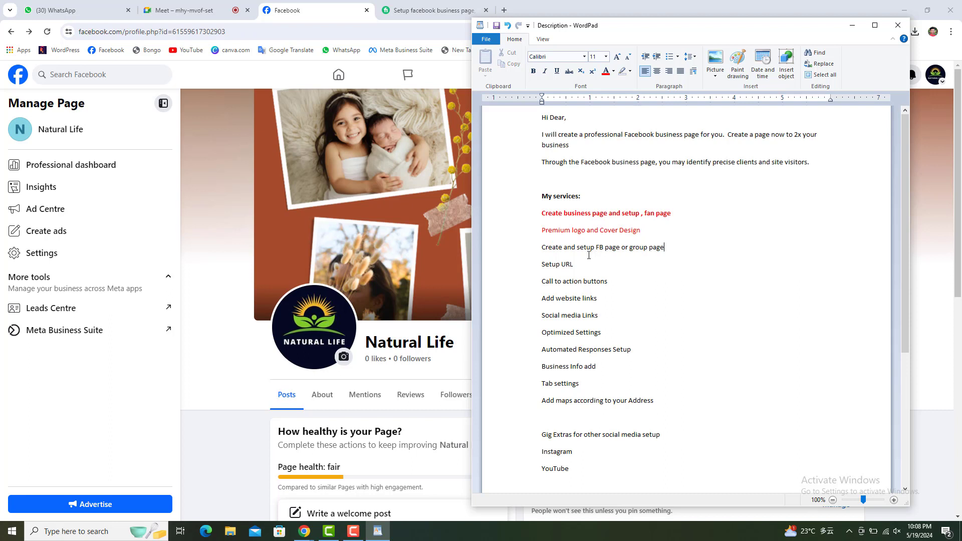
Delete the 'Create and setup FB page or group page' line, then return to Facebook.
drag(655, 250, 541, 253)
key(BackSpace)
key(BackSpace)
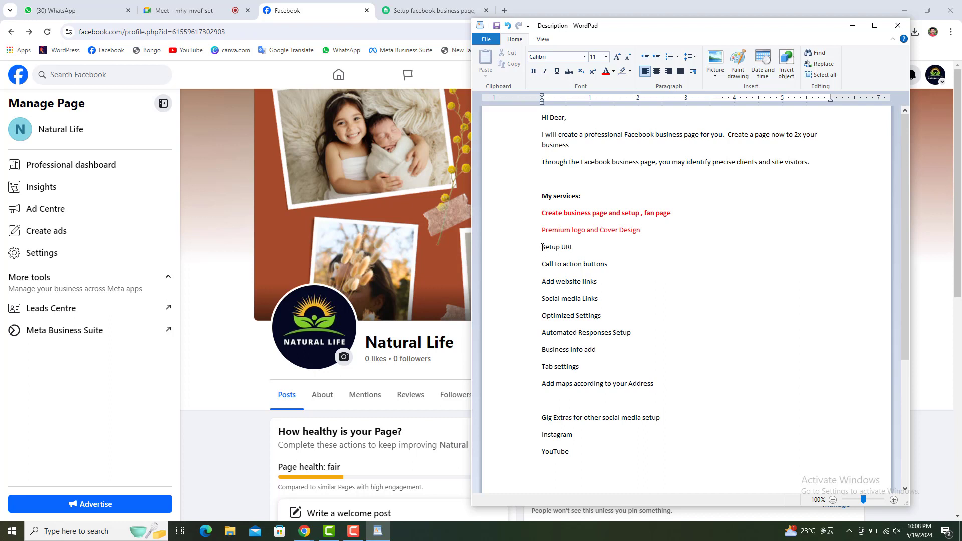
drag(542, 248, 560, 250)
click(578, 250)
click(539, 270)
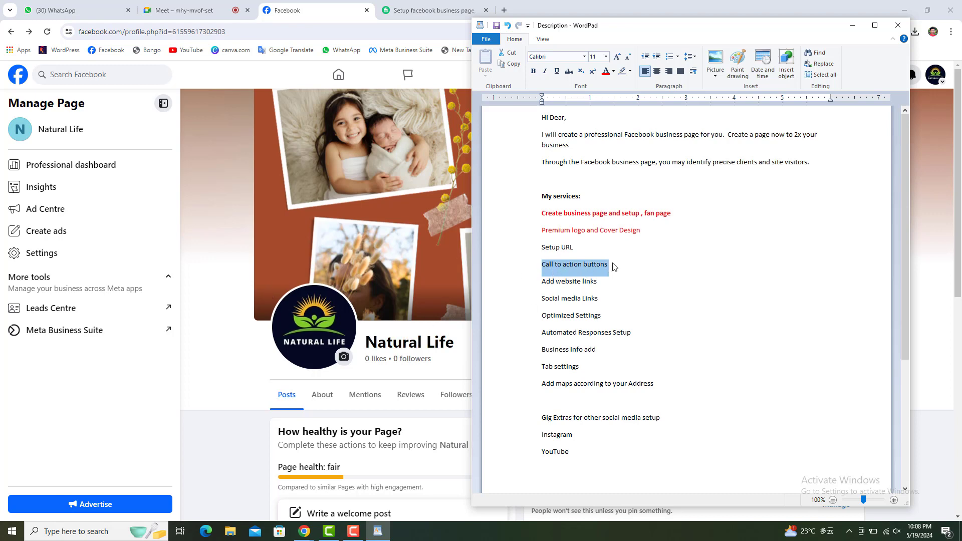
click(211, 313)
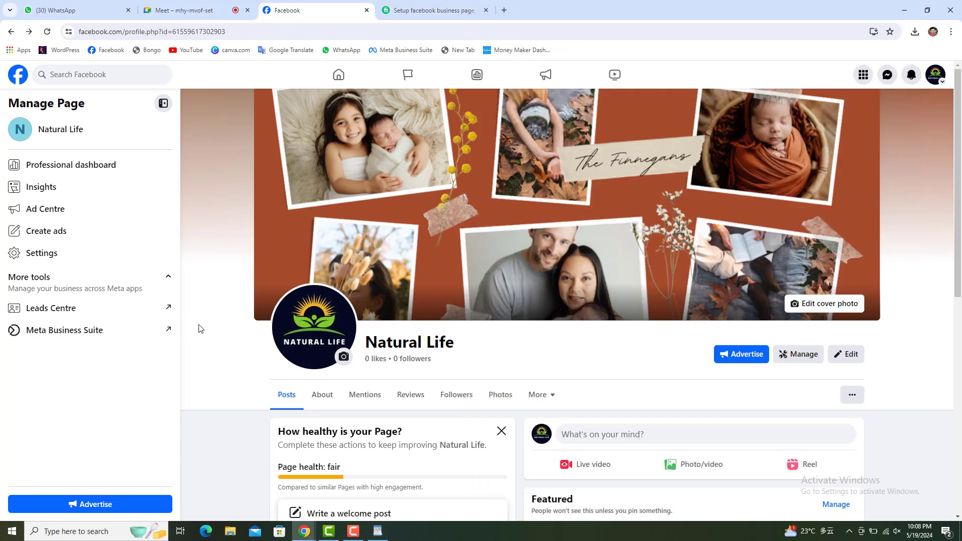
Open the Natural Life page's '...' options menu and start adding an action button.
scroll(167, 330, down, 3)
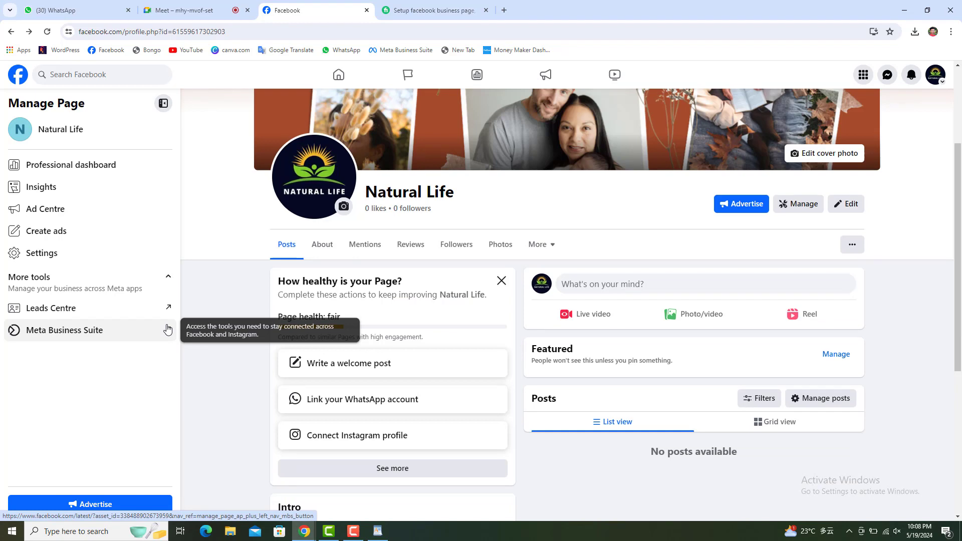
scroll(167, 329, up, 1)
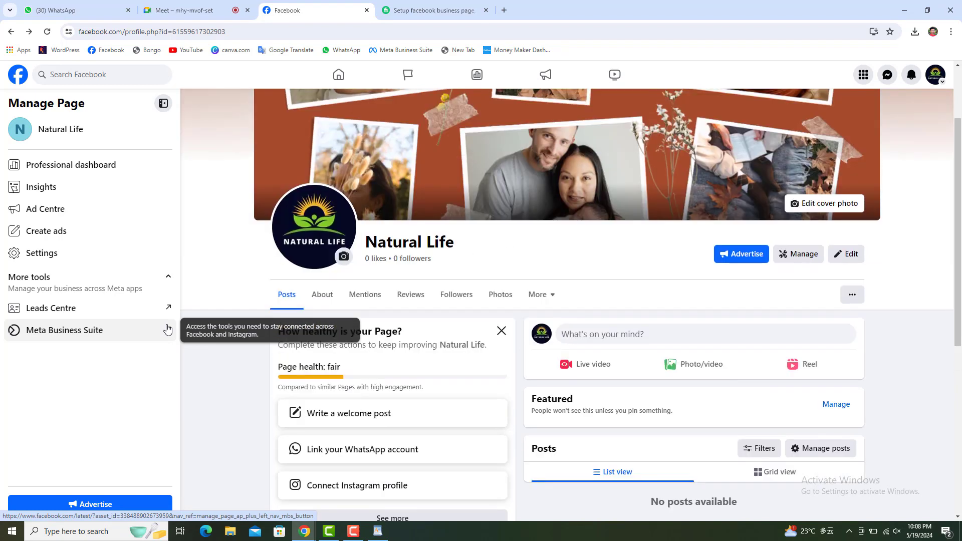
click(855, 298)
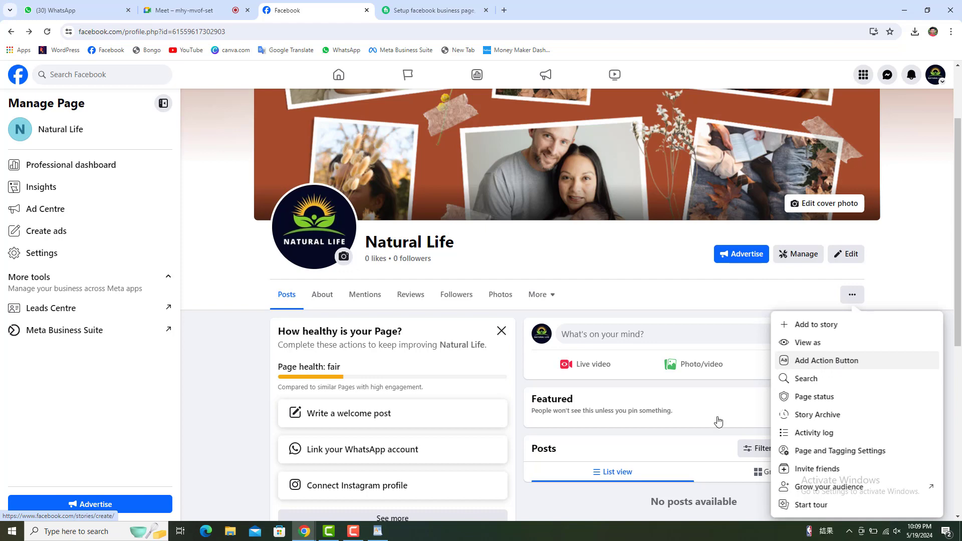
click(378, 531)
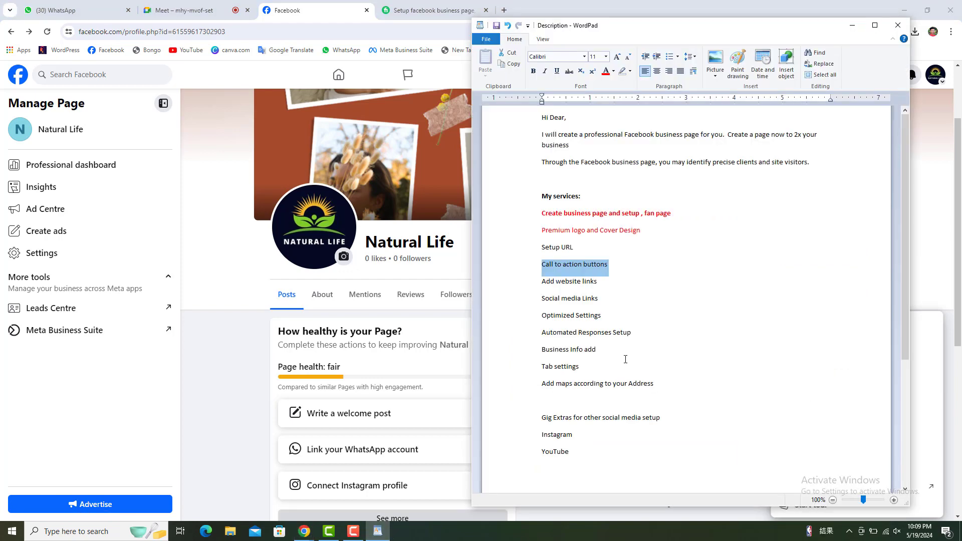
click(557, 273)
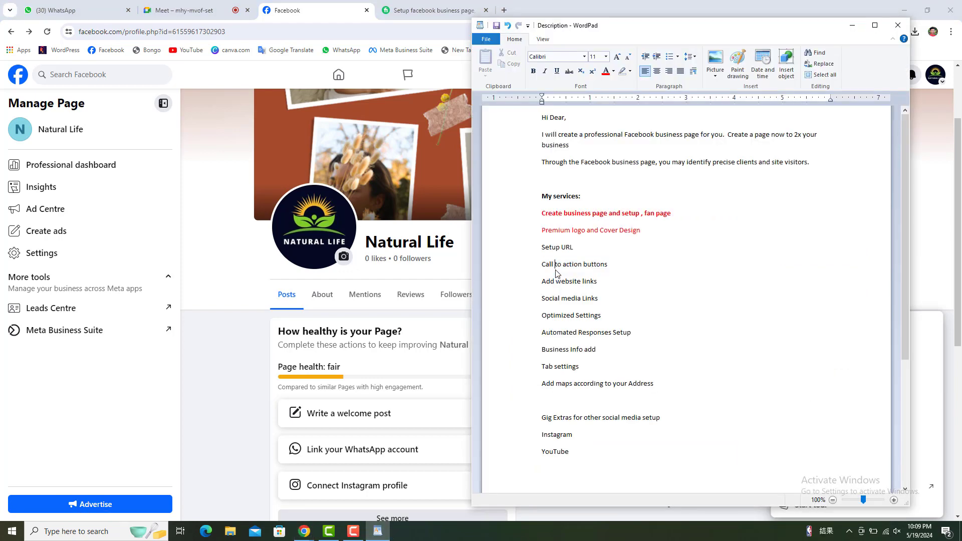
click(416, 537)
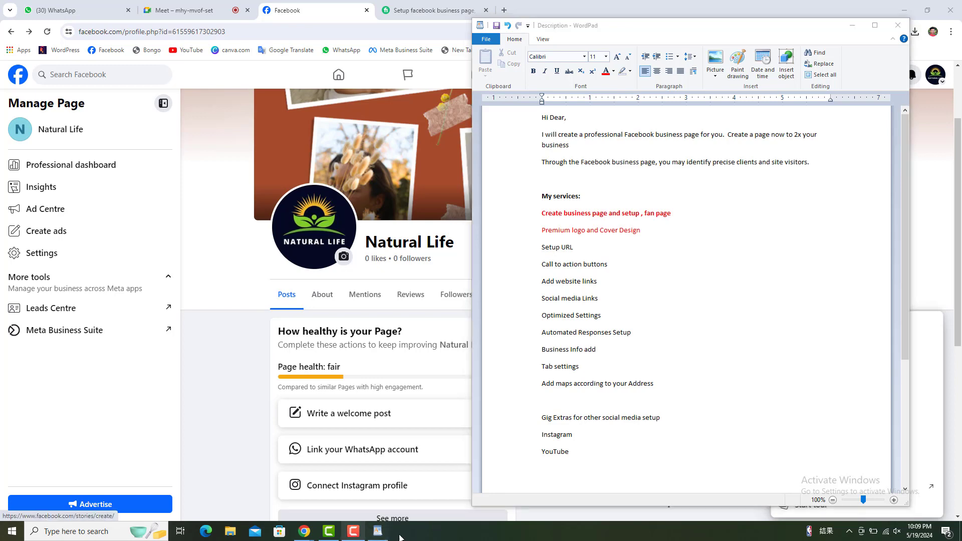
click(934, 193)
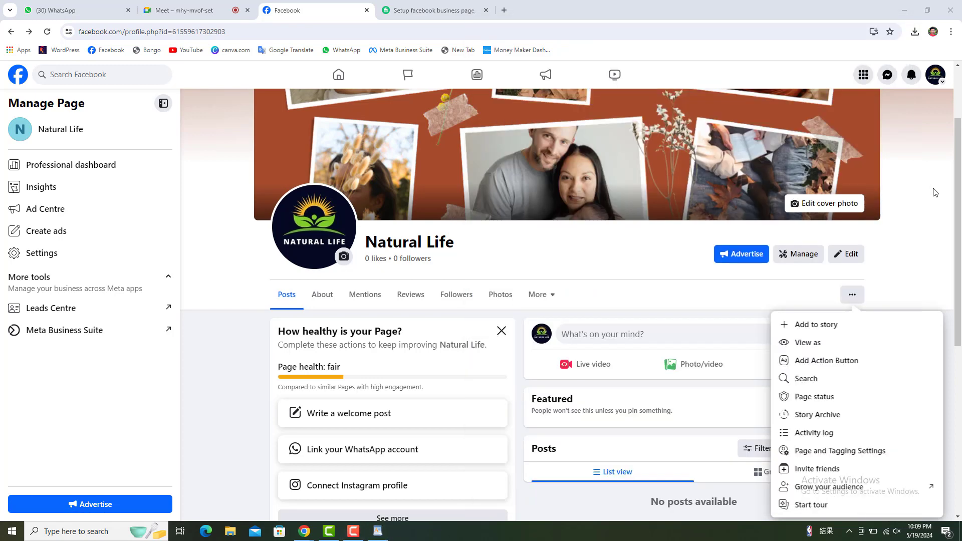
click(852, 294)
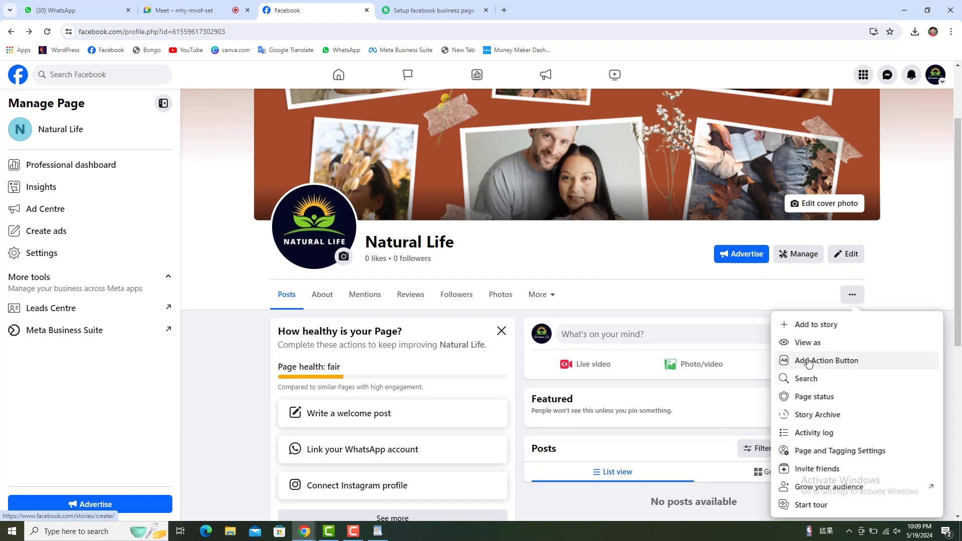
click(826, 361)
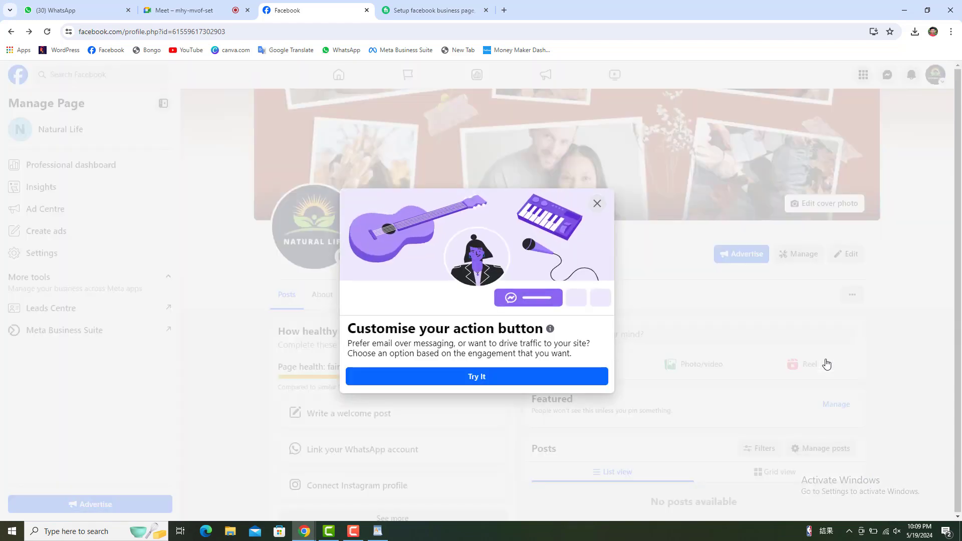
Choose Send message as the page's action button, linked to Messenger, and save it.
click(478, 380)
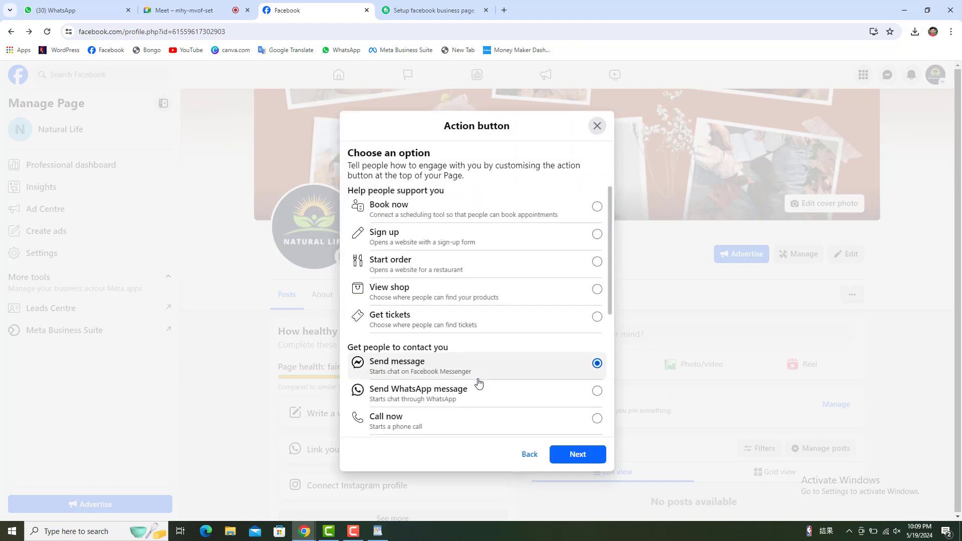
scroll(421, 260, down, 5)
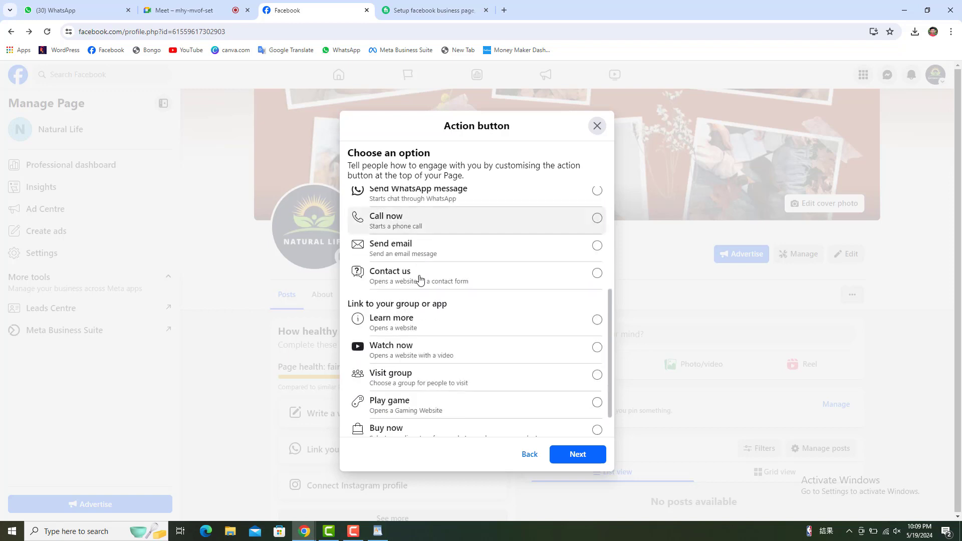
scroll(424, 290, up, 2)
scroll(426, 283, up, 1)
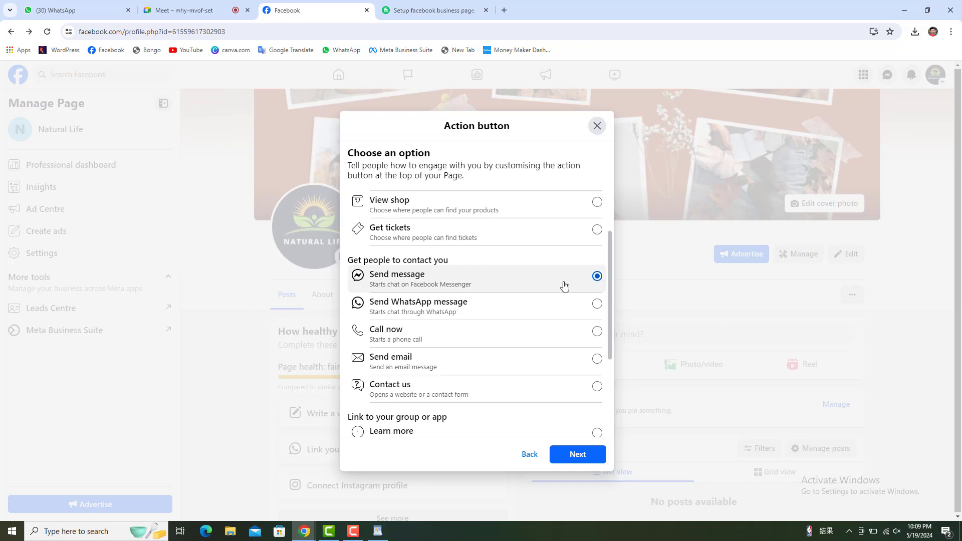
click(579, 455)
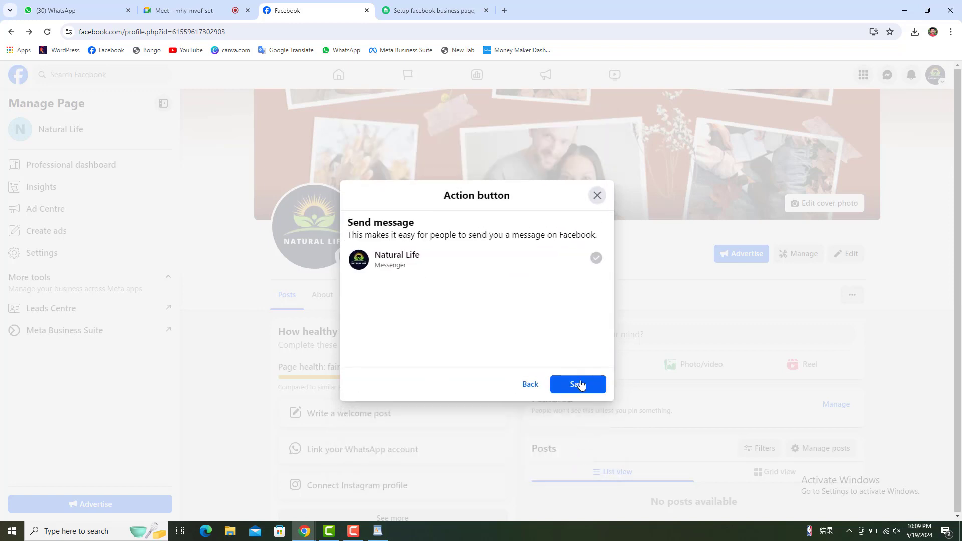
click(585, 385)
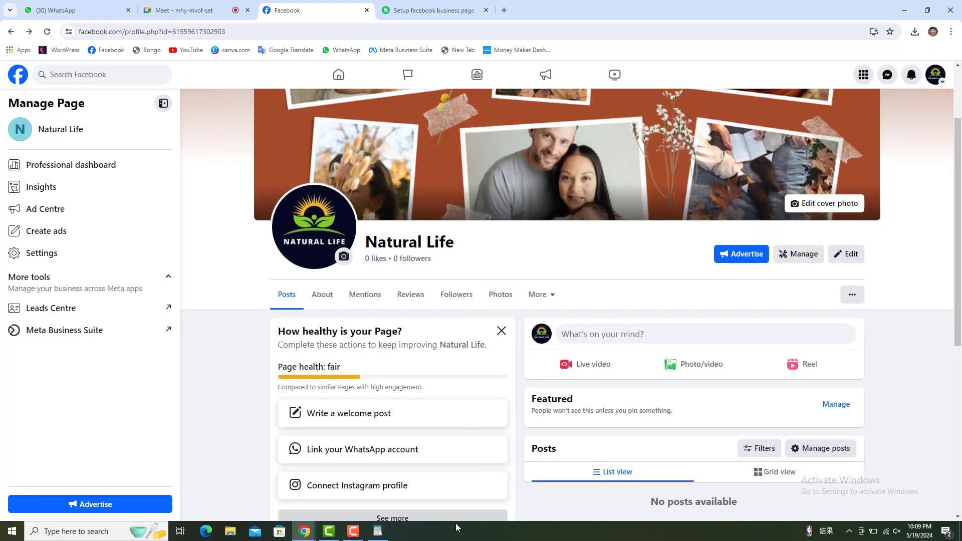
click(378, 531)
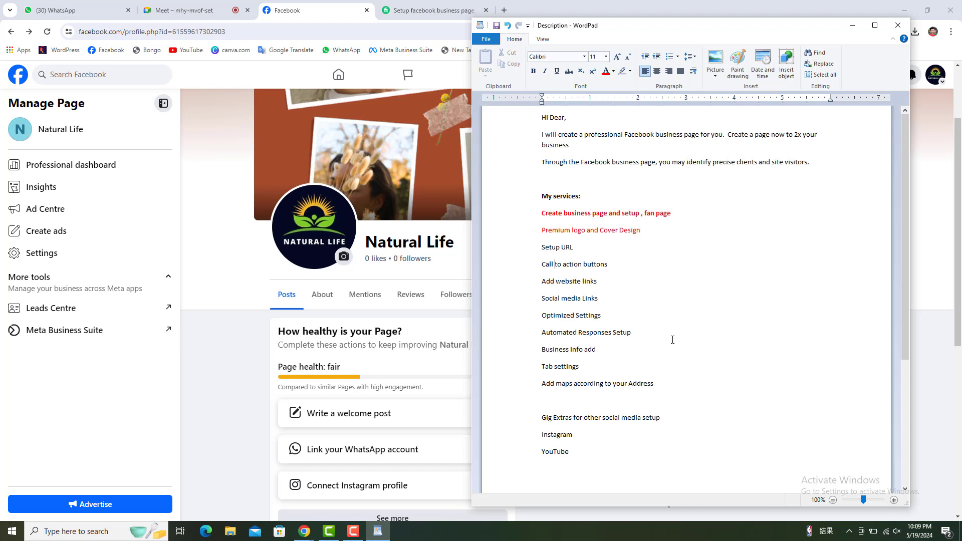
Colour the 'Call to action buttons' line red in the services list, then return to Facebook.
click(533, 266)
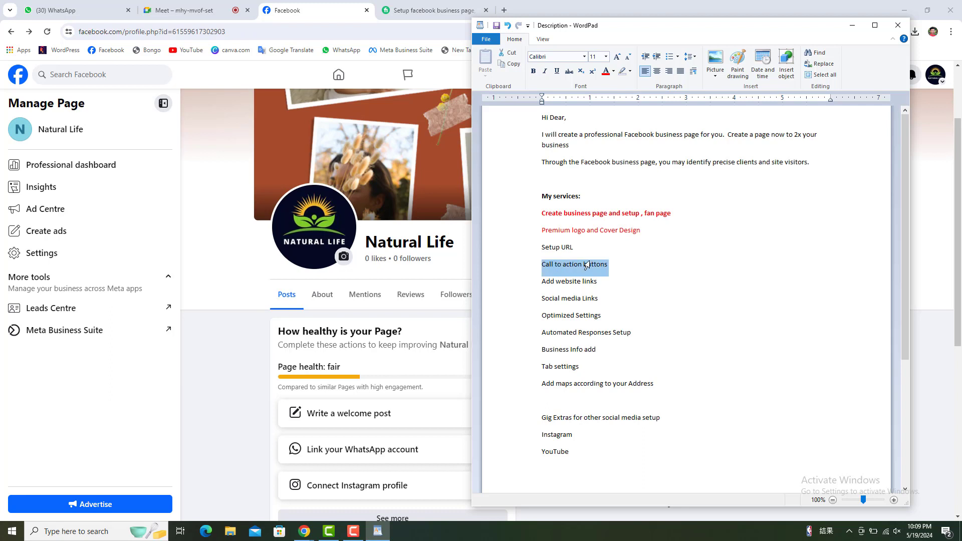
click(606, 71)
click(925, 285)
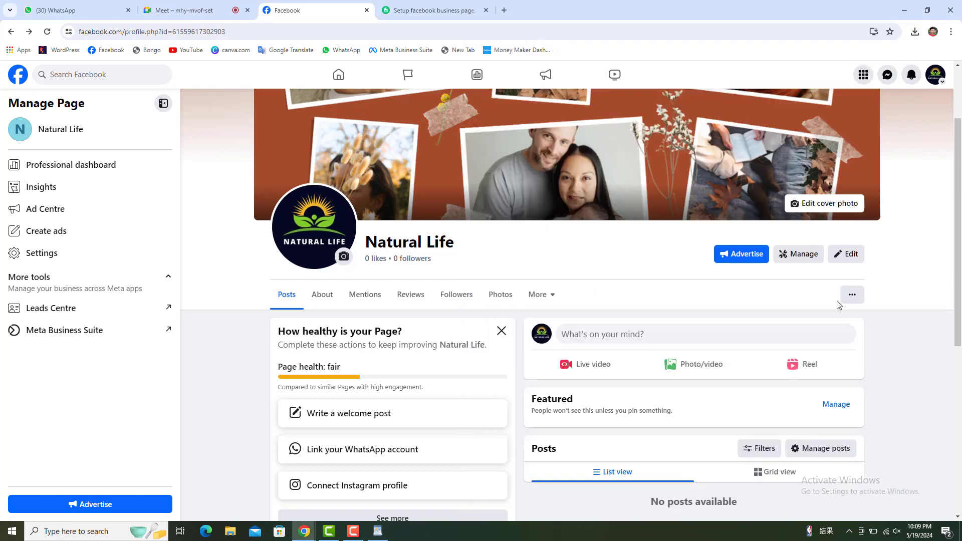
scroll(469, 294, down, 3)
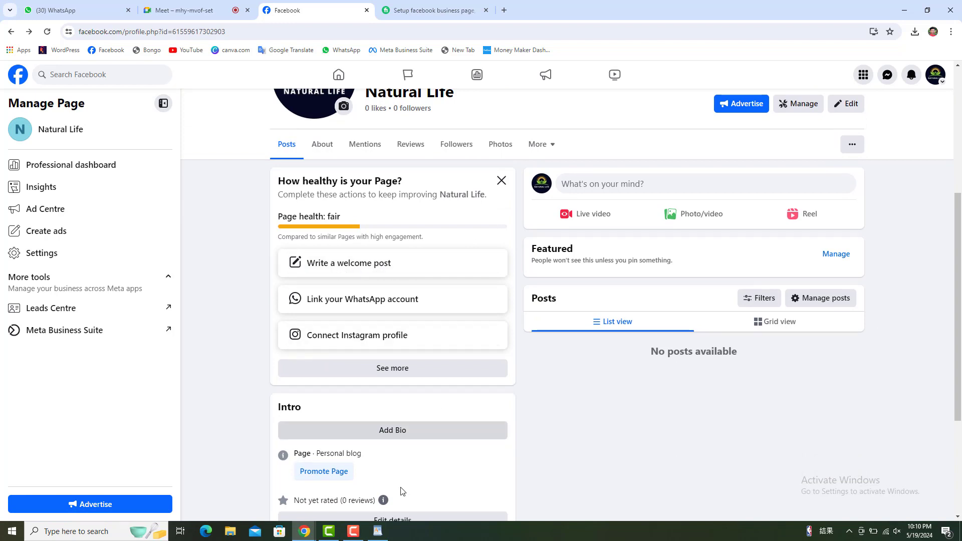
click(370, 535)
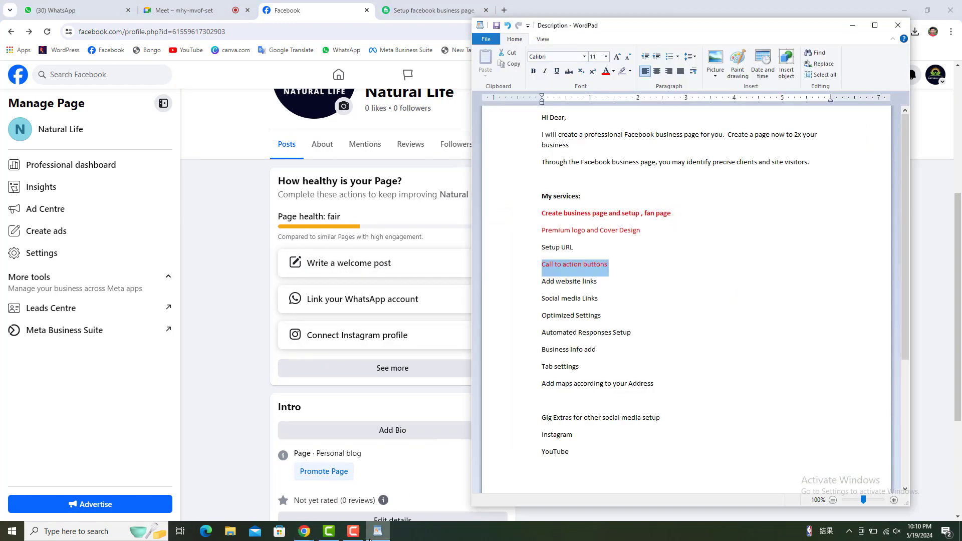
click(223, 289)
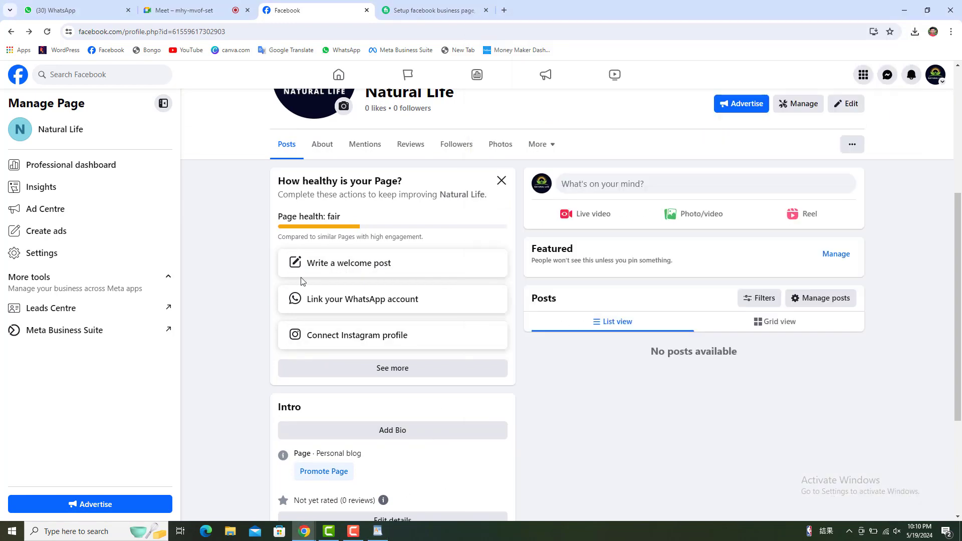
Publish a short 'Welcom' welcome post from the Natural Life page.
click(373, 271)
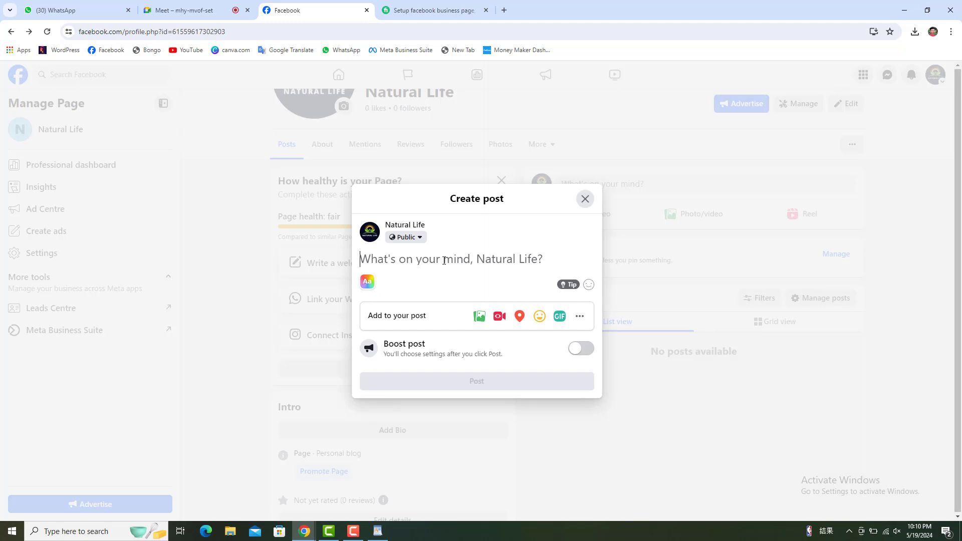
text(Welc)
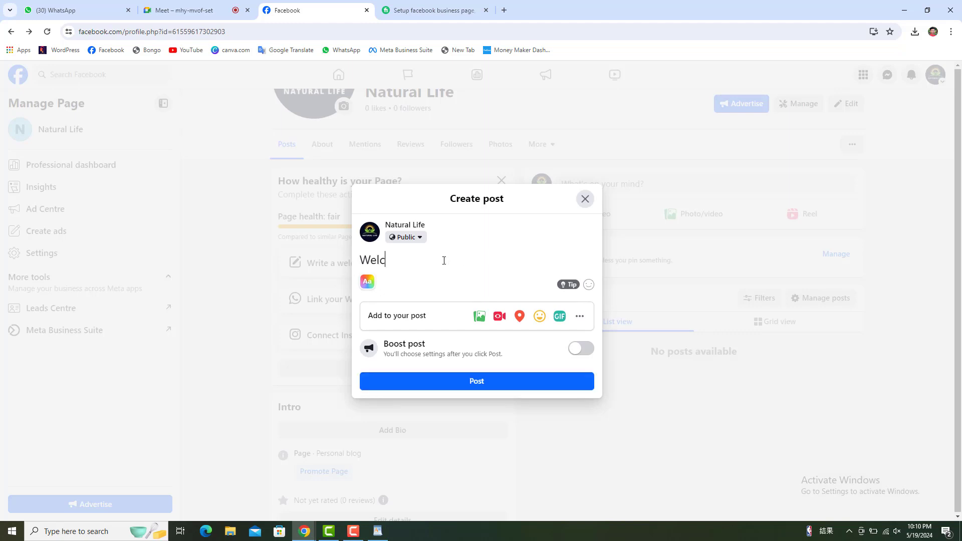
text(ome)
click(476, 385)
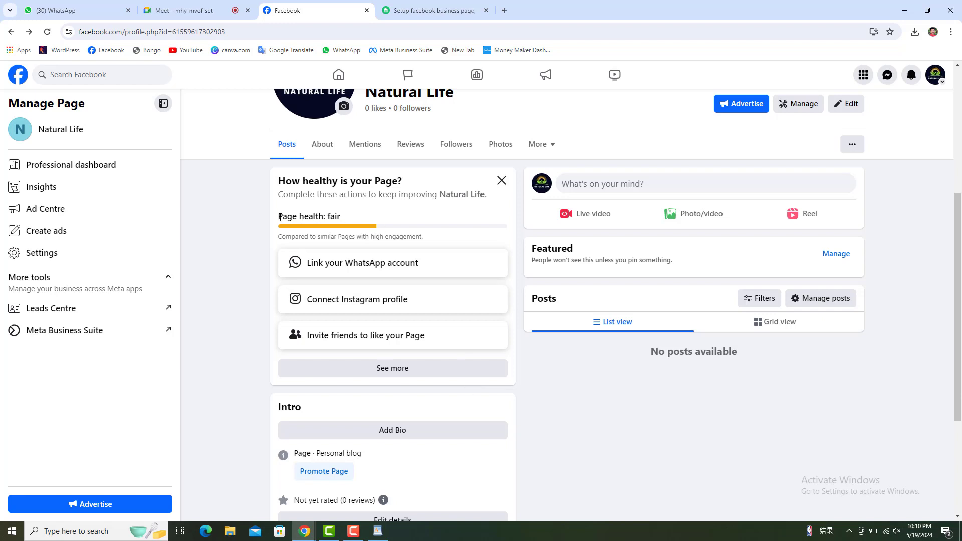
drag(279, 218, 325, 217)
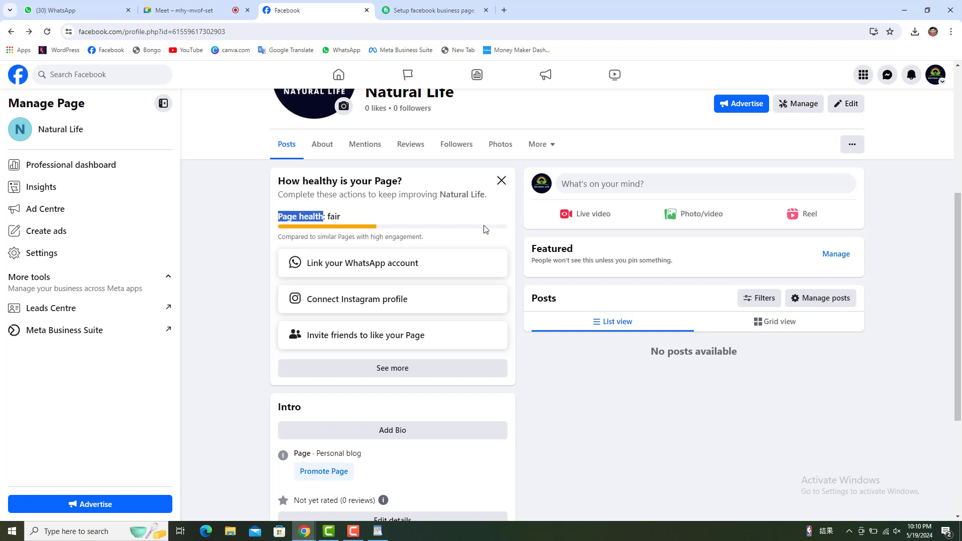
drag(342, 218, 328, 219)
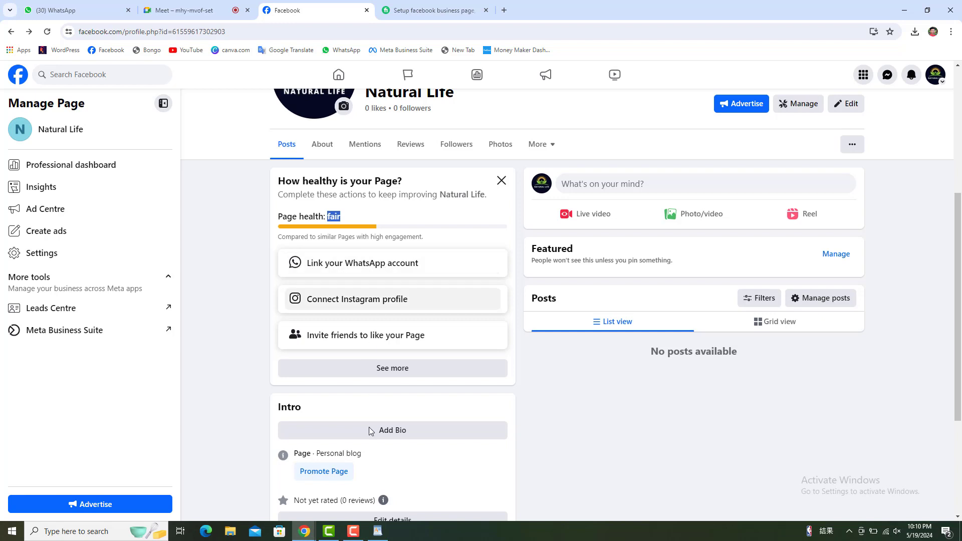
click(378, 532)
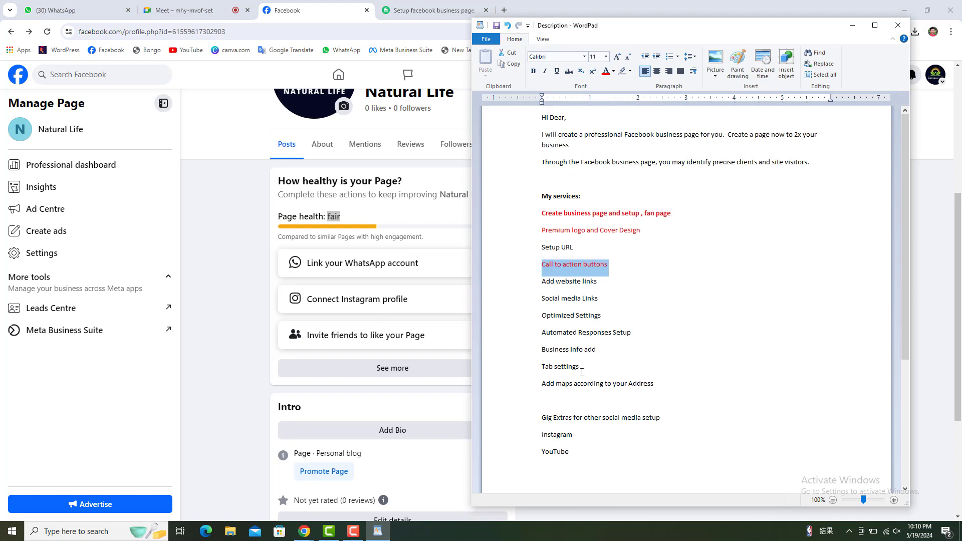
drag(664, 380, 541, 266)
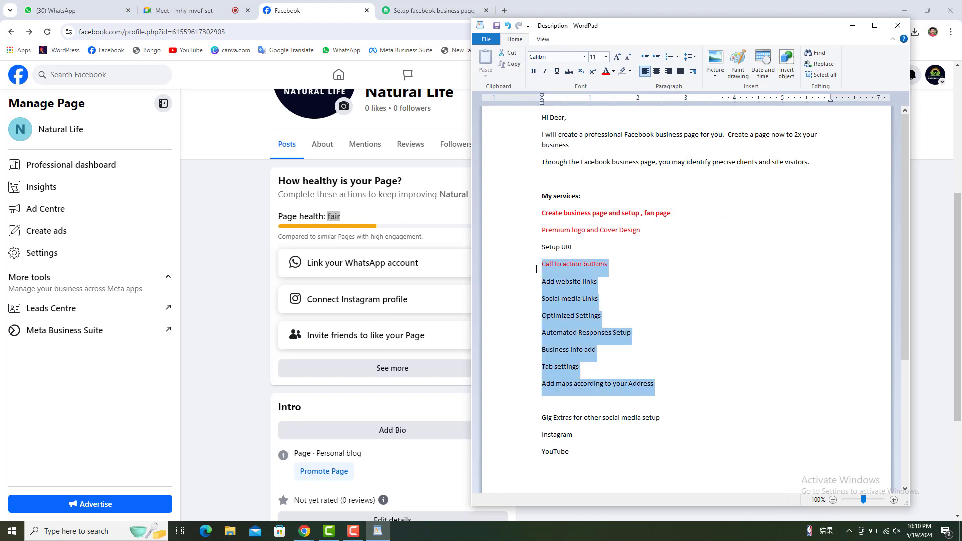
click(205, 294)
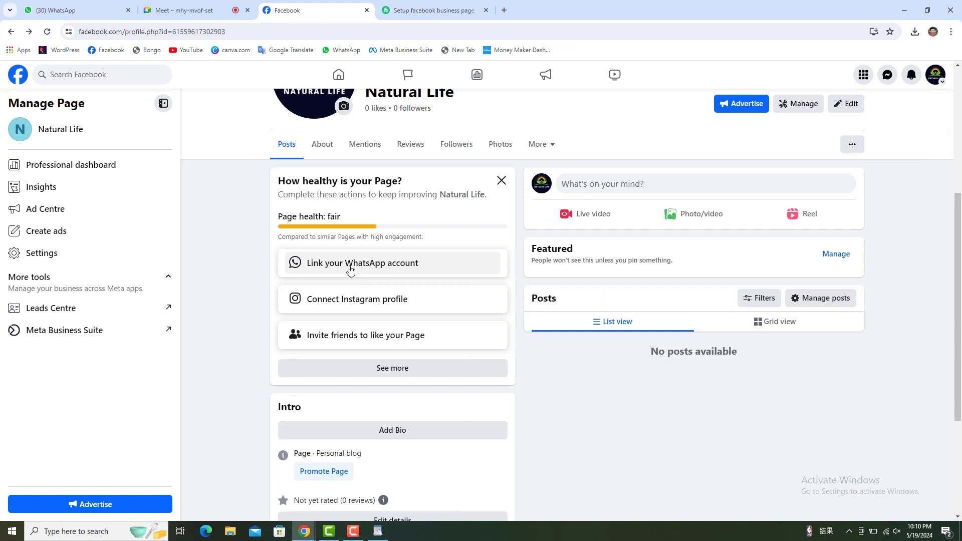
Start linking WhatsApp to the page and clear the existing phone number.
click(384, 269)
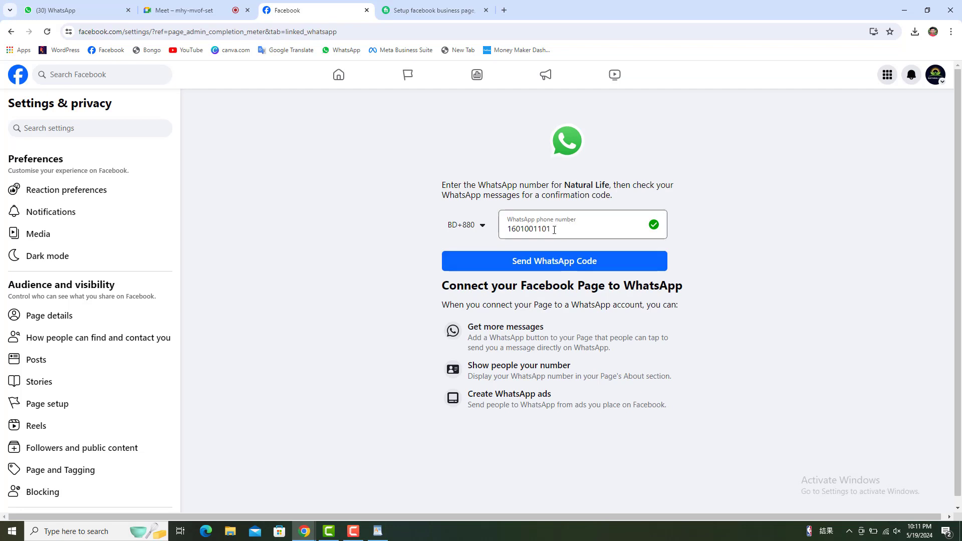
drag(554, 230, 493, 244)
key(BackSpace)
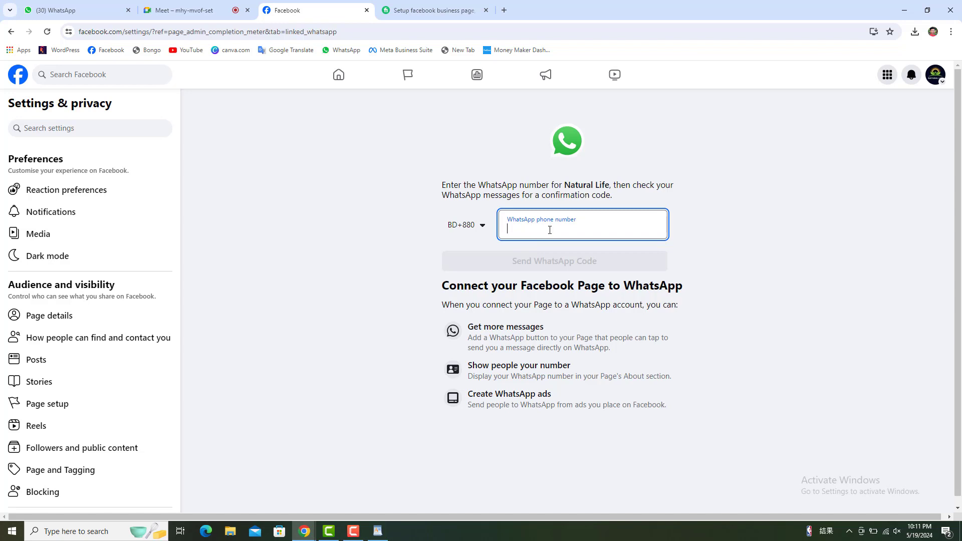
Set the WhatsApp country code to United States (+1), then go back to the Natural Life page.
click(482, 227)
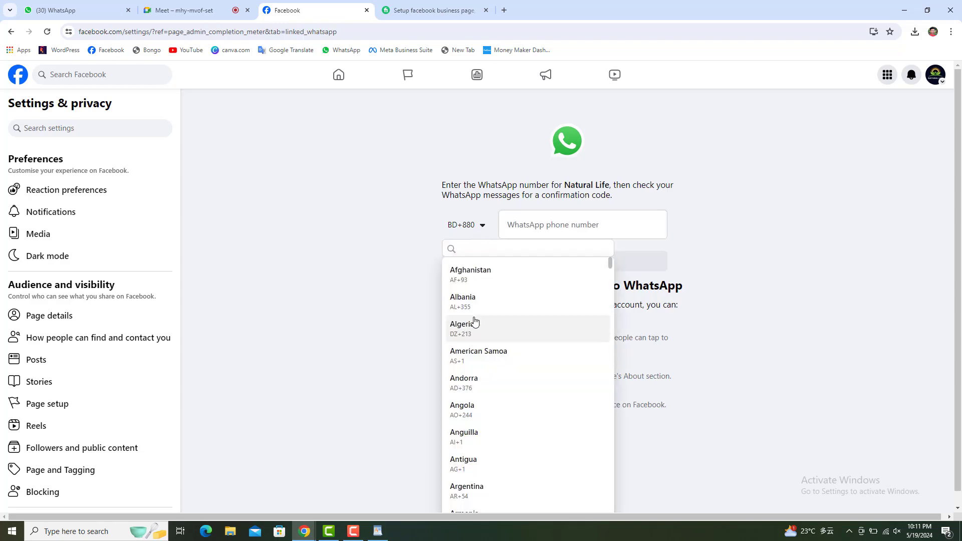
scroll(475, 321, down, 2)
scroll(474, 321, down, 3)
scroll(474, 326, up, 1)
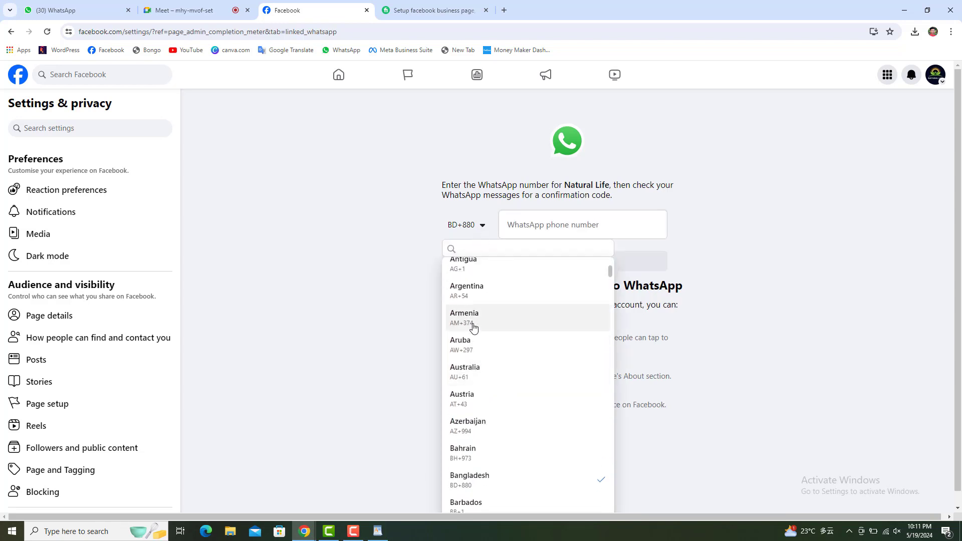
scroll(474, 328, up, 2)
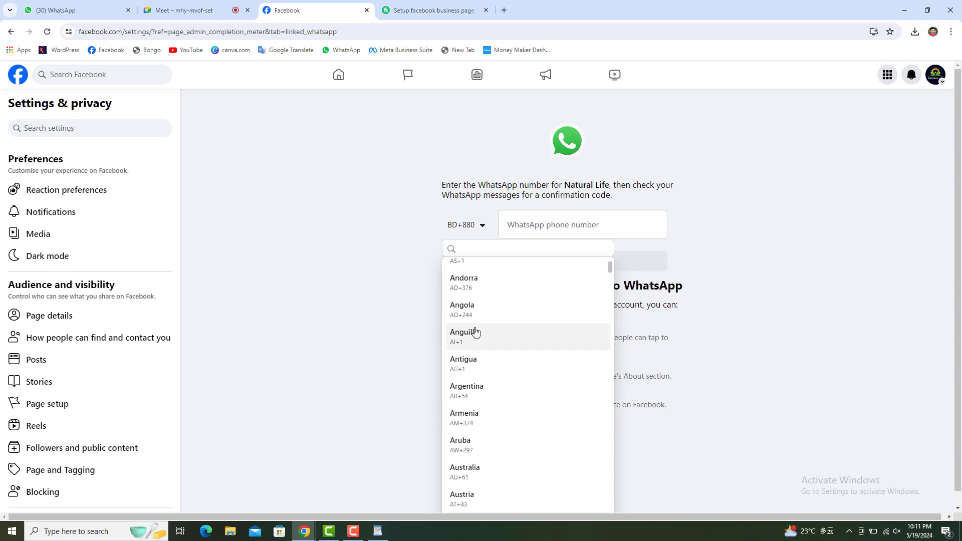
scroll(488, 340, down, 5)
scroll(488, 340, down, 20)
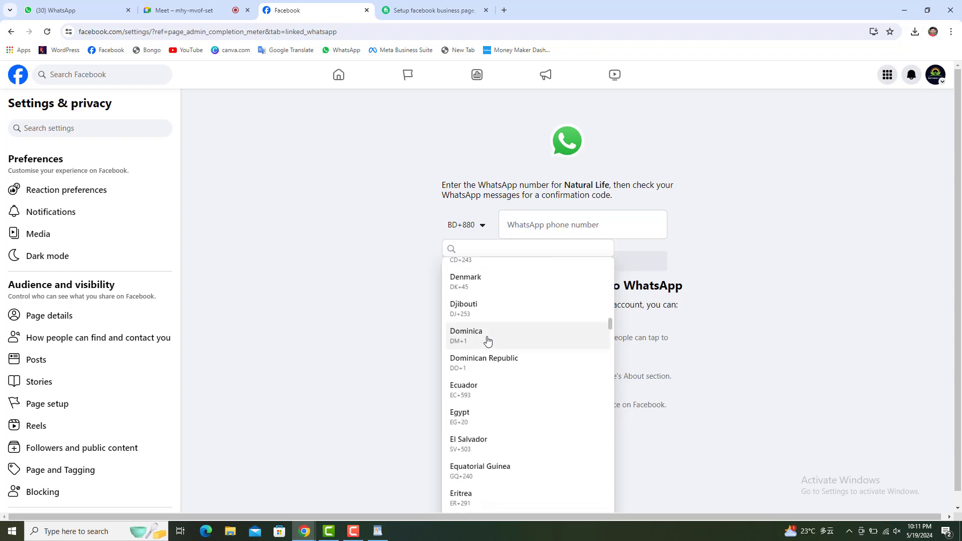
scroll(517, 373, down, 12)
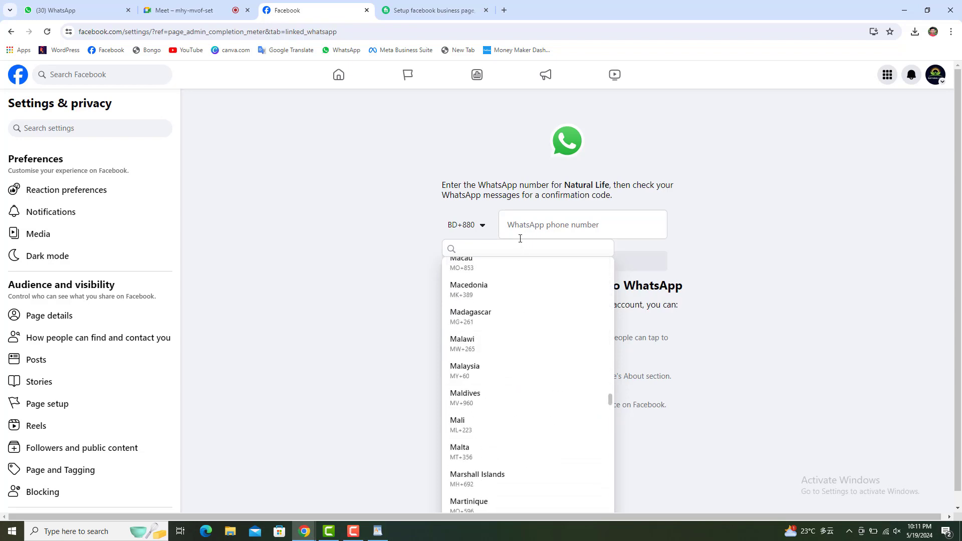
text(u)
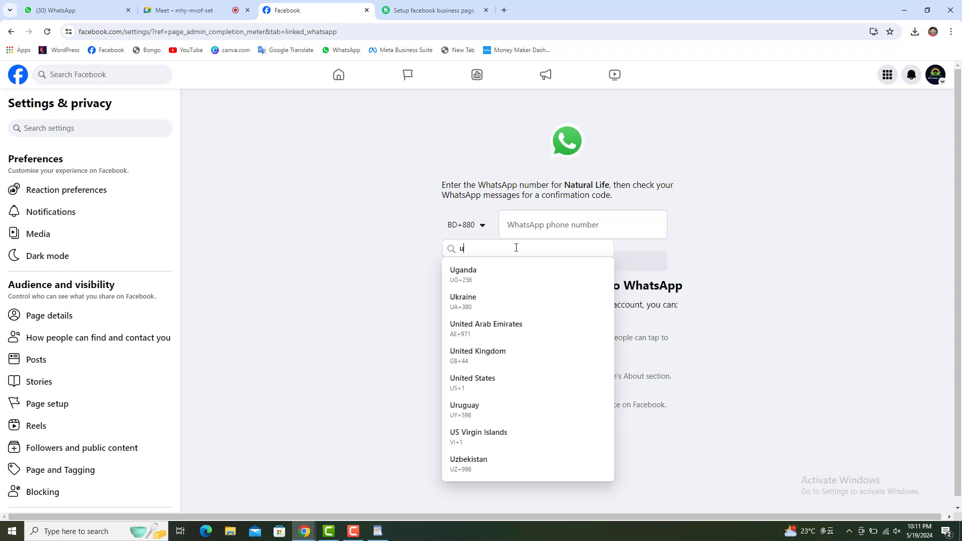
text(n)
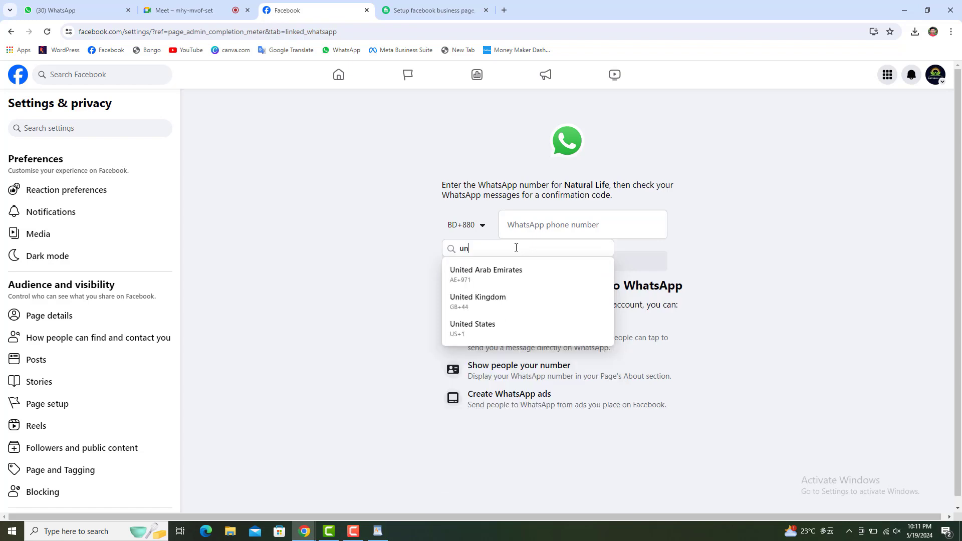
click(481, 332)
click(545, 228)
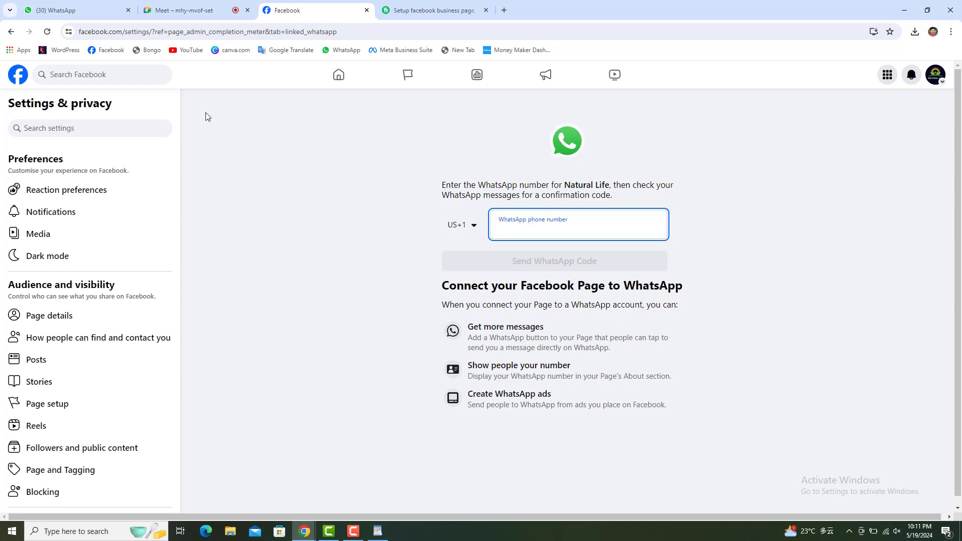
click(11, 32)
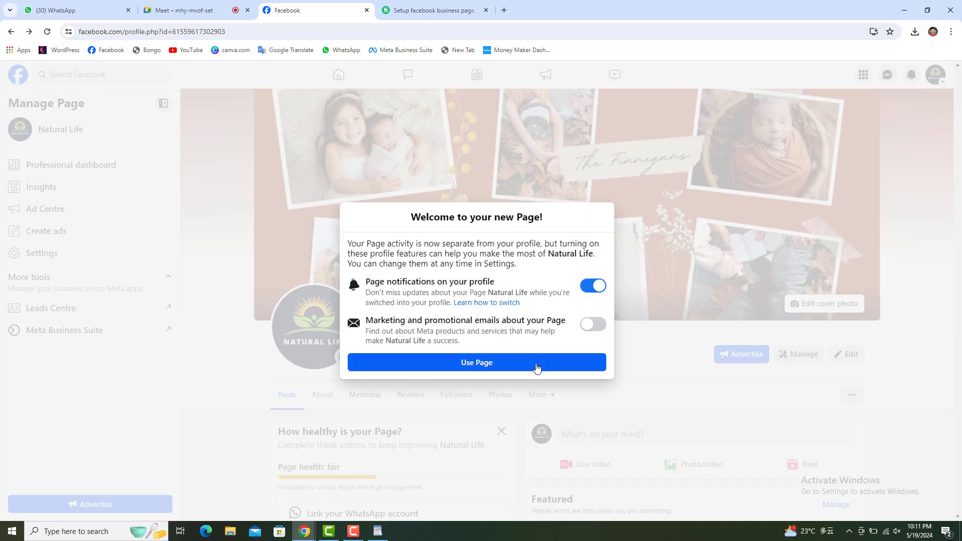
Dismiss the new-Page welcome, look at the WhatsApp linking option, and return to the Natural Life page.
click(516, 368)
scroll(334, 370, down, 5)
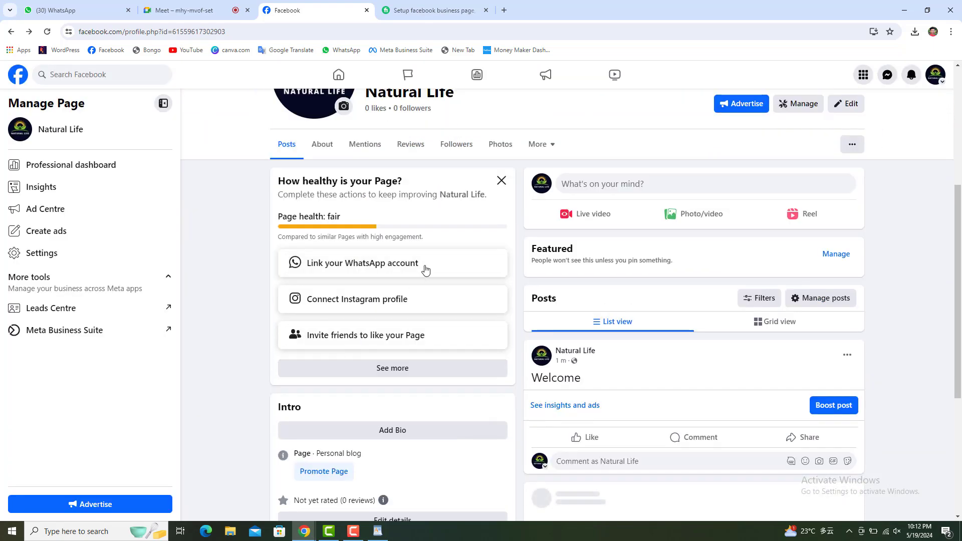
click(305, 269)
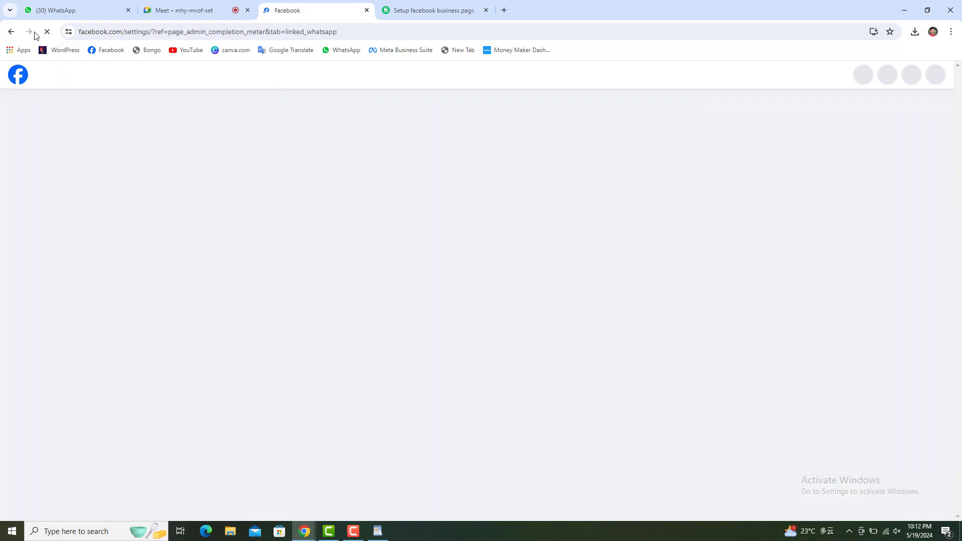
click(11, 32)
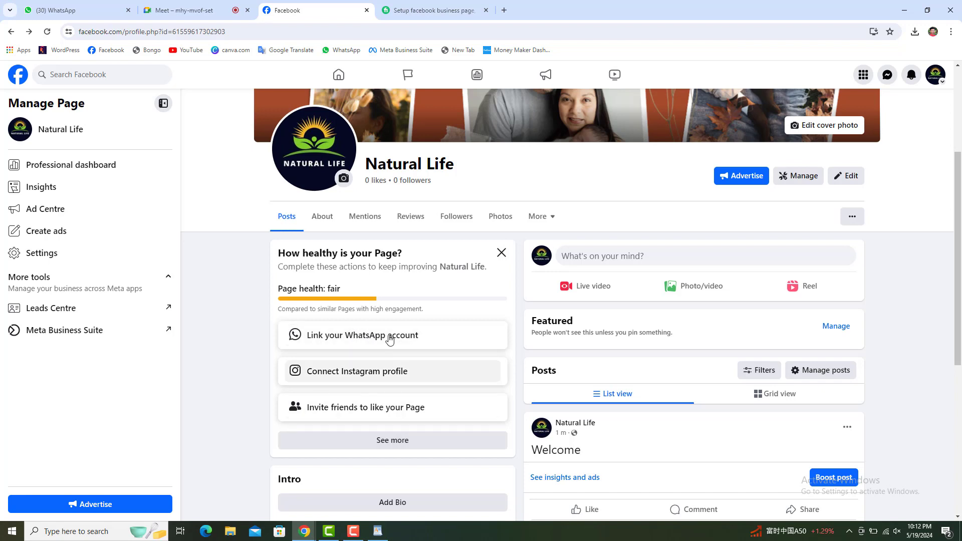
Open the full page setup checklist and check its 6 of 14 steps completed progress.
click(385, 443)
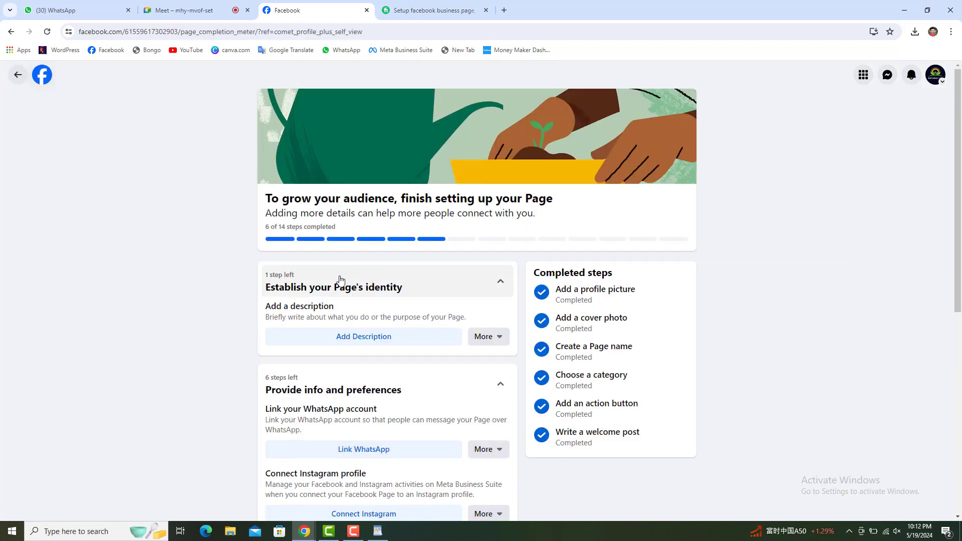
scroll(340, 279, down, 5)
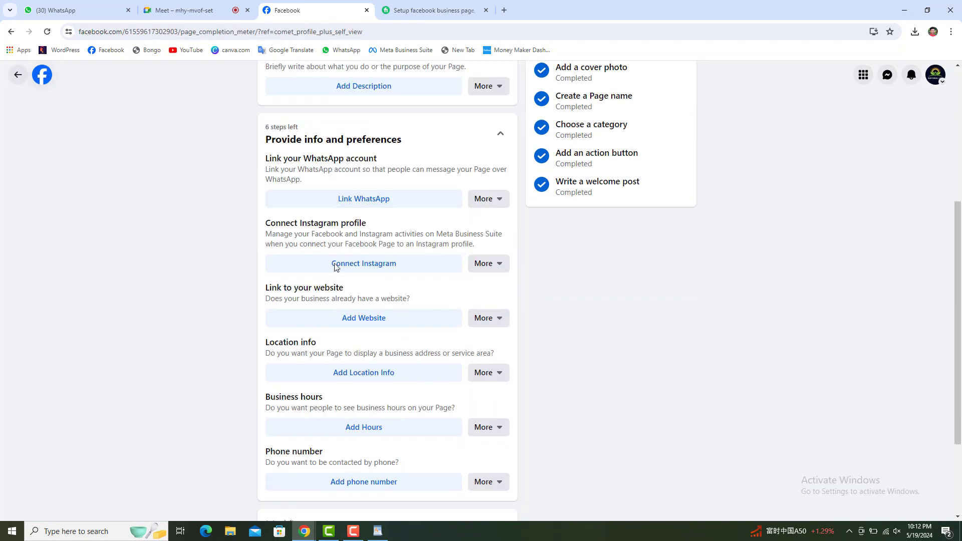
scroll(337, 389, up, 5)
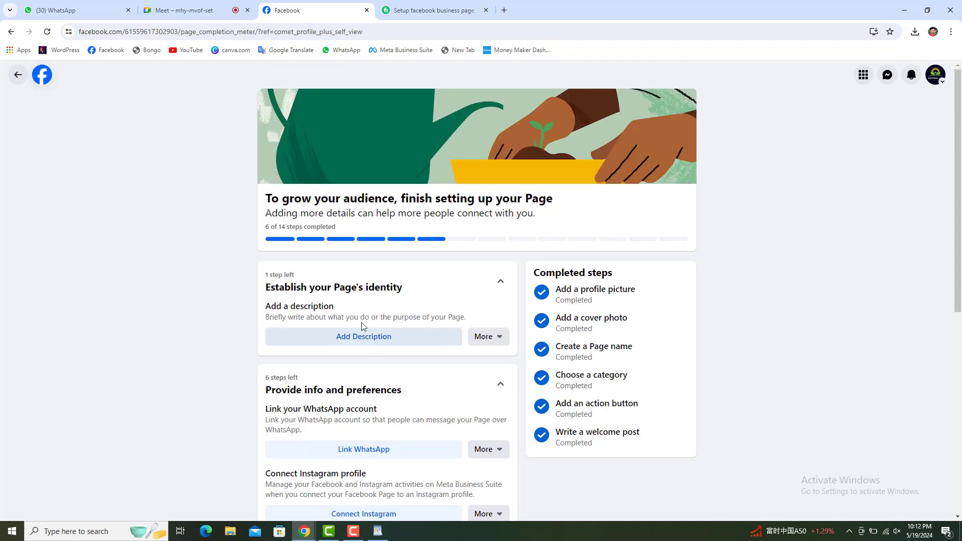
drag(278, 227, 356, 236)
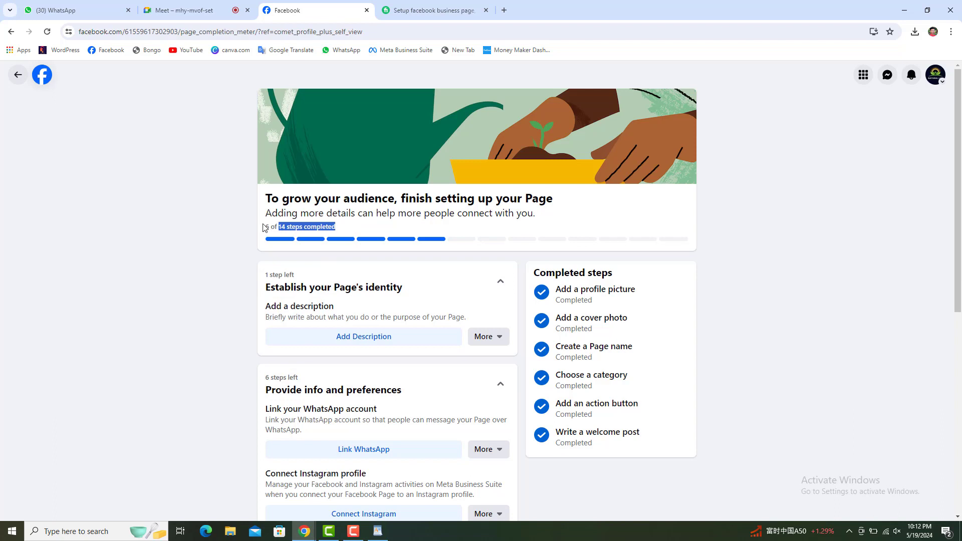
drag(265, 228, 350, 232)
click(280, 228)
Copy the 'Add a description' heading onto a new line after 'Premium logo and Cover Design' in WordPad.
drag(266, 306, 348, 310)
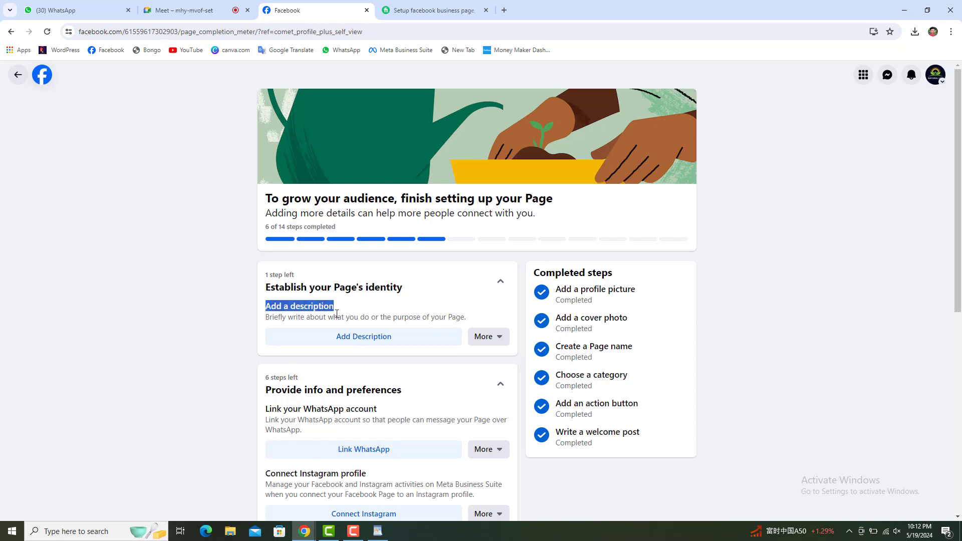
right_click(337, 314)
click(350, 319)
click(380, 533)
click(570, 340)
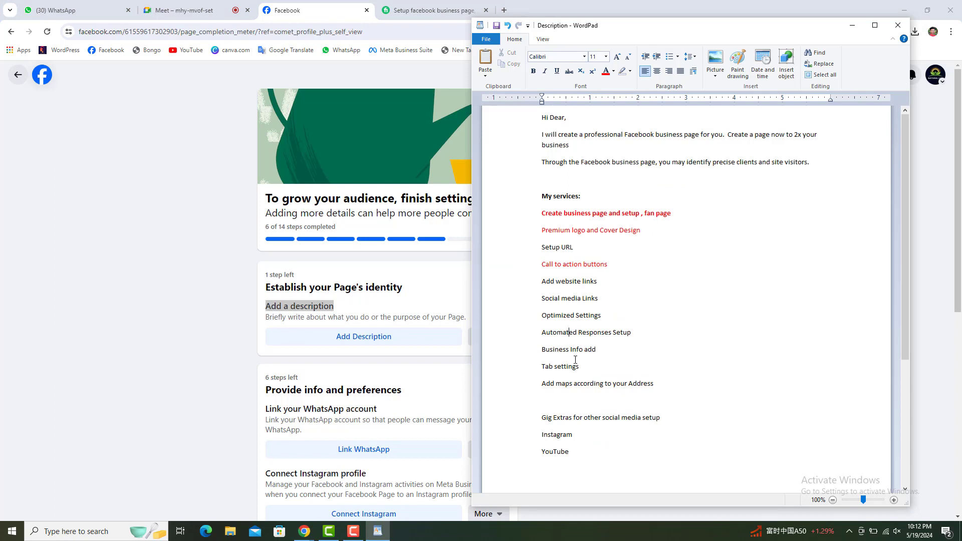
click(653, 231)
key(Return)
key(ctrl+v)
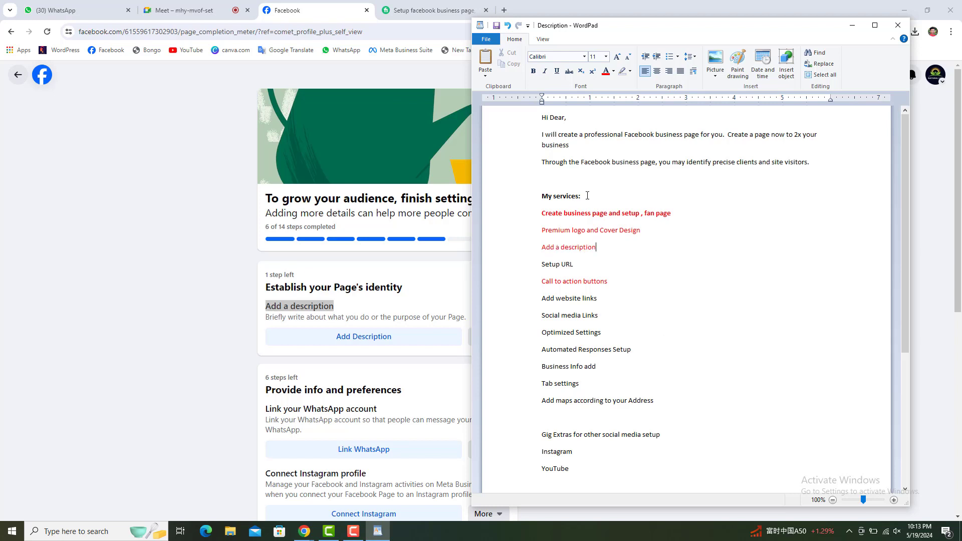
triple_click(587, 196)
click(385, 303)
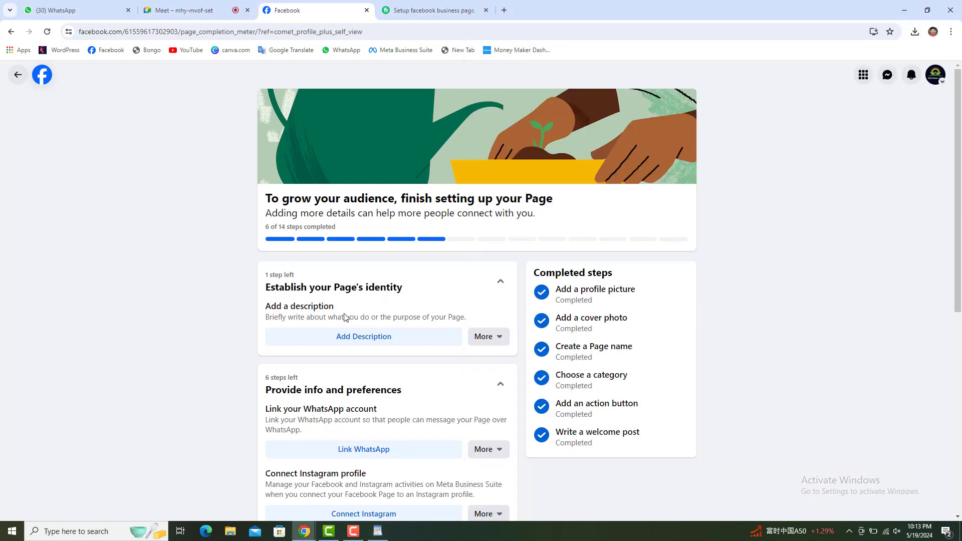
Save the bio 'Welcome to my Natural Life', skip sharing to News Feed, and reload the checklist.
click(357, 341)
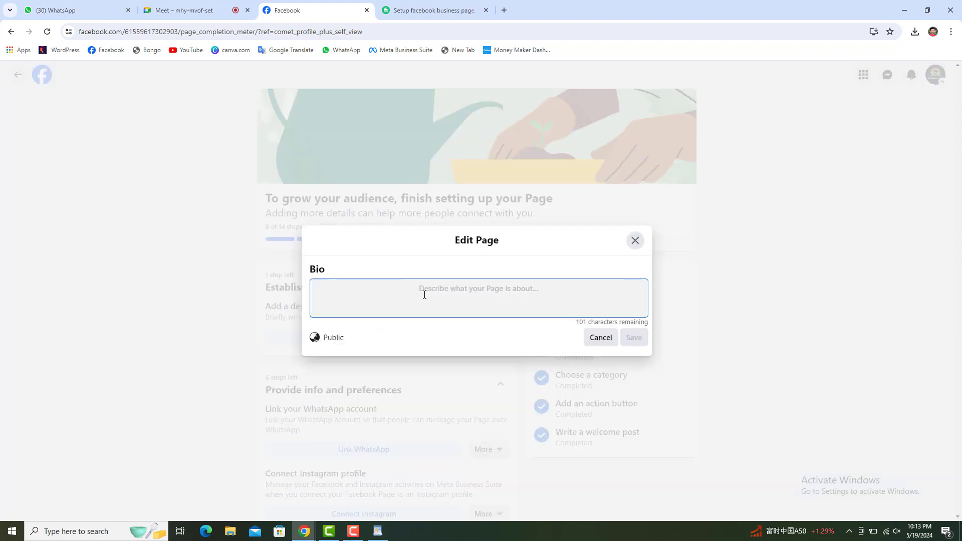
text(Wel)
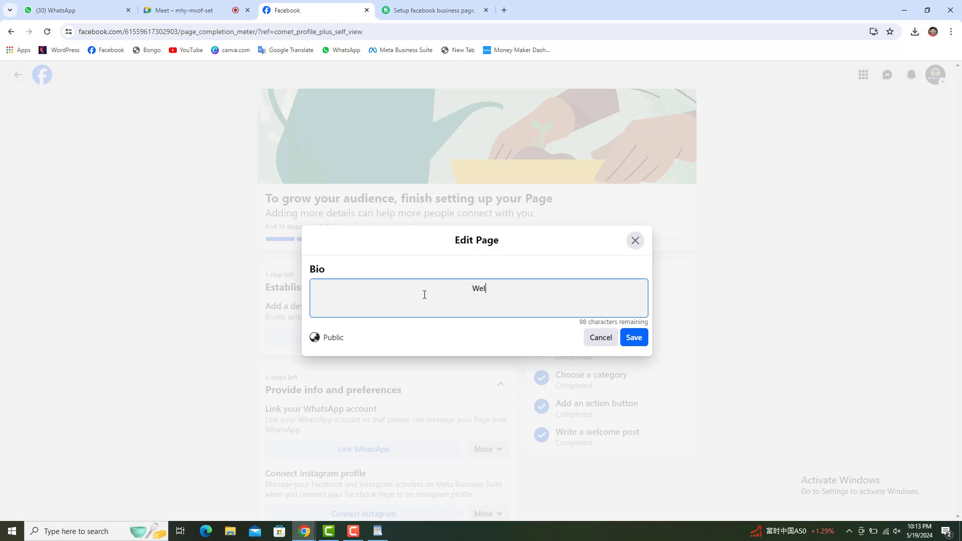
text(come to my Nat)
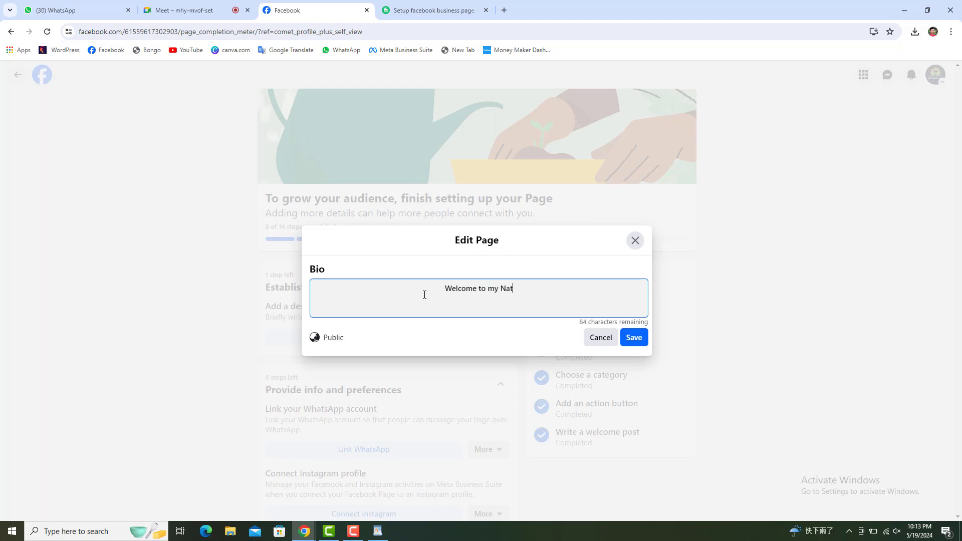
text(ural Life)
click(634, 340)
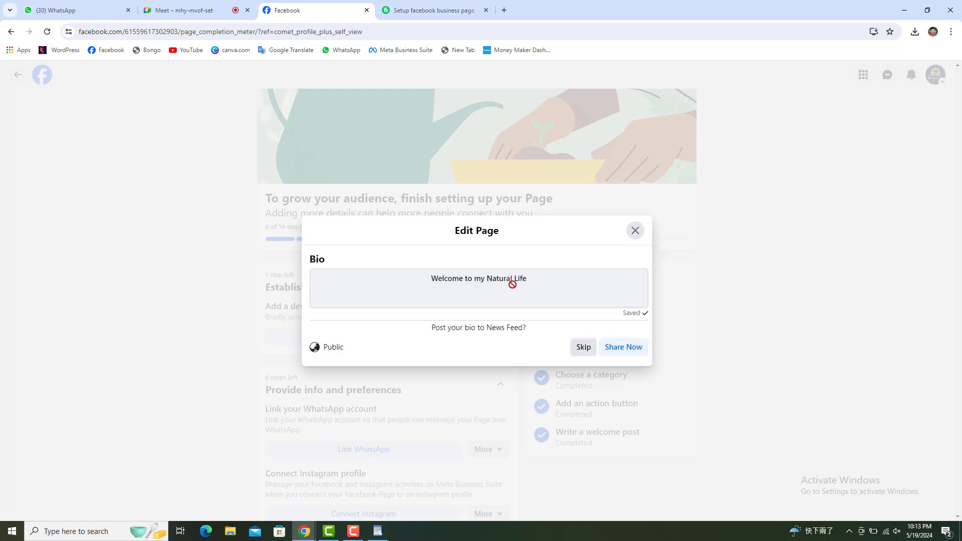
click(583, 351)
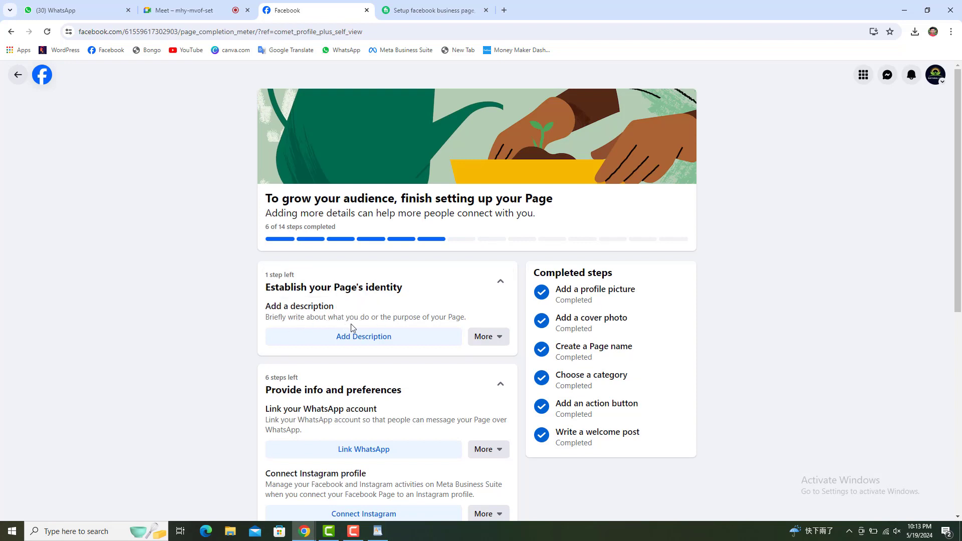
click(47, 31)
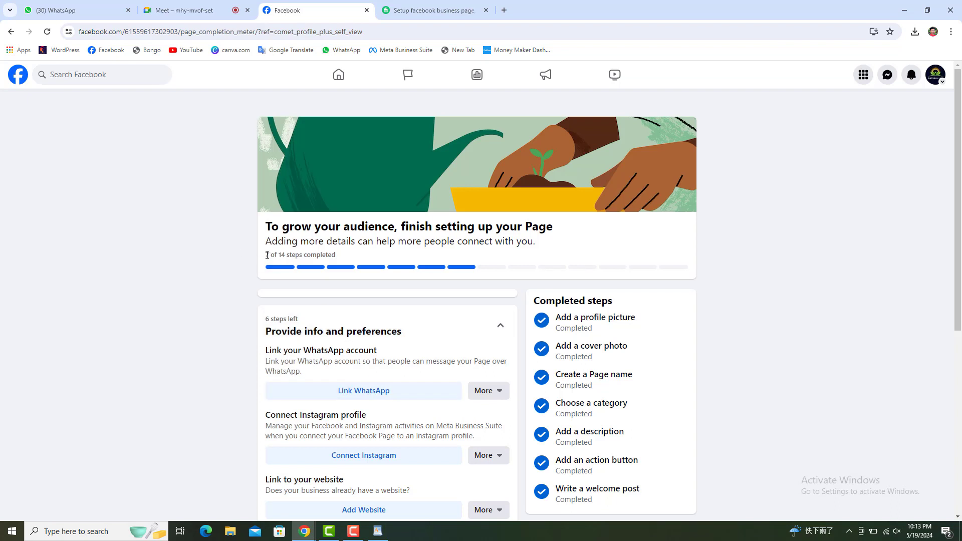
drag(267, 255, 270, 255)
scroll(303, 306, down, 1)
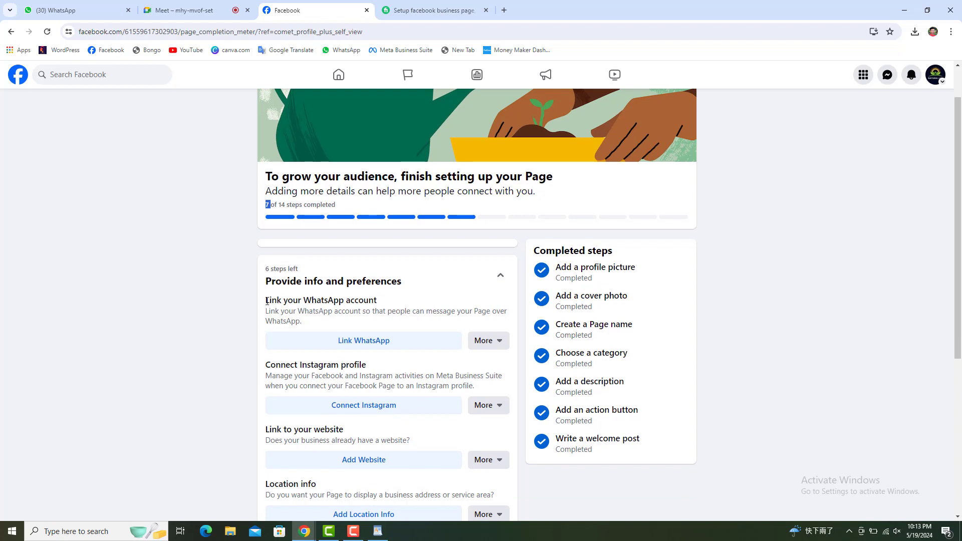
drag(266, 301, 382, 307)
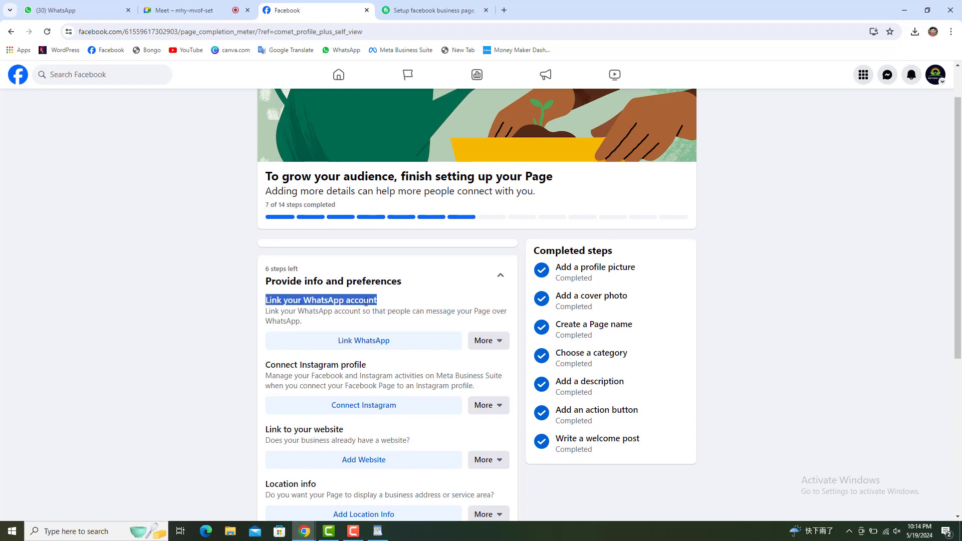
right_click(368, 304)
click(391, 313)
click(378, 531)
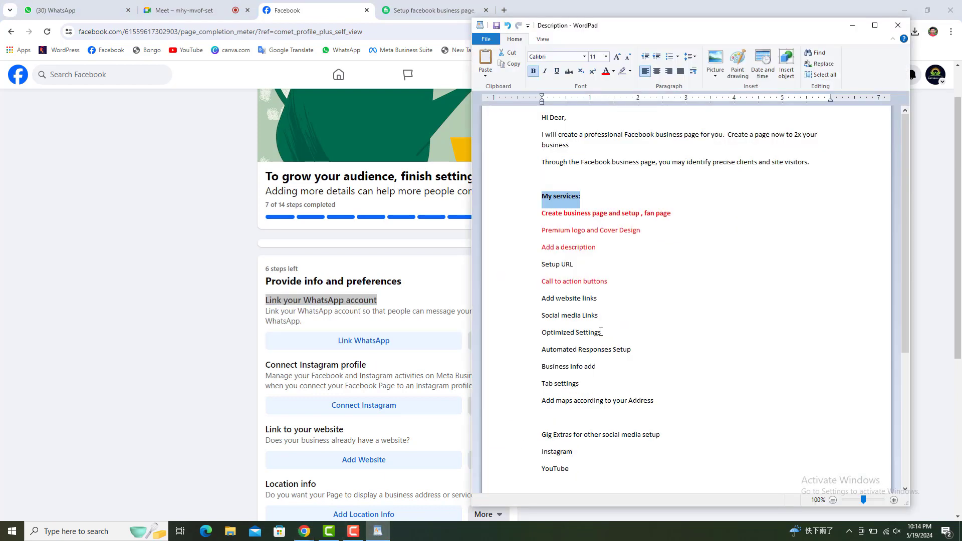
click(619, 282)
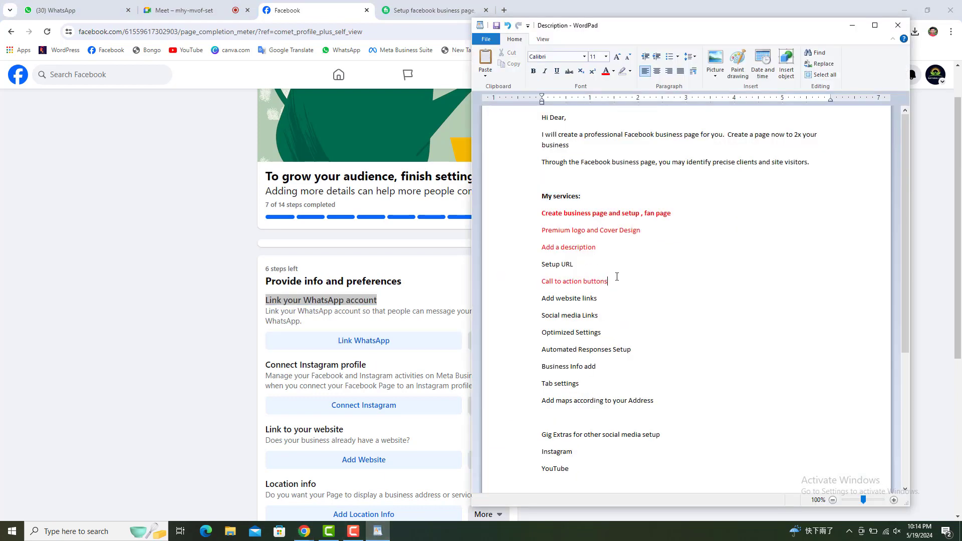
key(Return)
key(ctrl+v)
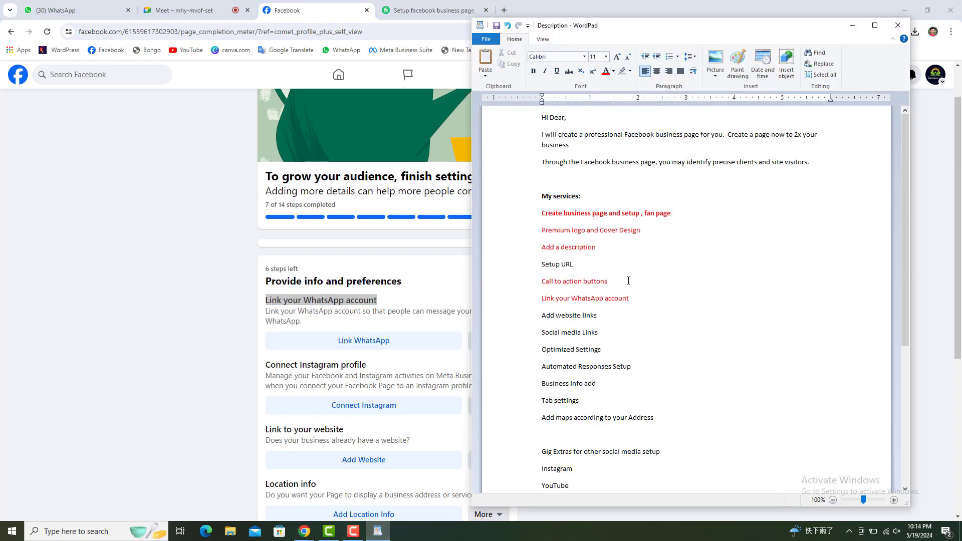
drag(630, 299, 532, 300)
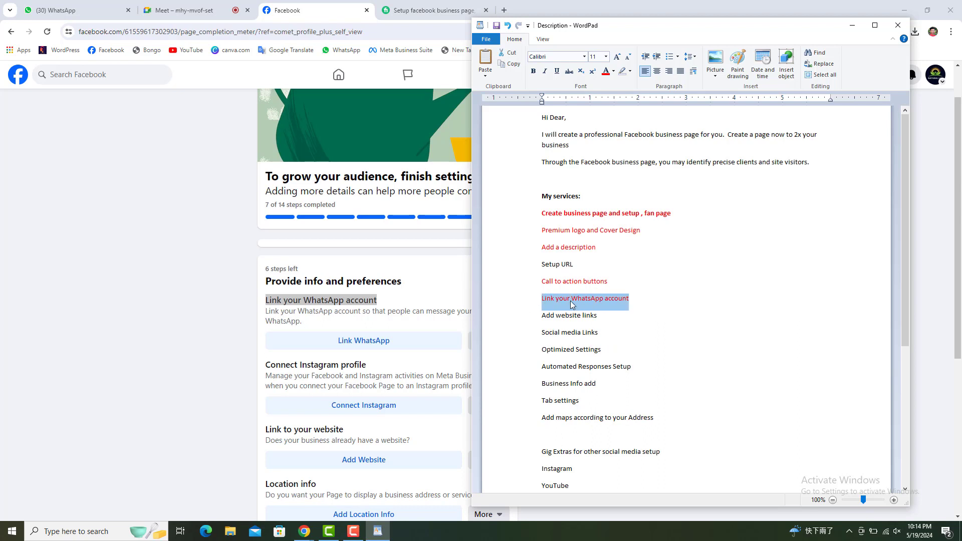
triple_click(549, 196)
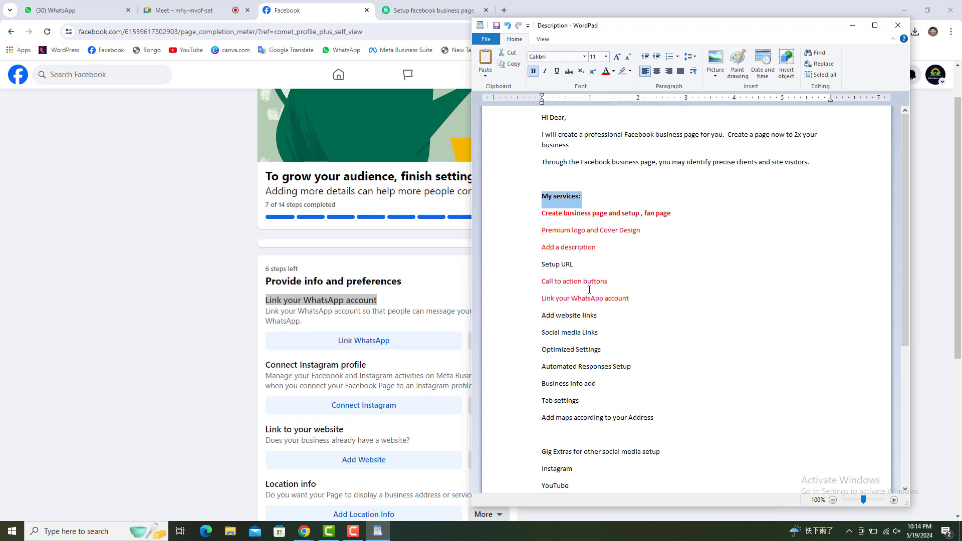
click(177, 319)
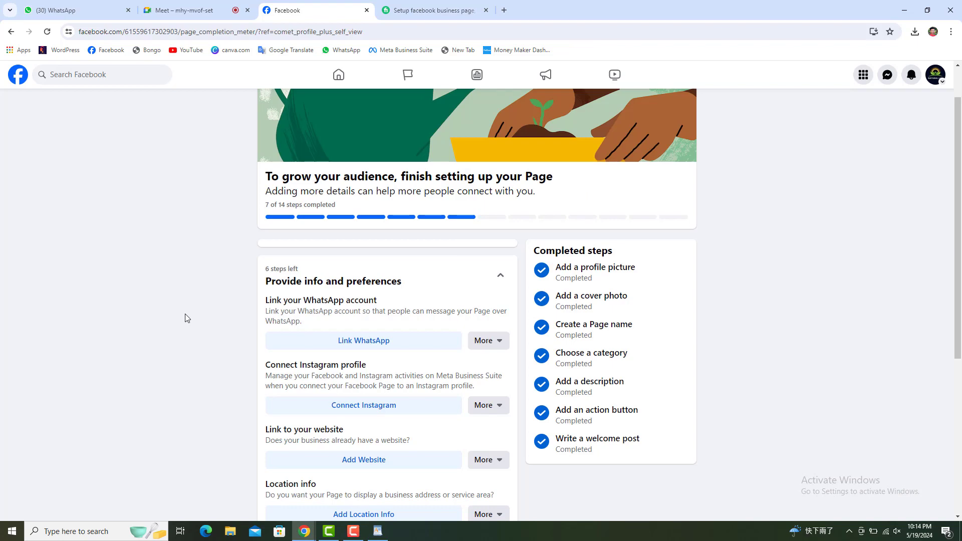
scroll(188, 320, down, 2)
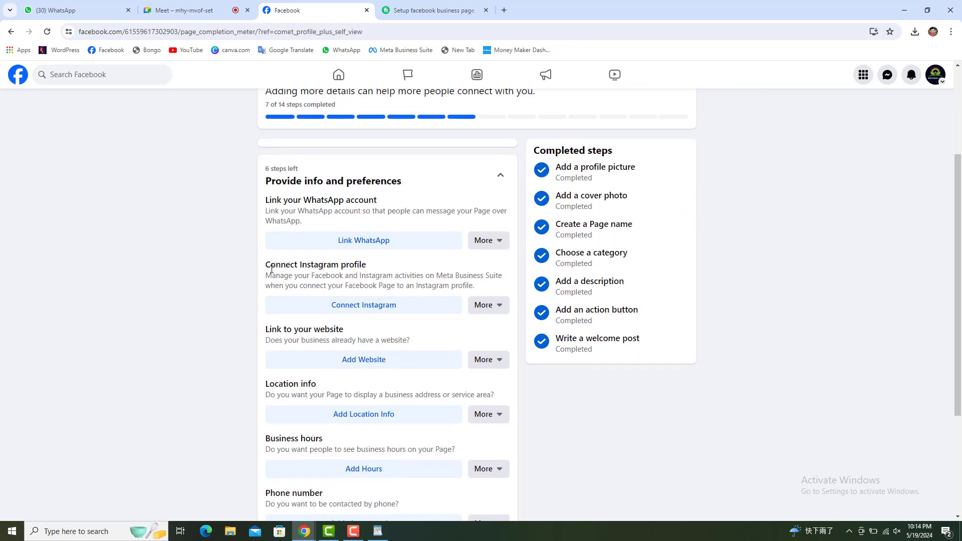
drag(265, 268, 371, 269)
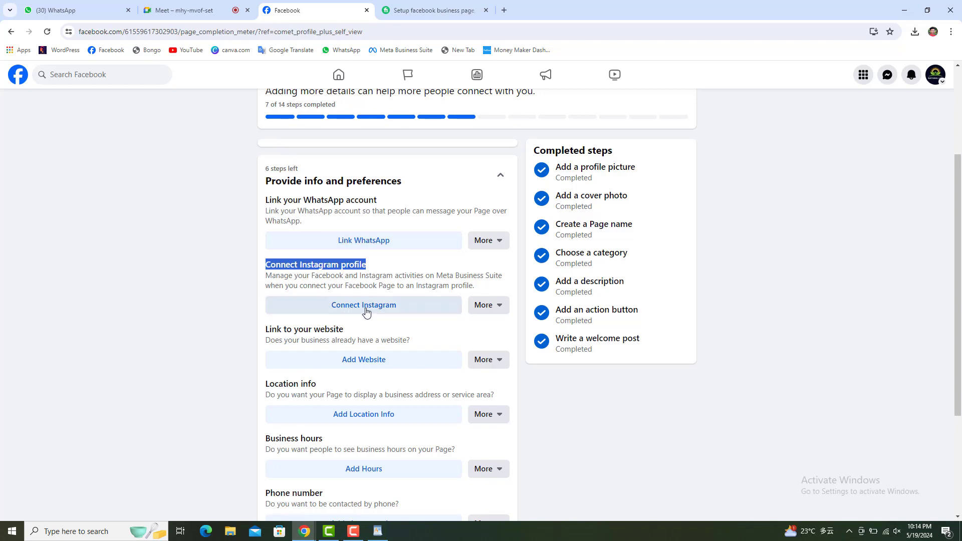
scroll(384, 312, down, 1)
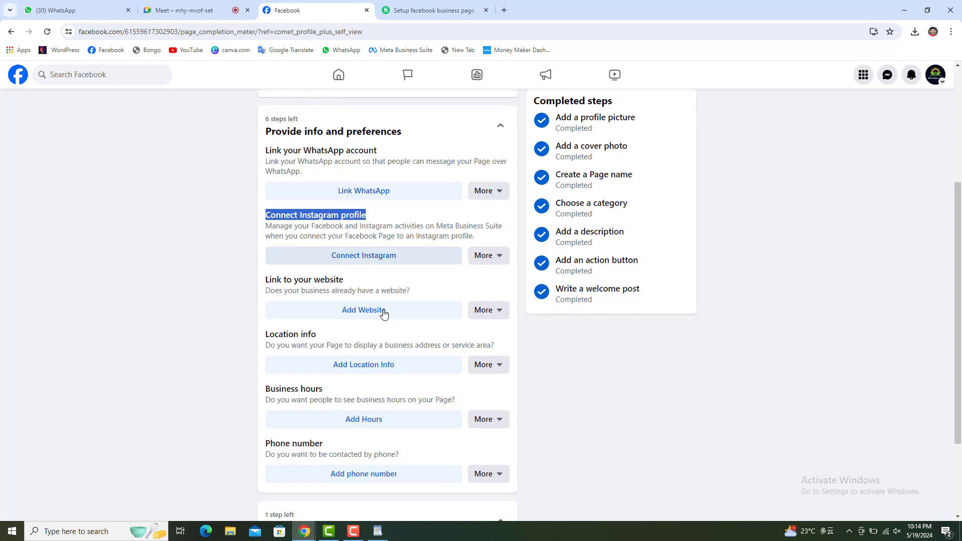
drag(265, 279, 348, 283)
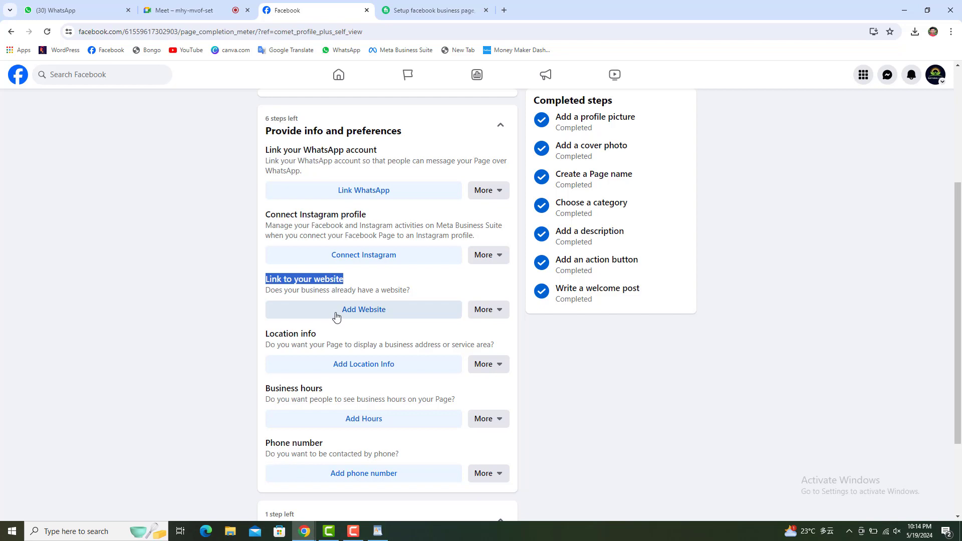
click(378, 531)
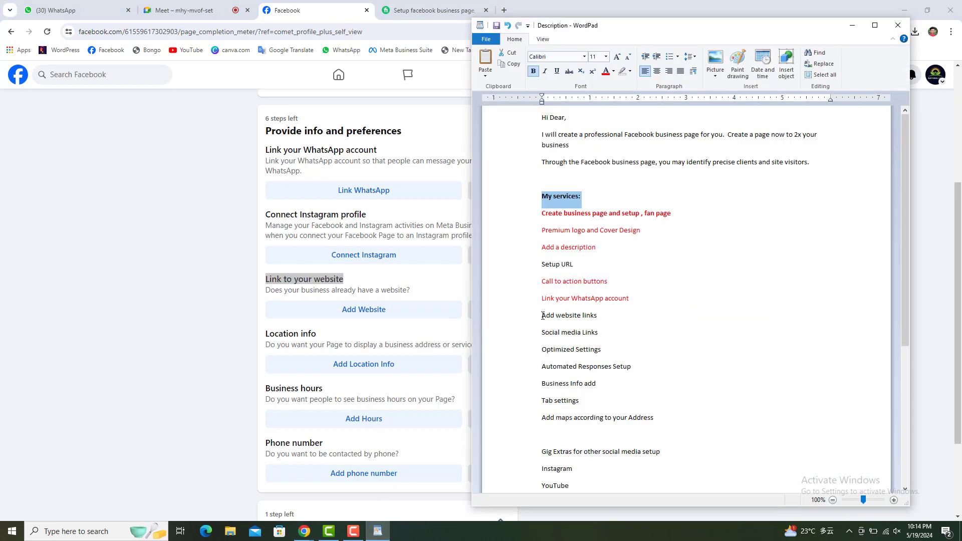
drag(543, 316, 598, 317)
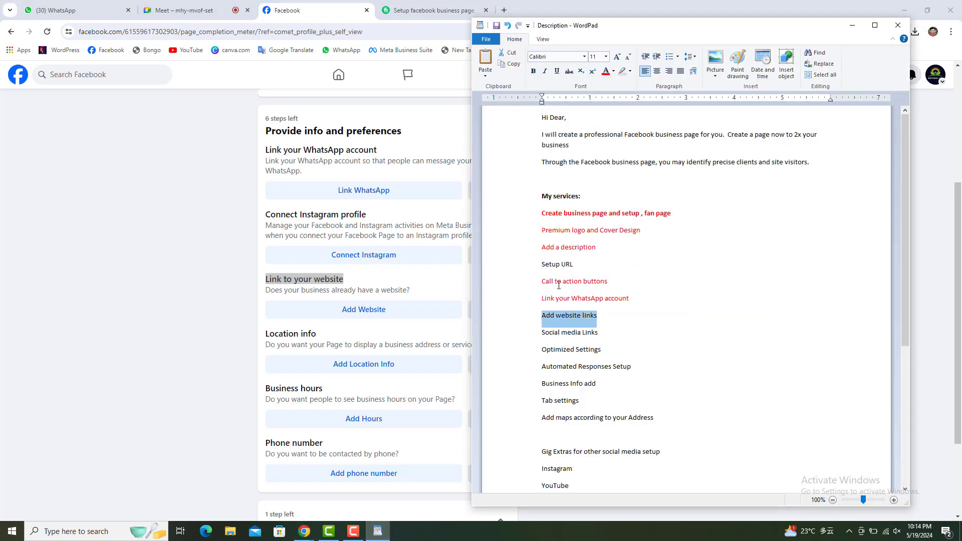
drag(540, 322, 604, 322)
click(188, 291)
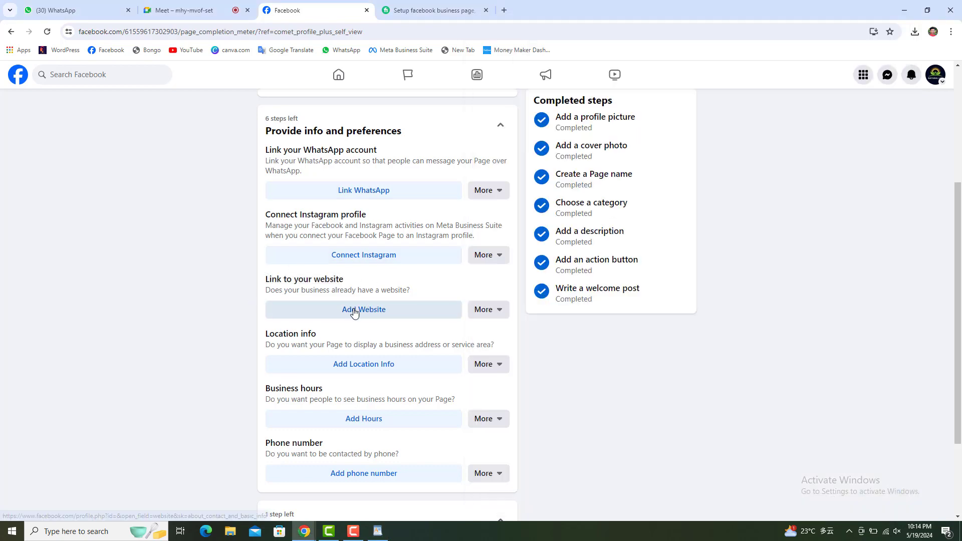
Save allexacademy.com as the page's website address and go back to the setup checklist.
click(376, 316)
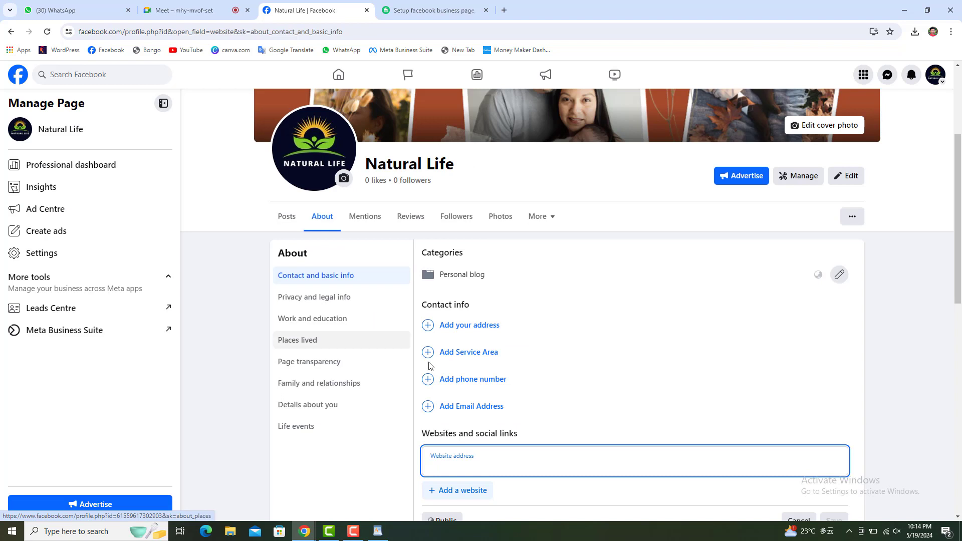
scroll(436, 346, down, 3)
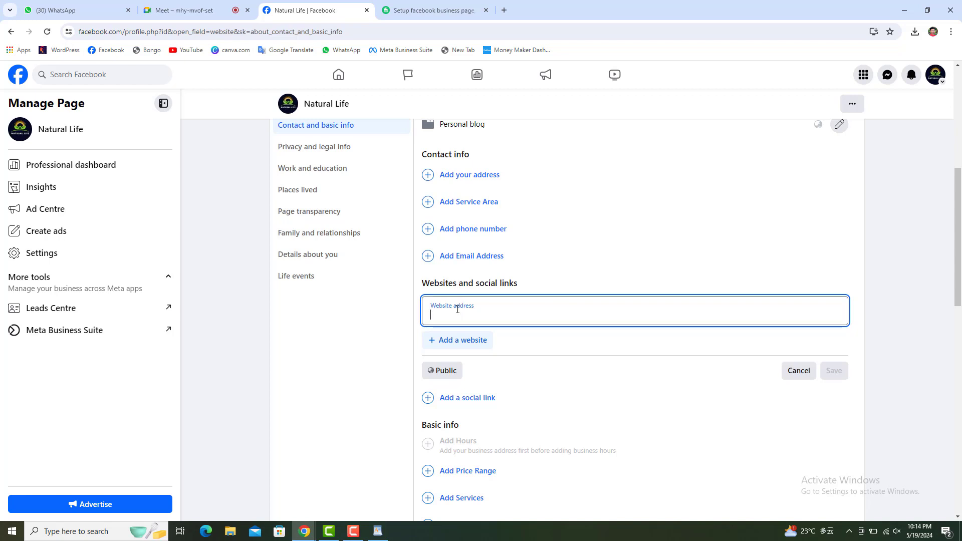
text(allexa)
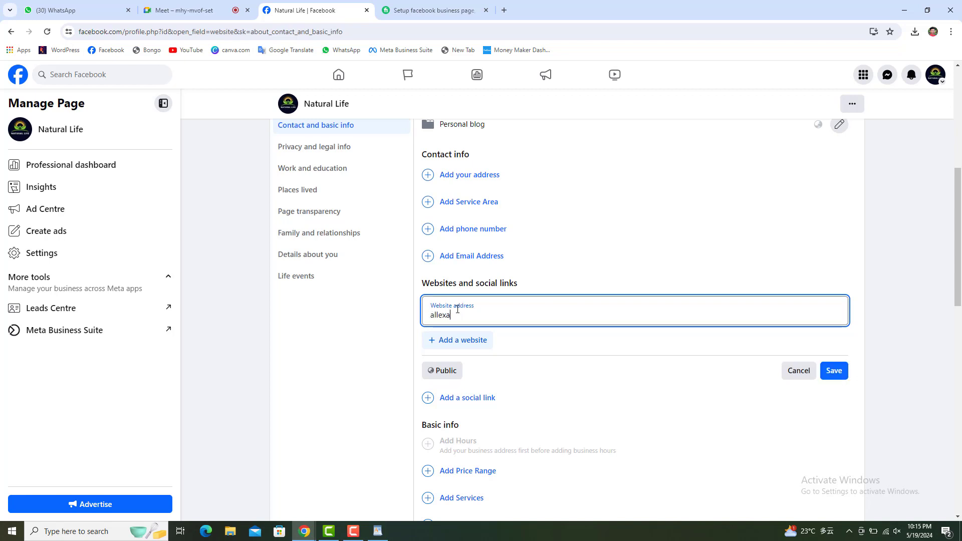
text(cademy)
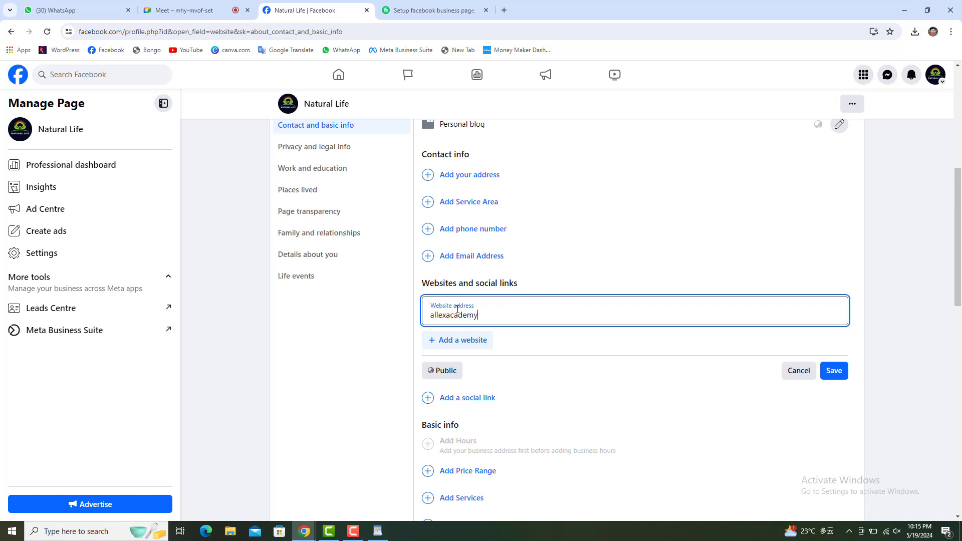
text(.com)
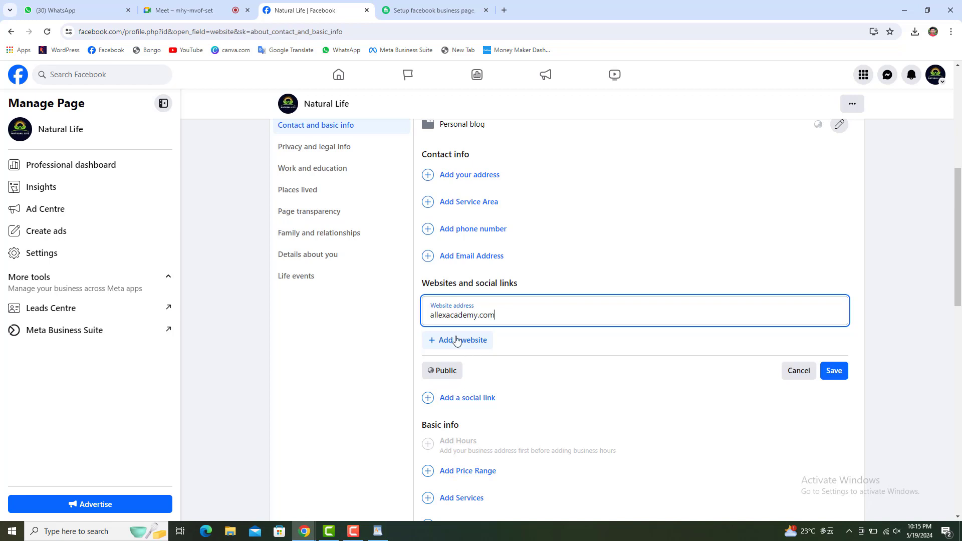
drag(431, 319, 496, 315)
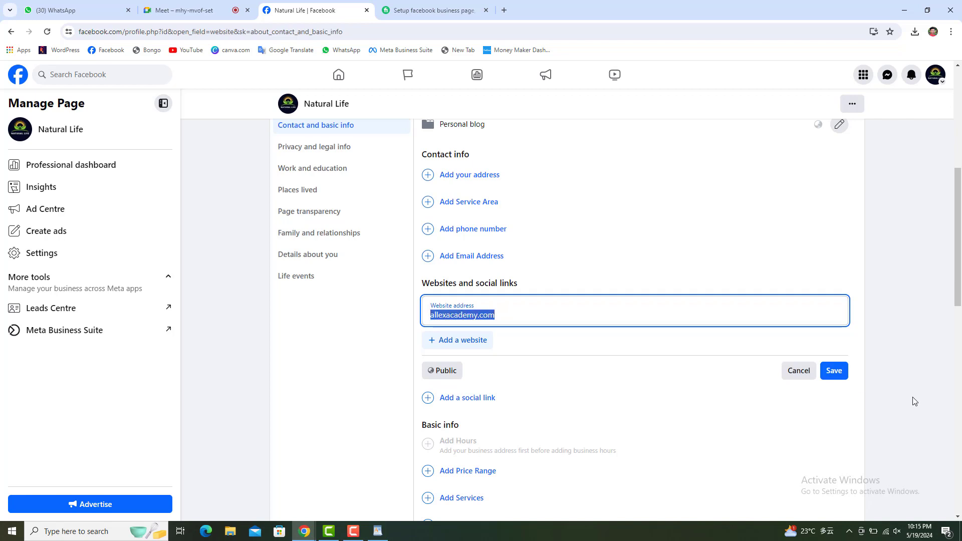
click(834, 372)
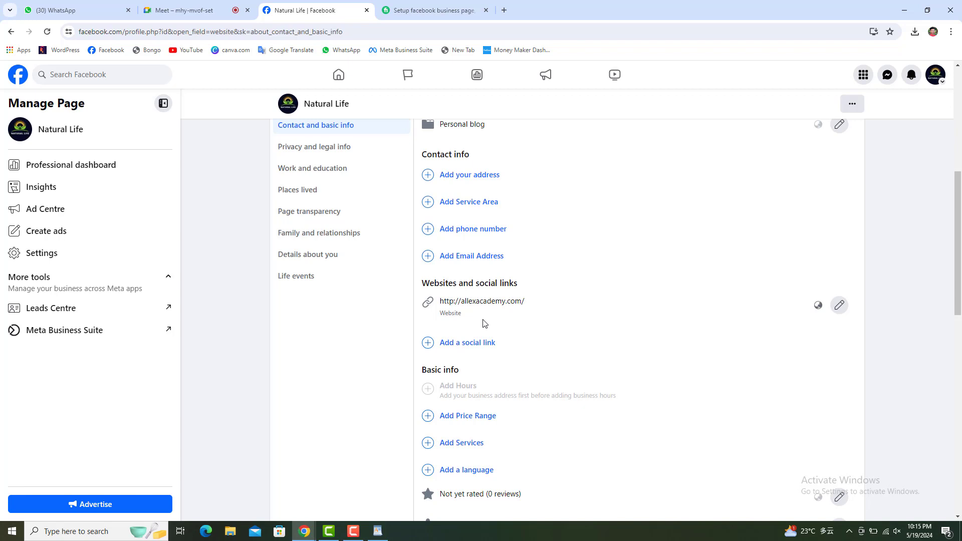
click(12, 31)
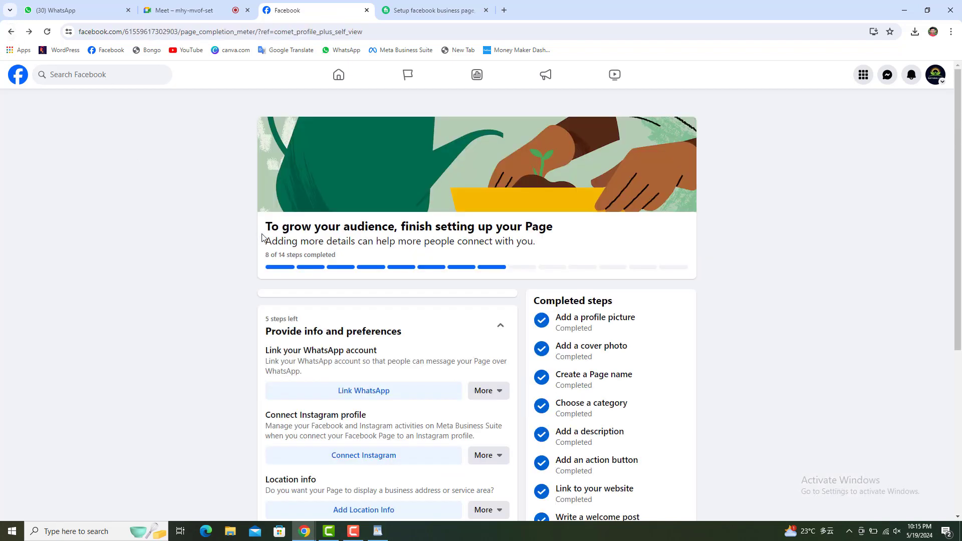
Check the 8 of 14 progress, select the 'Location info' heading, and bring WordPad notes forward.
drag(265, 255, 337, 256)
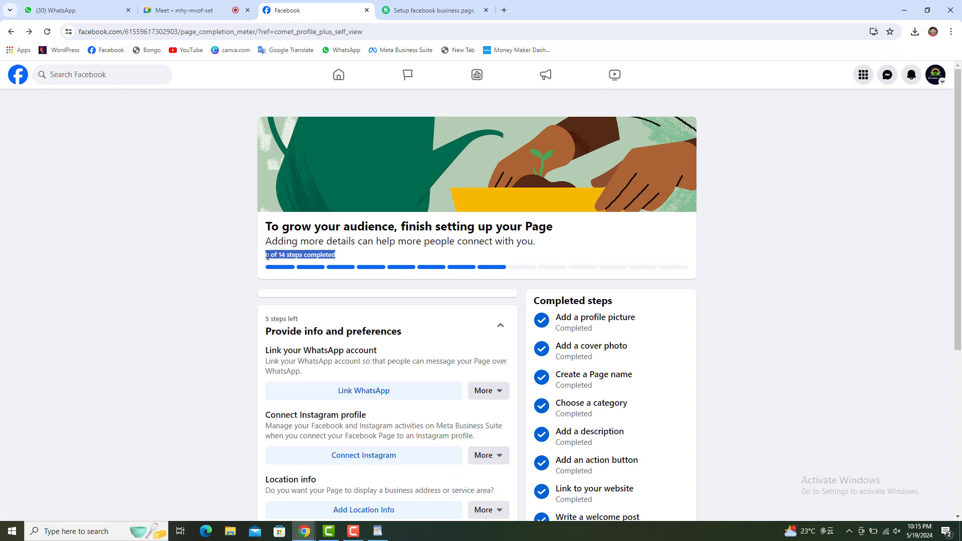
click(217, 266)
scroll(294, 285, down, 3)
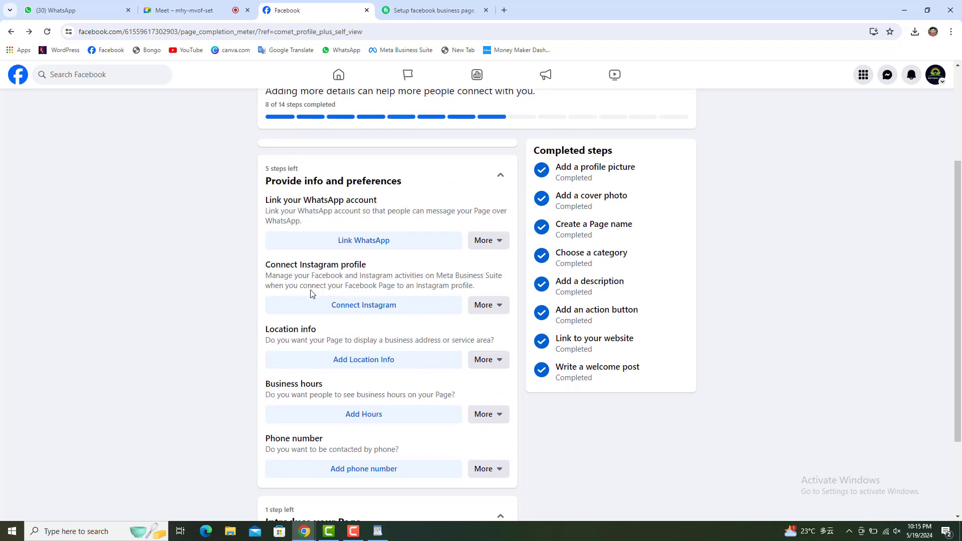
scroll(311, 294, down, 1)
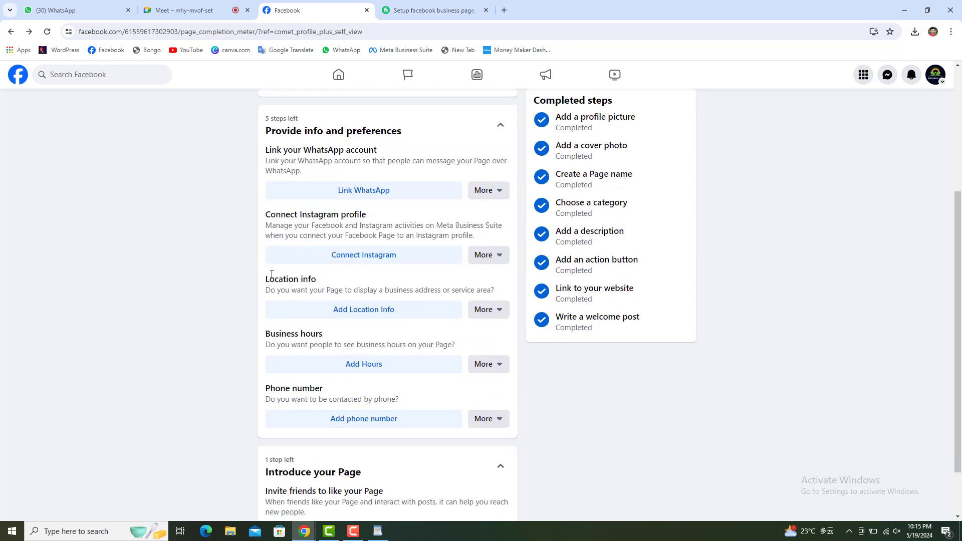
drag(266, 279, 324, 284)
key(ctrl+c)
click(378, 531)
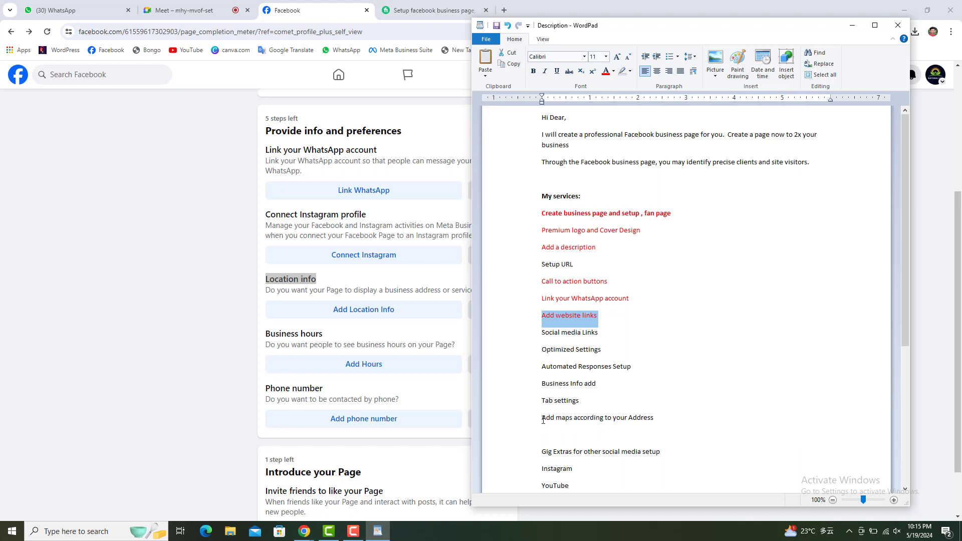
Replace the 'Add maps according to your Address' line in the notes with 'Location info Add'.
drag(542, 420, 650, 424)
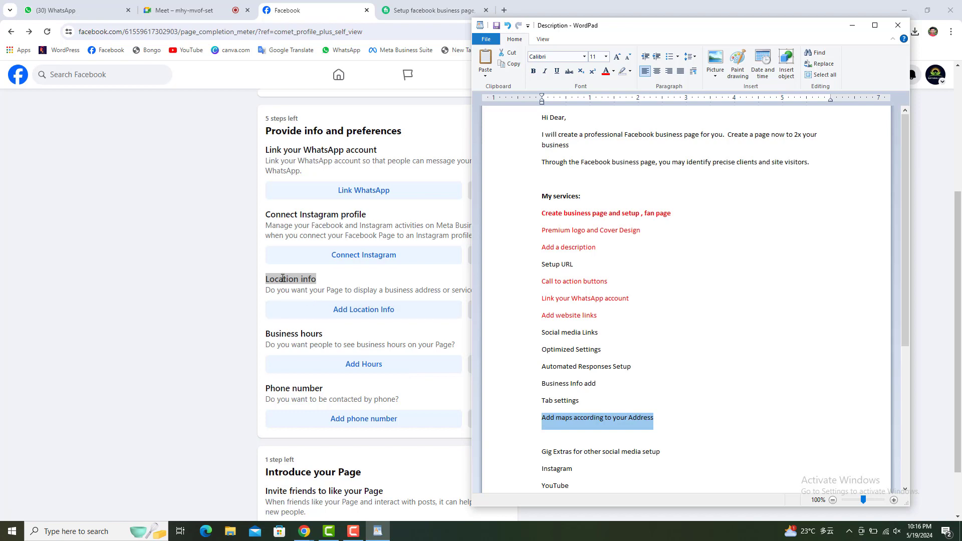
right_click(283, 279)
click(298, 289)
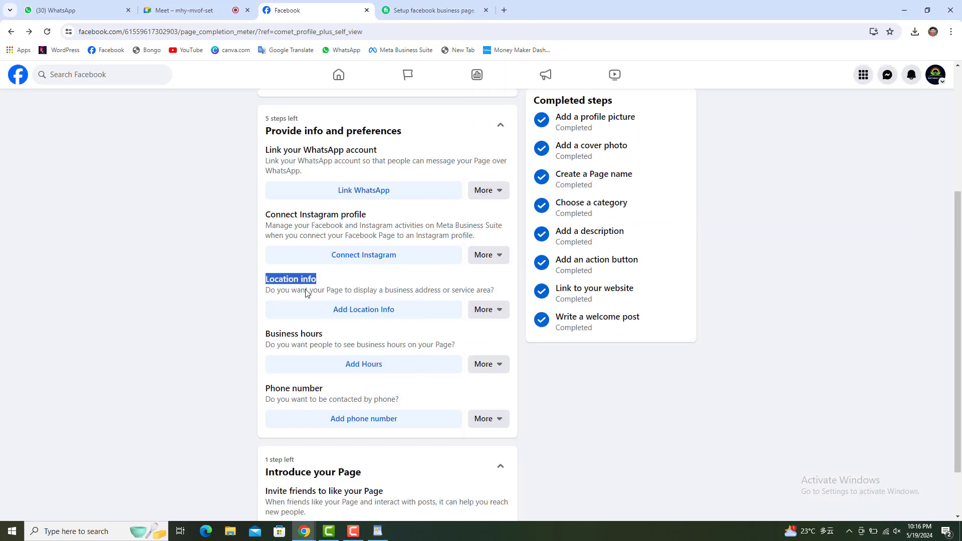
click(375, 529)
right_click(576, 420)
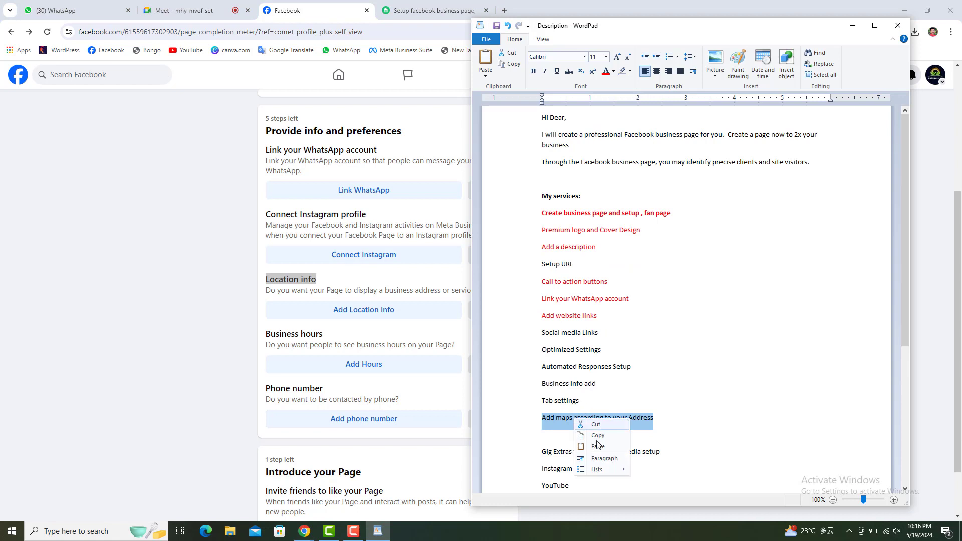
click(598, 446)
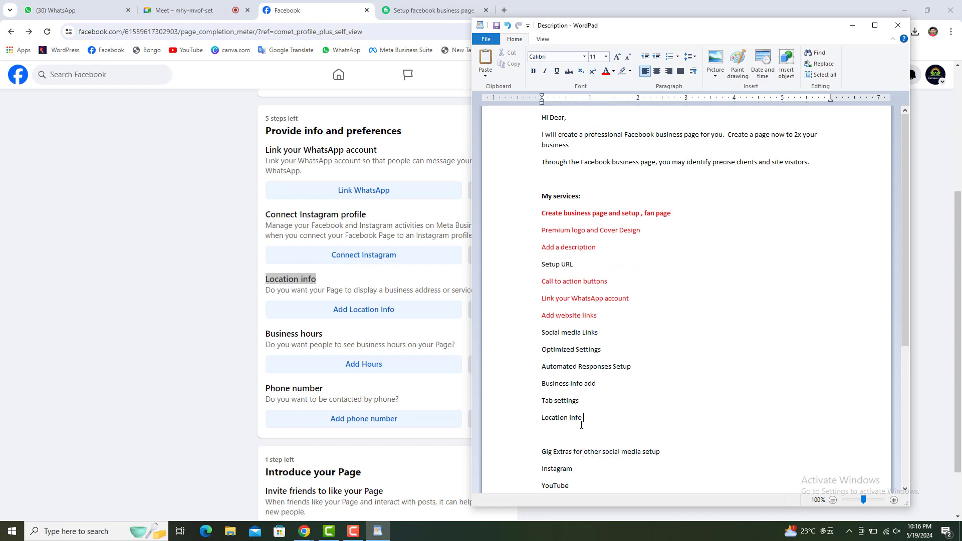
text(Add)
drag(538, 423, 600, 423)
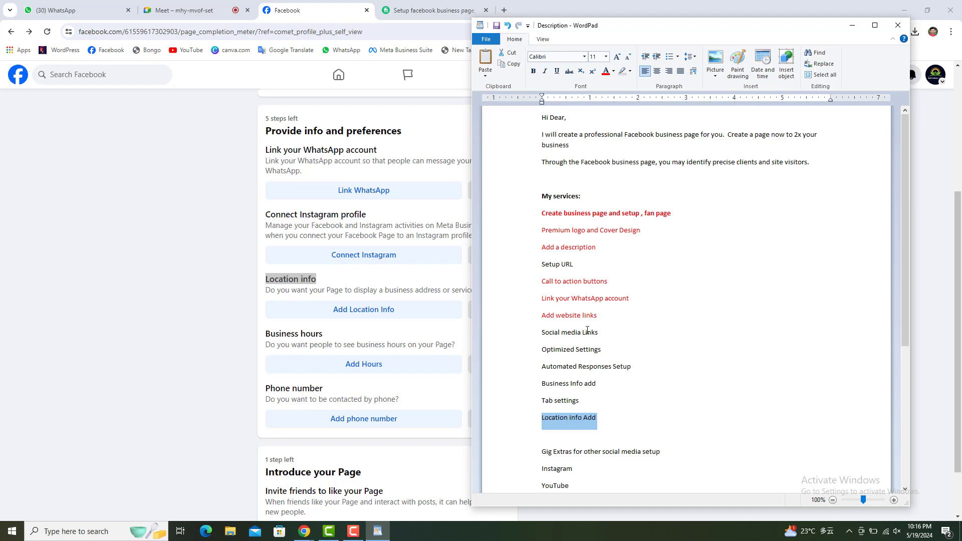
click(142, 281)
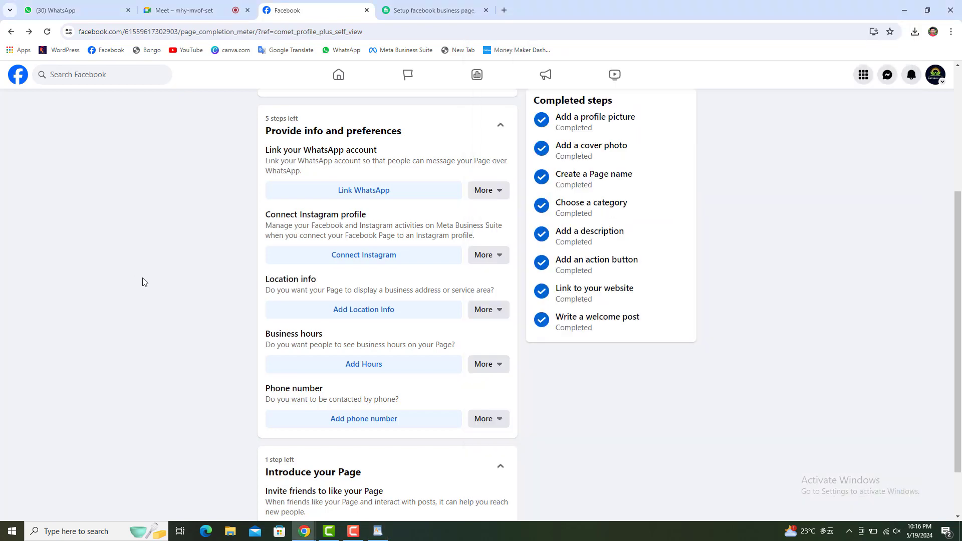
Open the Add Location Info form and place the cursor in the Address field.
click(375, 314)
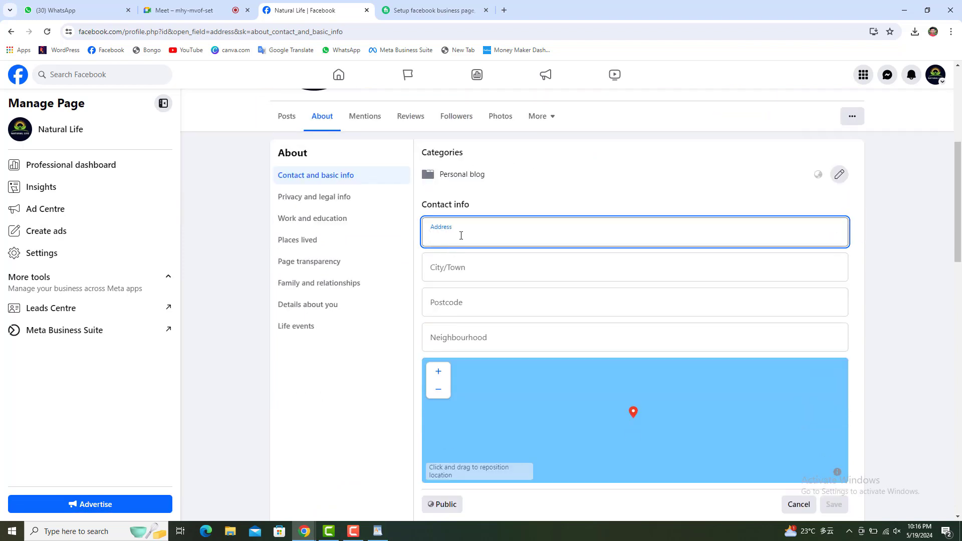
click(461, 235)
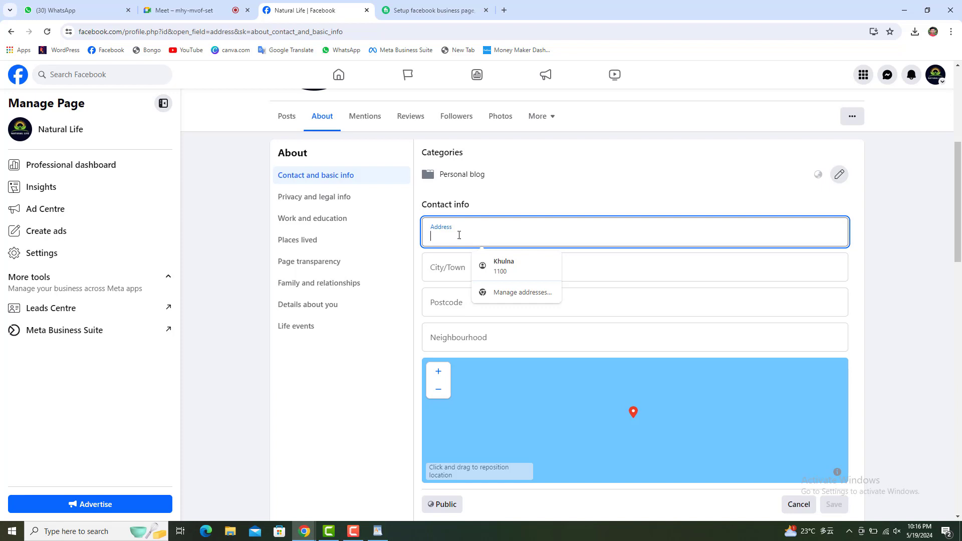
Fill the address from the Khulna autofill suggestion, giving city Khulna and postcode 1100.
click(521, 267)
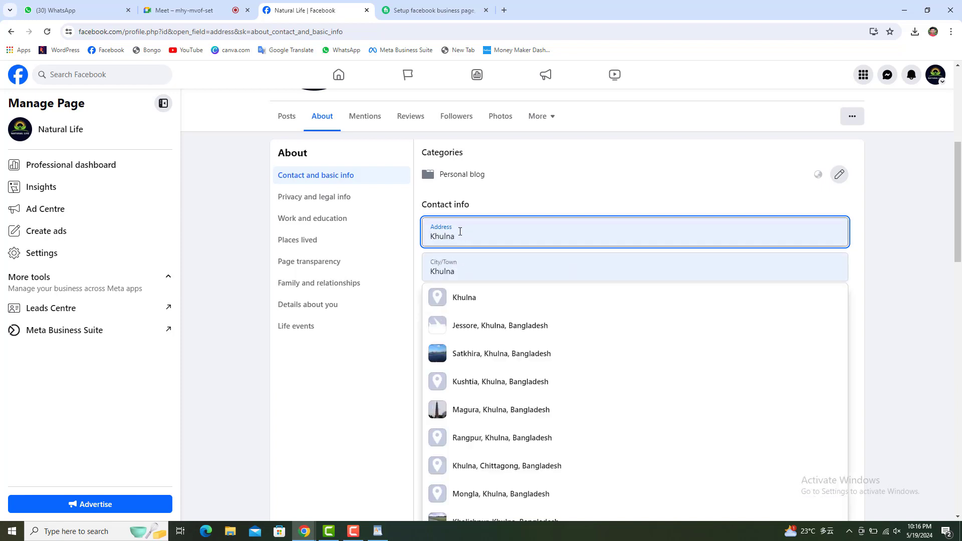
click(461, 236)
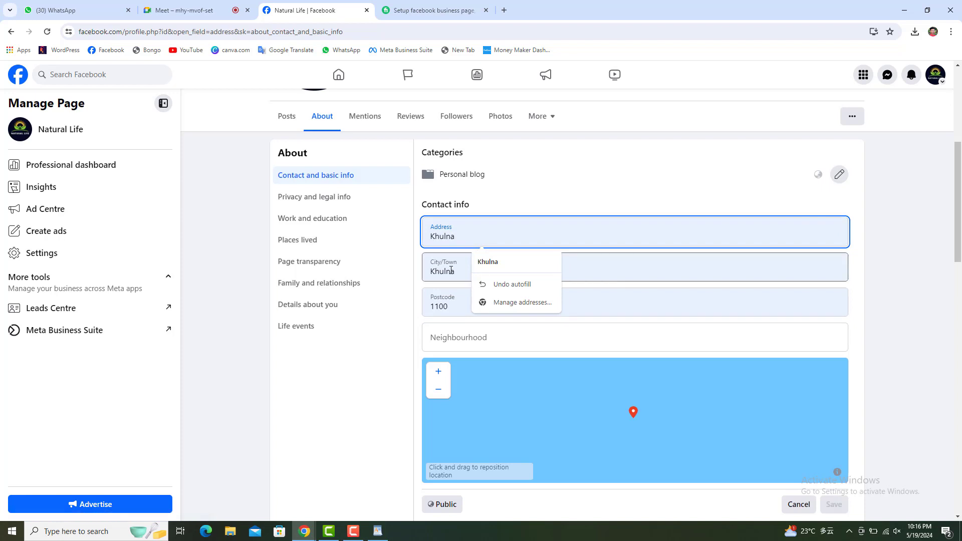
key(Tab)
drag(456, 307, 426, 307)
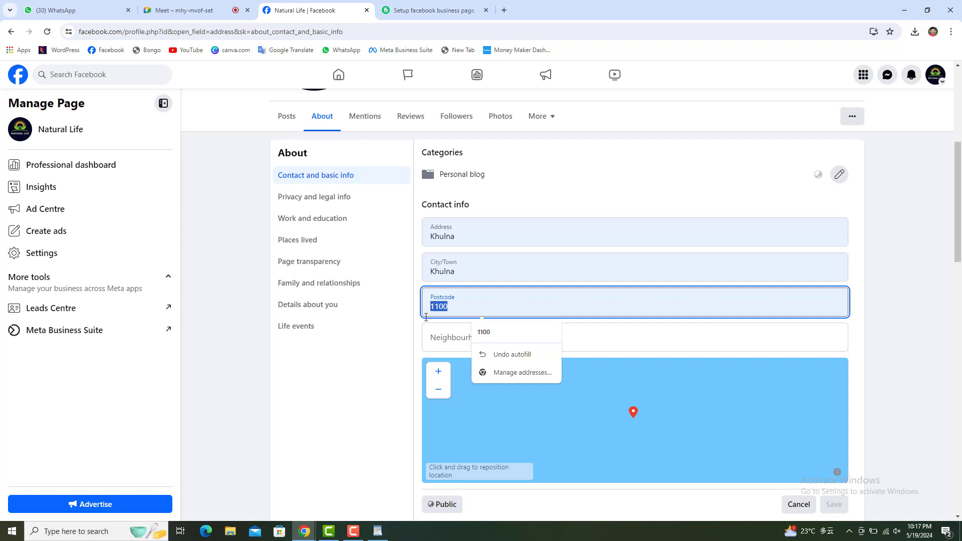
click(449, 340)
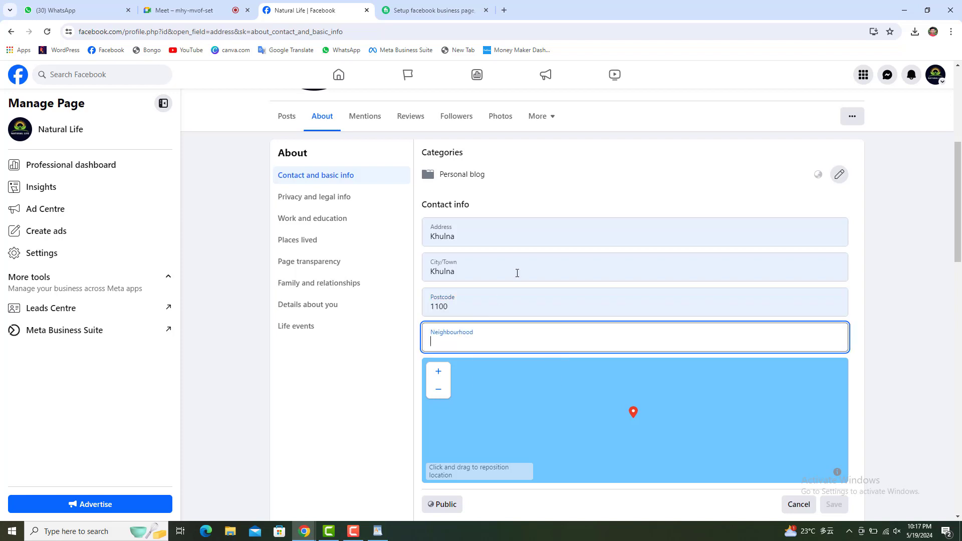
click(505, 232)
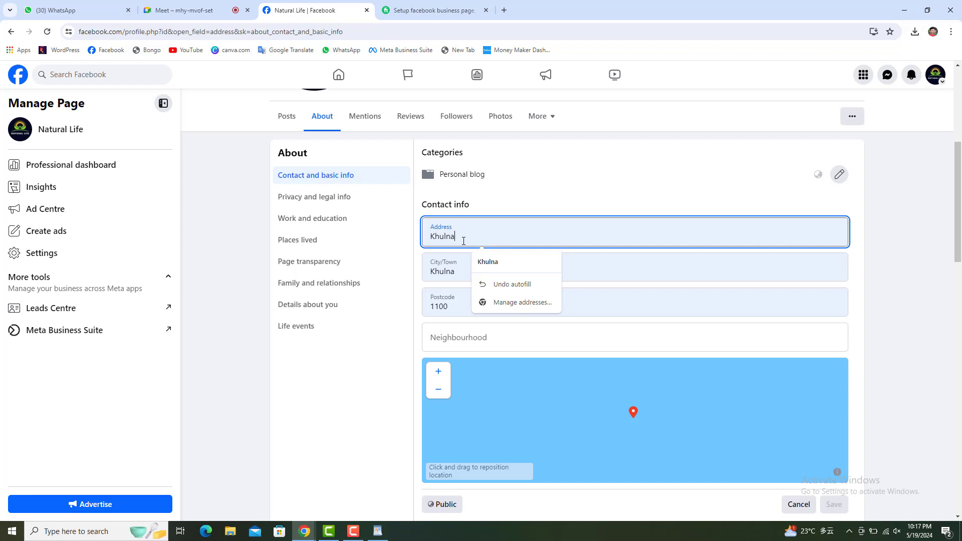
Replace 'khulna' in the Neighbourhood field with 'rupsa'.
scroll(650, 322, down, 1)
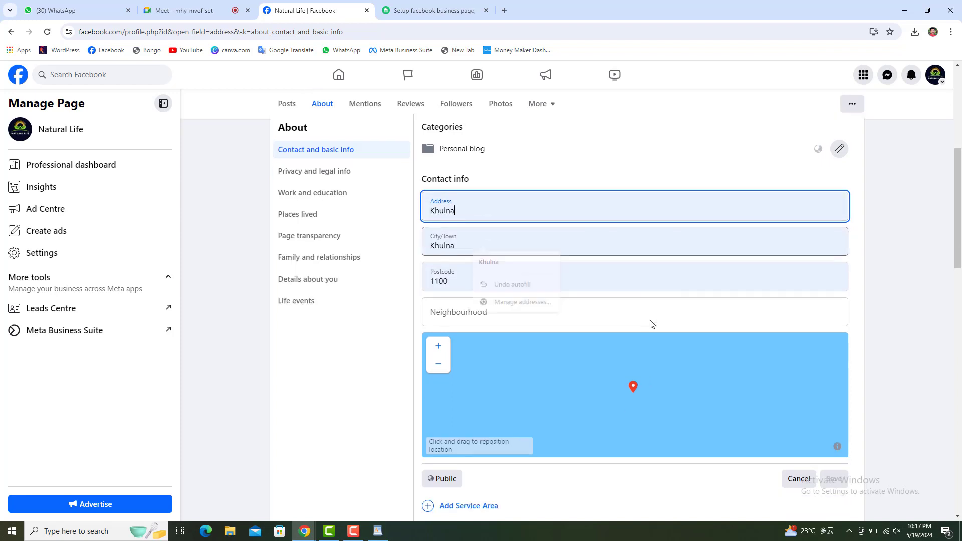
click(484, 290)
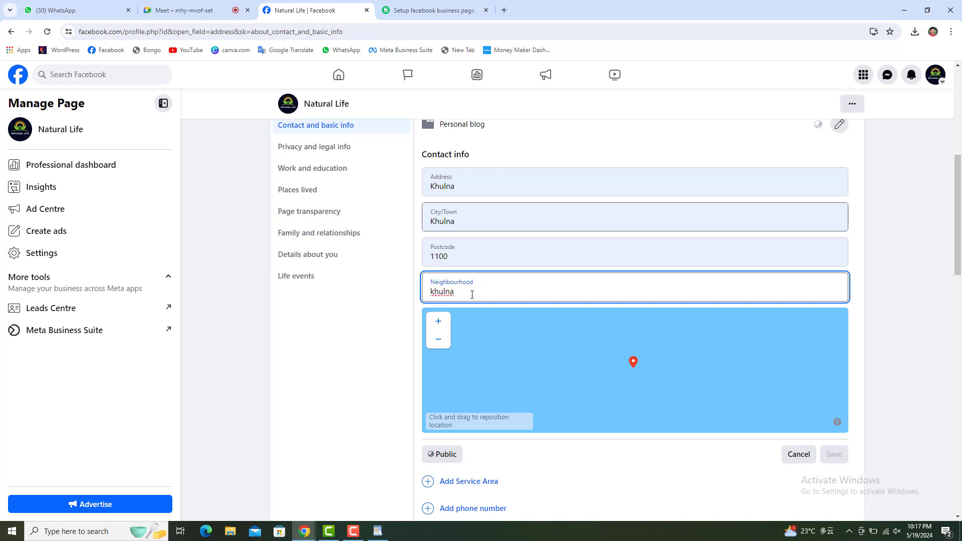
drag(472, 295, 409, 301)
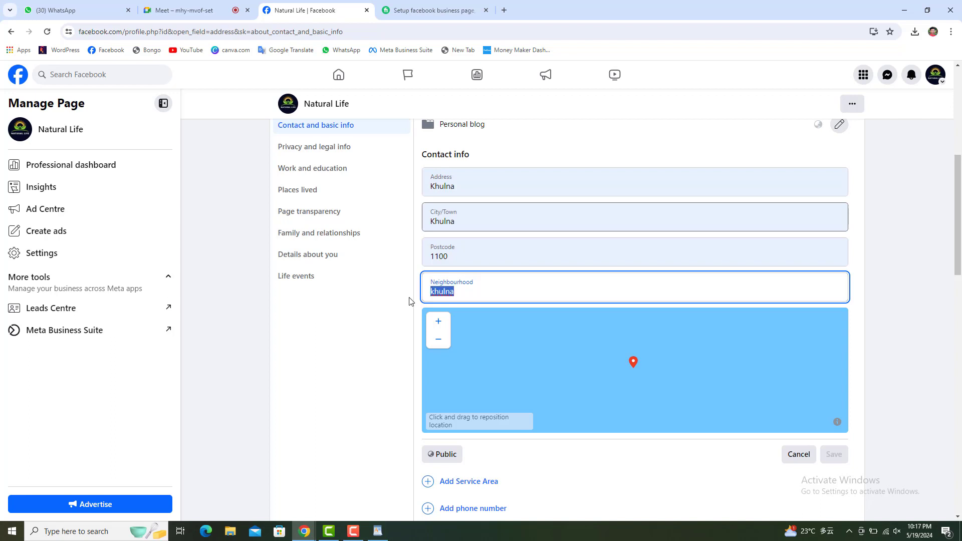
text(rupsa)
Finish the rupsa neighbourhood entry and pan and zoom the location map.
click(480, 378)
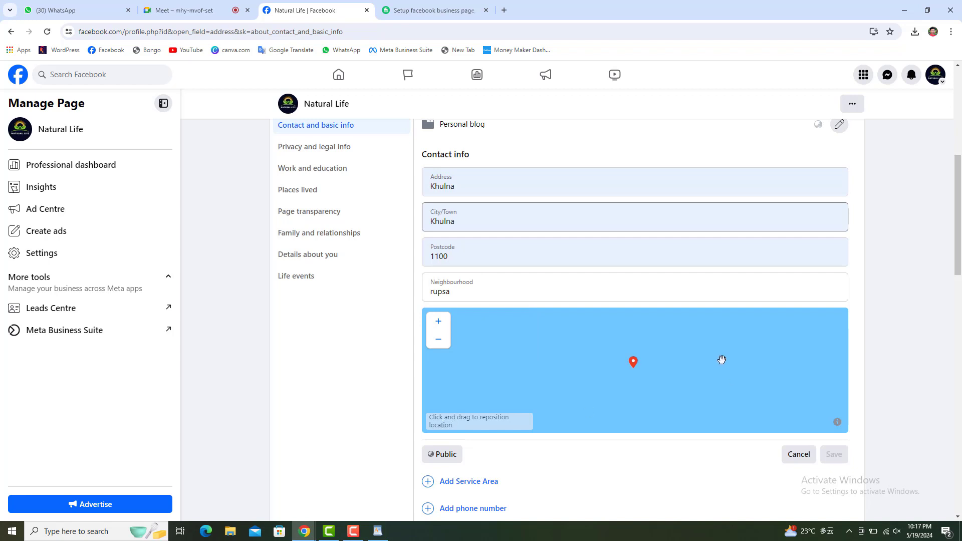
drag(634, 364, 710, 354)
scroll(640, 439, down, 1)
scroll(640, 439, down, 1)
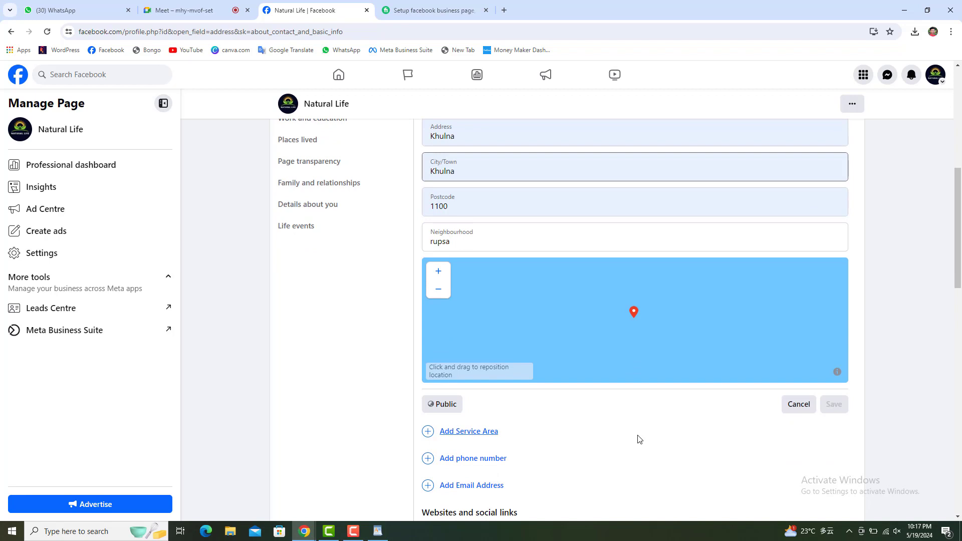
scroll(639, 439, up, 1)
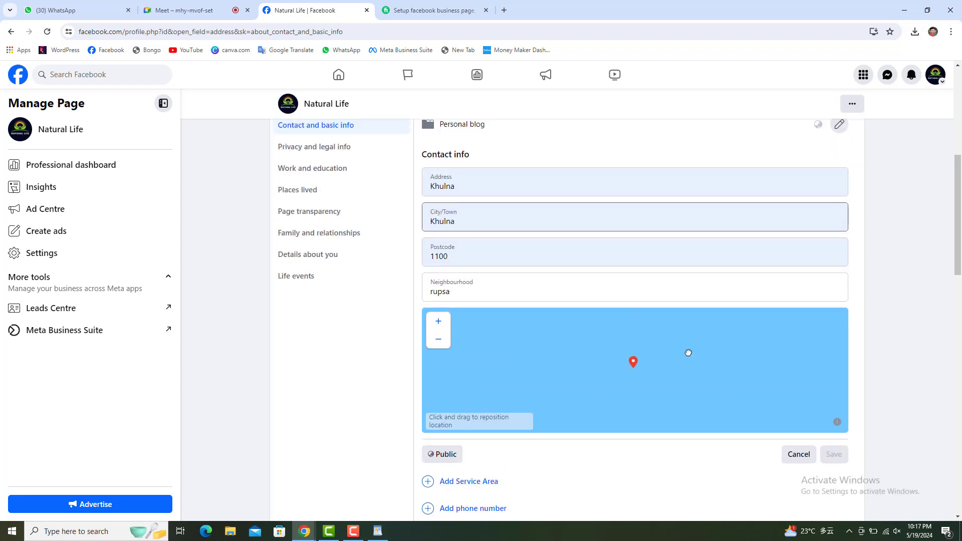
drag(688, 353, 708, 347)
drag(635, 371, 718, 350)
scroll(690, 379, up, 3)
scroll(690, 379, up, 2)
scroll(689, 379, up, 3)
scroll(690, 379, down, 5)
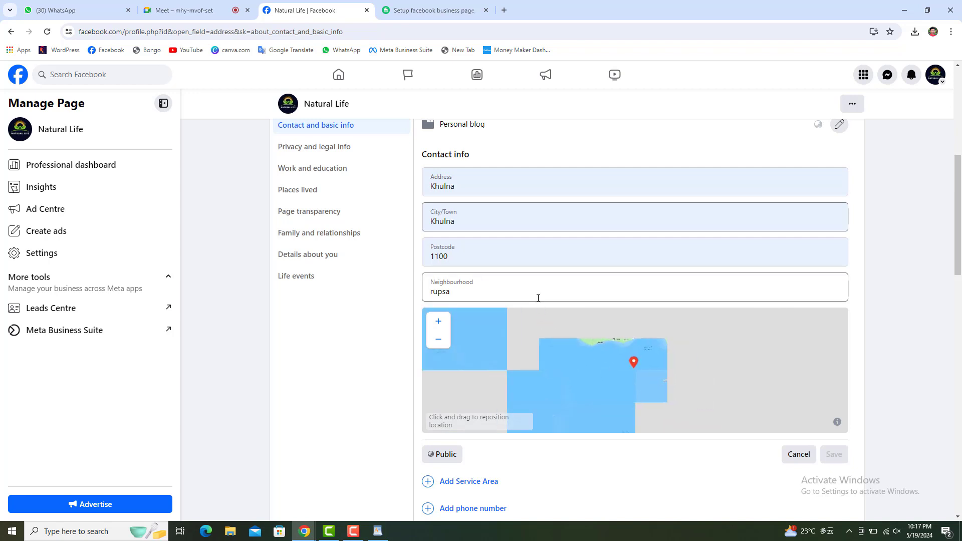
click(528, 264)
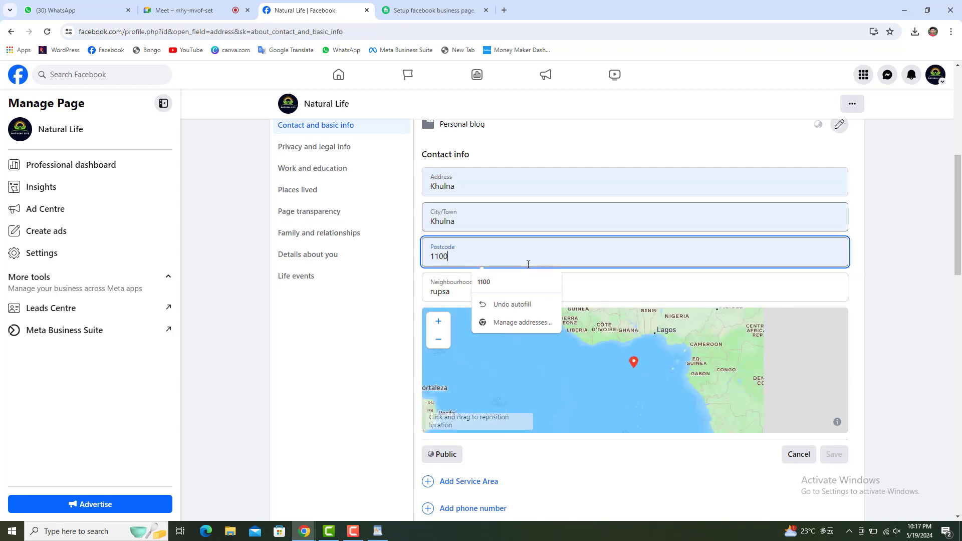
click(658, 375)
Pan the map across West Africa and drop the location pin near Kano.
drag(631, 369, 530, 431)
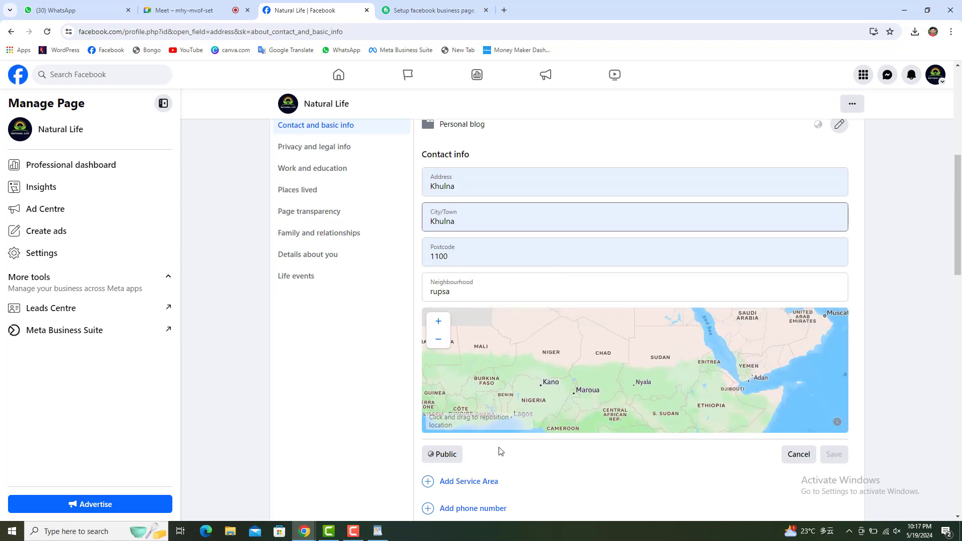
click(541, 386)
scroll(543, 384, down, 3)
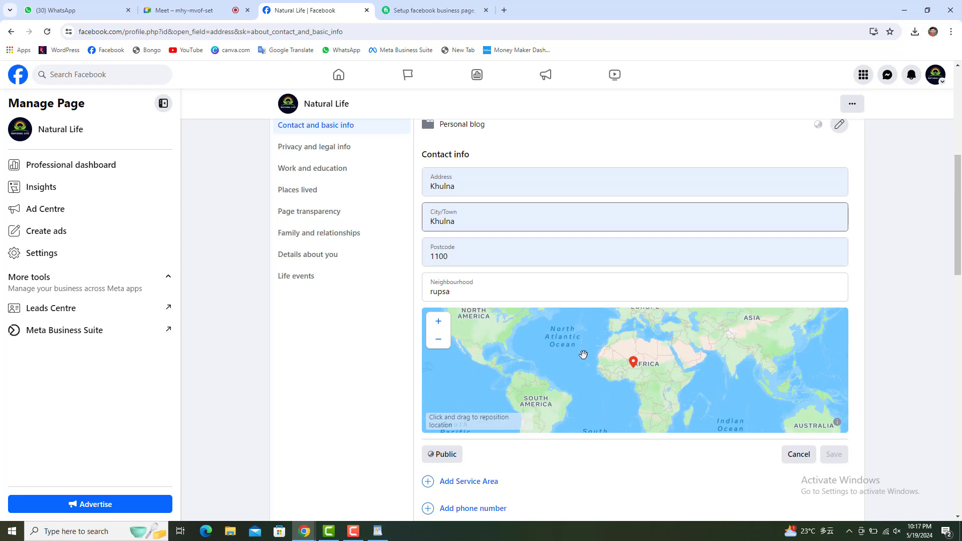
scroll(584, 355, up, 10)
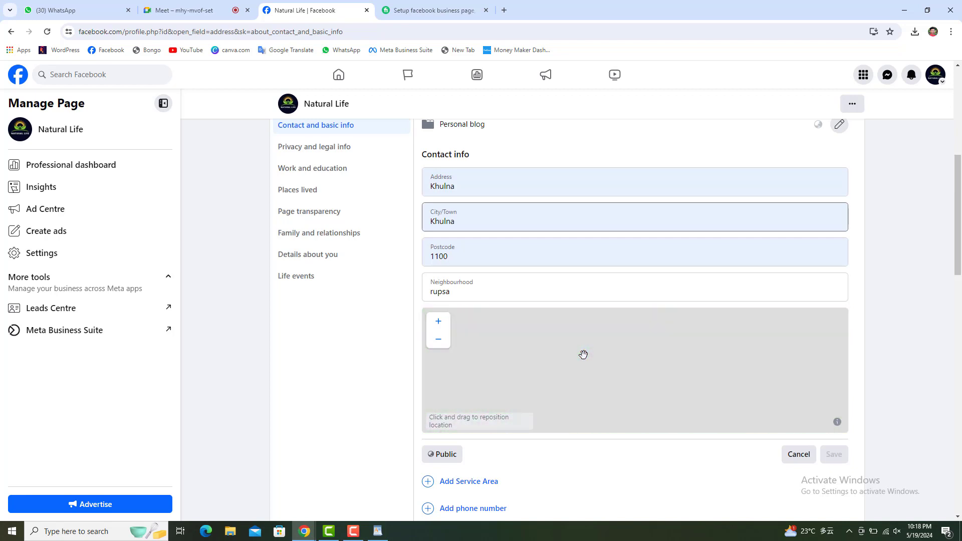
scroll(475, 308, down, 1)
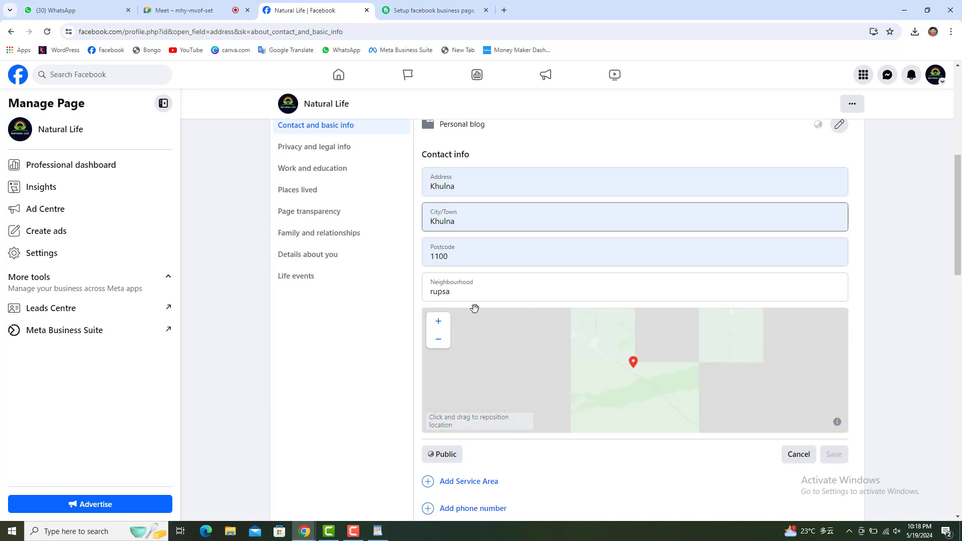
scroll(475, 309, down, 1)
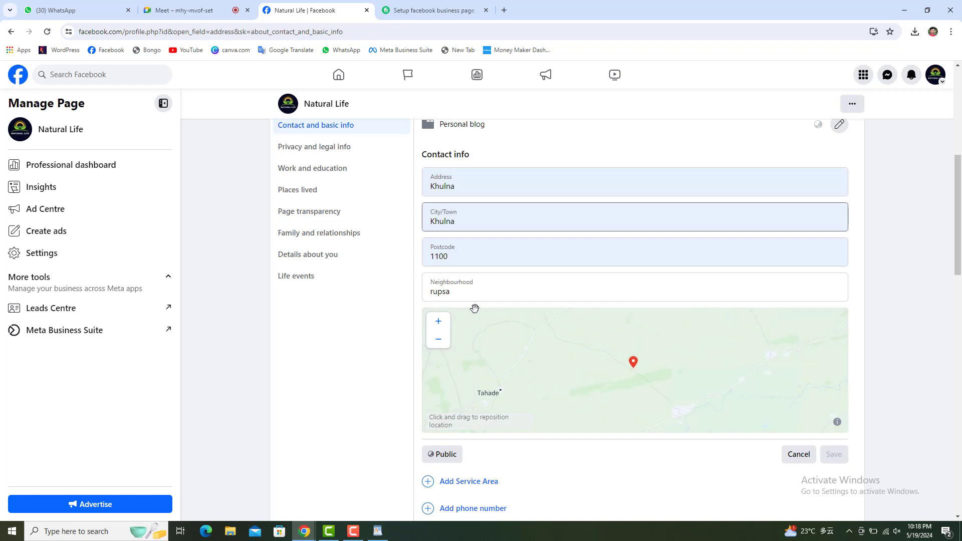
scroll(474, 309, down, 1)
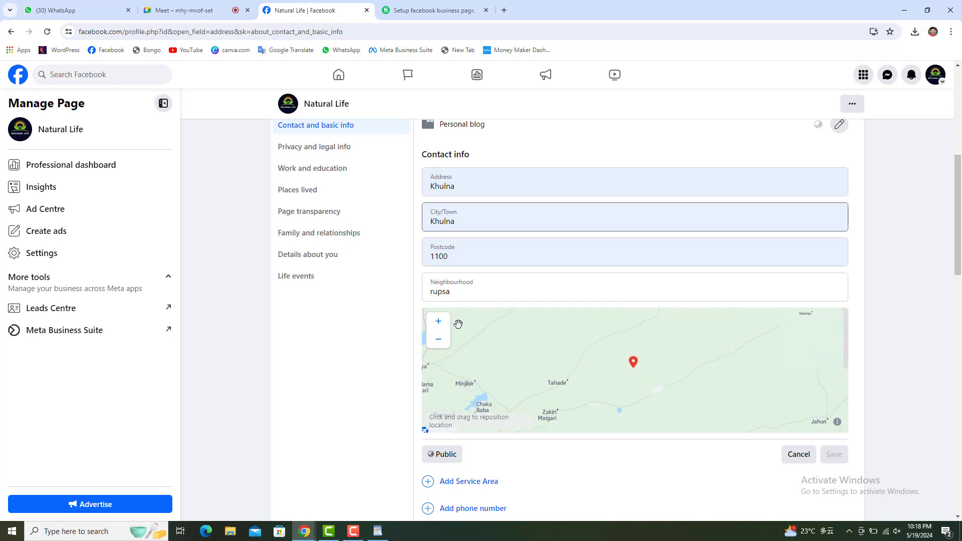
scroll(686, 479, down, 3)
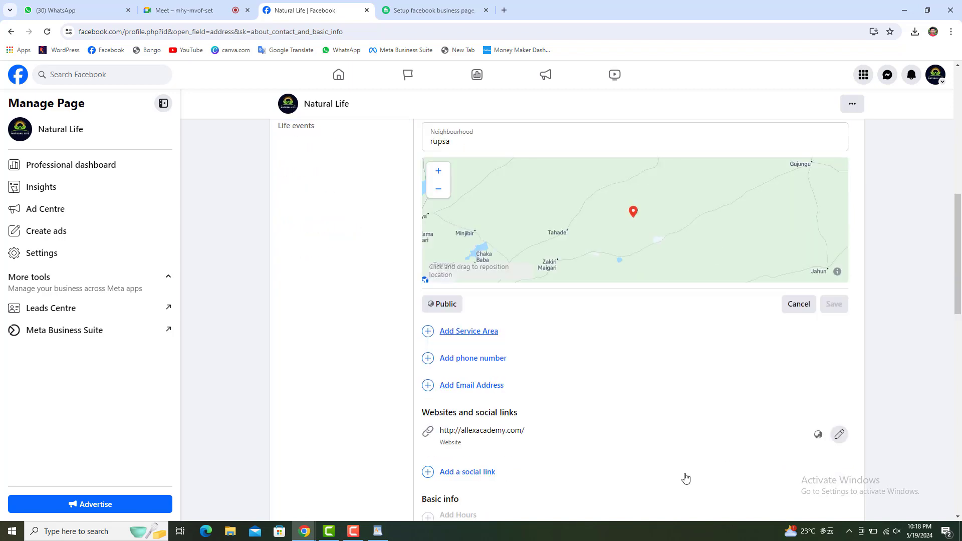
scroll(686, 478, up, 5)
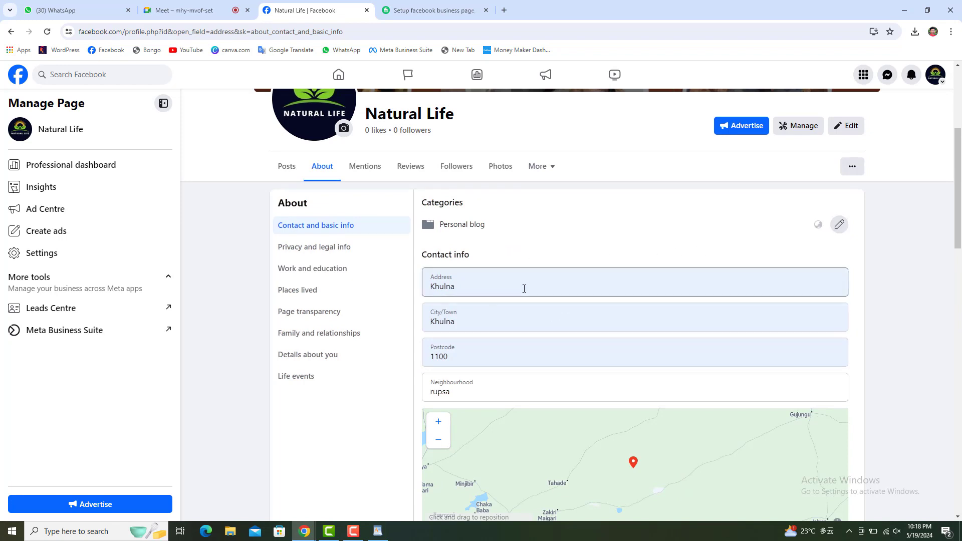
scroll(518, 287, down, 3)
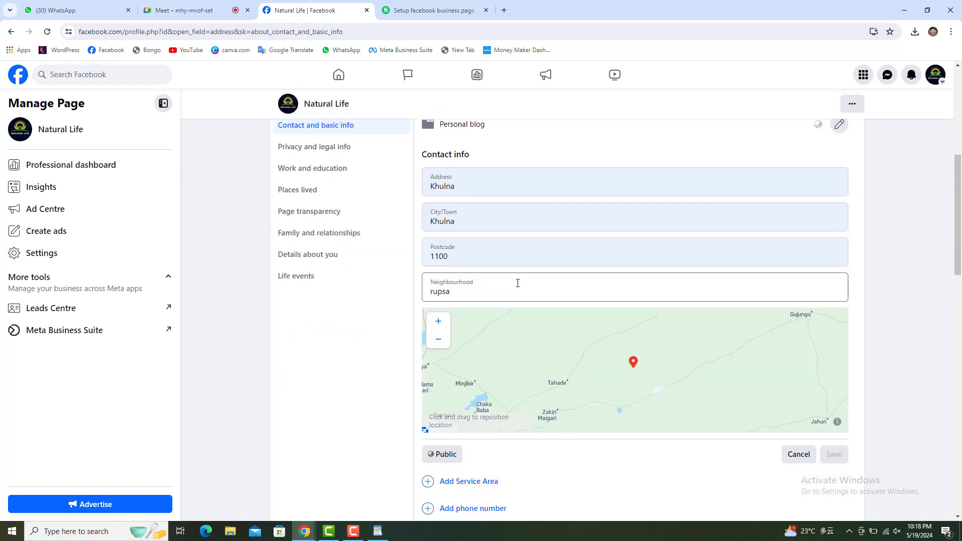
scroll(480, 264, down, 3)
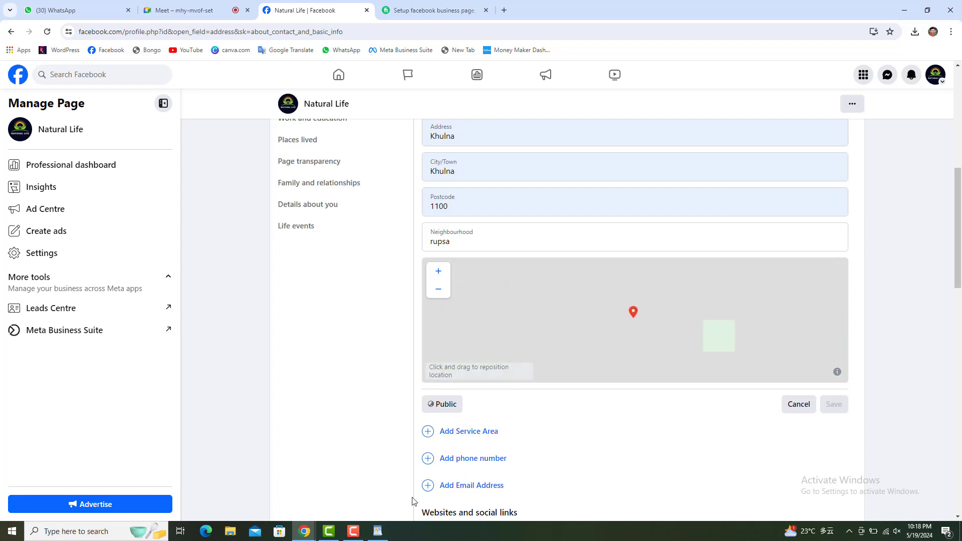
click(378, 532)
Highlight the Social media Links line in the notes, then return to the Facebook contact info.
click(571, 419)
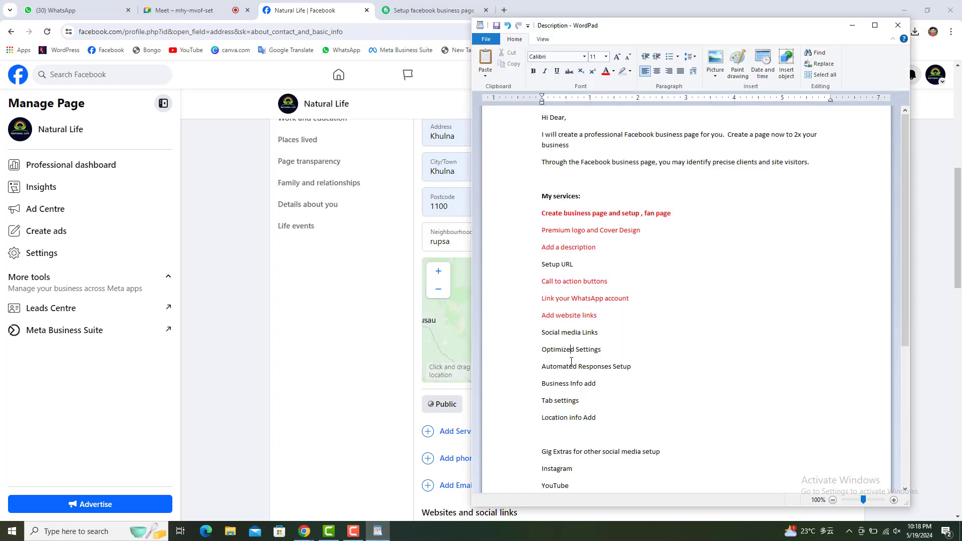
click(534, 335)
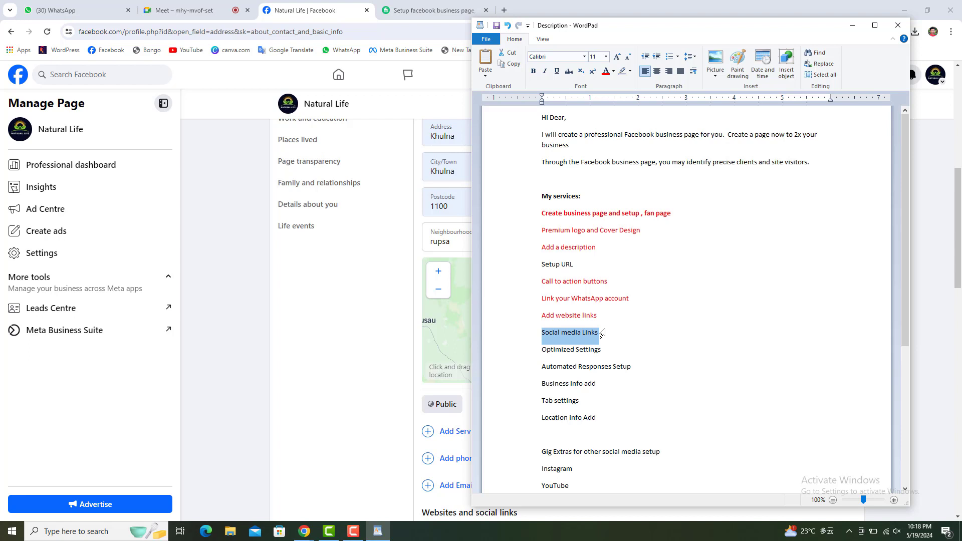
click(318, 309)
scroll(318, 309, up, 2)
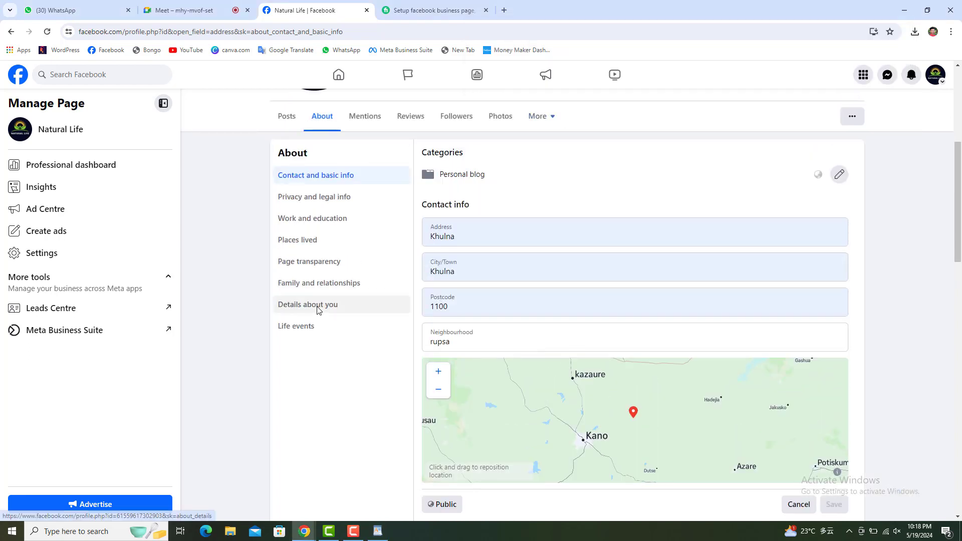
click(14, 35)
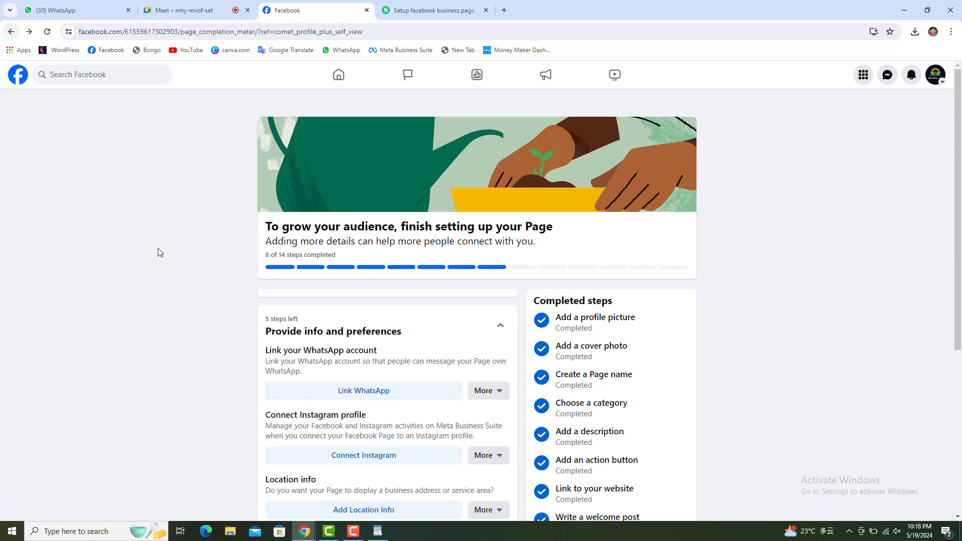
scroll(245, 345, down, 3)
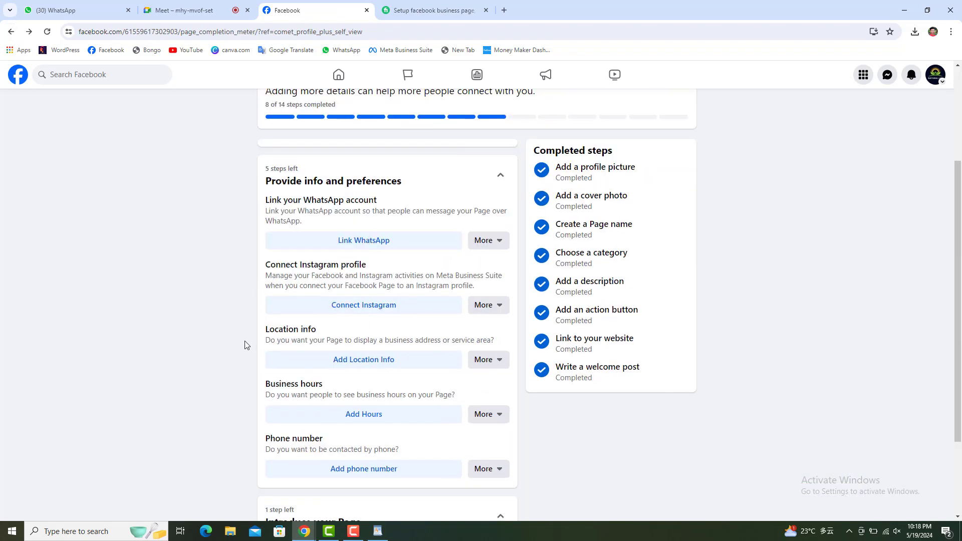
scroll(245, 345, down, 1)
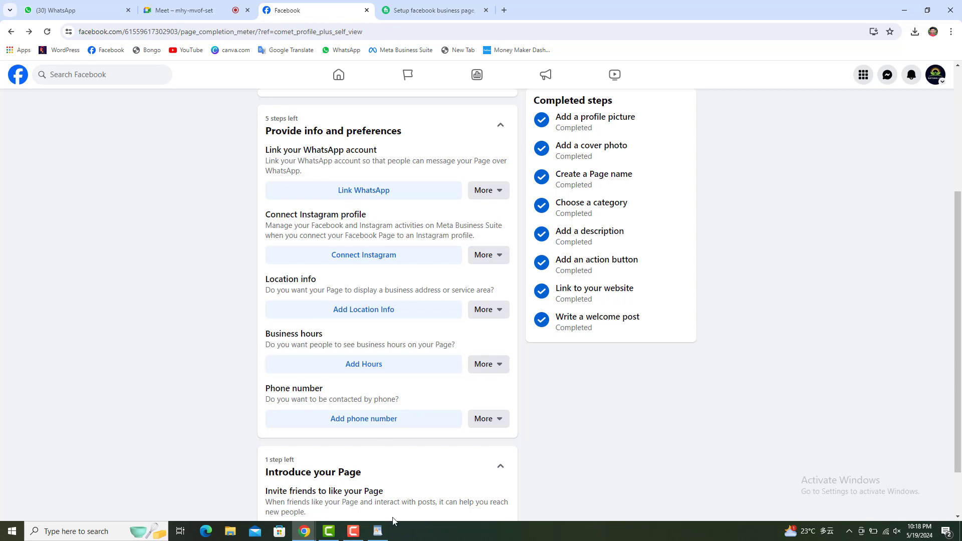
click(378, 531)
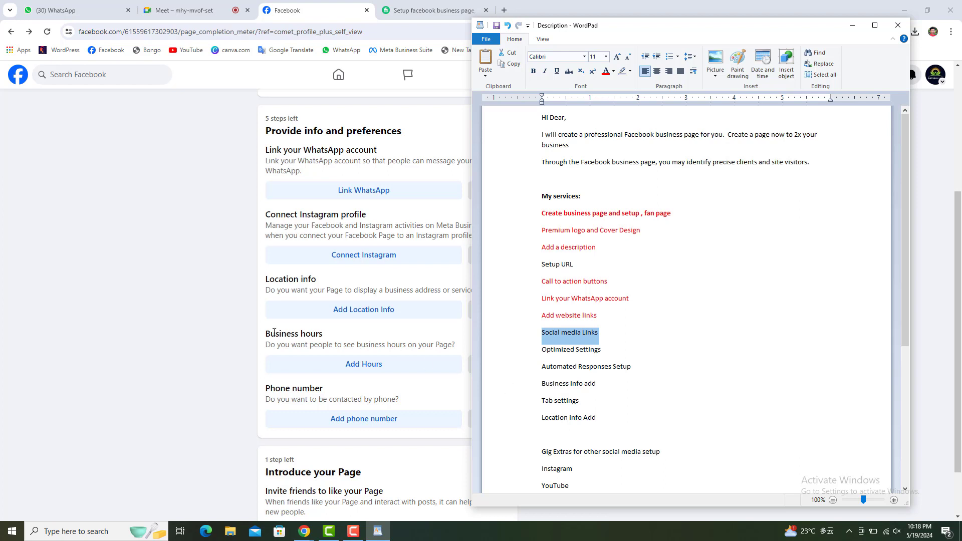
Copy the 'Business hours' heading from Facebook and paste it as a new line after Add website links.
click(327, 341)
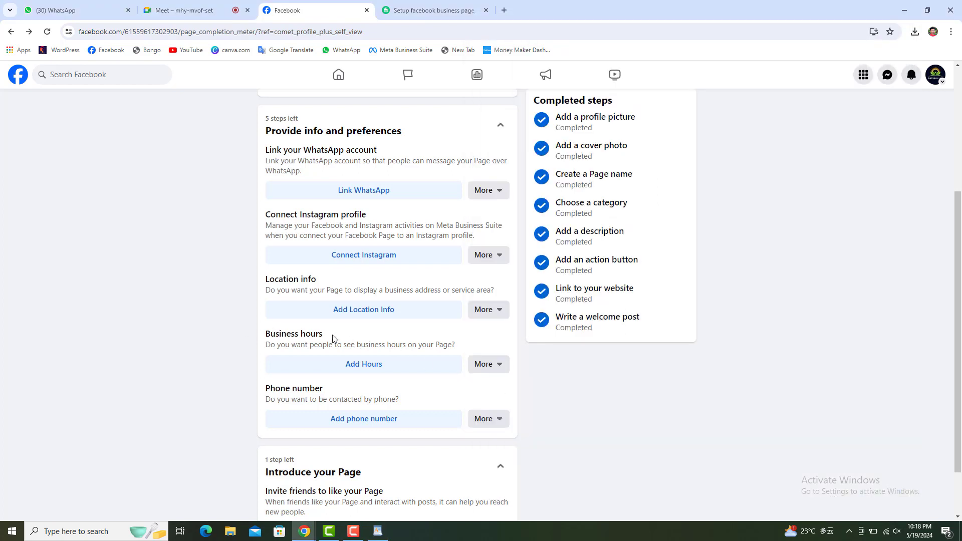
drag(333, 338, 264, 336)
right_click(290, 333)
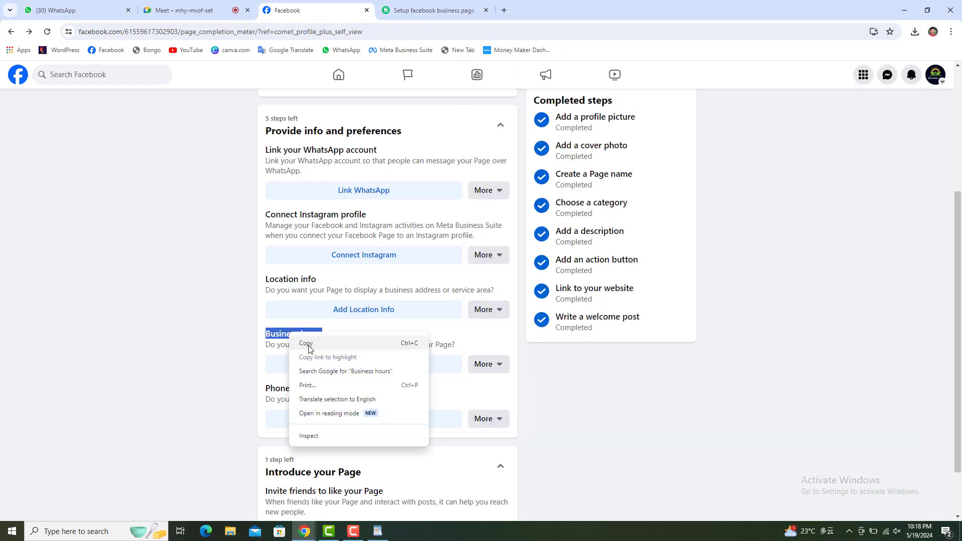
click(303, 342)
click(378, 531)
click(605, 314)
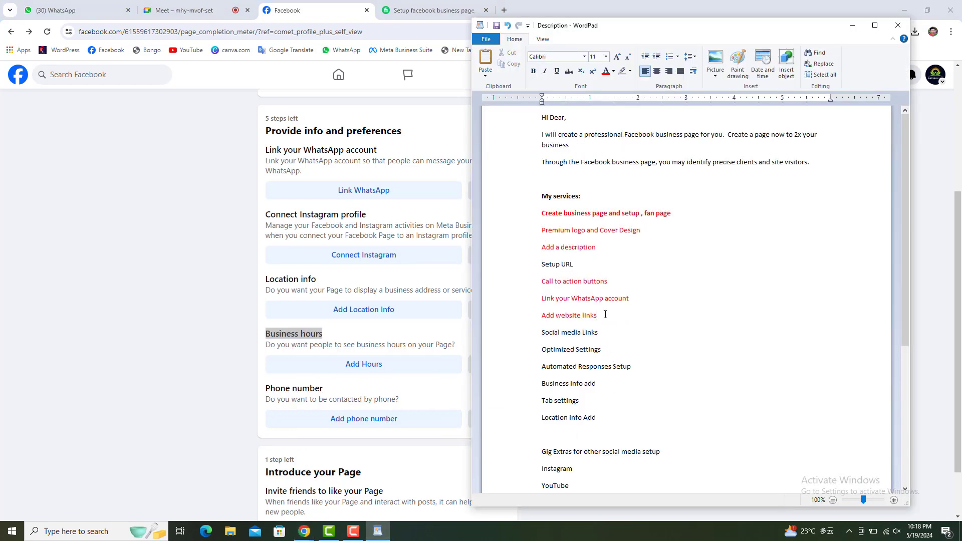
key(Return)
key(ctrl+v)
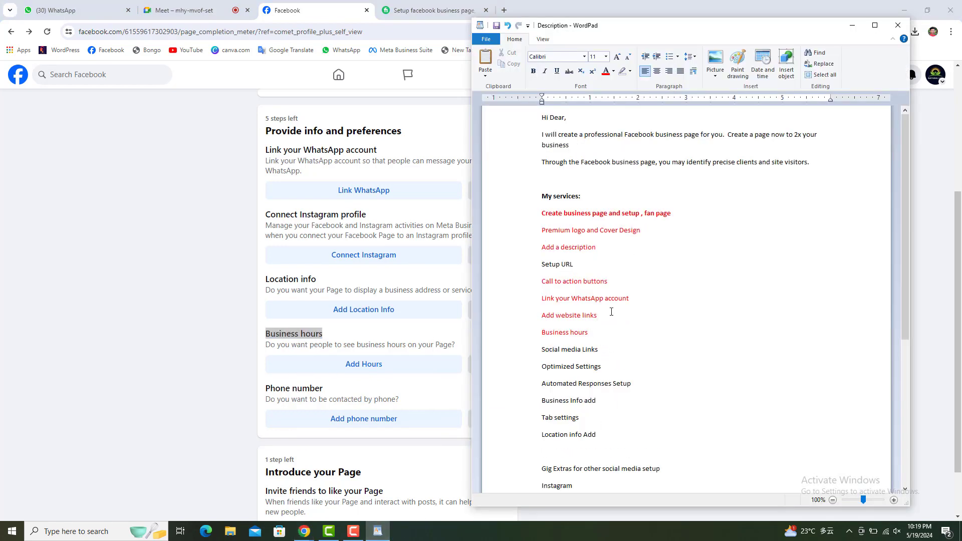
drag(607, 333, 537, 332)
click(200, 325)
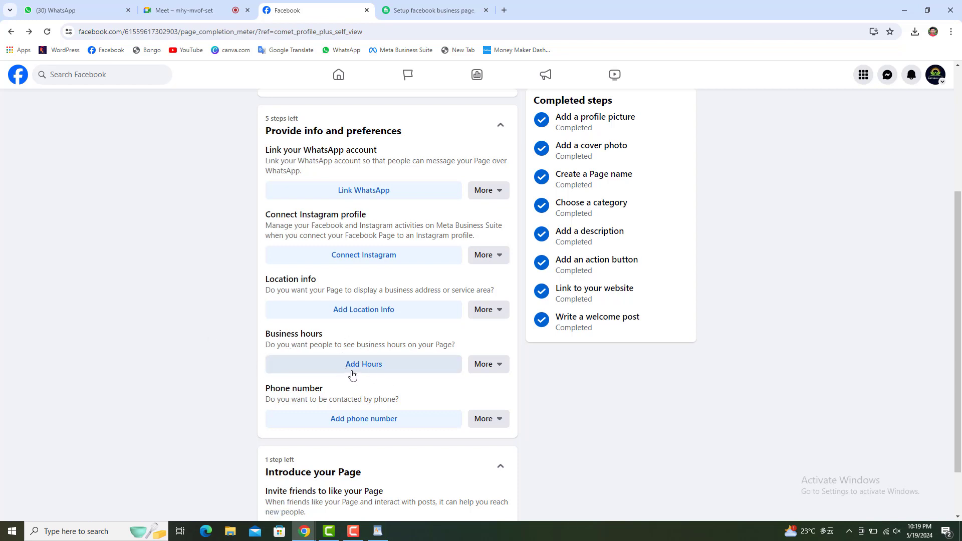
Try adding business hours and find the note that an address is required first.
click(379, 369)
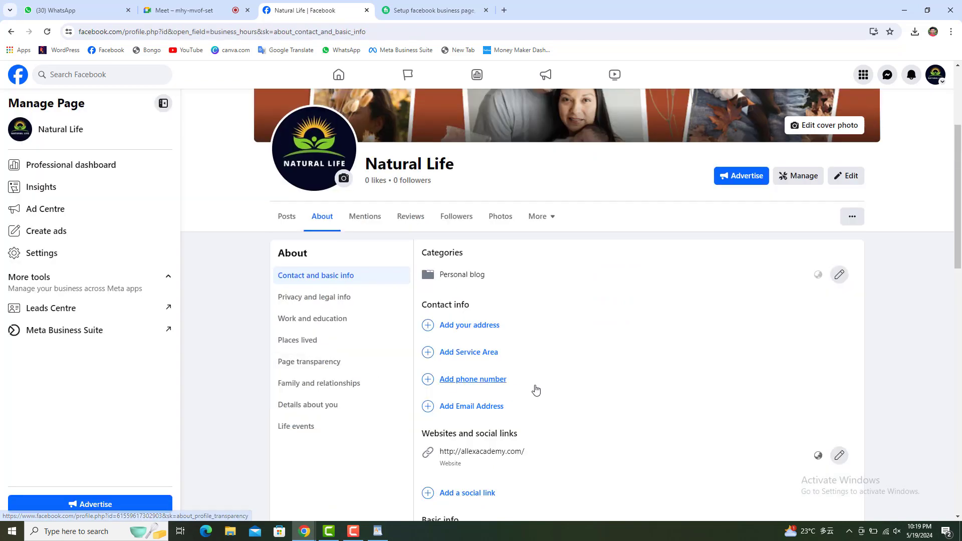
scroll(535, 389, down, 4)
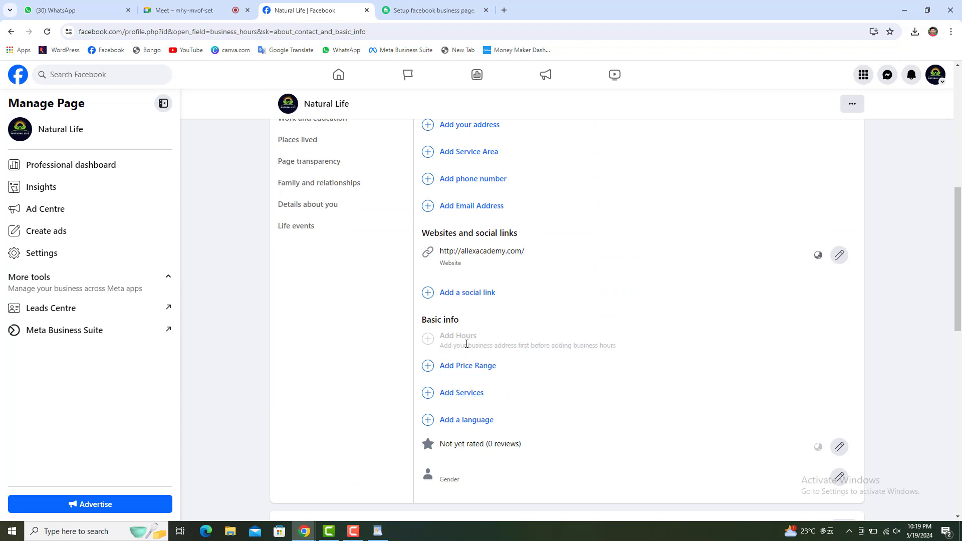
drag(423, 341, 658, 351)
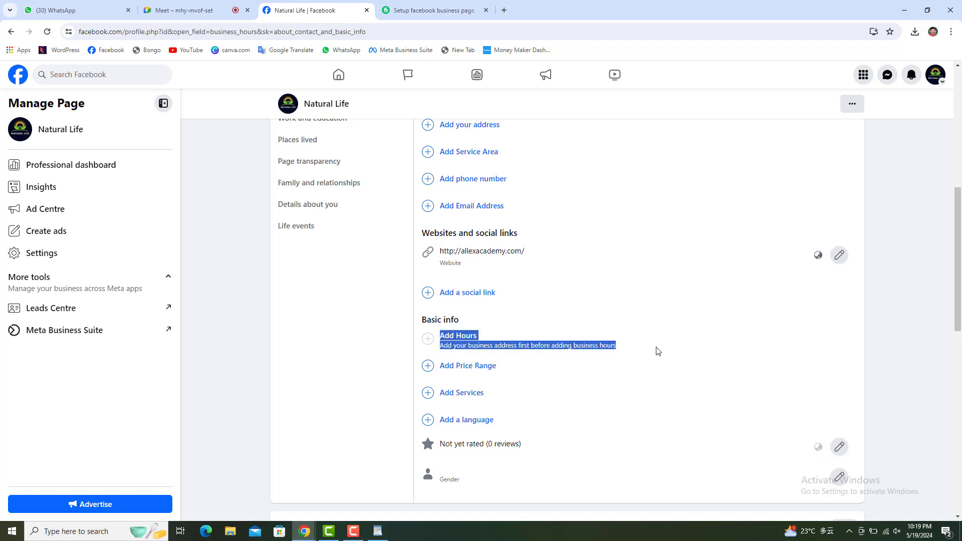
click(658, 352)
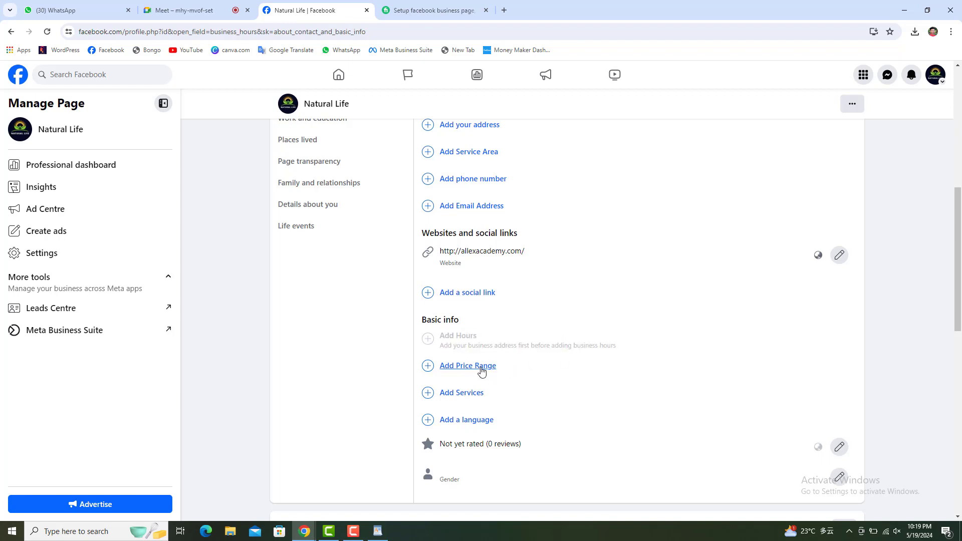
scroll(482, 370, up, 1)
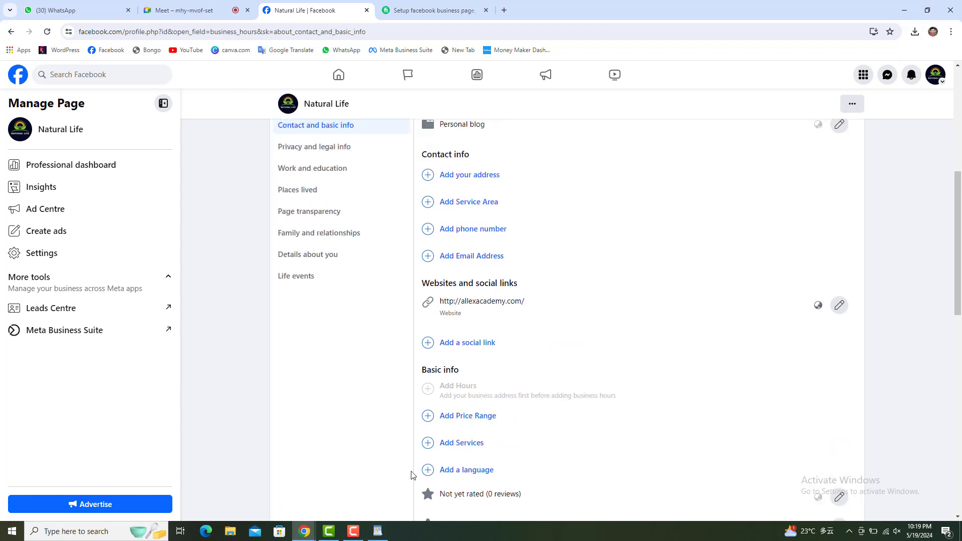
scroll(411, 475, up, 2)
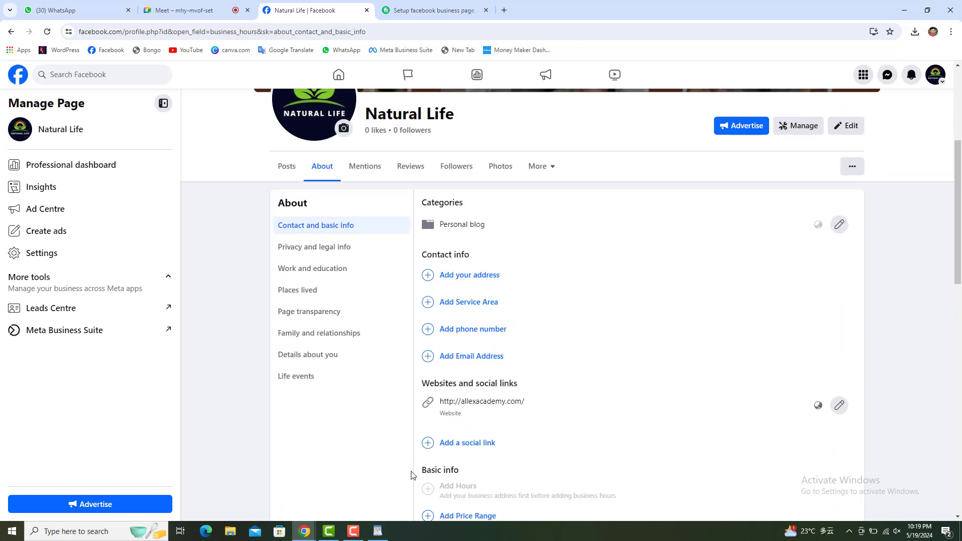
scroll(411, 475, down, 2)
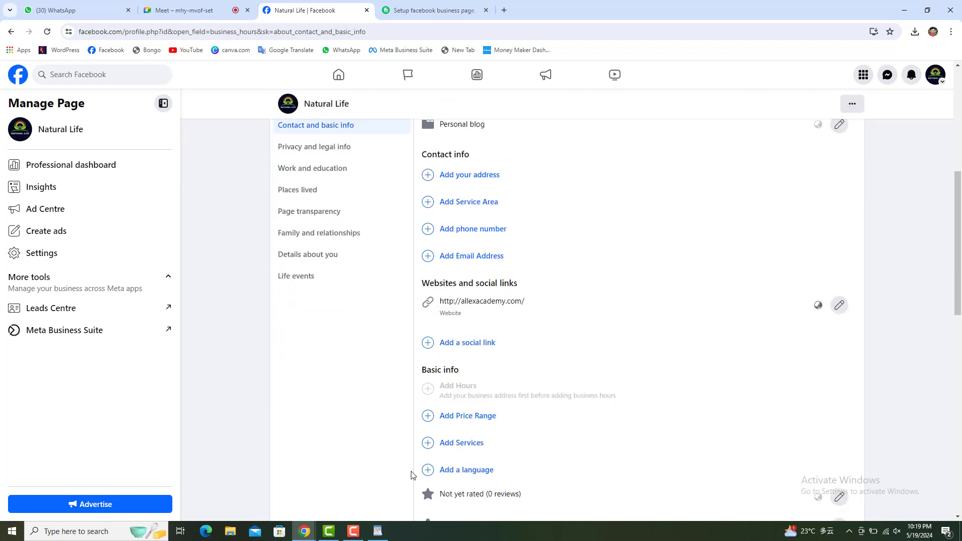
Open the Add your address form and cancel it without saving.
click(458, 178)
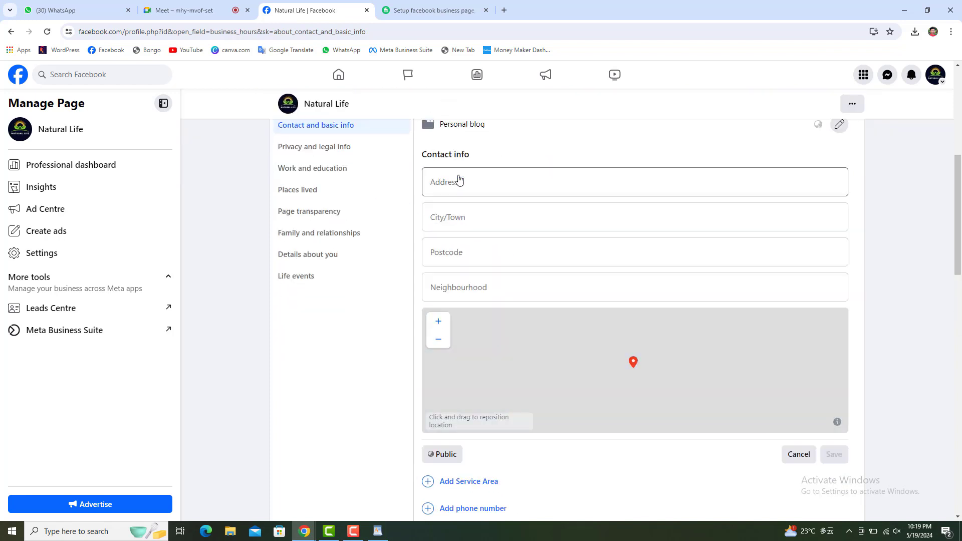
click(799, 455)
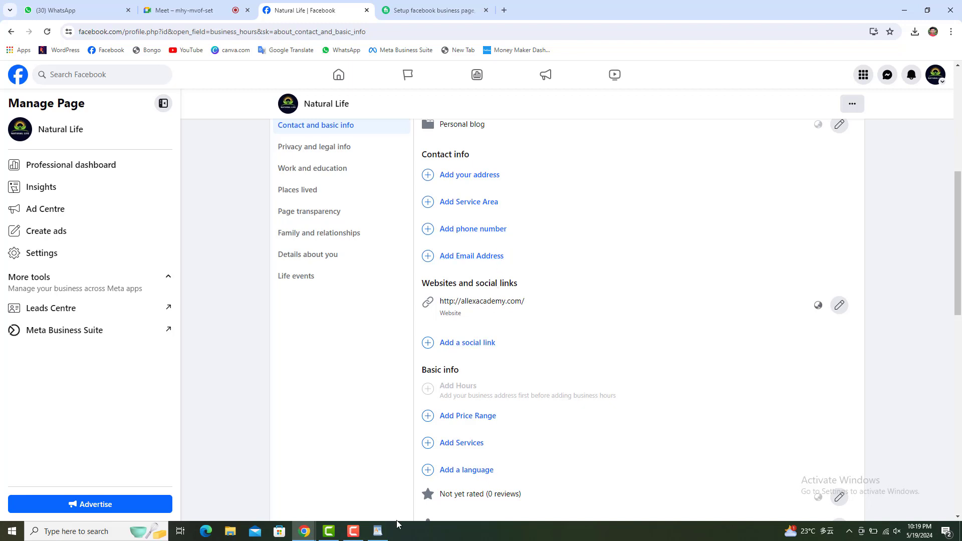
click(381, 531)
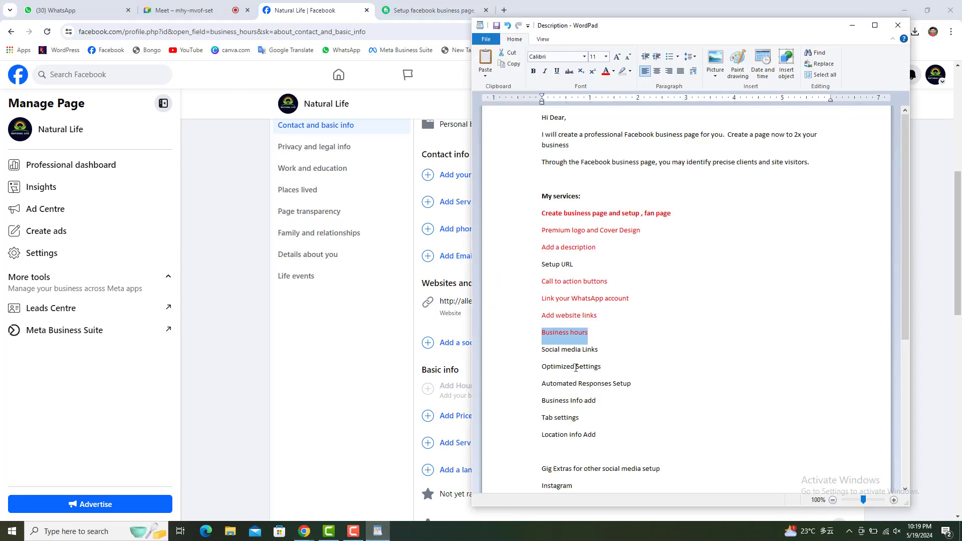
drag(600, 350, 537, 351)
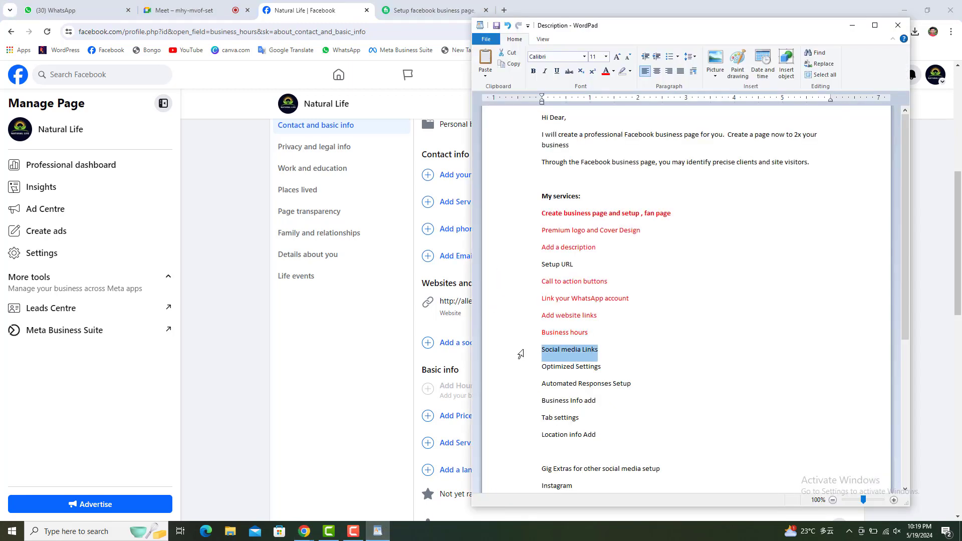
click(377, 357)
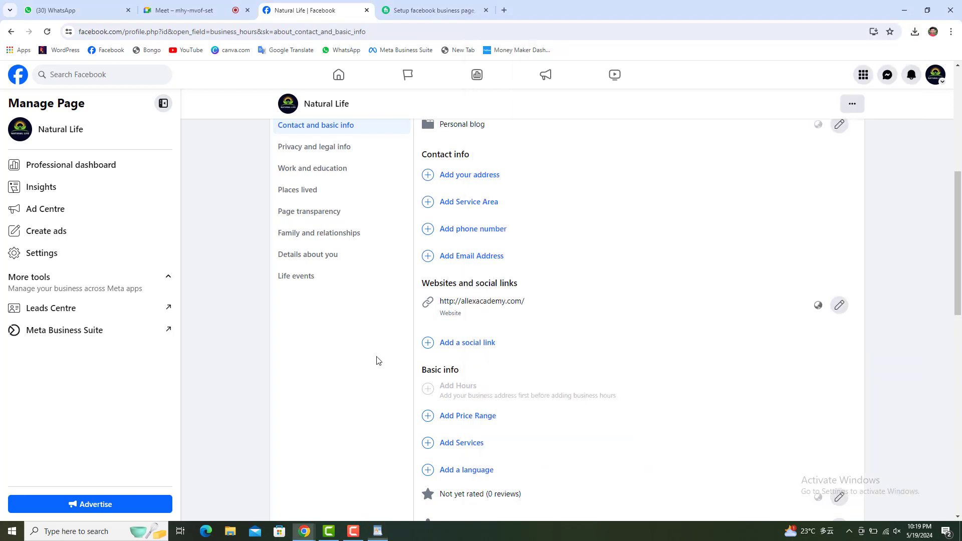
Add a social link username entry and set its network to Instagram.
click(452, 344)
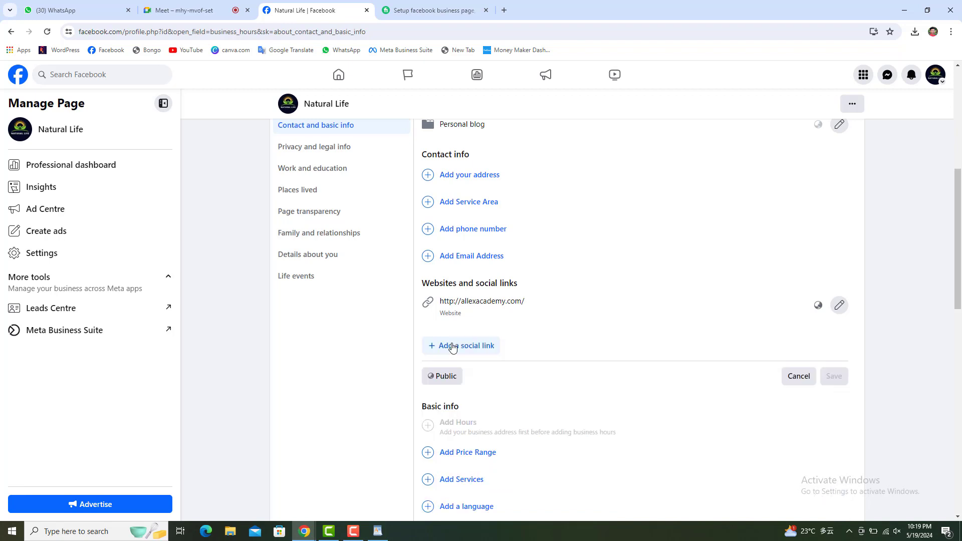
scroll(453, 347, down, 1)
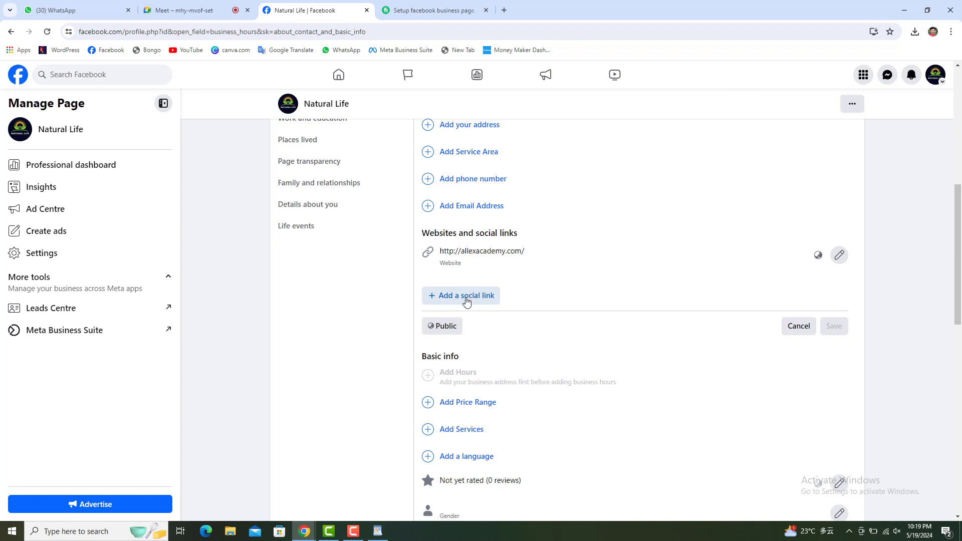
click(473, 298)
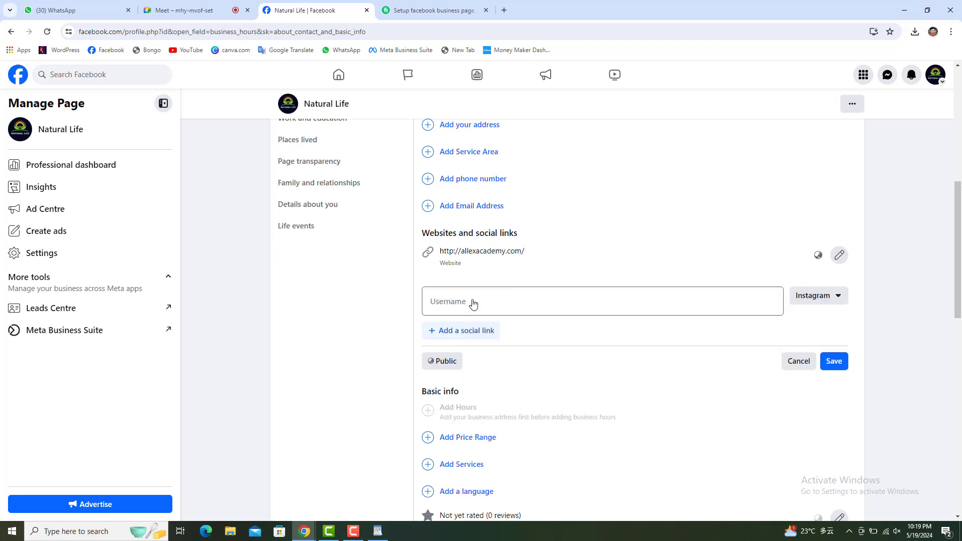
click(473, 302)
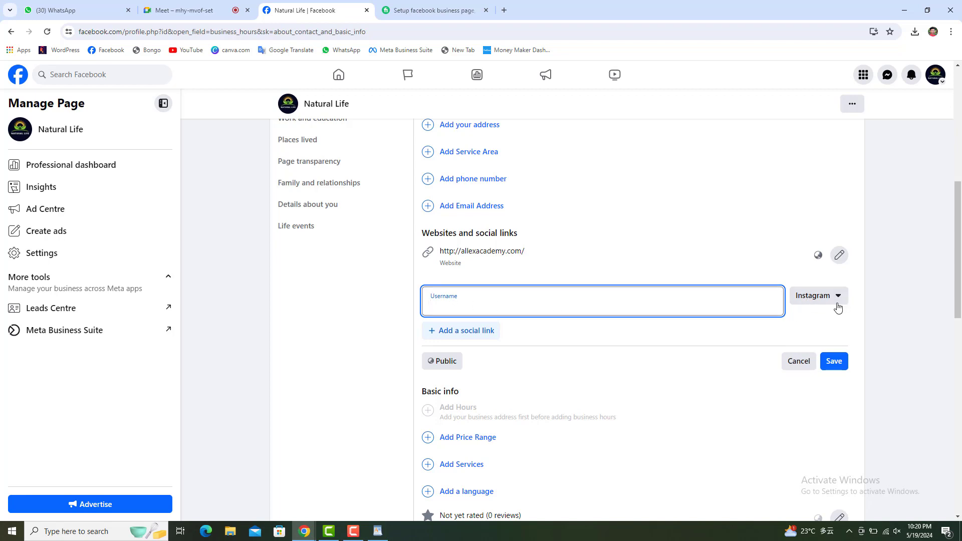
click(813, 297)
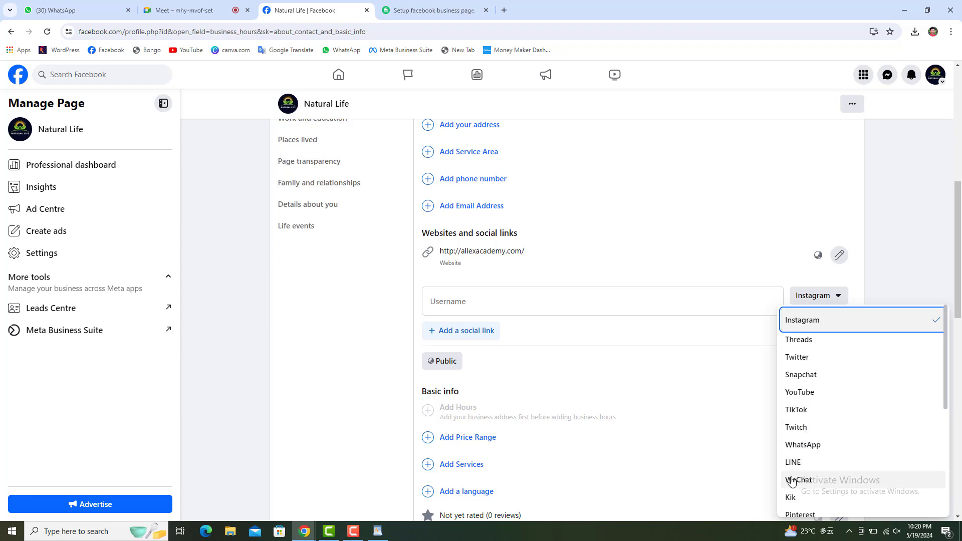
scroll(792, 481, down, 2)
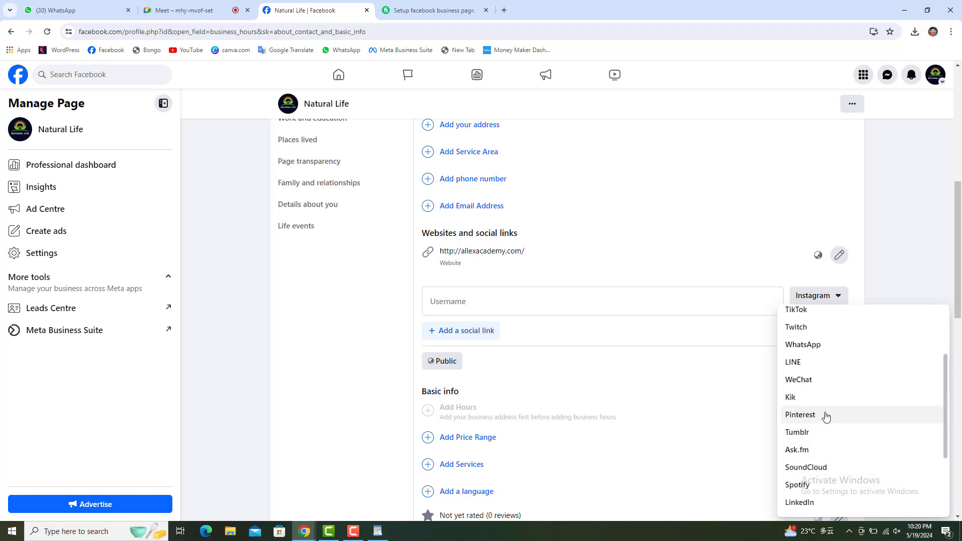
scroll(824, 419, down, 3)
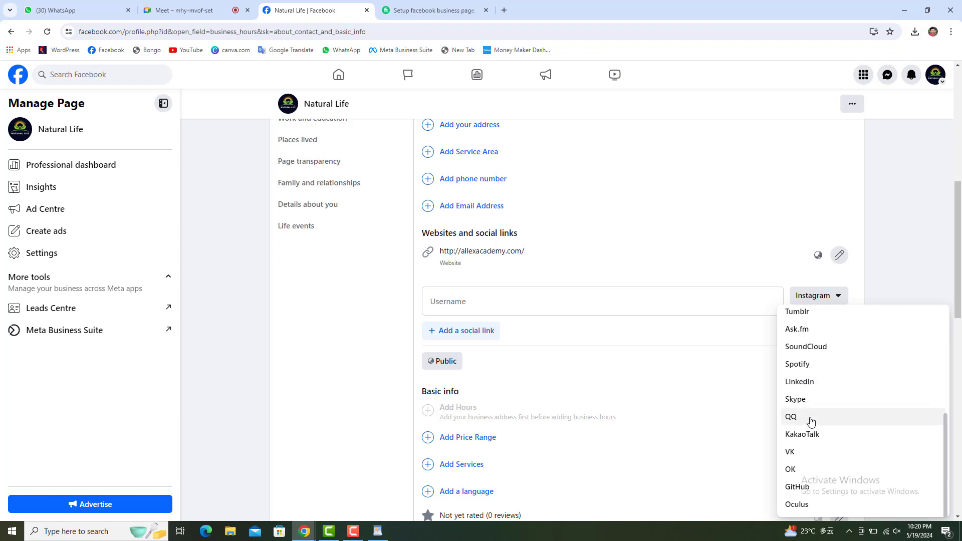
scroll(811, 422, up, 5)
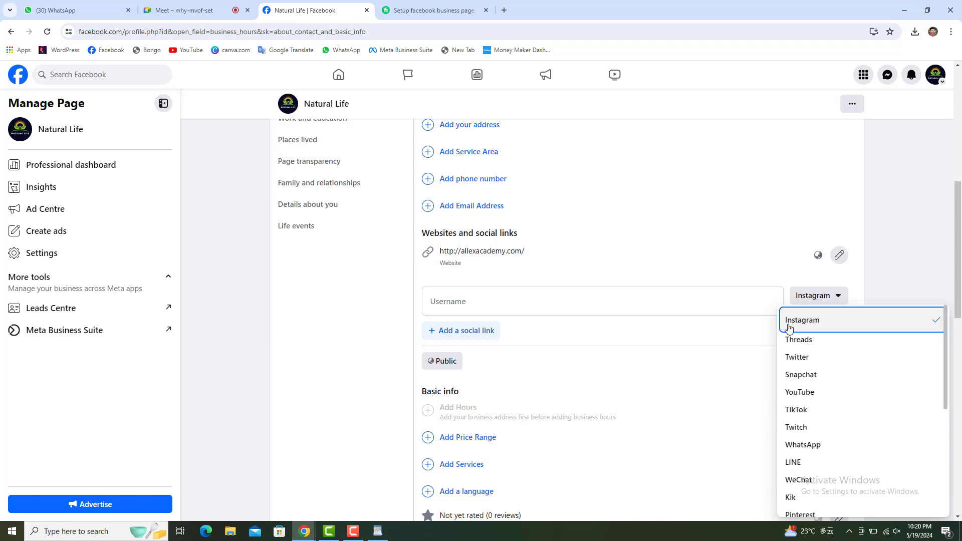
click(819, 328)
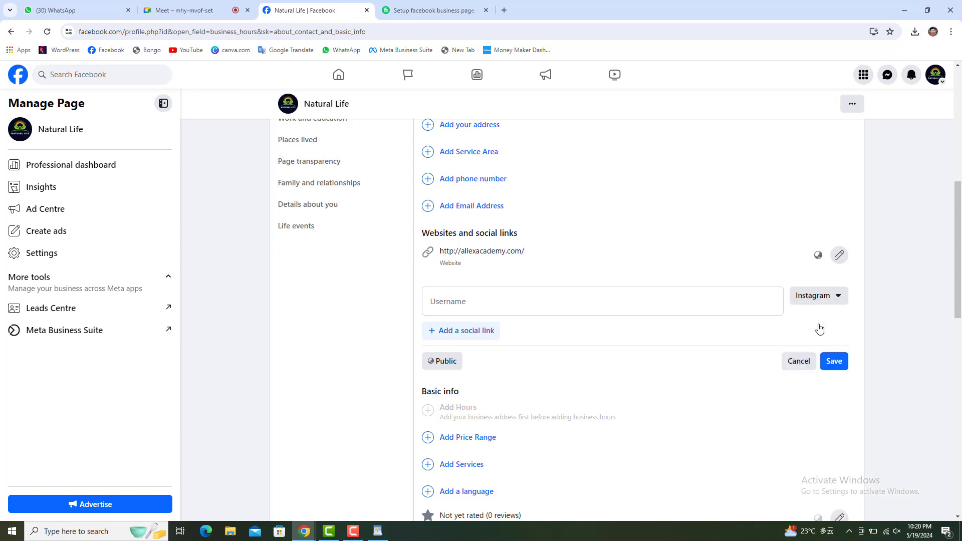
click(820, 303)
click(810, 356)
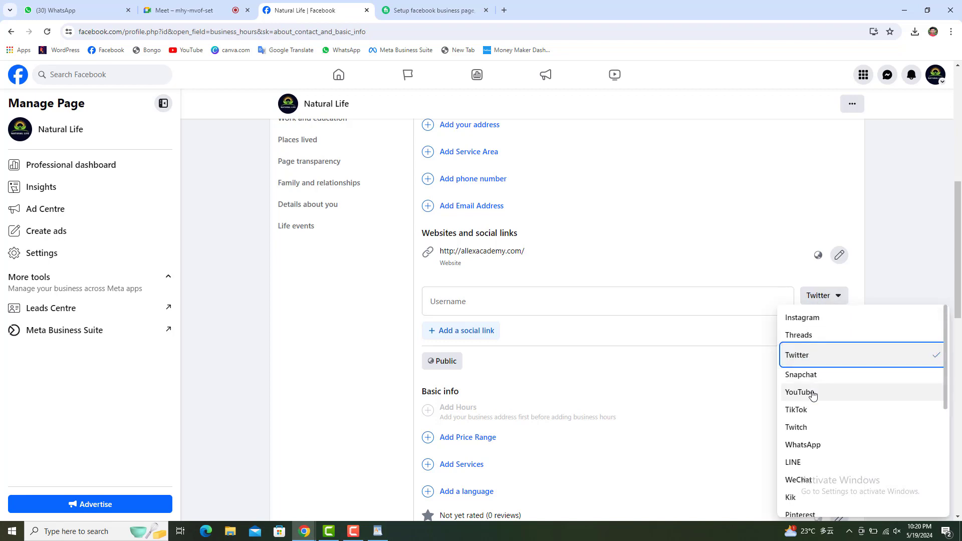
click(816, 320)
Enter the account's username in the Instagram link field.
click(447, 307)
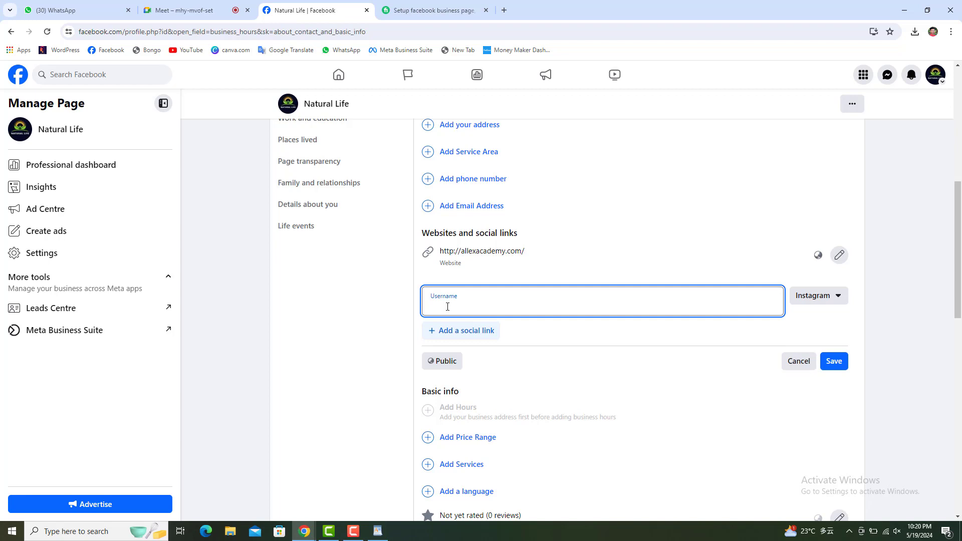
text(@allexrony)
drag(470, 306, 435, 311)
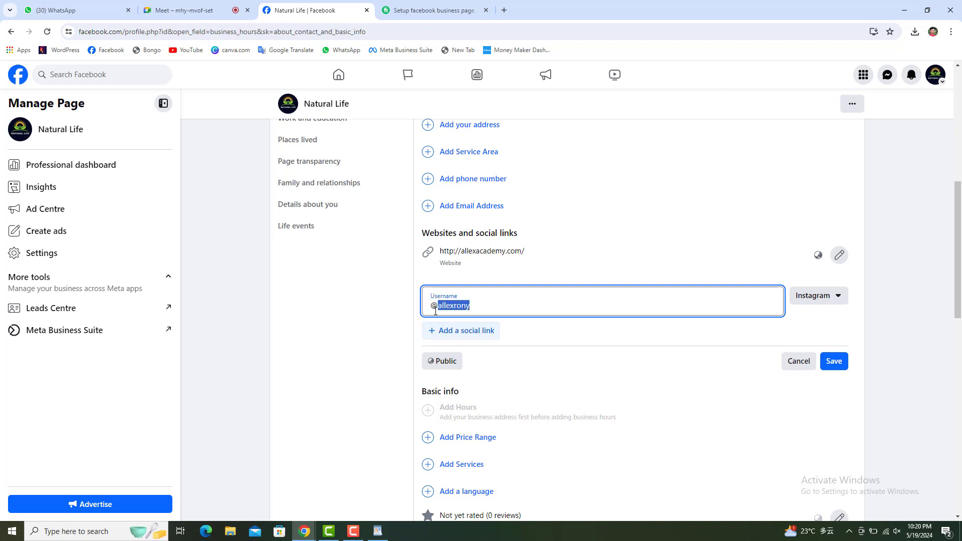
click(476, 312)
drag(480, 309, 417, 315)
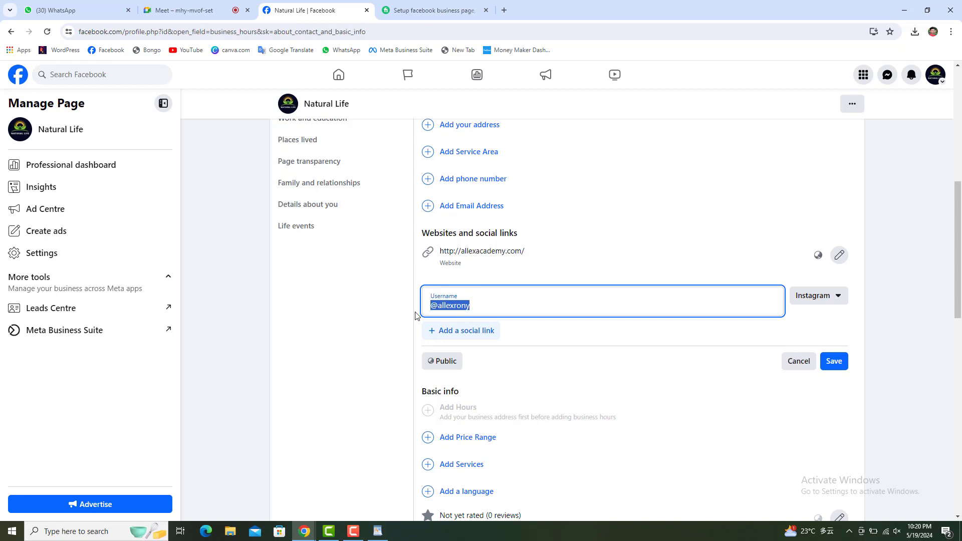
click(683, 303)
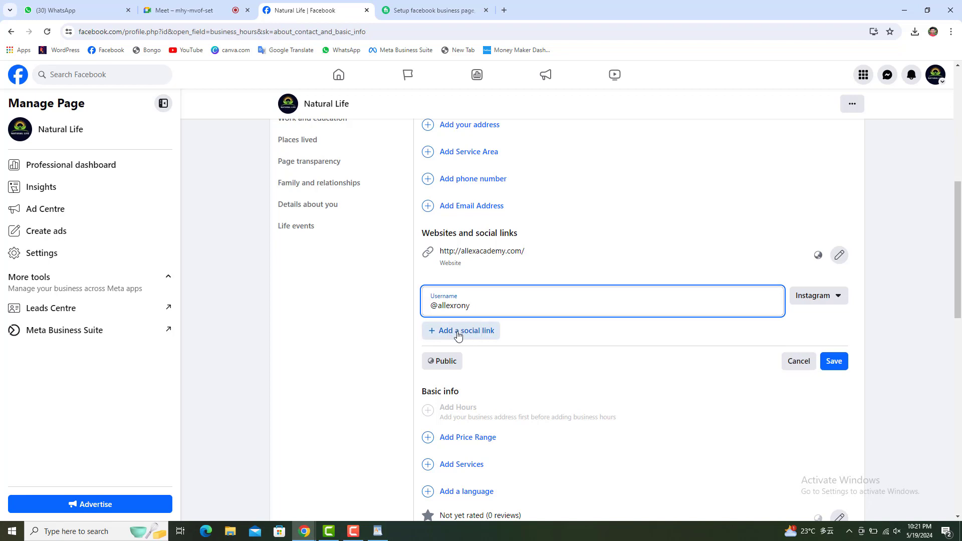
Add a second social link set to Twitter with the same username.
click(477, 335)
click(476, 335)
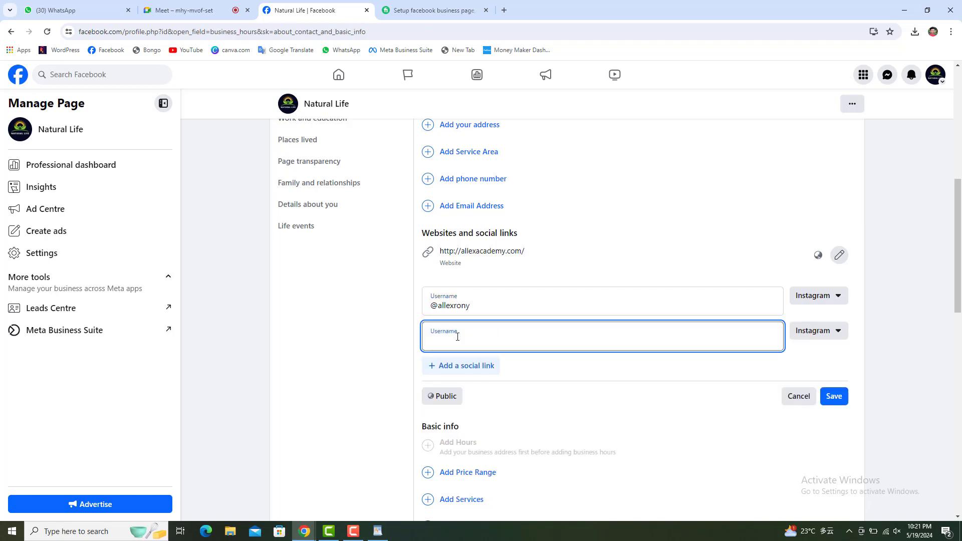
click(848, 330)
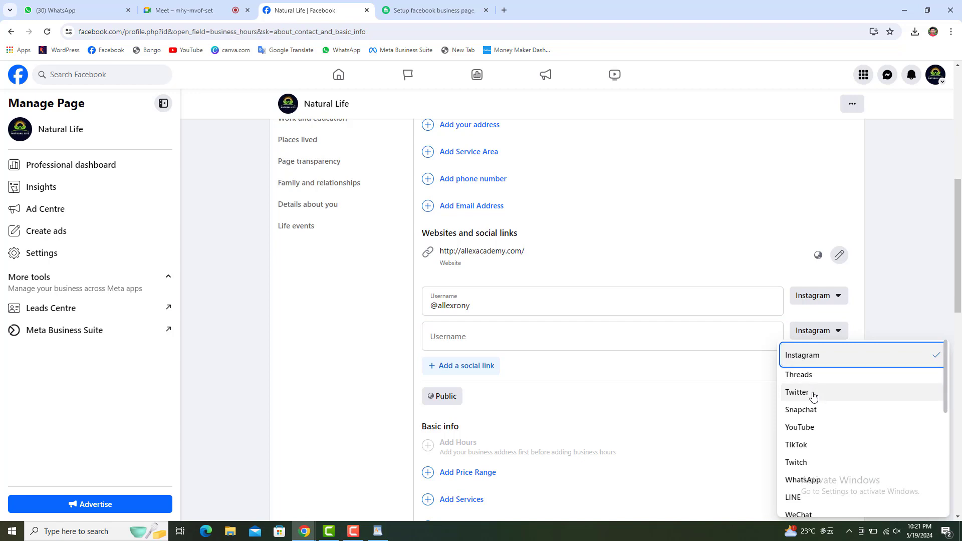
click(810, 392)
click(478, 336)
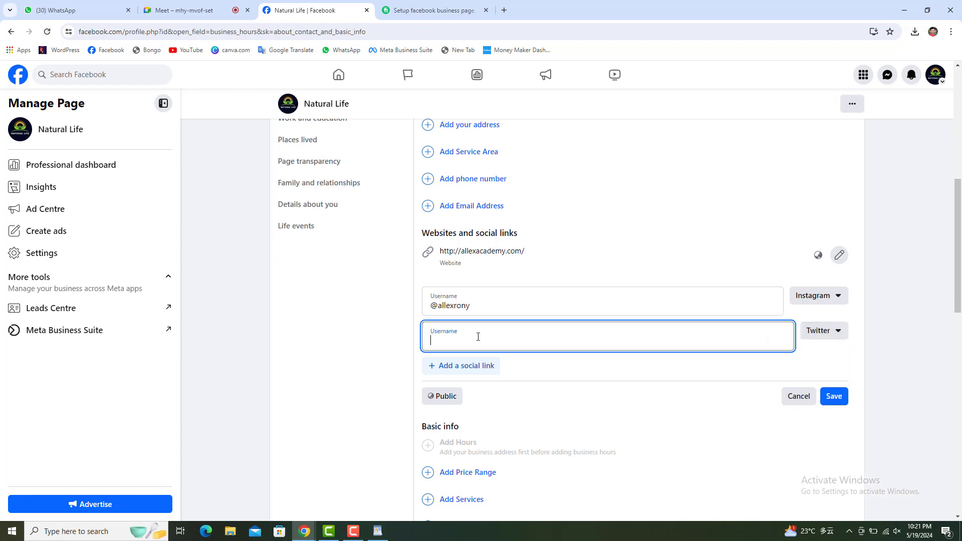
text(@allexrony)
Add a YouTube link, paste the same username into it, and save all three links.
click(447, 374)
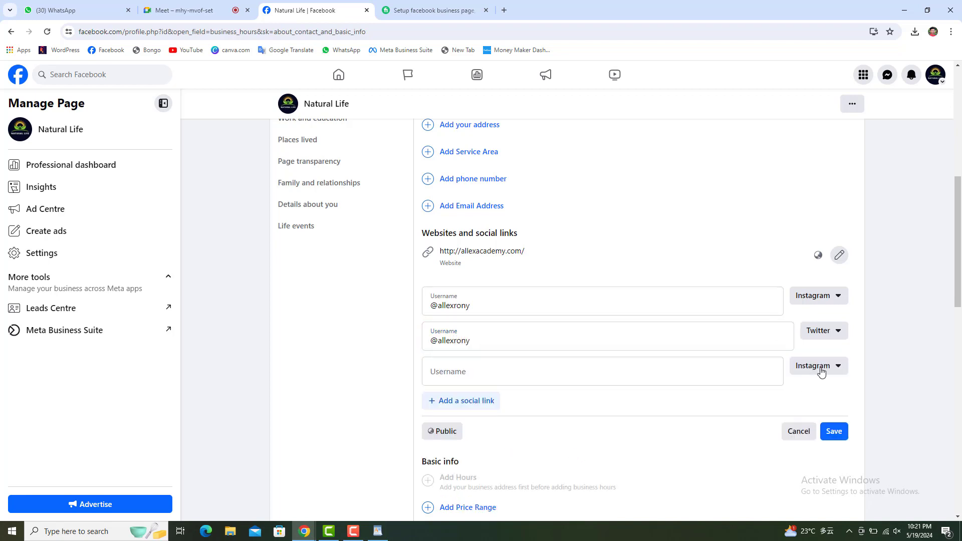
click(821, 367)
click(808, 461)
click(477, 368)
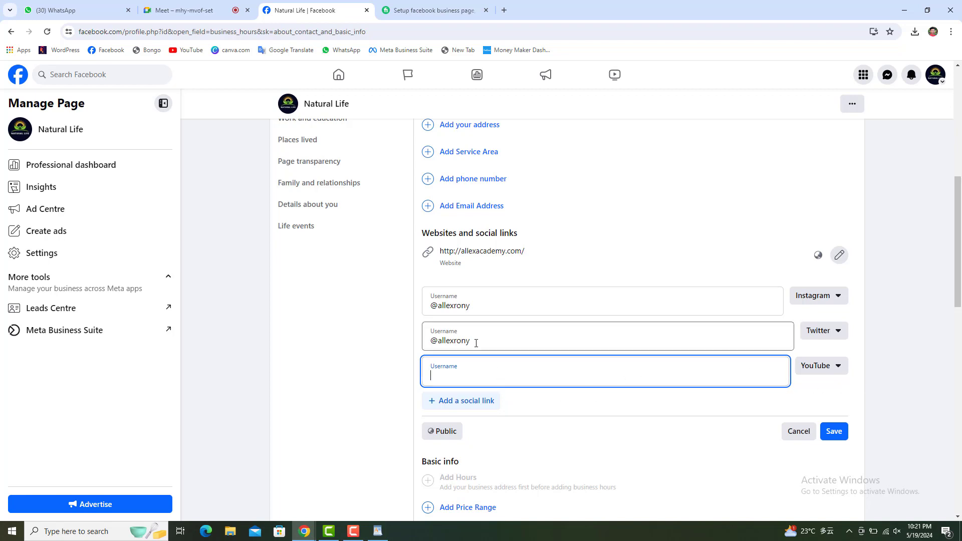
drag(477, 339, 408, 343)
right_click(447, 344)
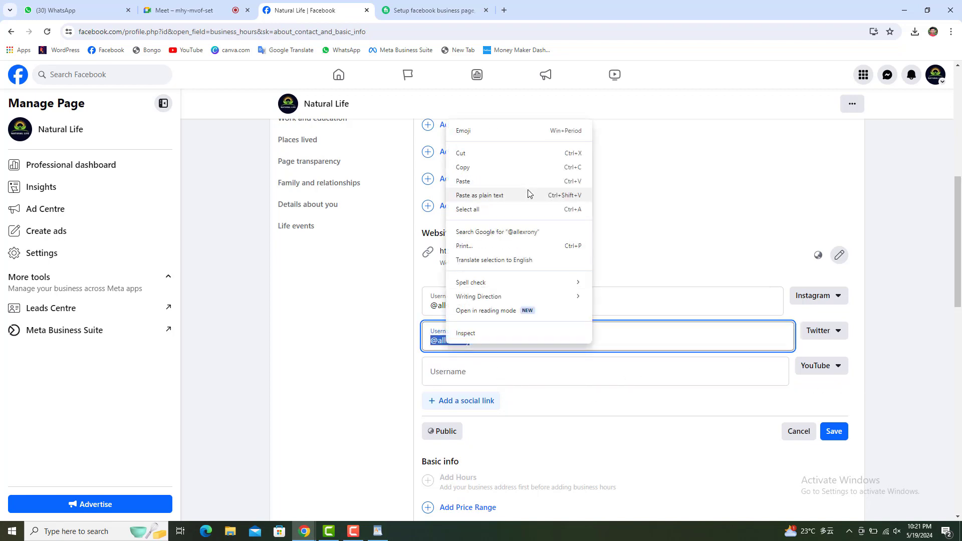
click(481, 168)
click(443, 379)
right_click(443, 380)
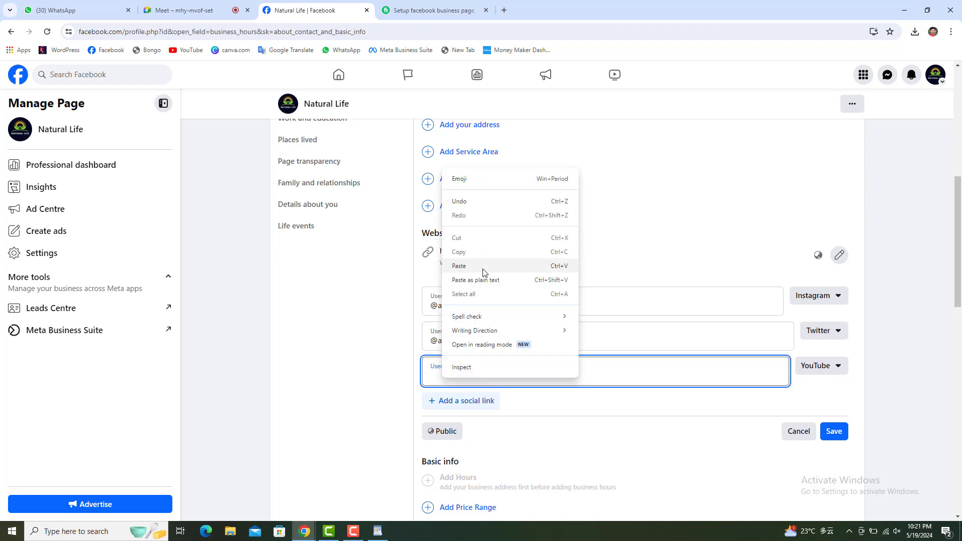
click(489, 268)
click(835, 435)
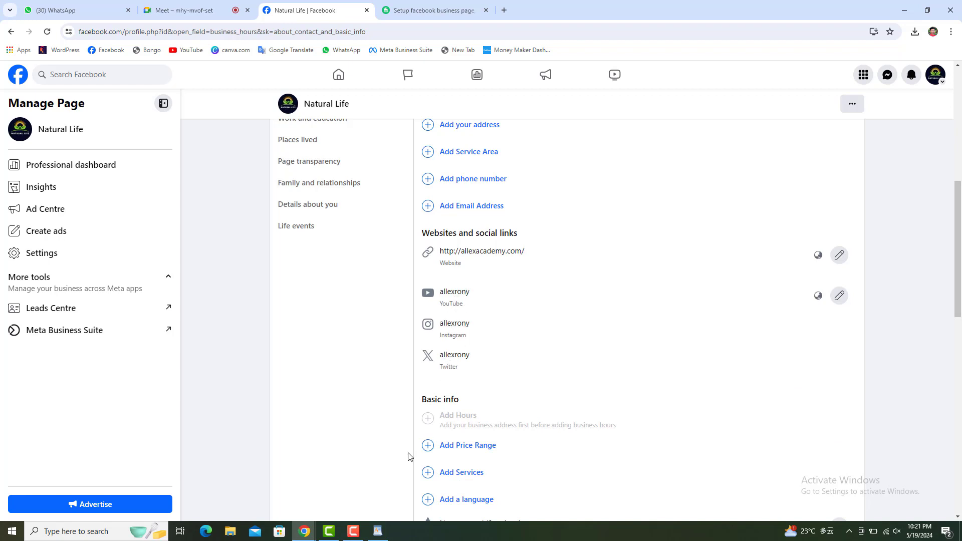
click(377, 532)
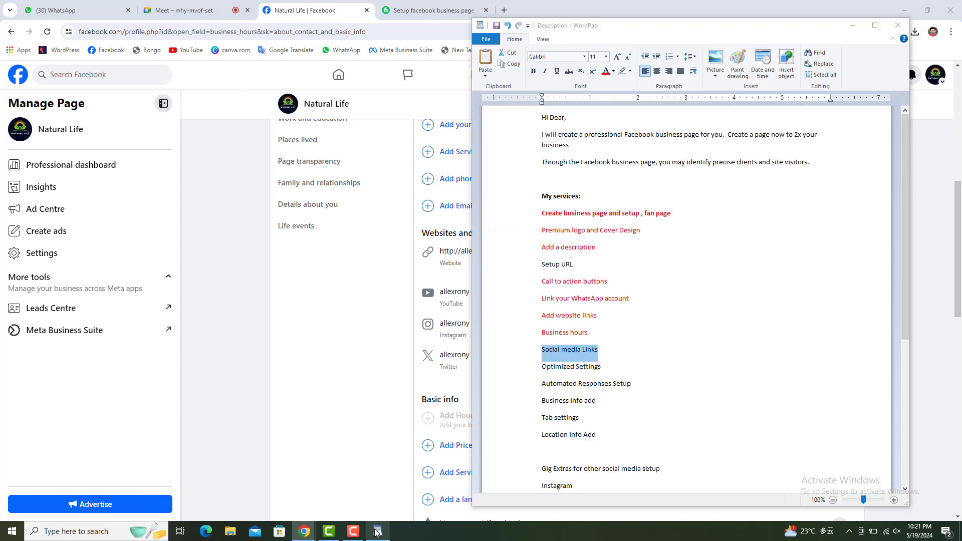
Highlight the Social media Links line in the notes and return to Facebook.
click(567, 351)
drag(606, 350, 533, 352)
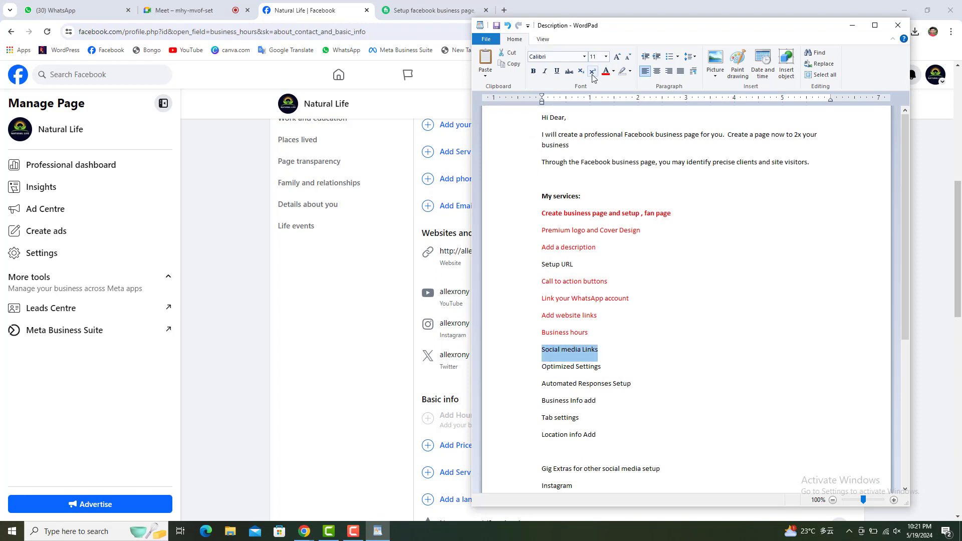
click(335, 334)
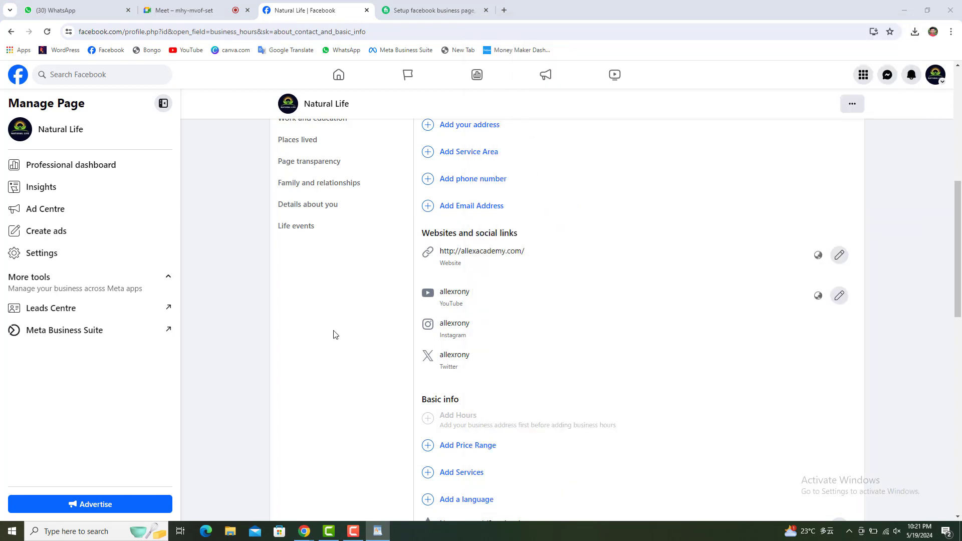
scroll(341, 334, down, 3)
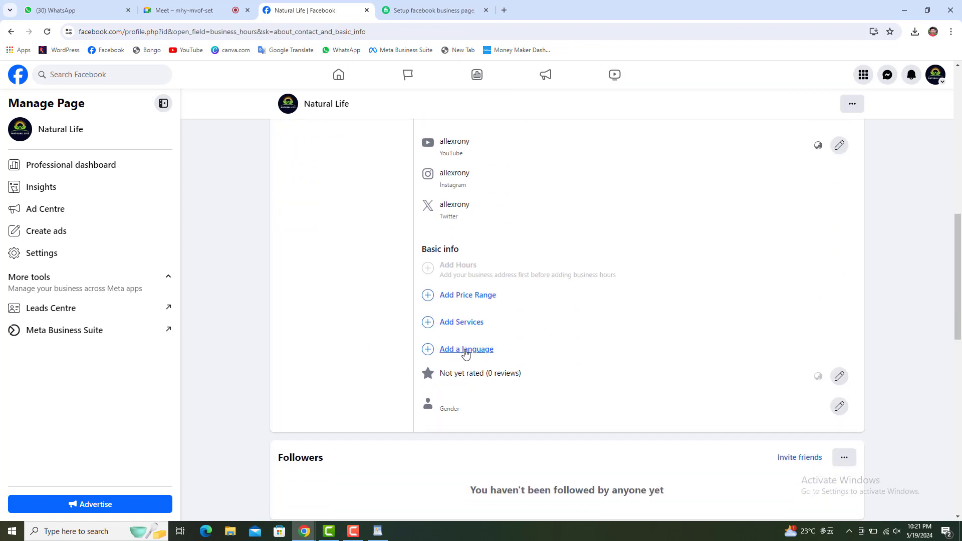
Search 'eng', pick English as the page language, and save it.
click(465, 350)
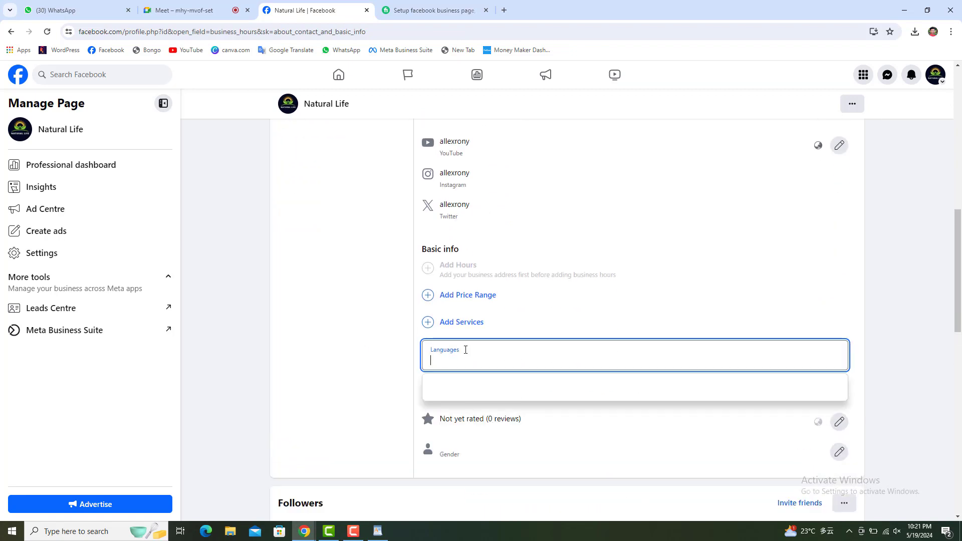
text(en)
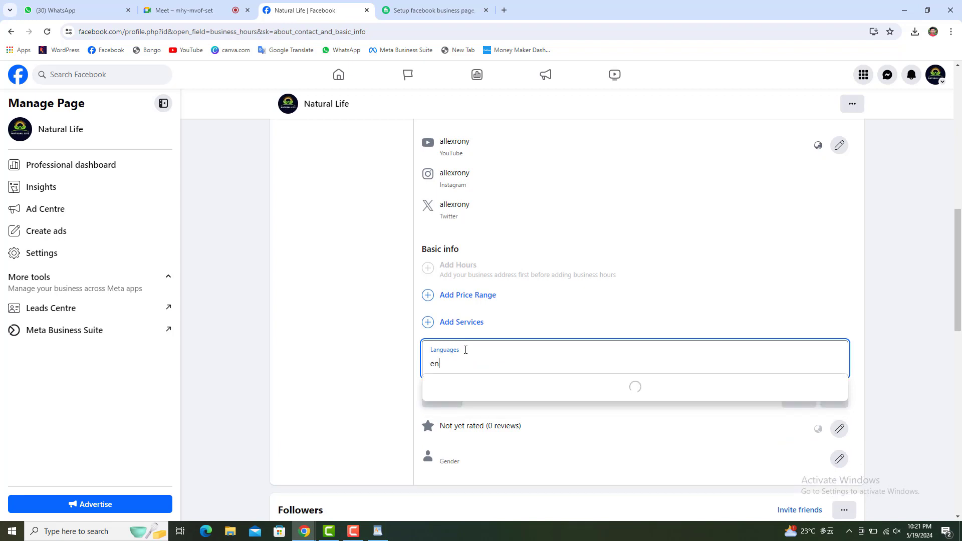
text(g)
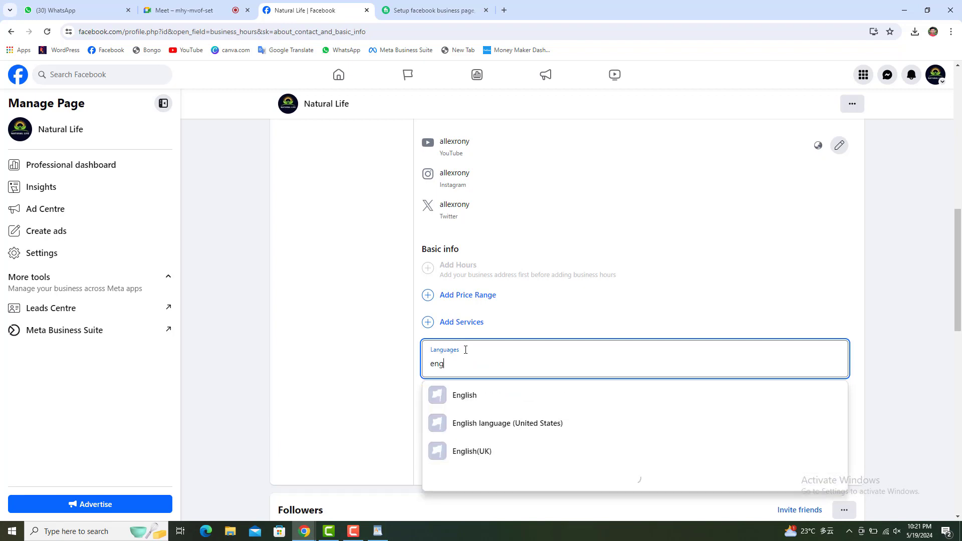
click(490, 408)
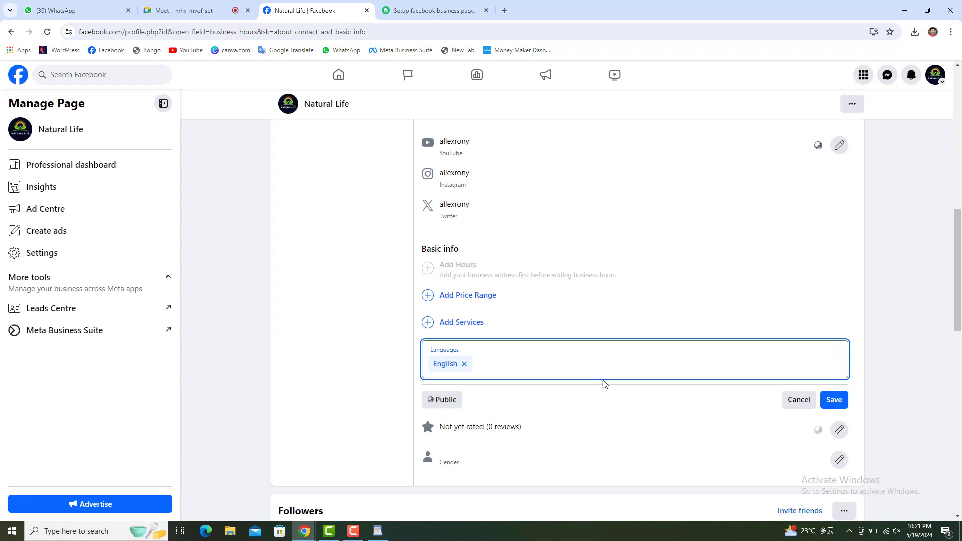
click(834, 400)
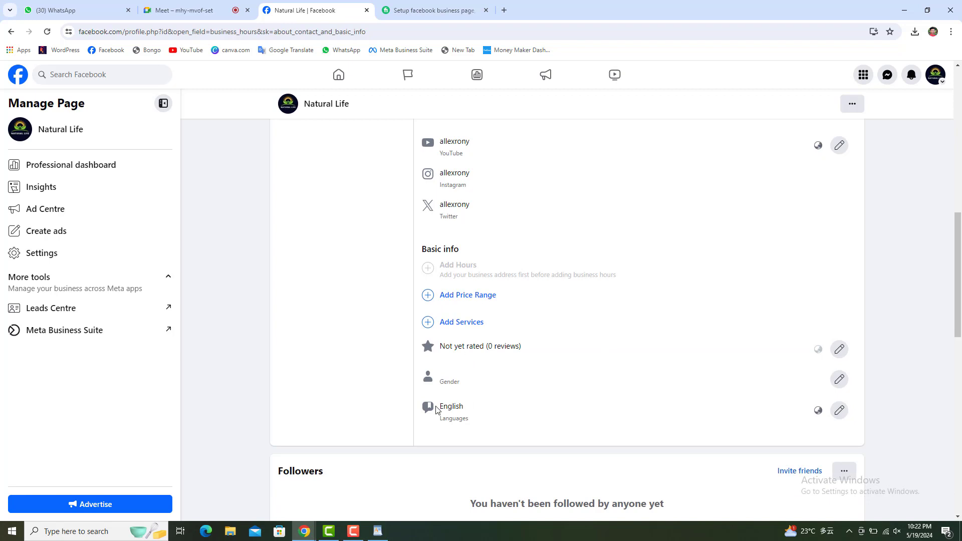
Insert an 'Add Languages' line after Social media Links in the WordPad notes.
drag(470, 419, 441, 422)
right_click(448, 421)
click(461, 315)
click(378, 532)
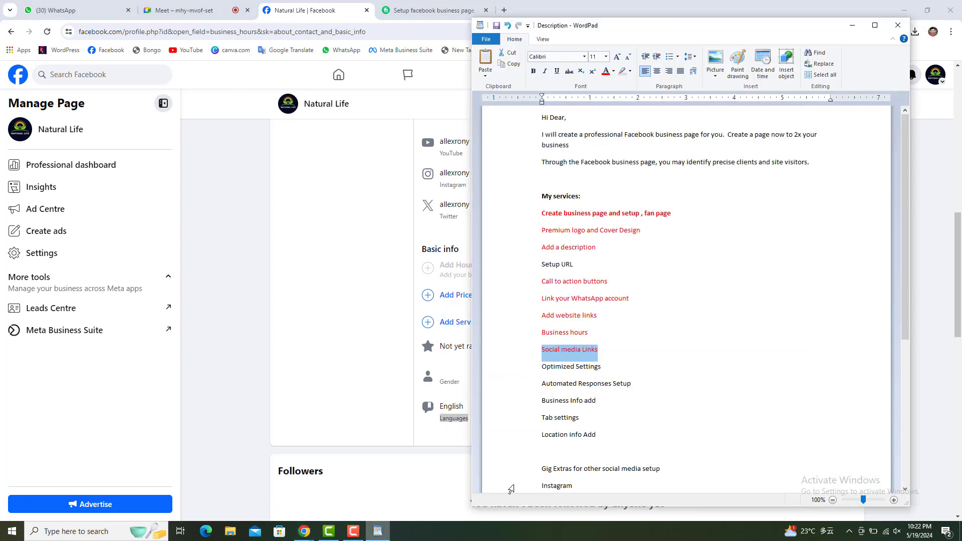
click(615, 348)
key(Return)
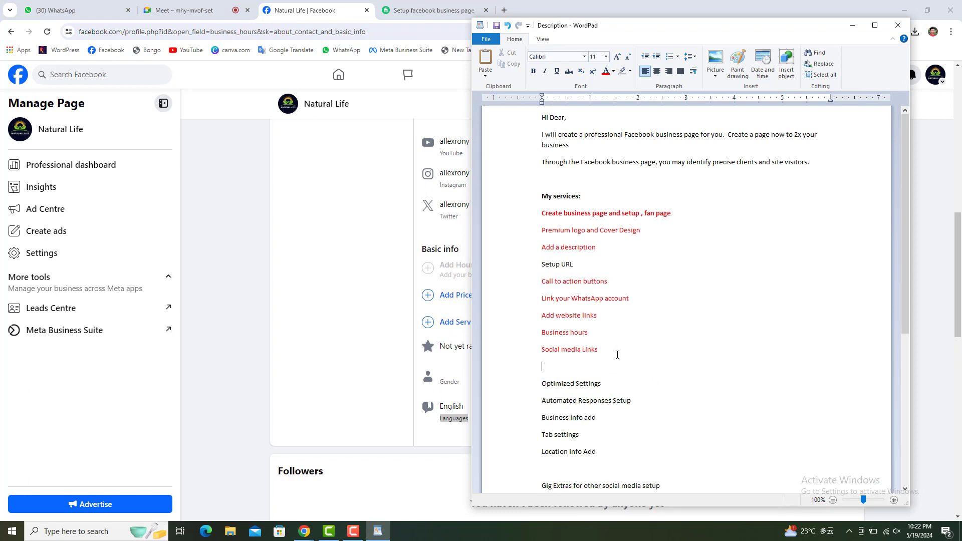
text(Add Languages)
drag(601, 368, 543, 370)
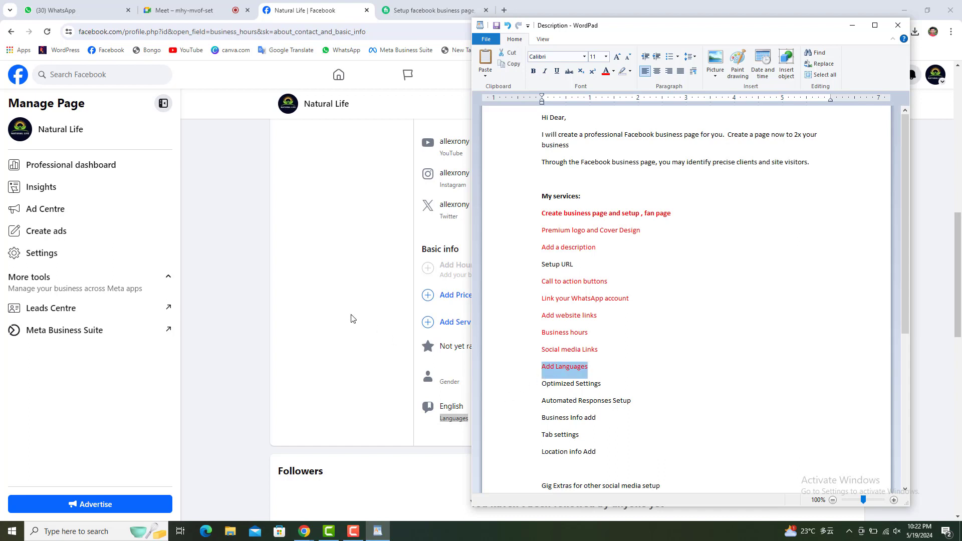
click(354, 320)
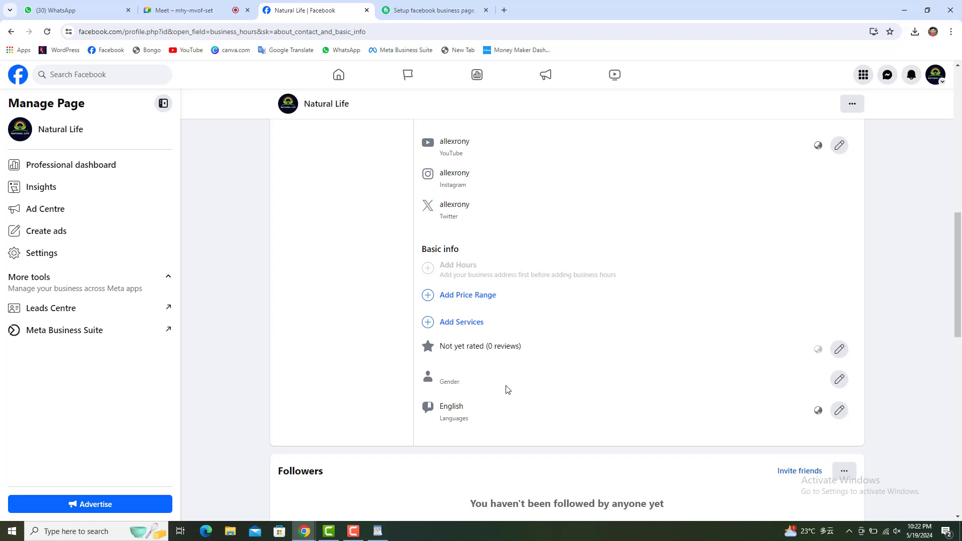
Delete the 'Location info Add' line from the services notes.
click(378, 531)
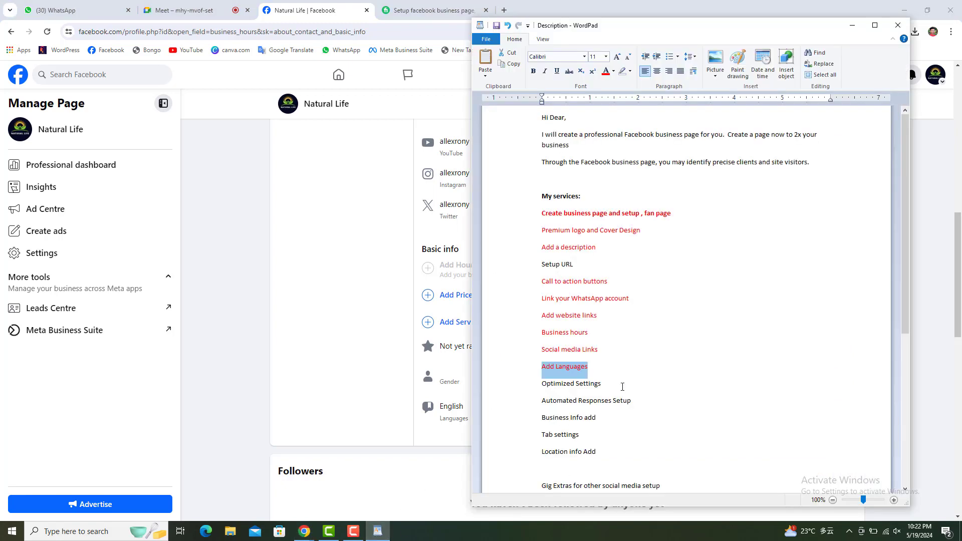
drag(604, 421, 542, 418)
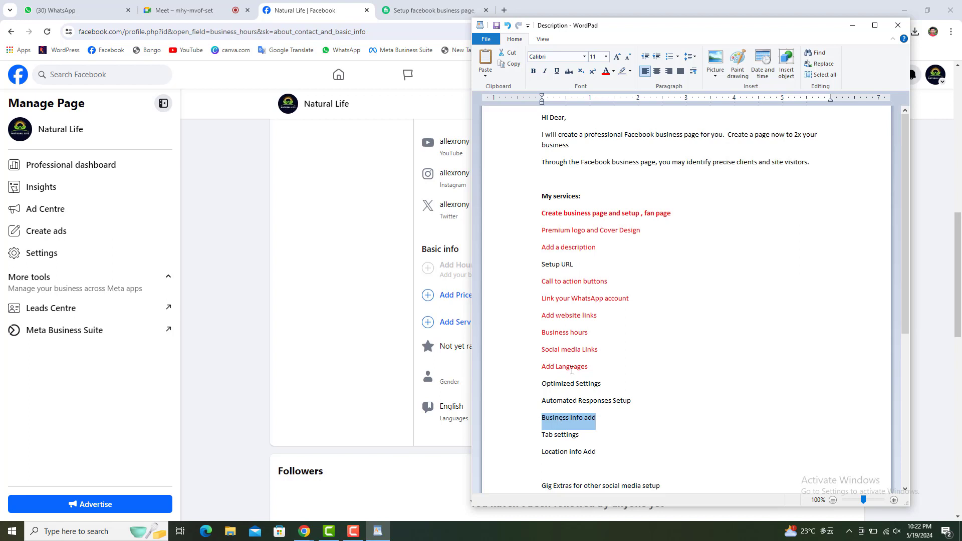
click(593, 334)
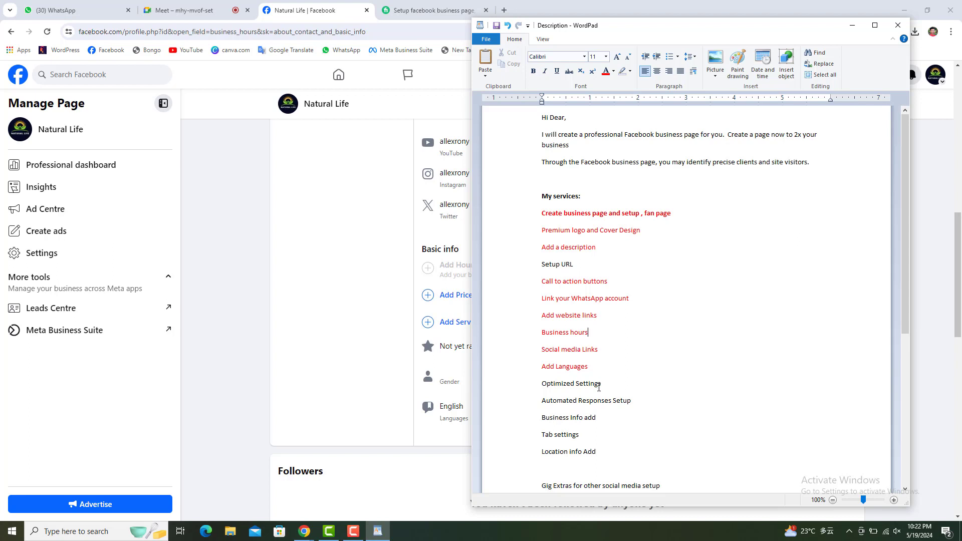
click(526, 419)
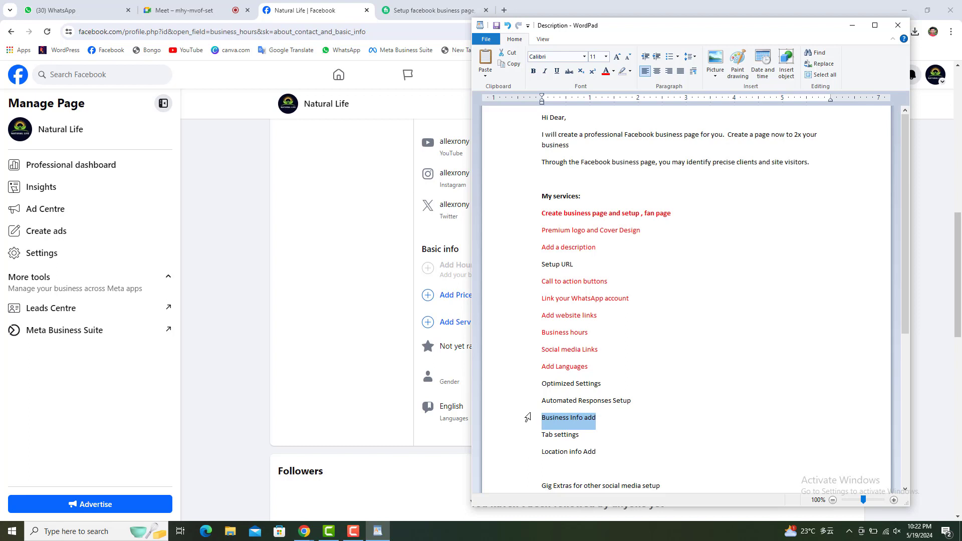
drag(597, 453, 540, 456)
key(BackSpace)
key(BackSpace)
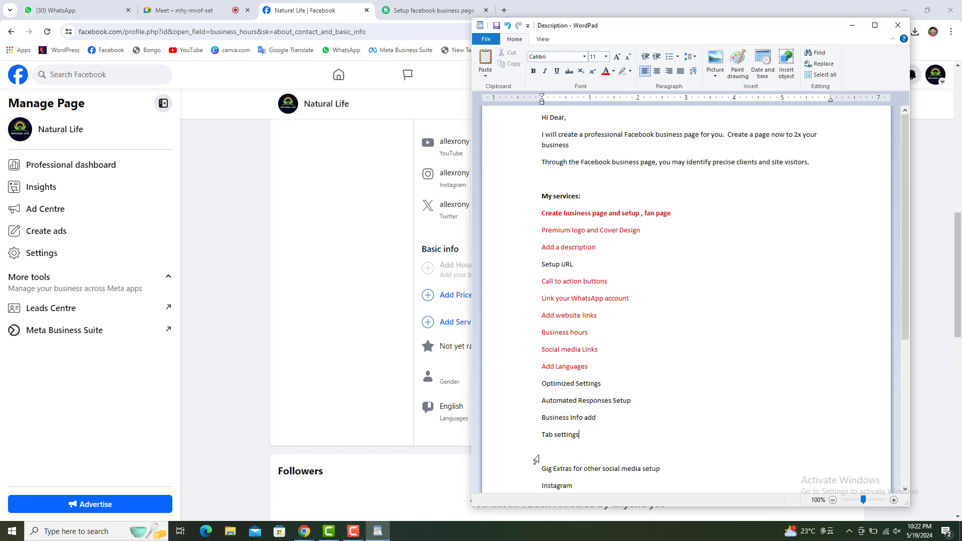
drag(603, 416, 516, 420)
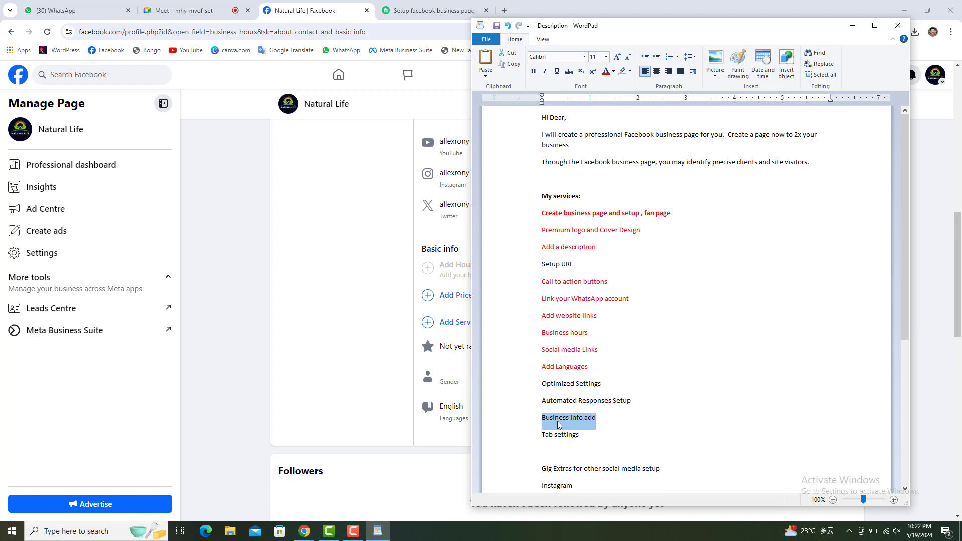
click(333, 405)
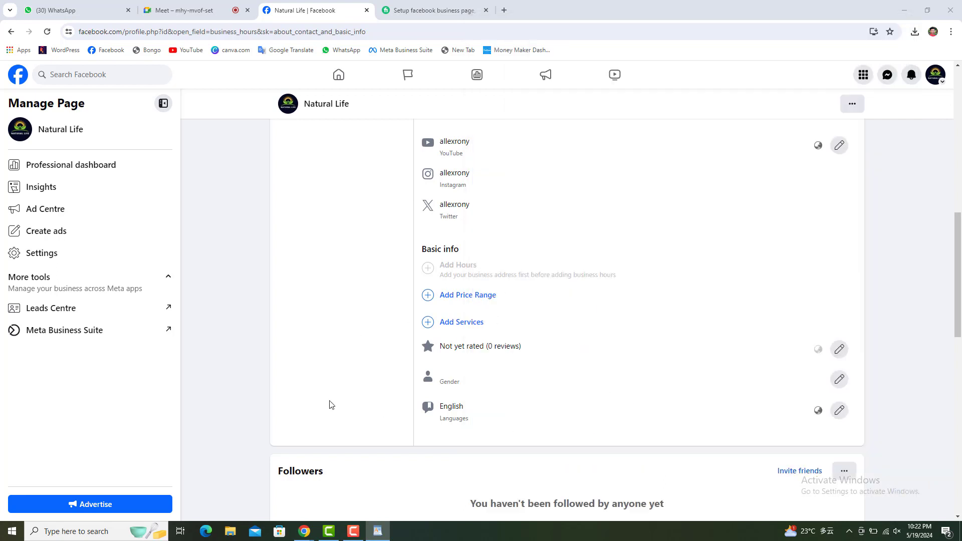
scroll(516, 401, up, 3)
scroll(524, 386, up, 2)
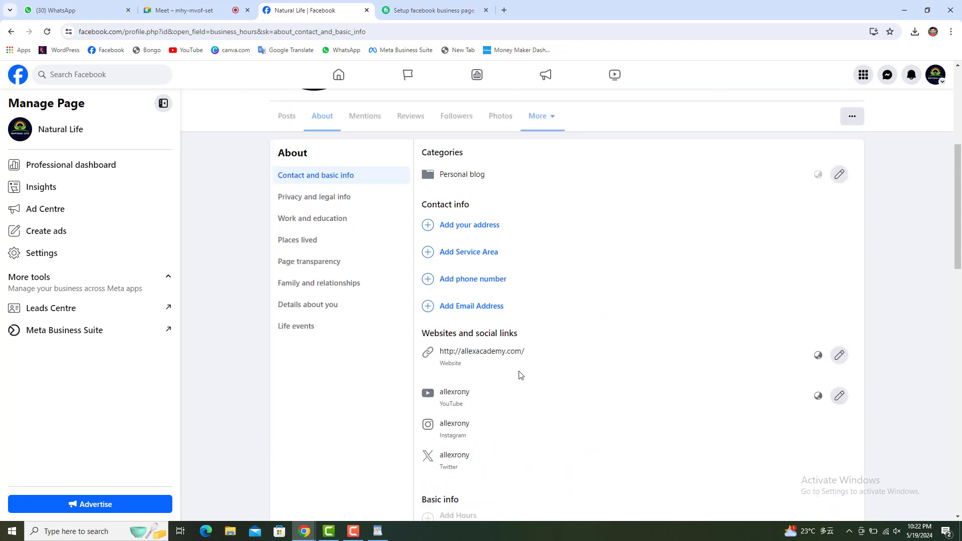
Cancel the unfinished phone-number form and select its 'Add phone number' wording.
click(476, 281)
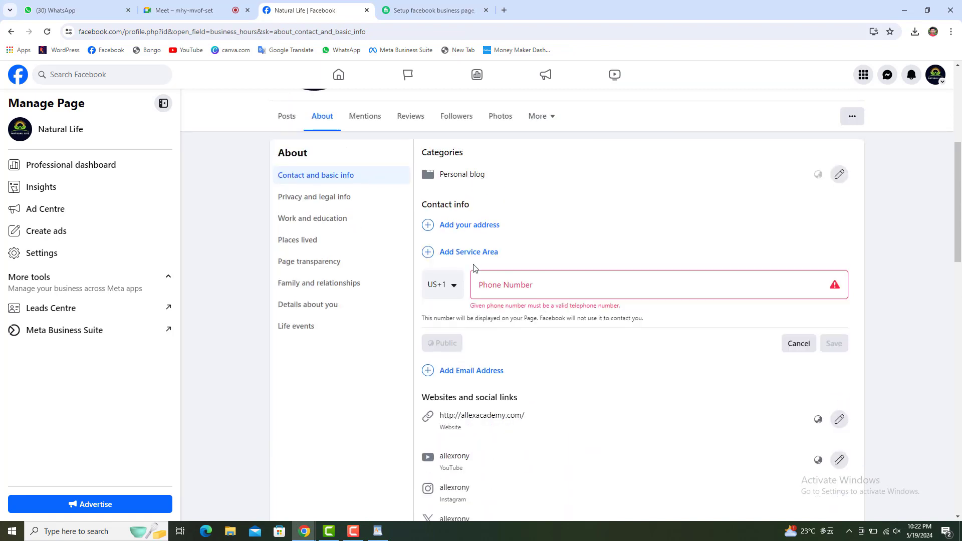
click(802, 344)
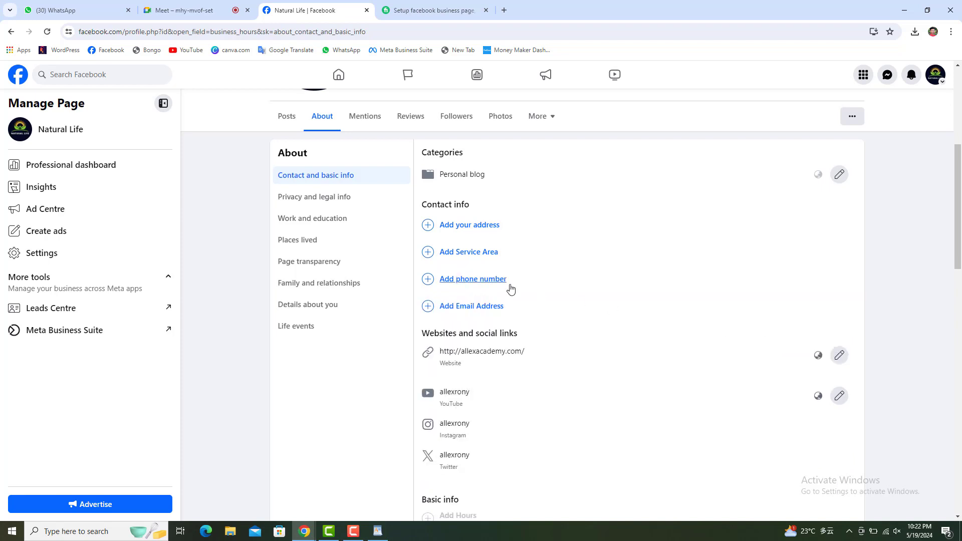
drag(517, 284, 451, 286)
key(ctrl+c)
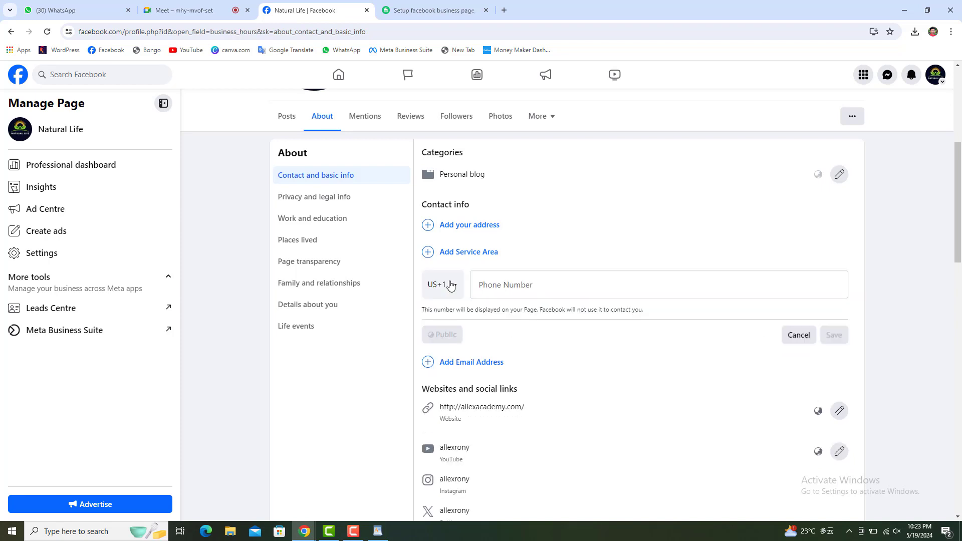
key(ctrl+u)
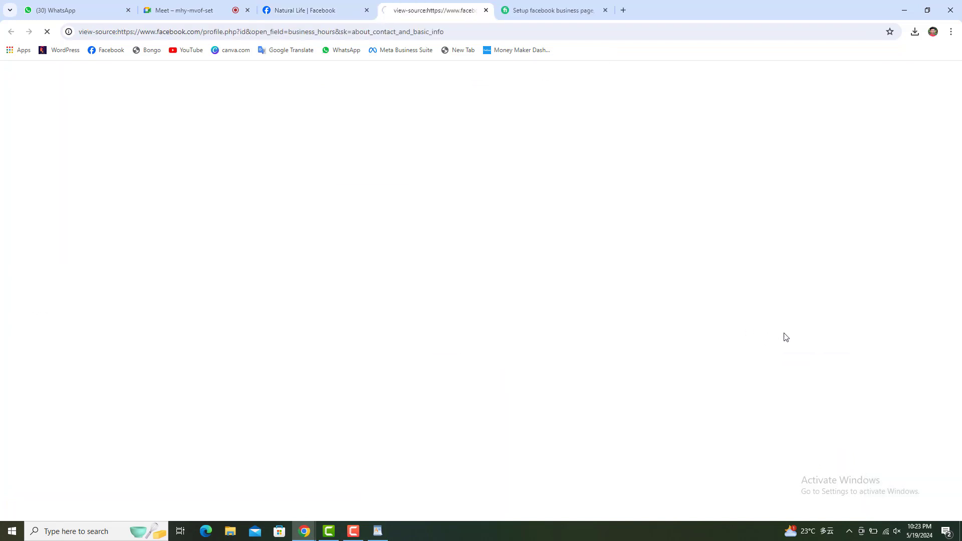
click(484, 10)
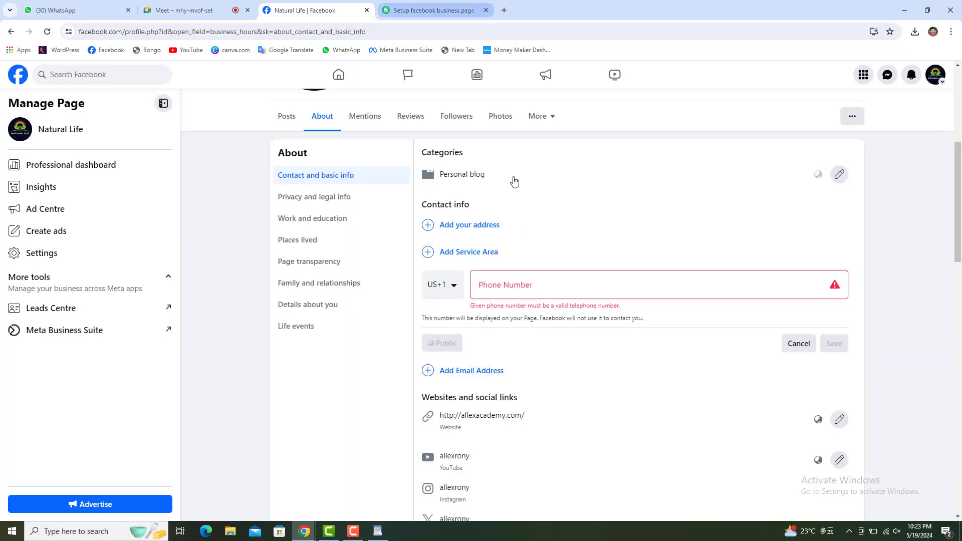
click(798, 344)
drag(508, 280, 553, 265)
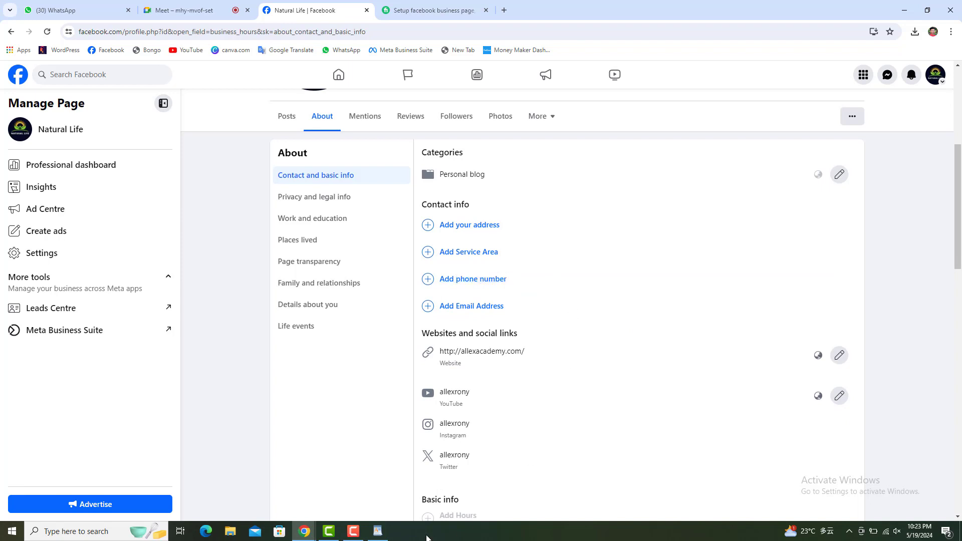
Paste 'Add phone number' as a new line after Add Languages in the notes.
click(378, 531)
click(616, 374)
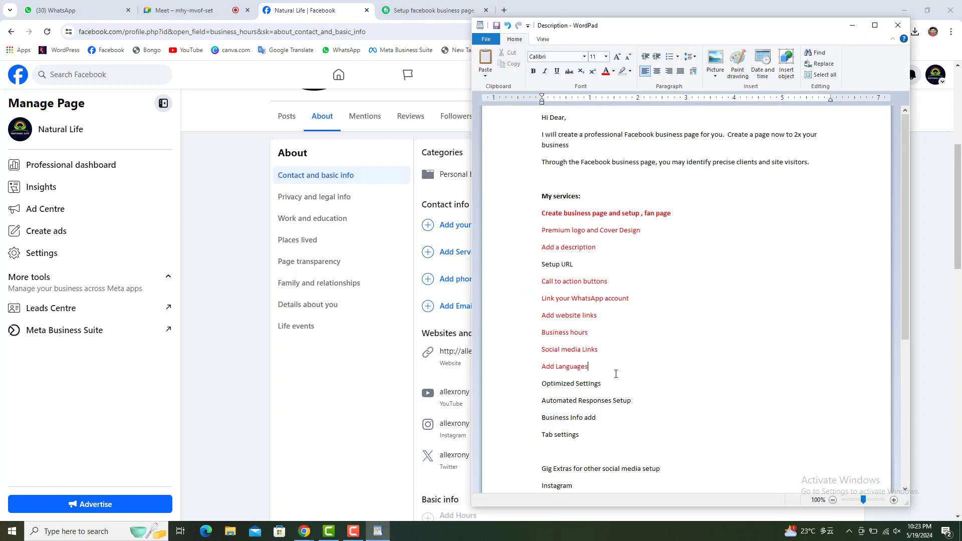
key(Return)
key(ctrl+v)
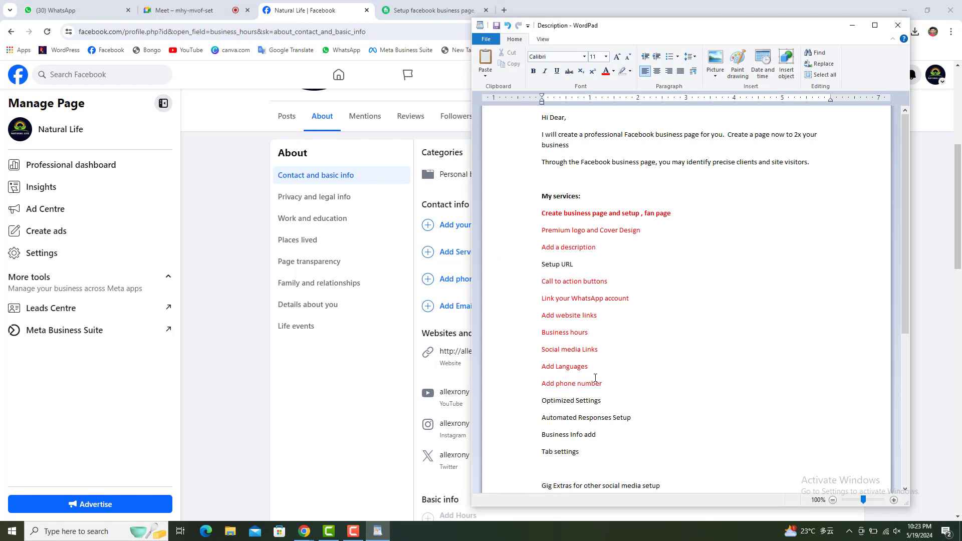
click(329, 410)
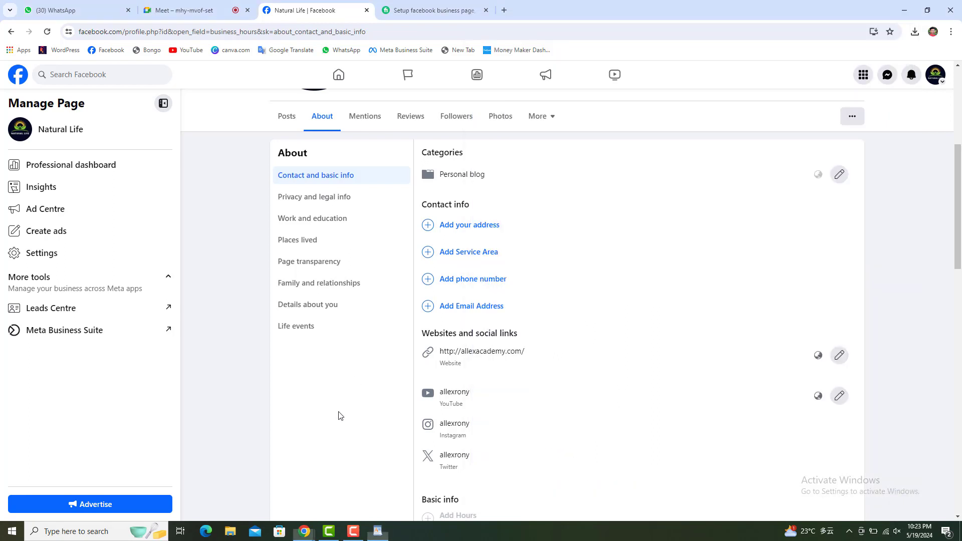
Add the page's mobile number with the Bangladesh BD +880 code, remove the extra digit, and save.
click(486, 288)
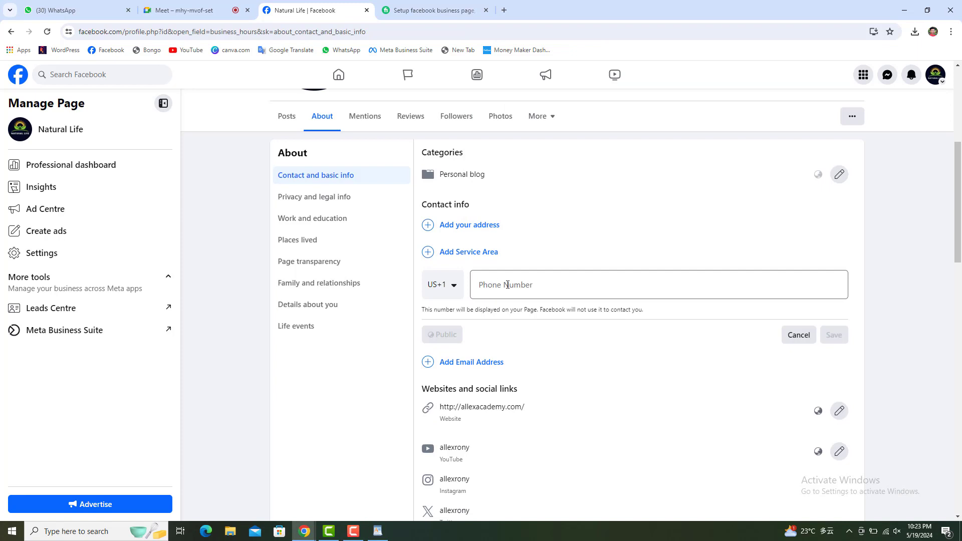
click(507, 284)
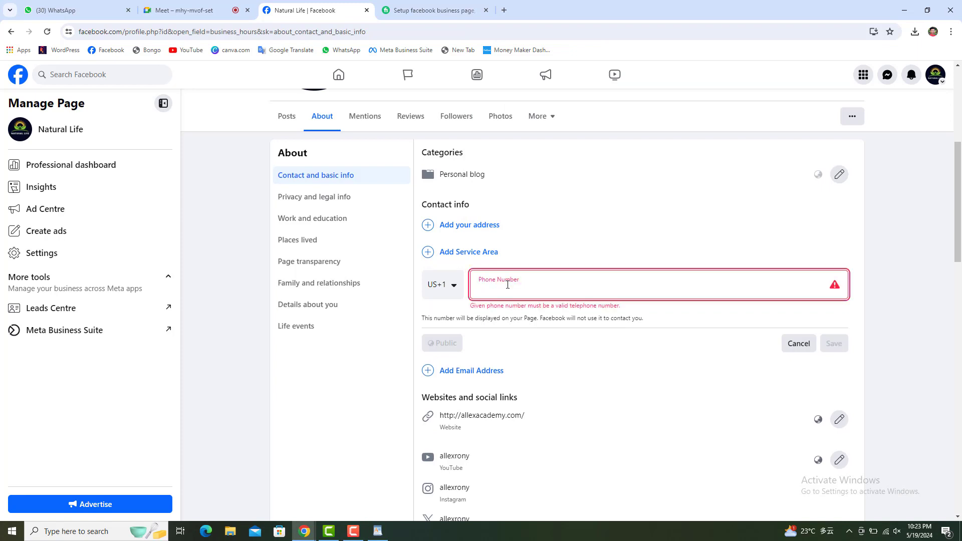
click(455, 290)
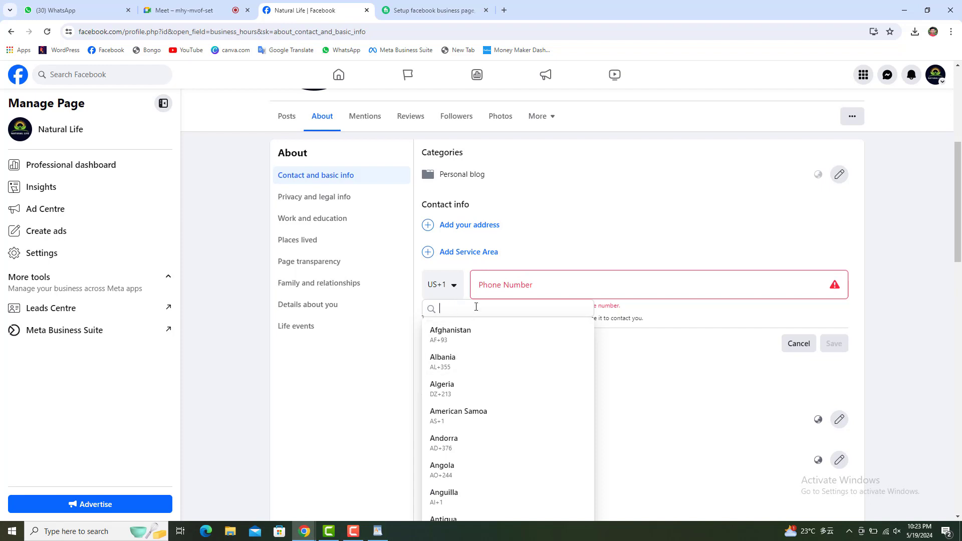
text(ban)
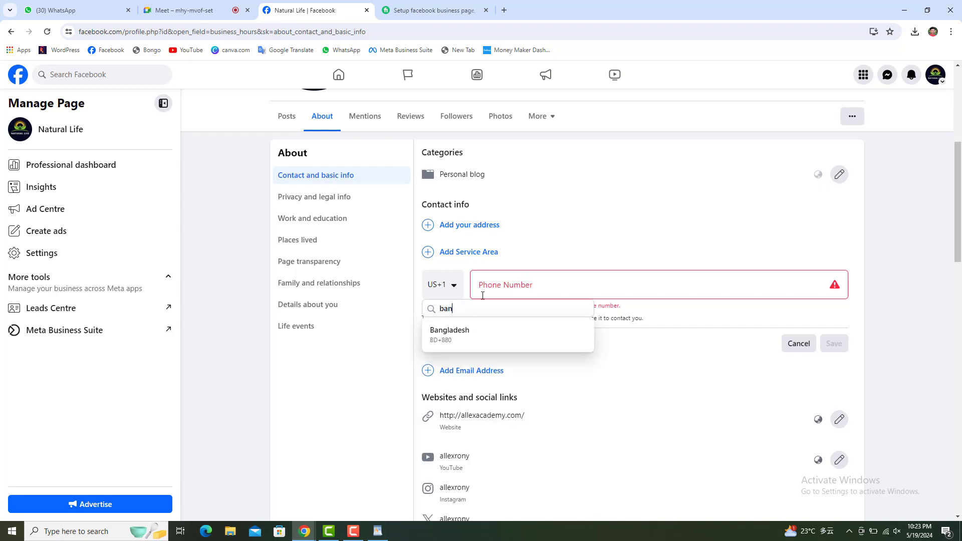
click(451, 334)
click(556, 280)
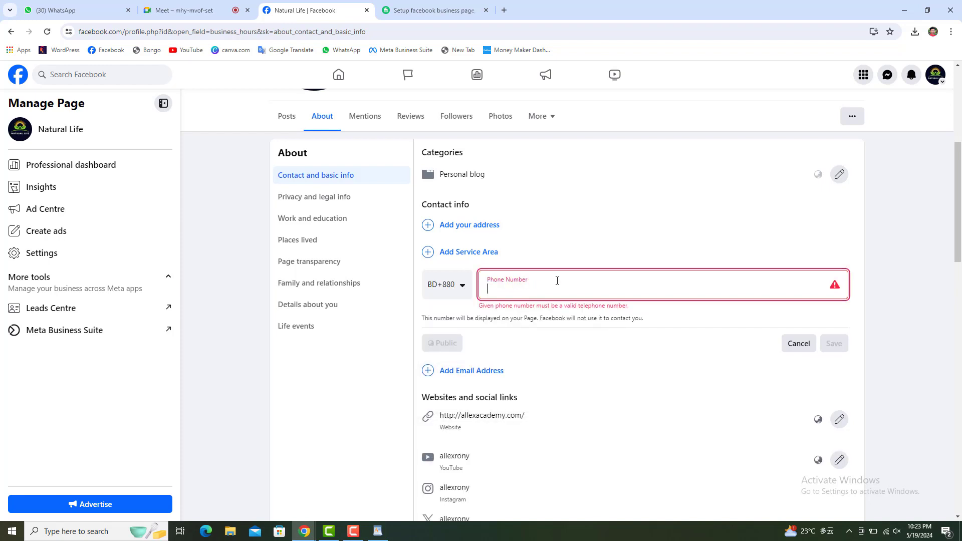
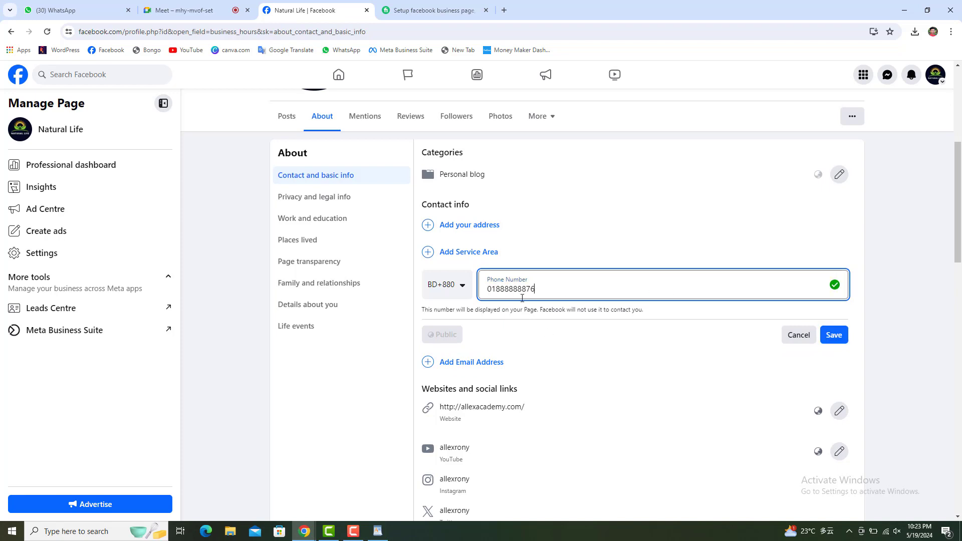
click(836, 335)
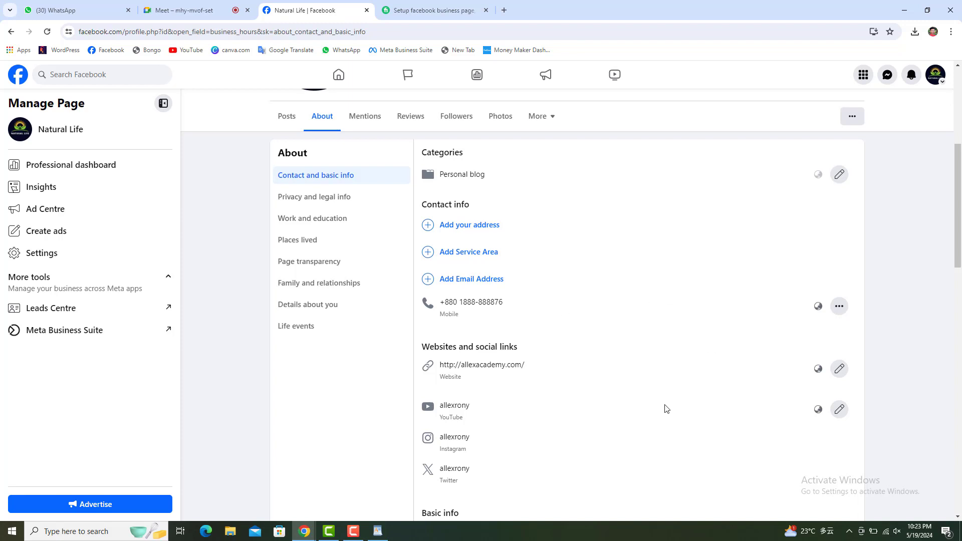
Compare the notes' 'Add phone number' line with Facebook's 'Add Email Address' option.
click(378, 531)
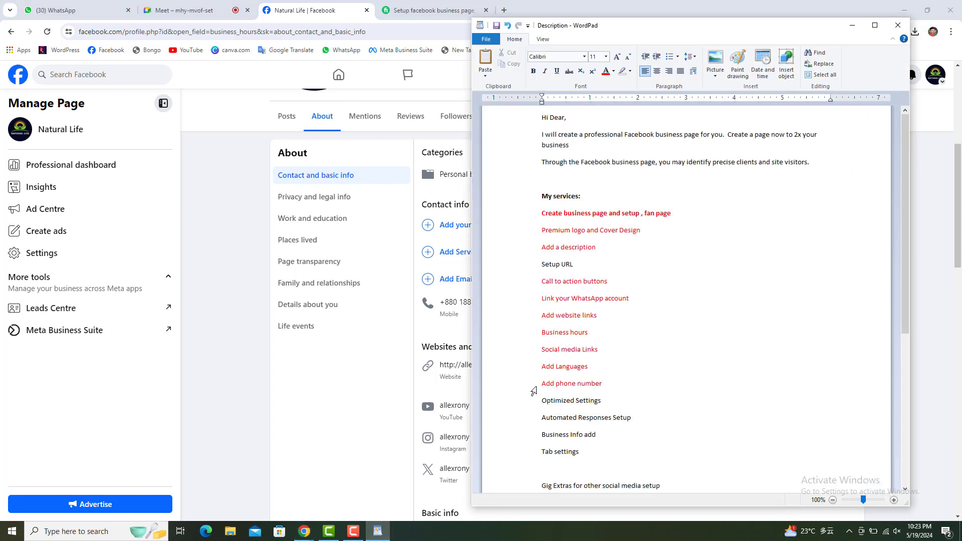
drag(534, 391, 636, 390)
click(332, 405)
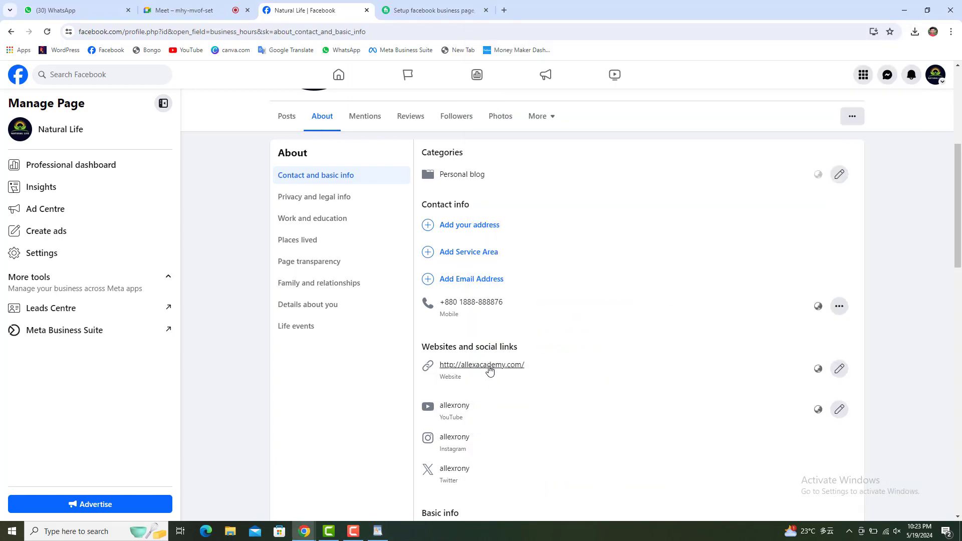
drag(516, 279, 554, 281)
Insert a new 'Add Email Address' line after 'Add phone number' in the WordPad notes.
click(378, 536)
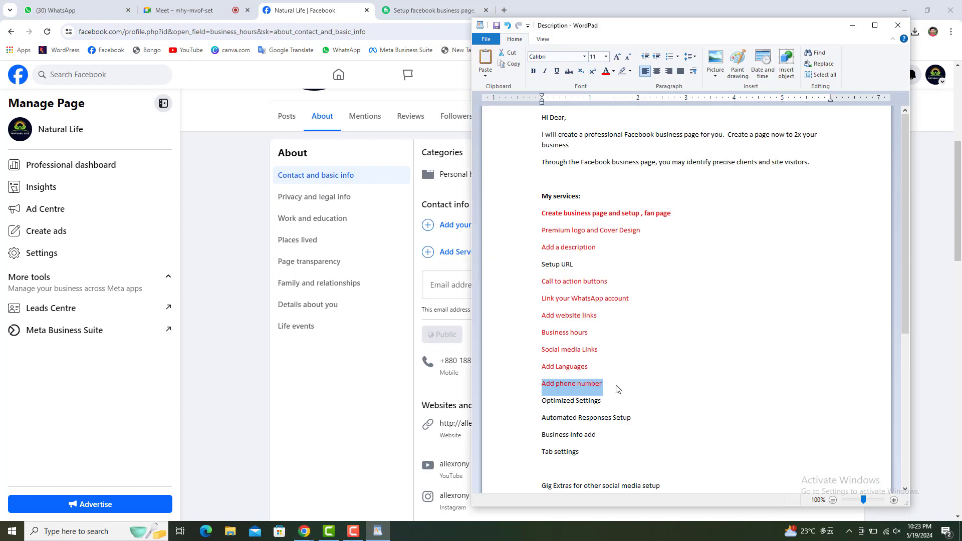
click(617, 386)
key(Return)
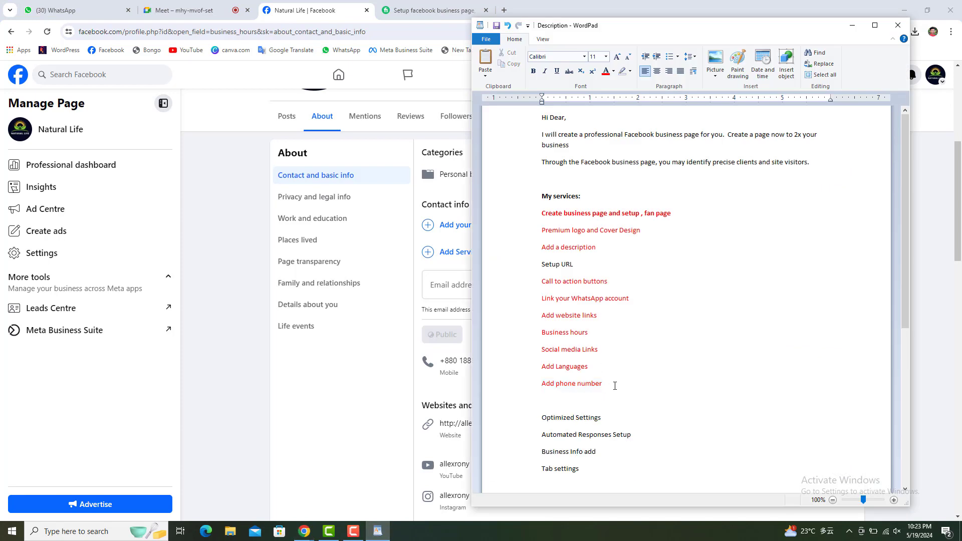
text(Add Email Address)
click(366, 381)
Enter the page's Gmail contact address in the email address field and save it.
click(529, 282)
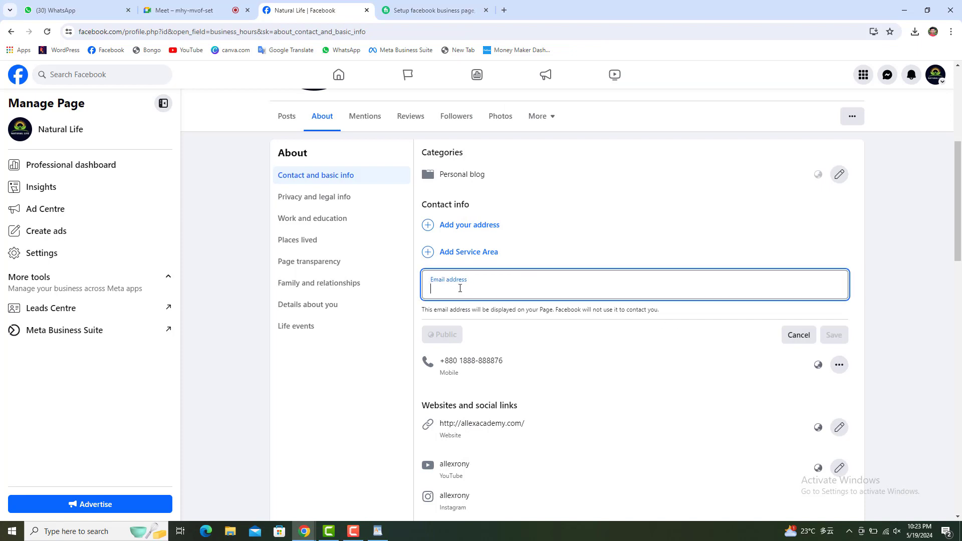
click(799, 334)
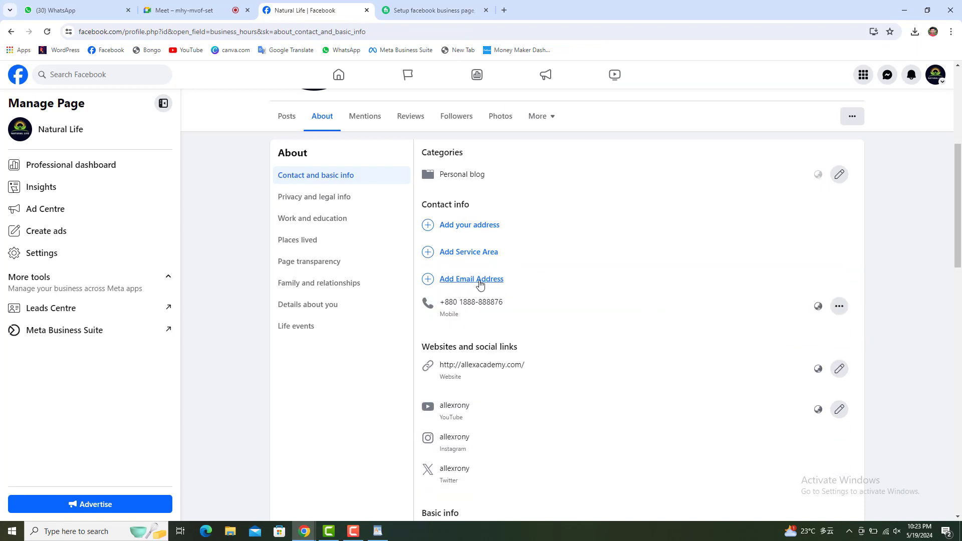
click(451, 287)
click(479, 291)
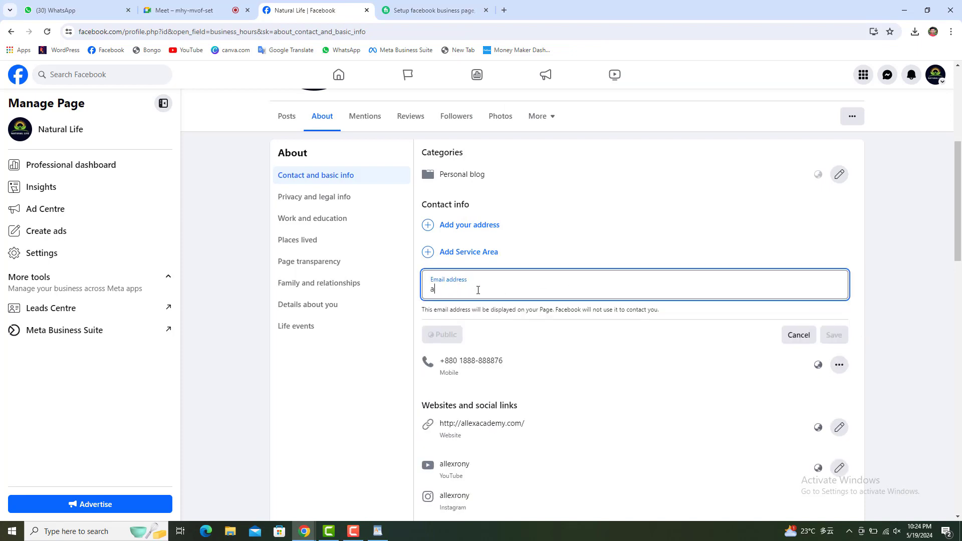
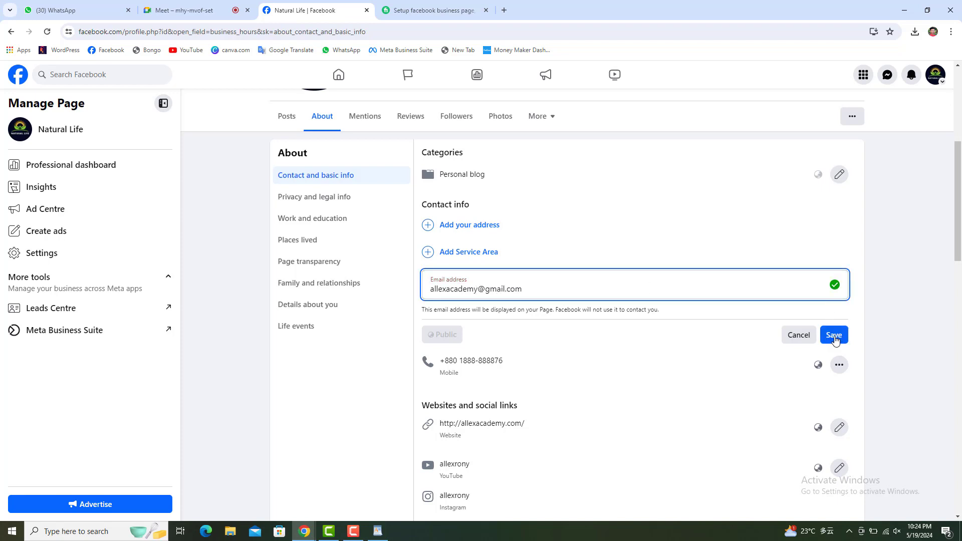
click(834, 336)
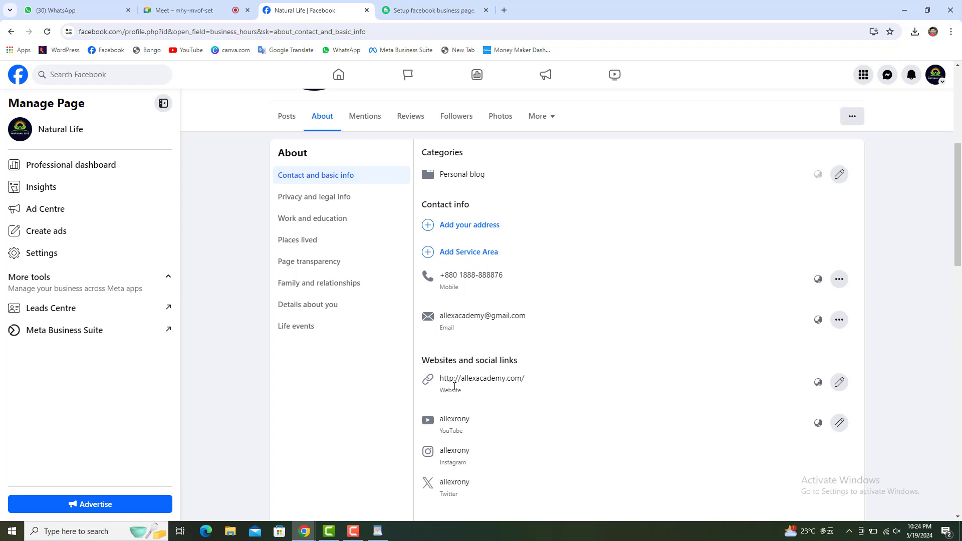
Start a service area search for the page, then dismiss its suggestions.
click(467, 256)
click(466, 256)
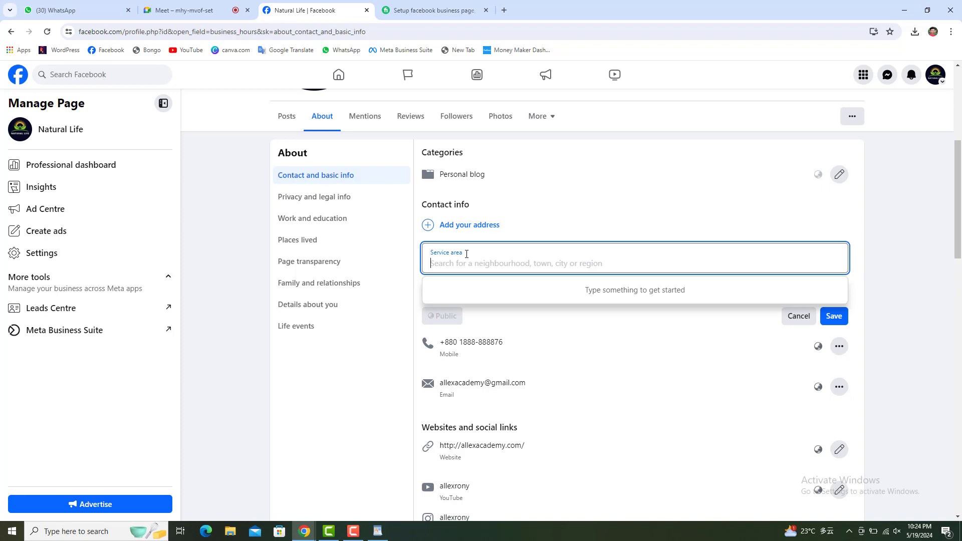
click(932, 333)
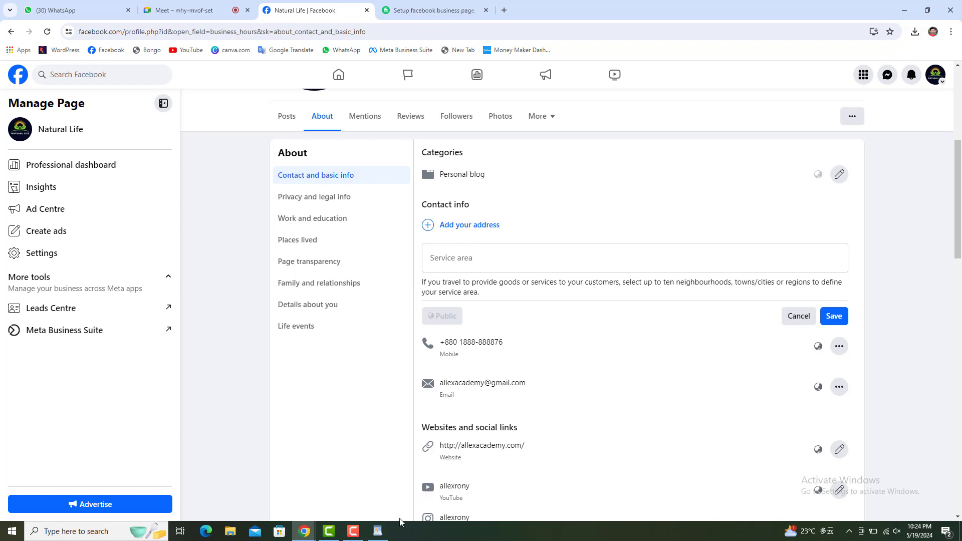
Check the Business Info line in the notes, then open the page's address form.
click(378, 531)
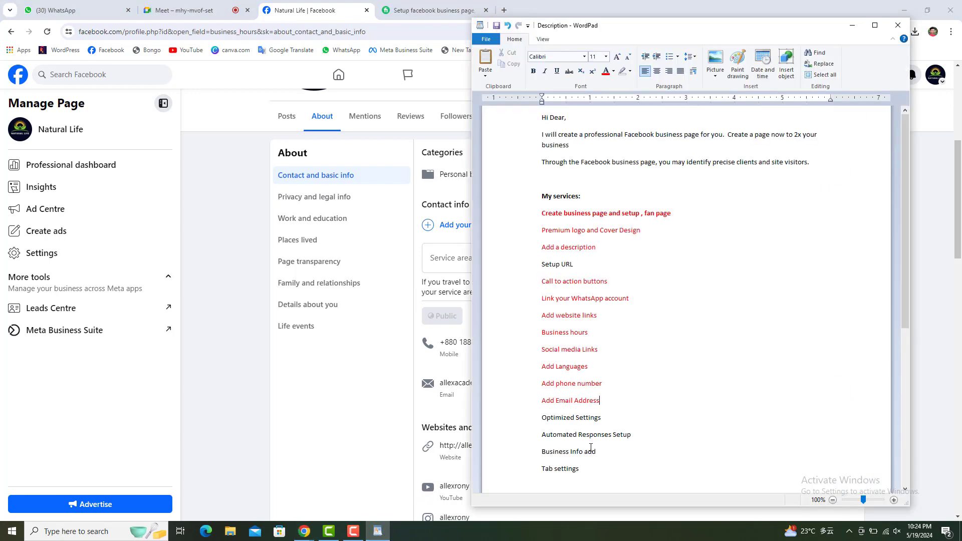
triple_click(591, 448)
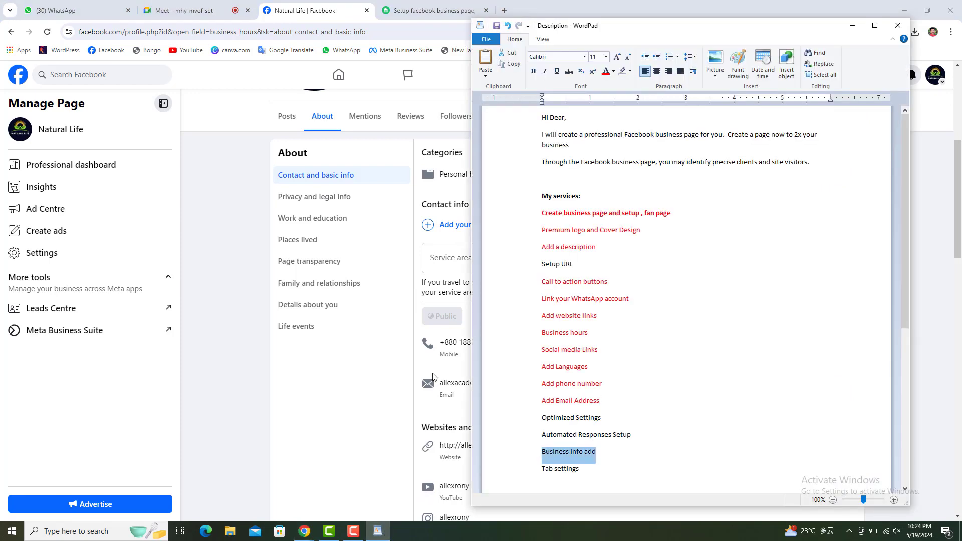
click(433, 377)
click(441, 225)
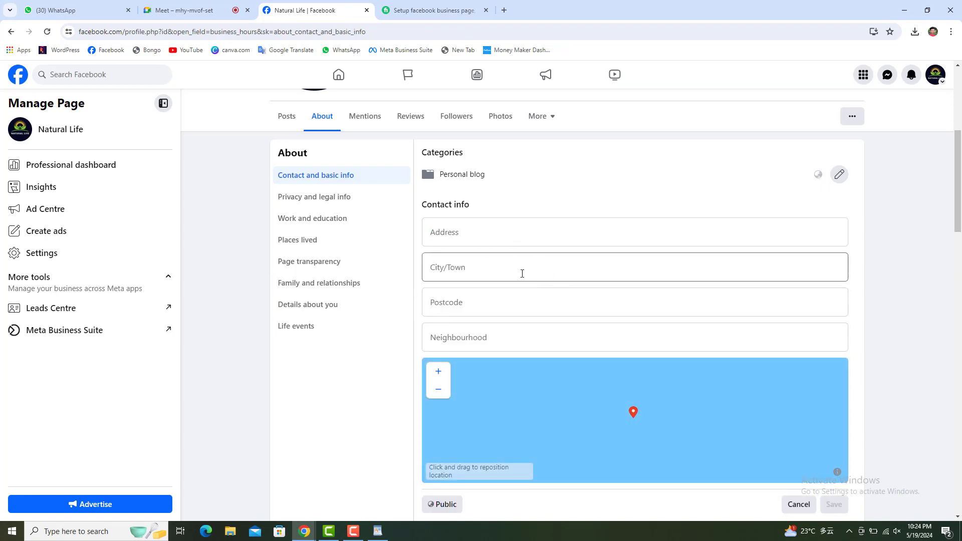
click(464, 236)
click(461, 278)
click(455, 304)
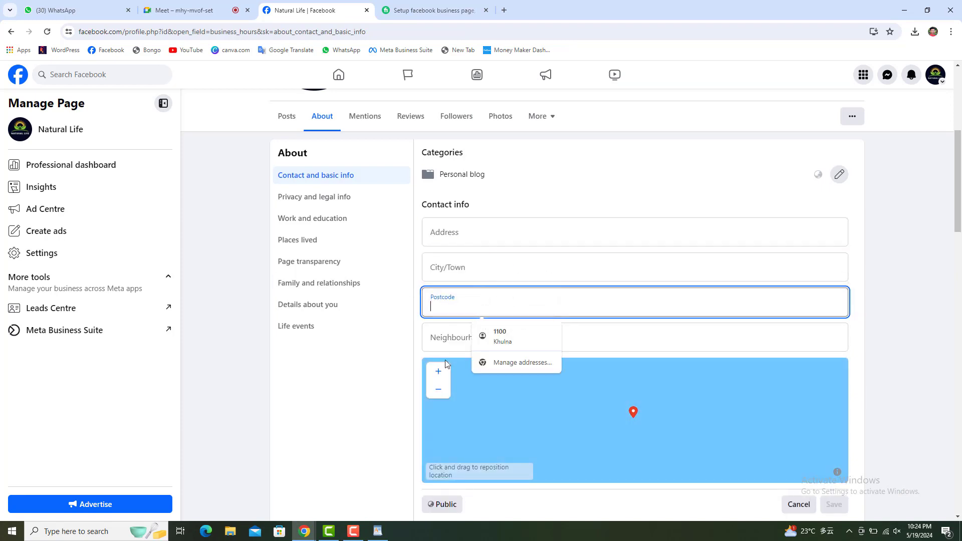
scroll(889, 447, down, 1)
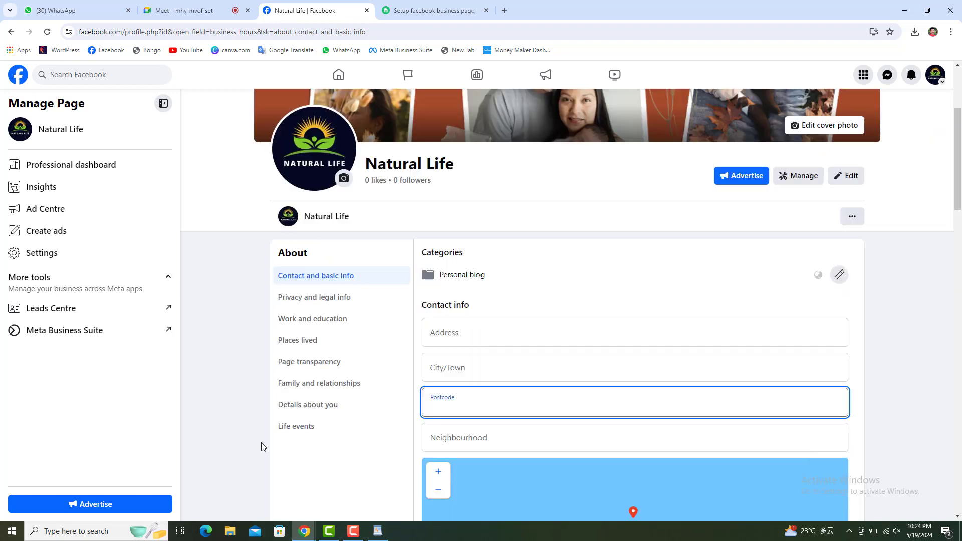
scroll(271, 442, up, 3)
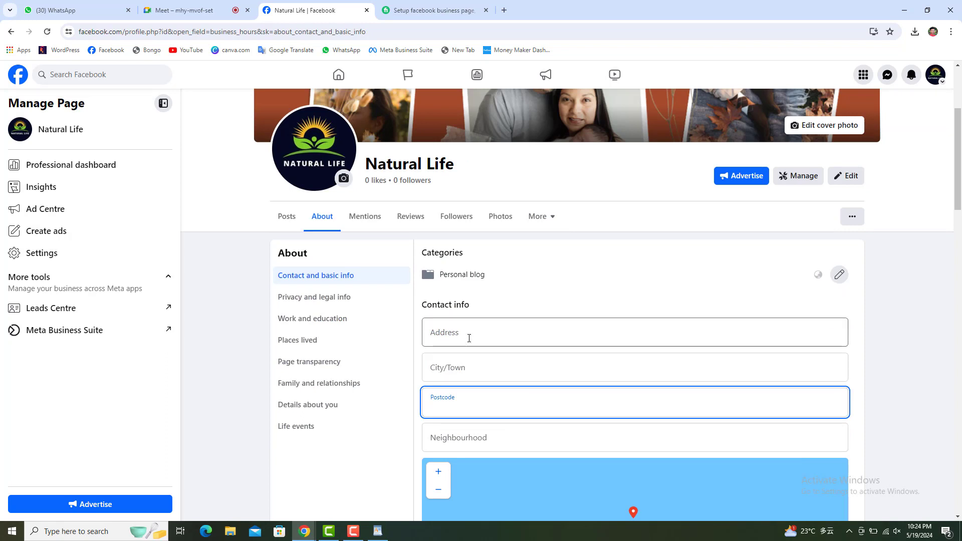
scroll(470, 338, down, 2)
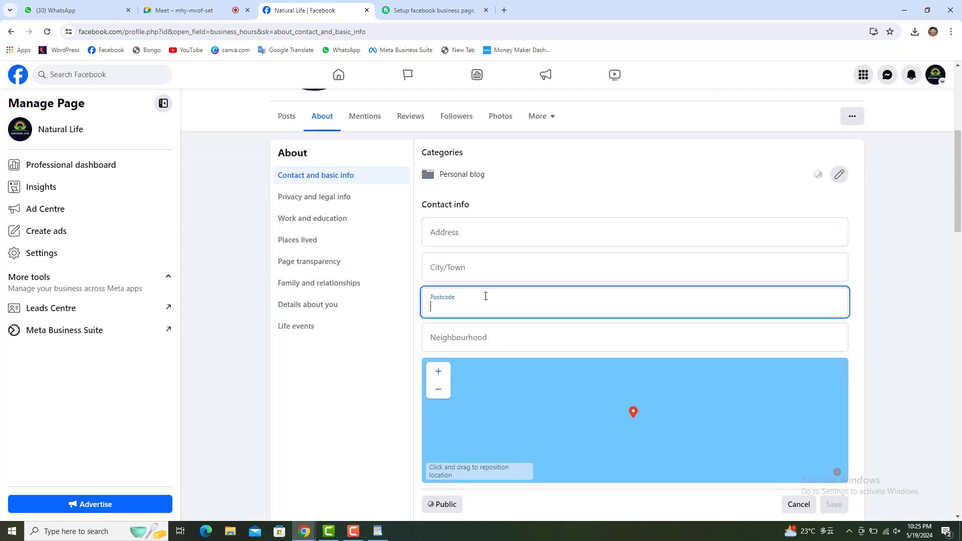
click(464, 233)
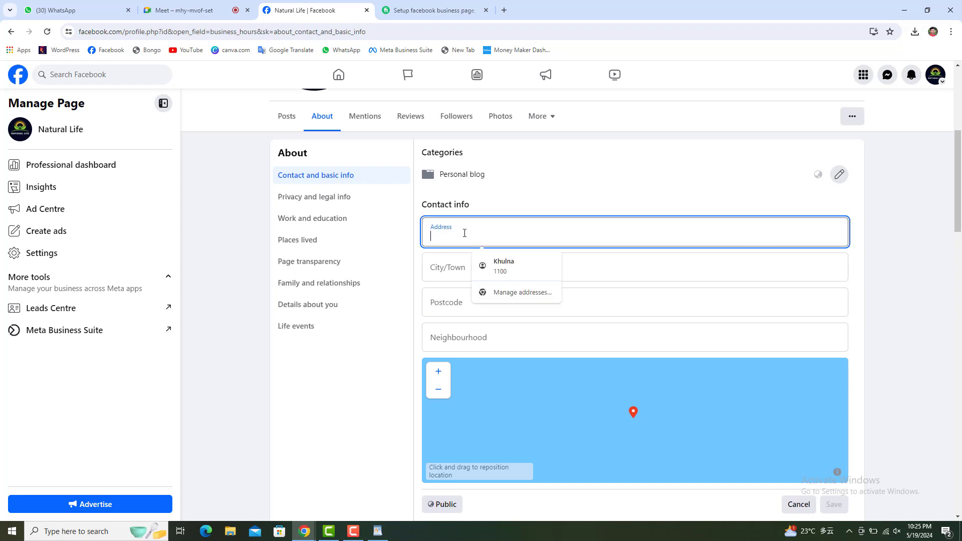
click(437, 268)
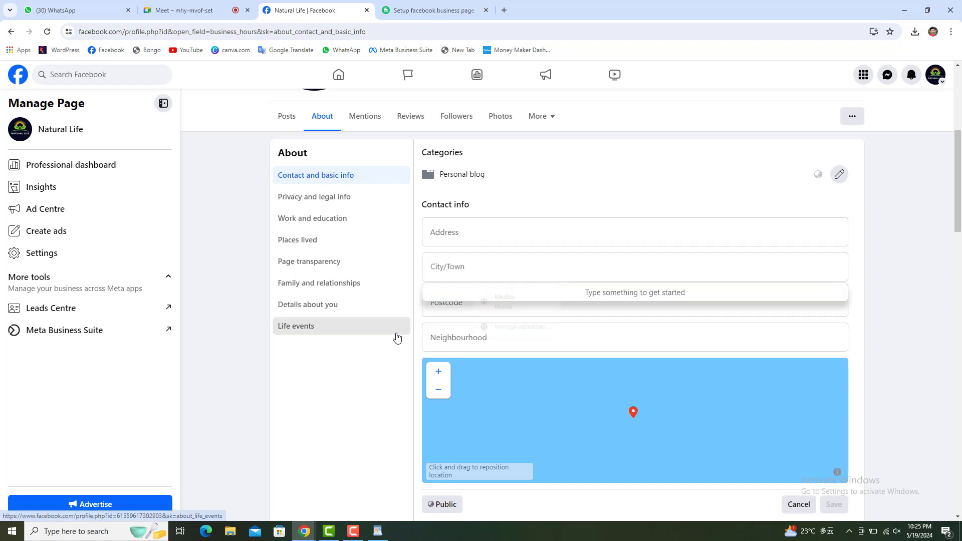
click(395, 327)
click(593, 266)
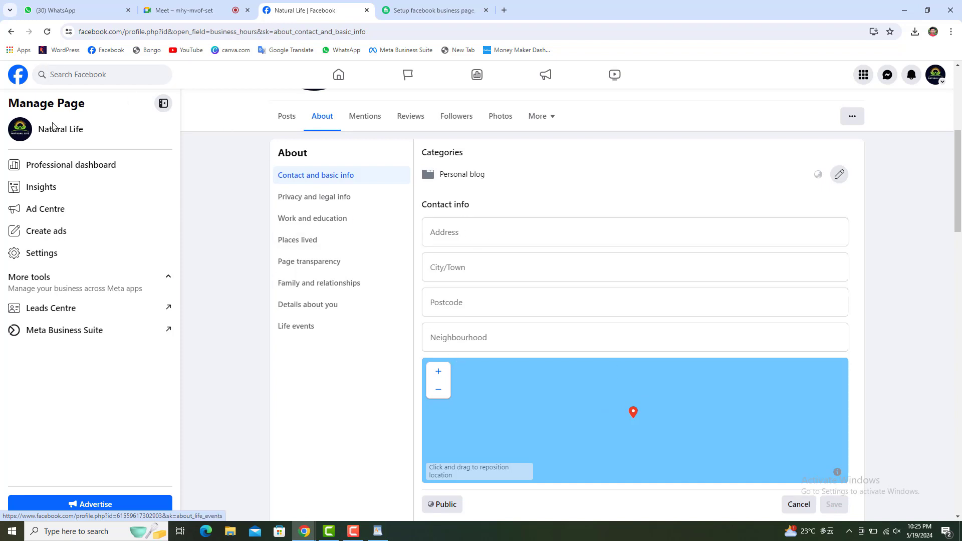
click(11, 31)
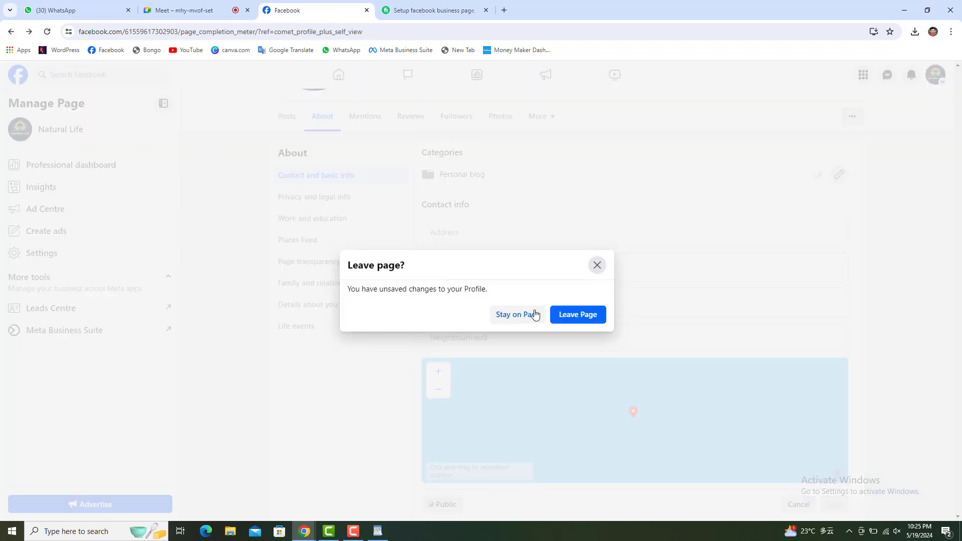
Leave the unsaved address form and reload the setup checklist showing completed steps.
click(562, 315)
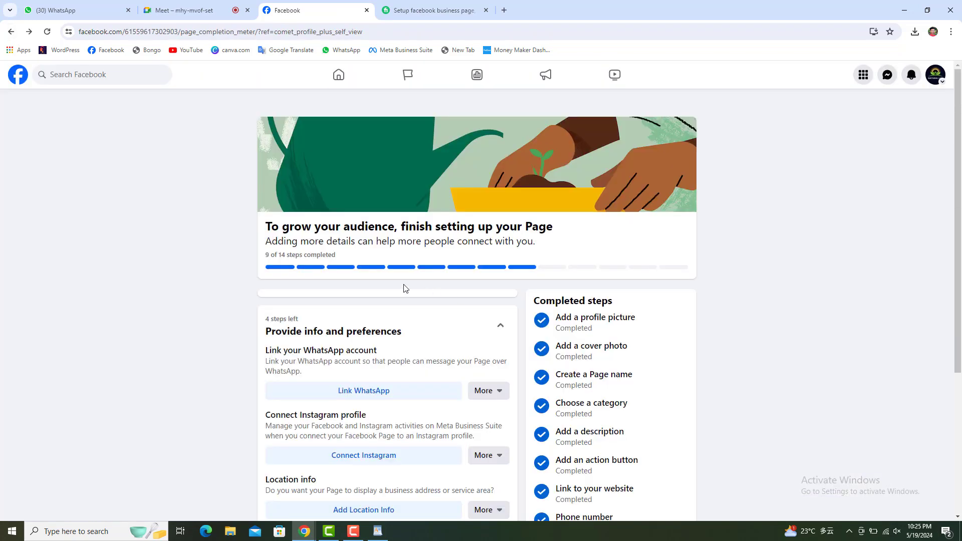
click(53, 33)
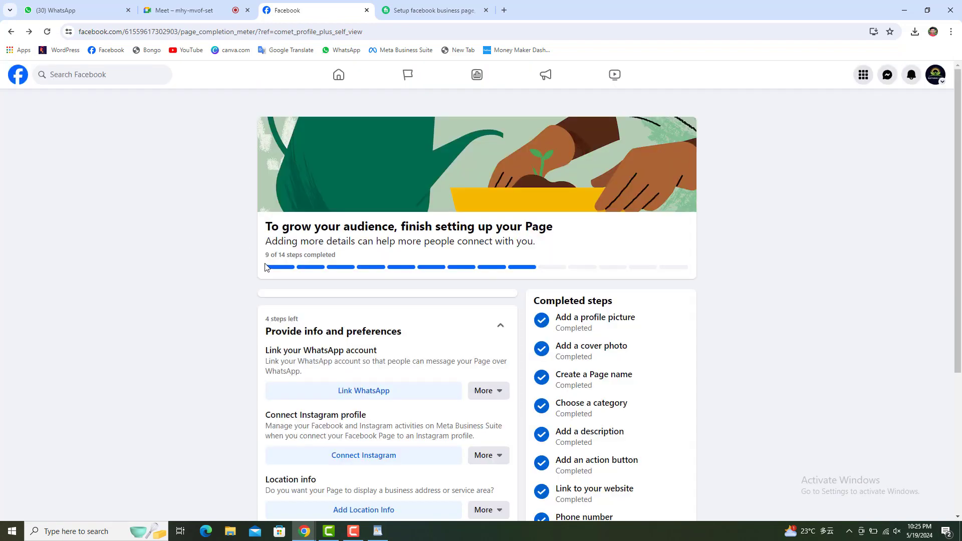
drag(265, 256, 270, 255)
scroll(616, 359, down, 3)
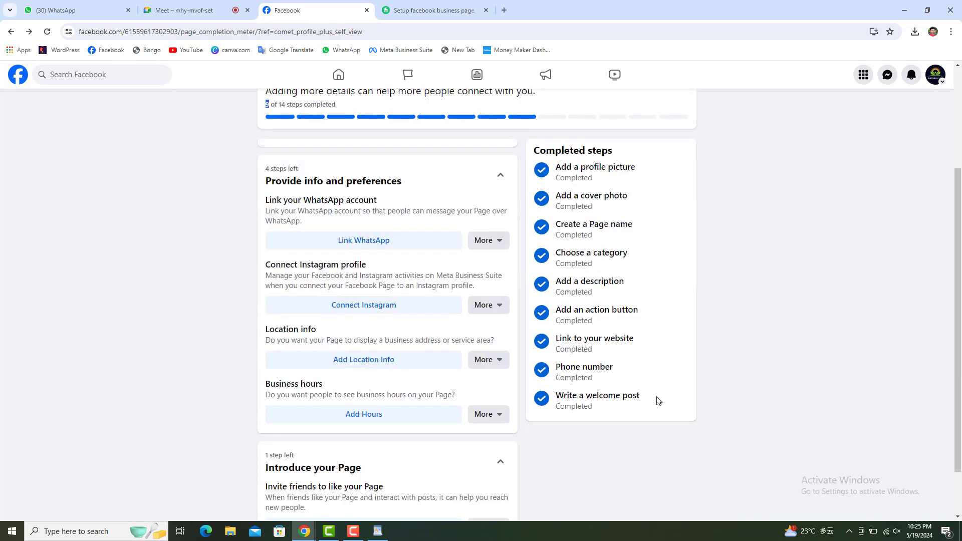
drag(657, 399, 543, 173)
click(795, 239)
scroll(320, 314, down, 1)
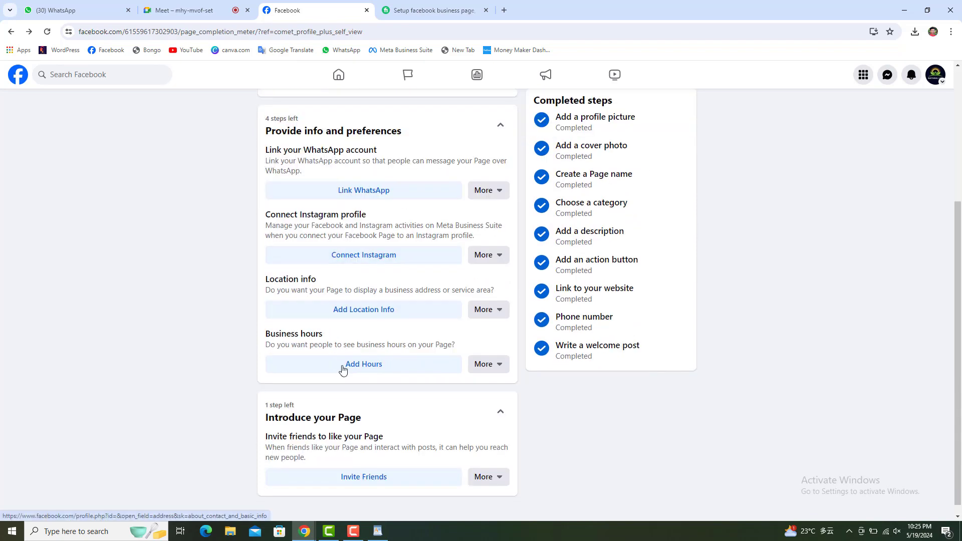
click(489, 367)
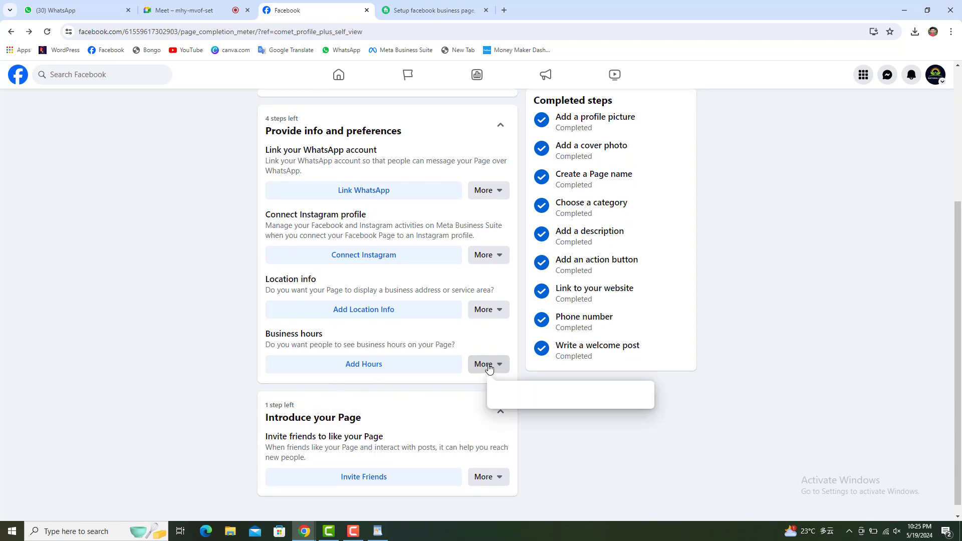
click(489, 368)
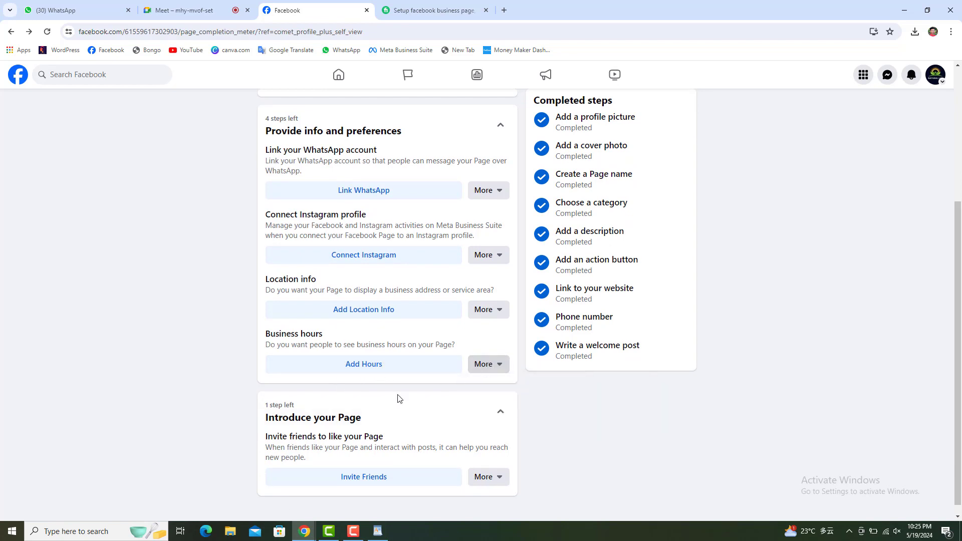
scroll(386, 429, up, 1)
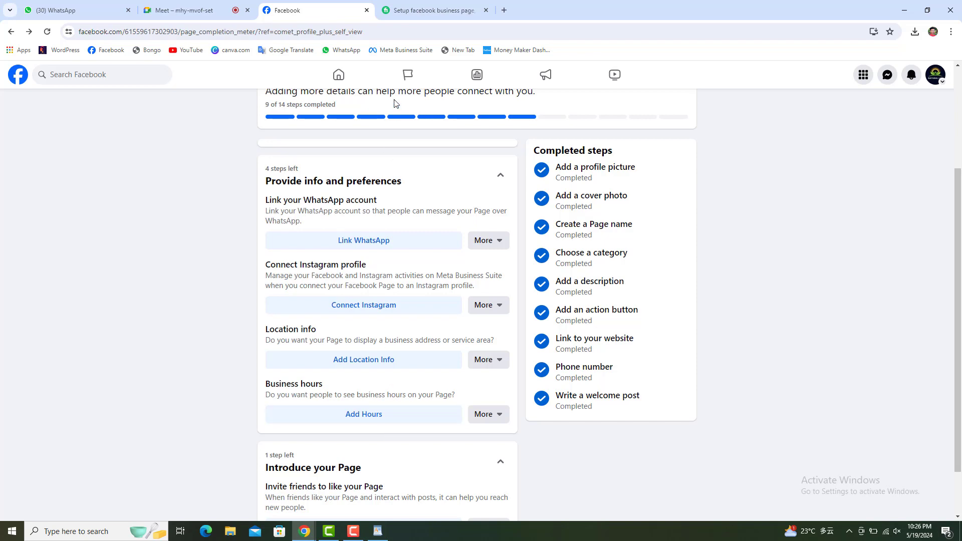
Glance at the gig listing, meeting and WhatsApp tabs, then return to the checklist.
click(416, 16)
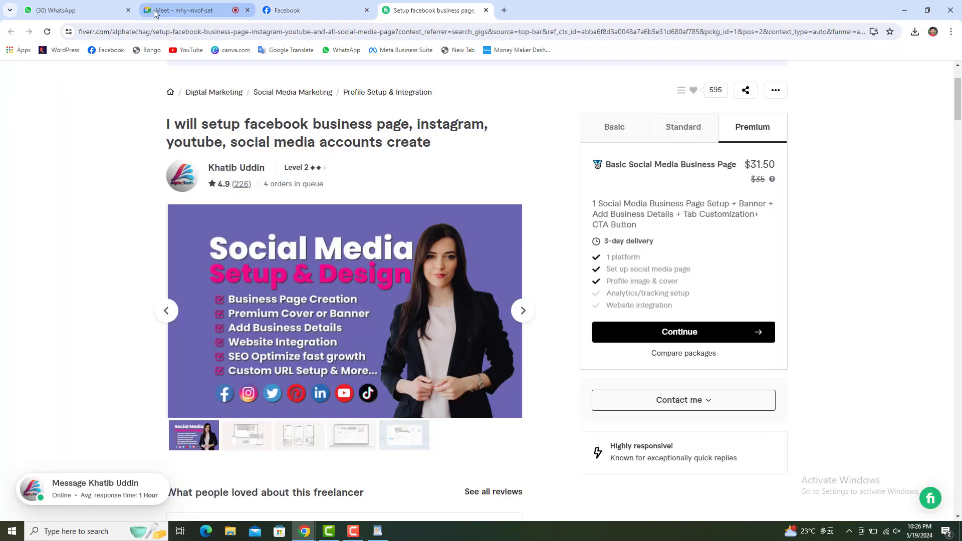
click(159, 10)
click(91, 10)
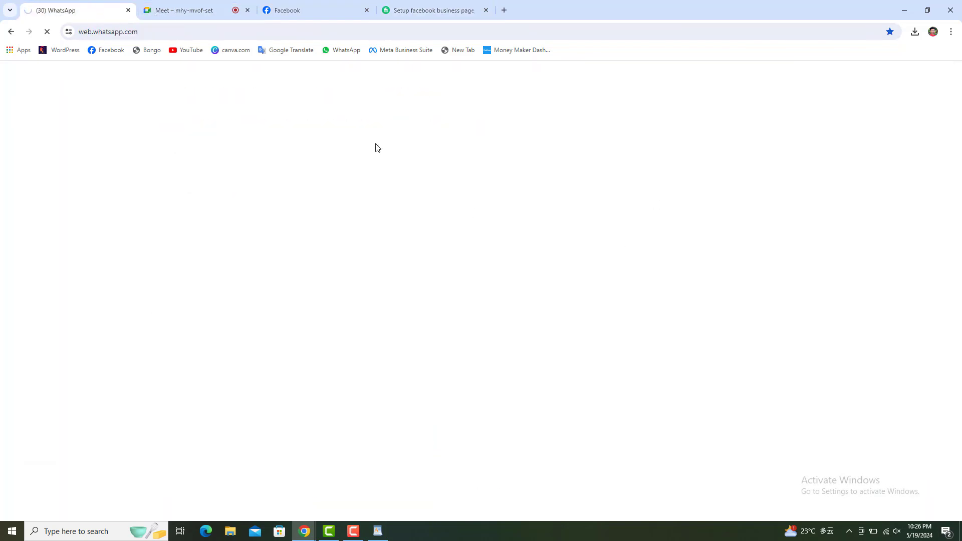
click(351, 12)
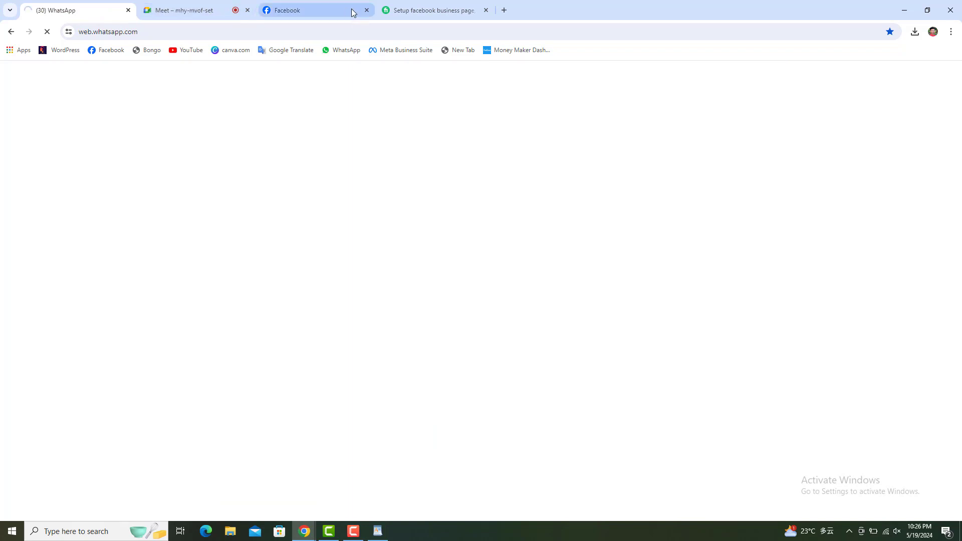
Point out the pending WhatsApp, Instagram, Location info and Business hours steps, then start adding hours.
scroll(482, 326, up, 2)
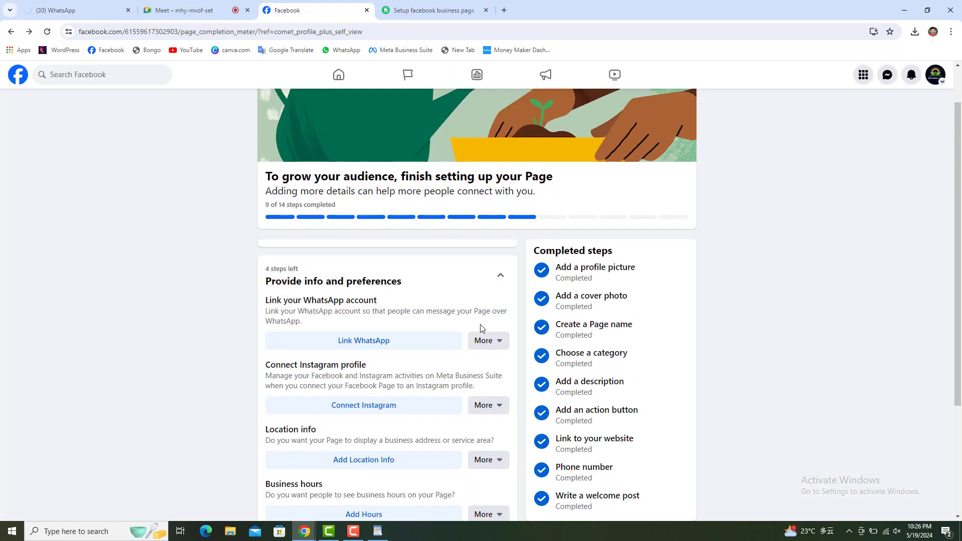
scroll(480, 328, down, 2)
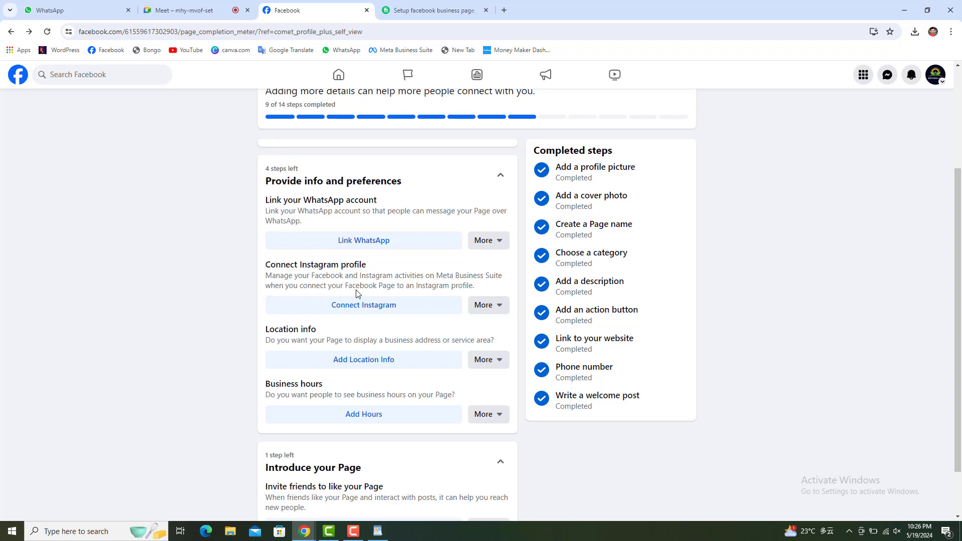
scroll(356, 265, up, 1)
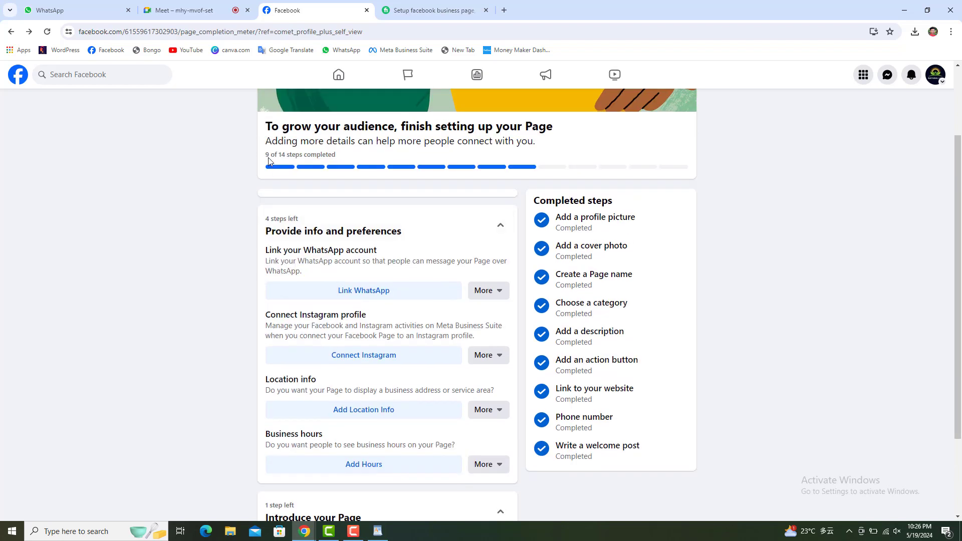
drag(268, 158, 263, 158)
scroll(275, 275, down, 1)
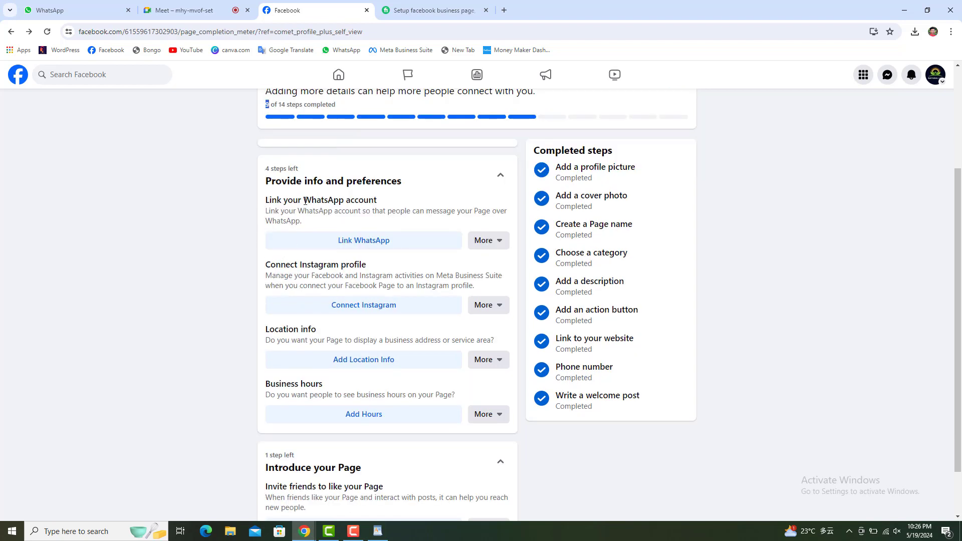
drag(304, 200, 389, 202)
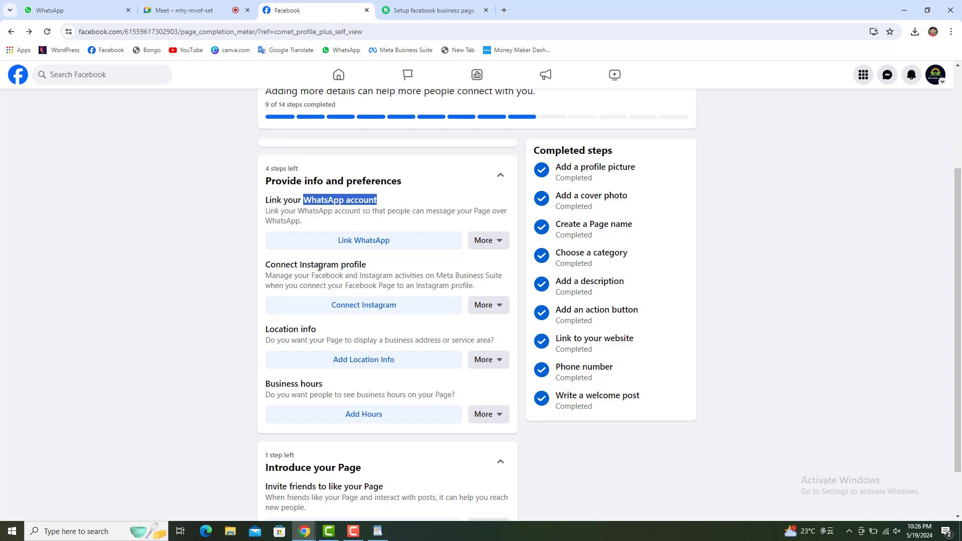
drag(312, 266, 377, 262)
drag(321, 333, 210, 326)
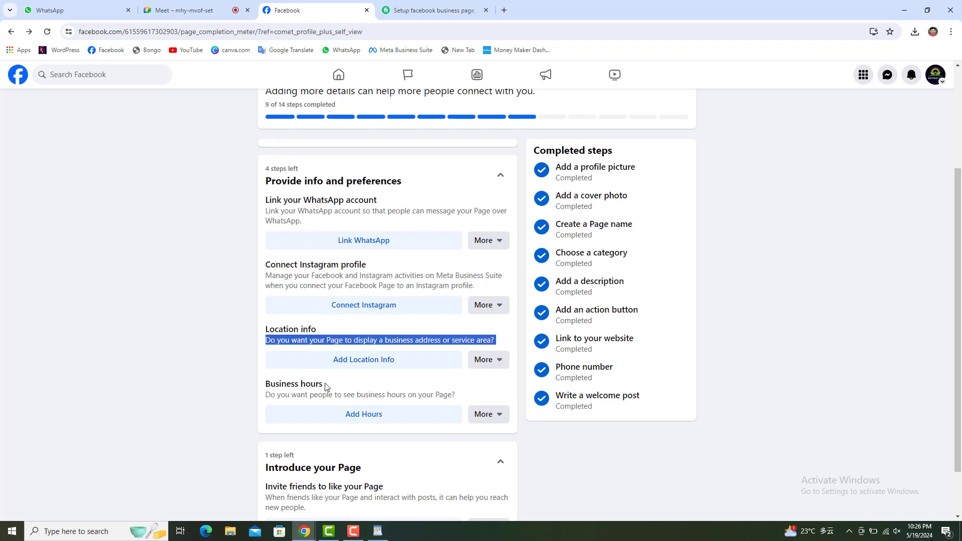
drag(326, 386, 256, 390)
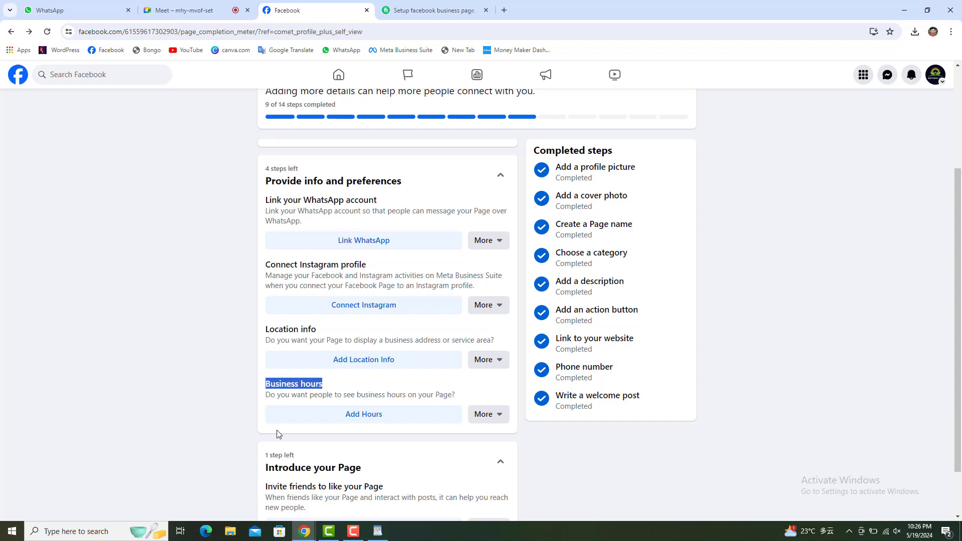
click(367, 420)
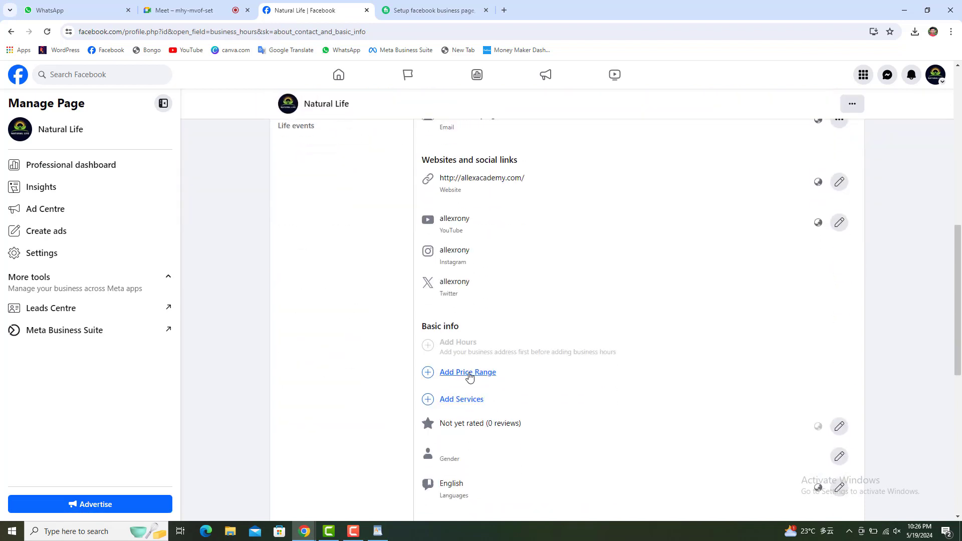
Pick Online booking and Online classes as the page's services and save them.
click(461, 400)
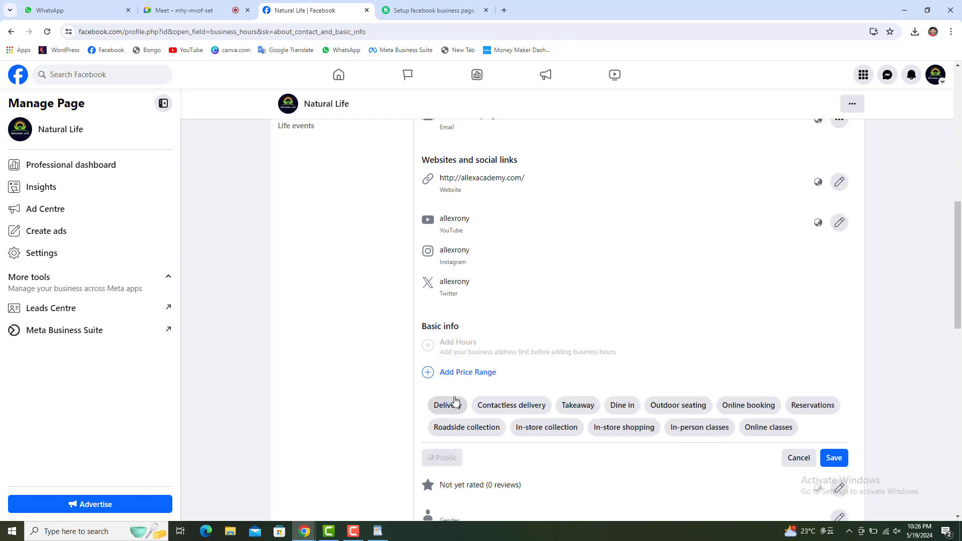
click(799, 457)
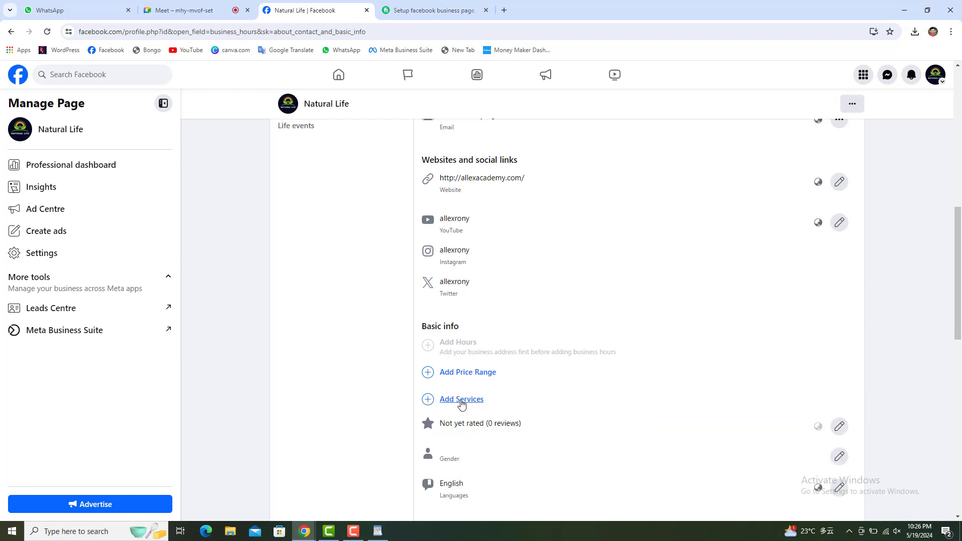
click(461, 400)
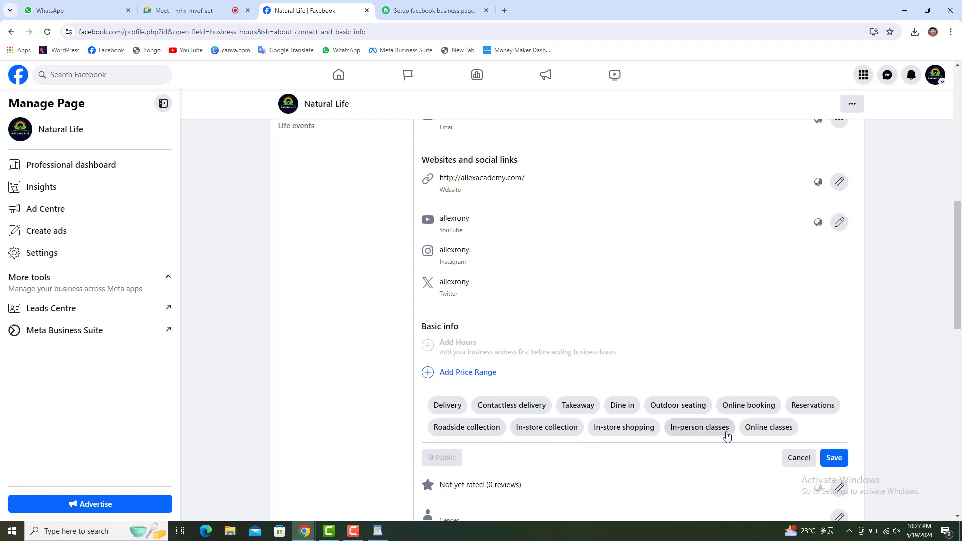
click(756, 408)
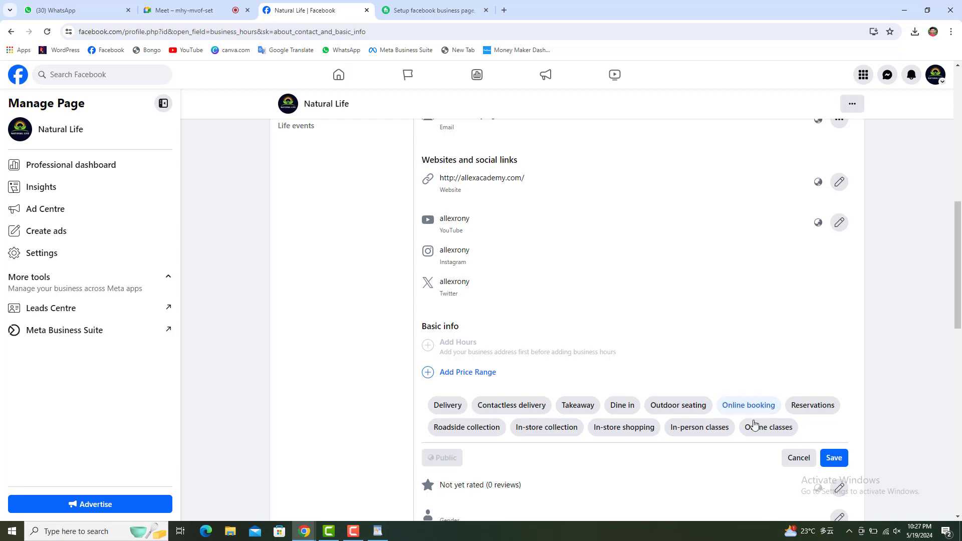
click(755, 427)
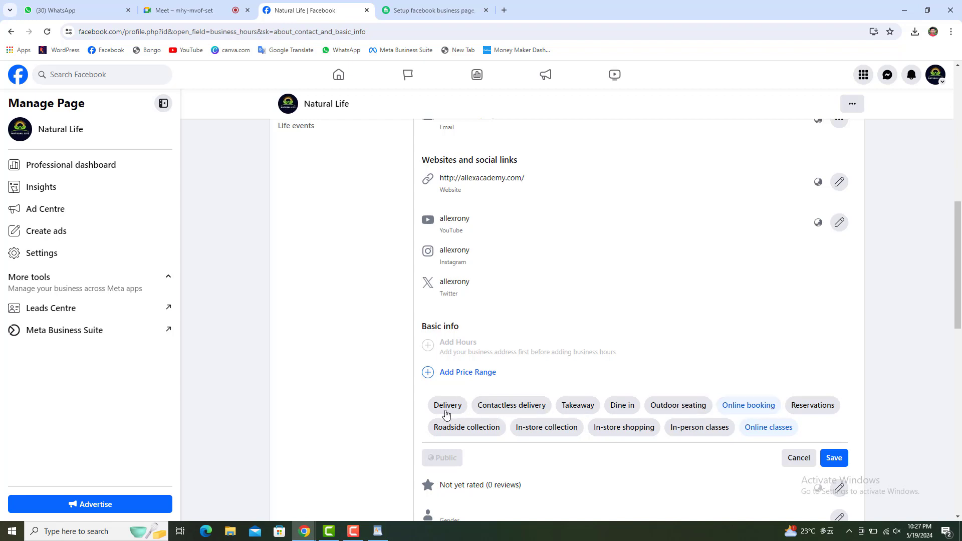
click(836, 464)
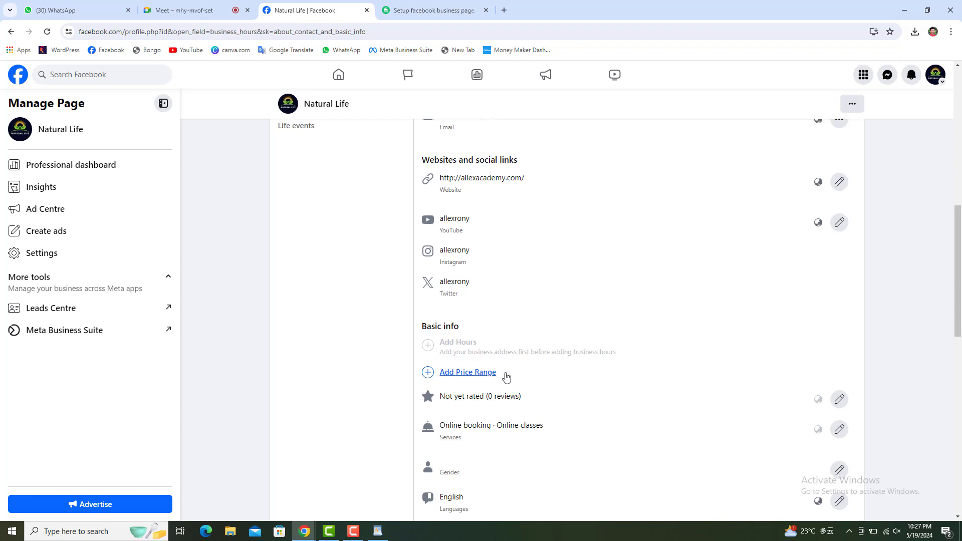
Try each price level, then save the price range as Not applicable.
click(467, 376)
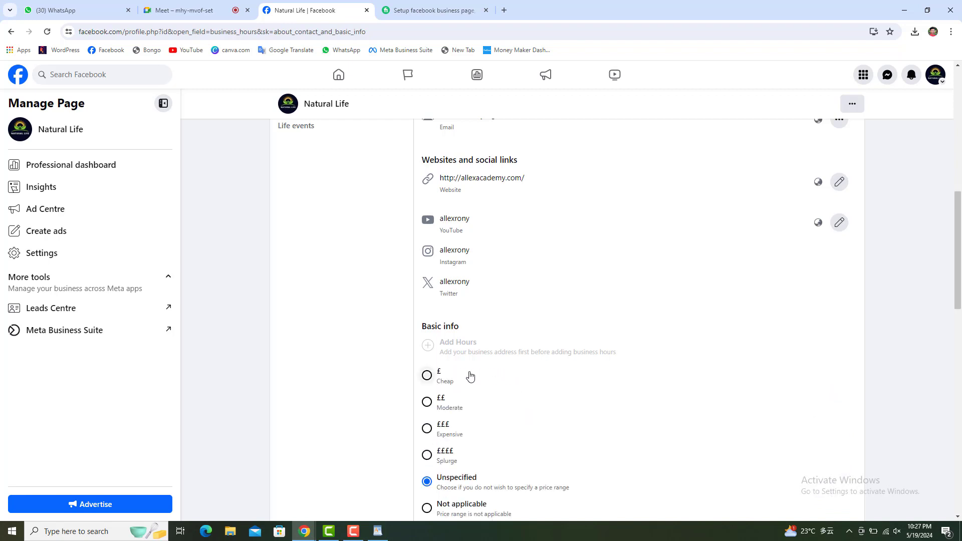
scroll(470, 376, down, 2)
click(800, 448)
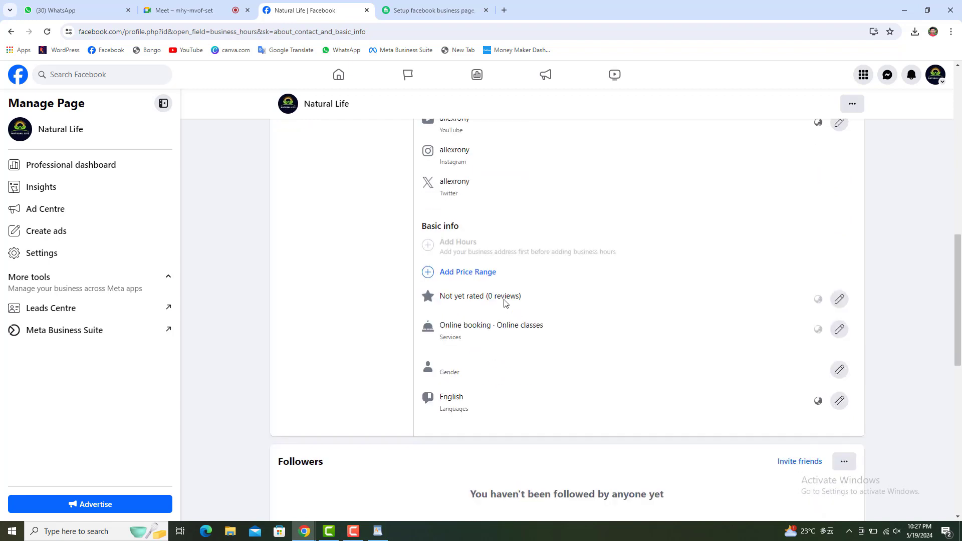
click(479, 273)
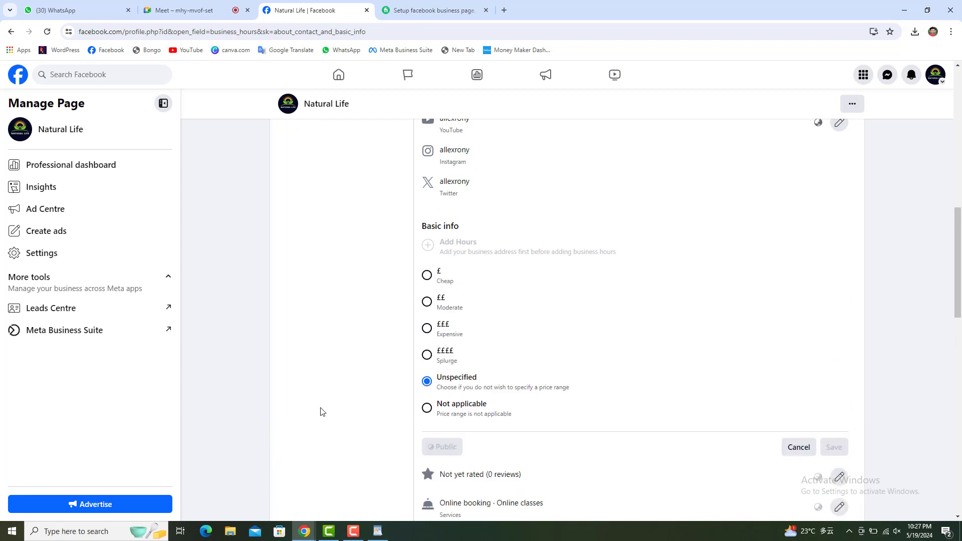
click(427, 275)
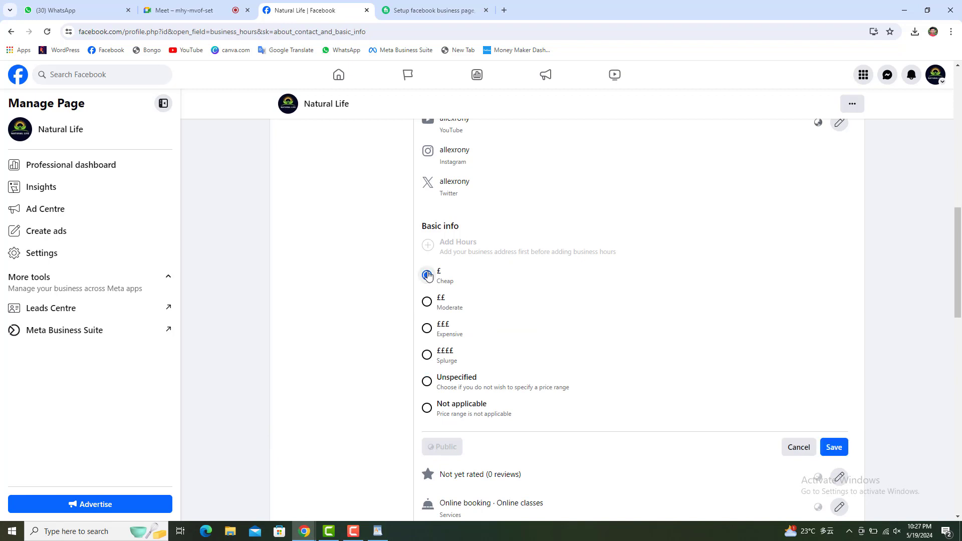
click(427, 302)
click(427, 328)
click(427, 355)
click(427, 382)
click(426, 408)
click(834, 450)
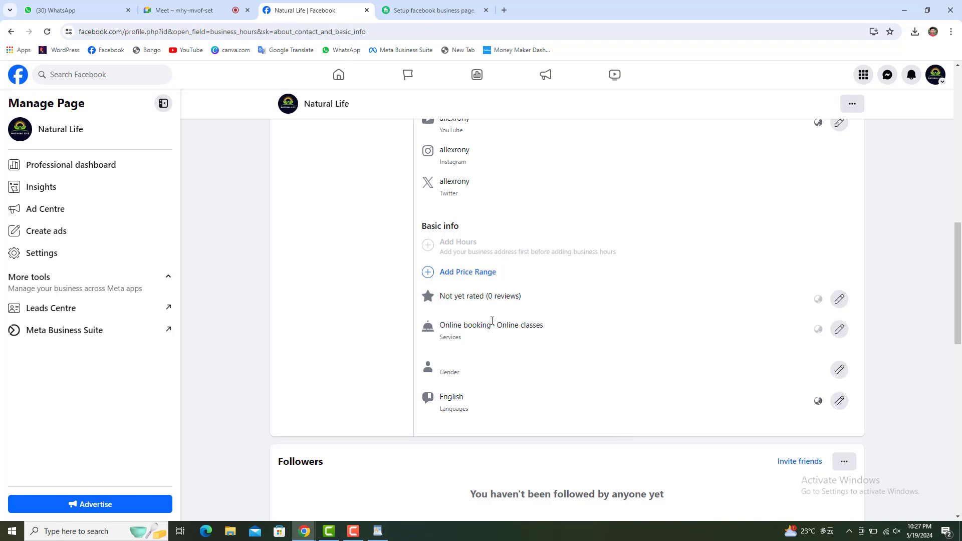
Reopen and cancel the price range form, then go back to the setup progress page.
scroll(491, 320, up, 2)
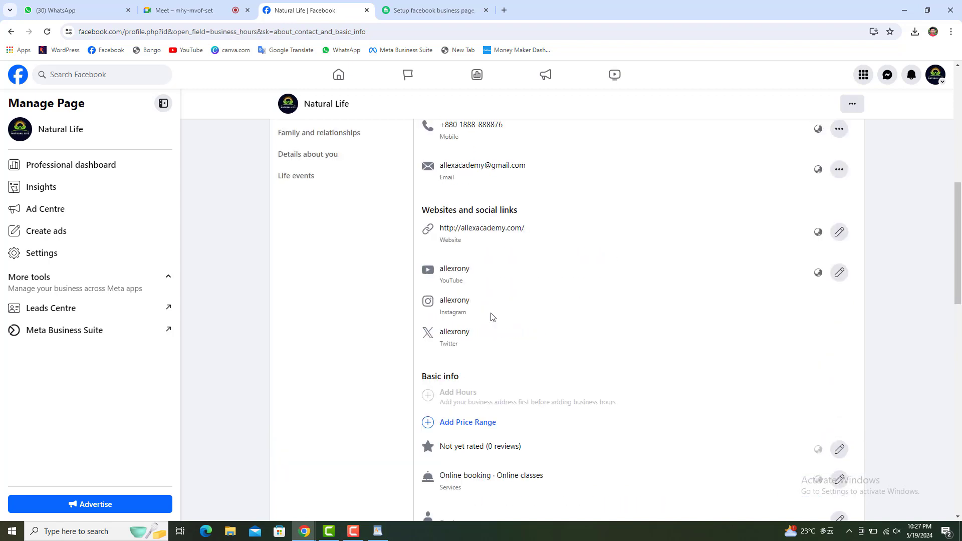
click(465, 372)
scroll(466, 373, down, 2)
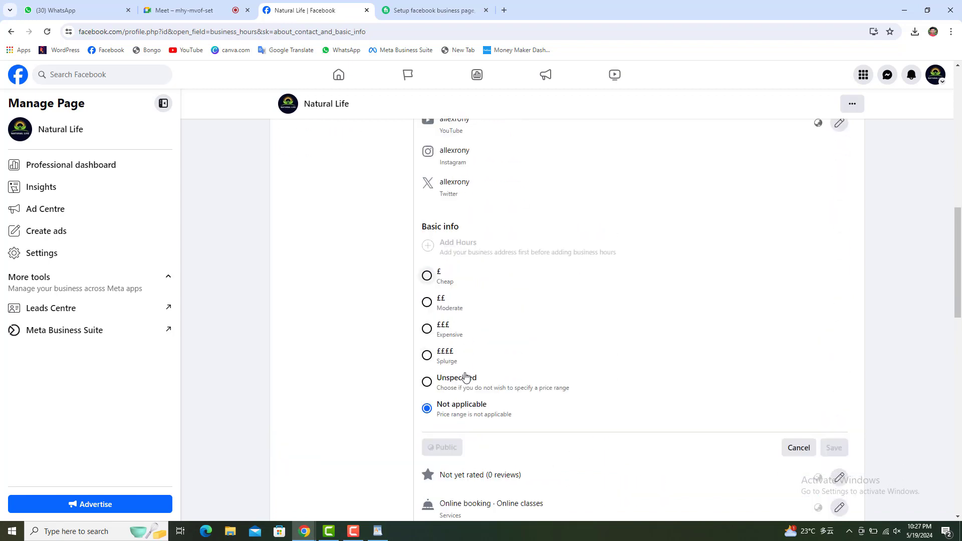
click(808, 454)
scroll(632, 402, up, 5)
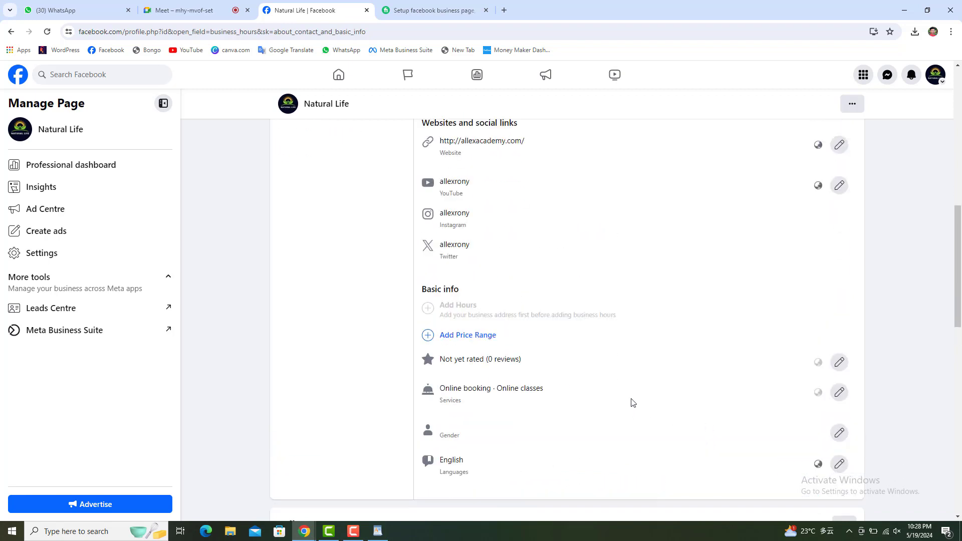
click(11, 32)
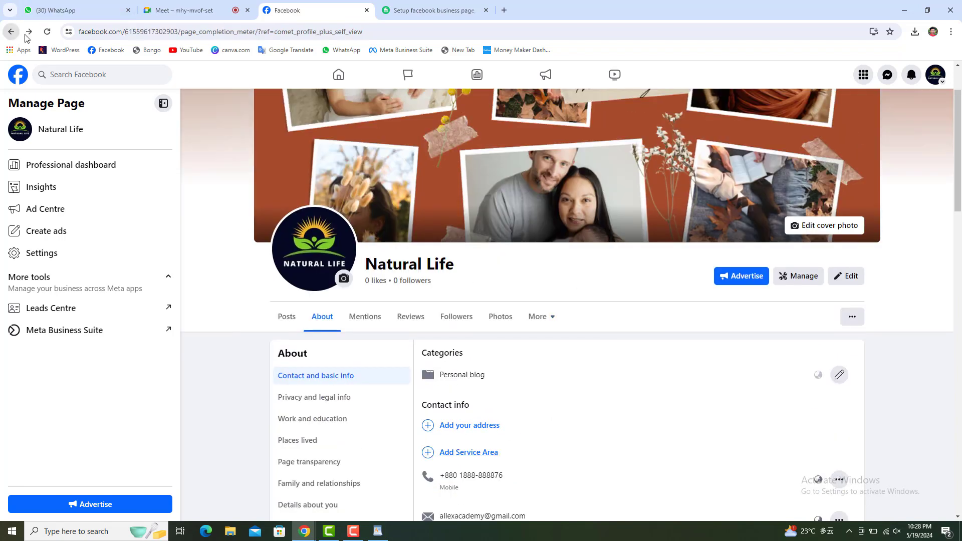
Reload the checklist and highlight the pending WhatsApp account, Location info and Business hours steps.
click(47, 32)
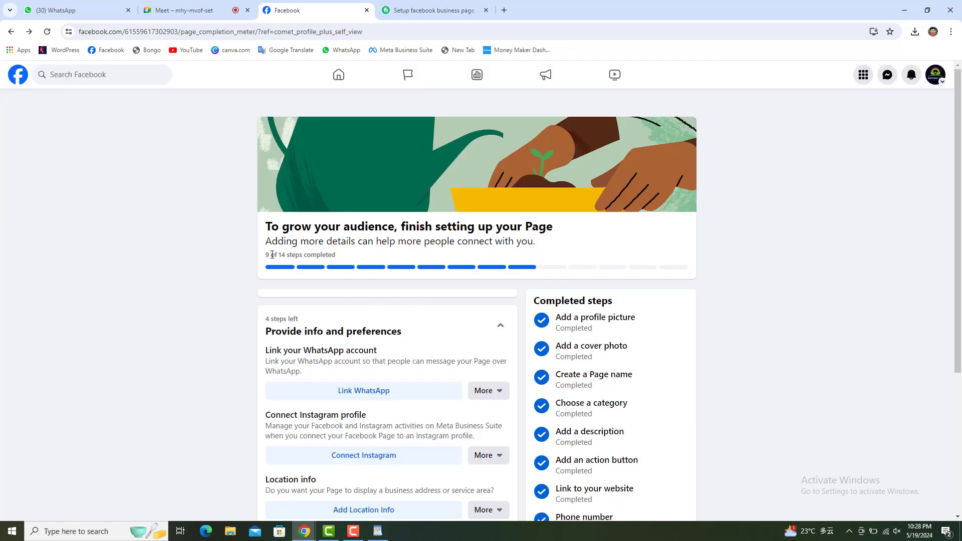
scroll(450, 296, down, 2)
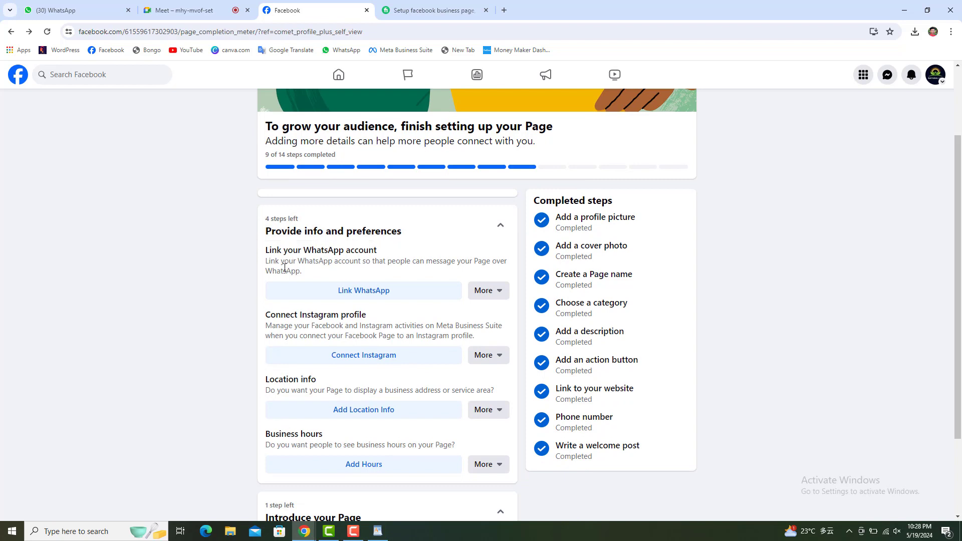
drag(300, 254, 392, 248)
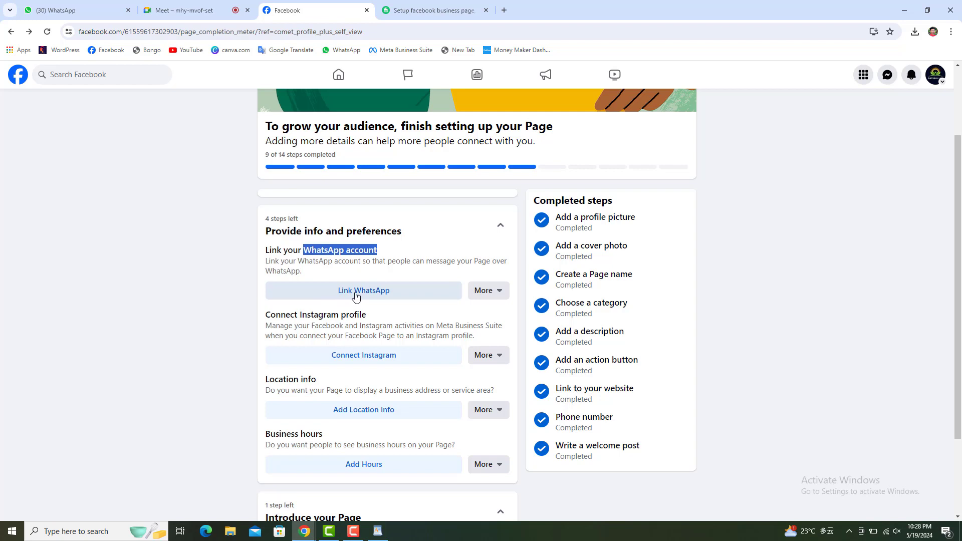
scroll(371, 296, down, 2)
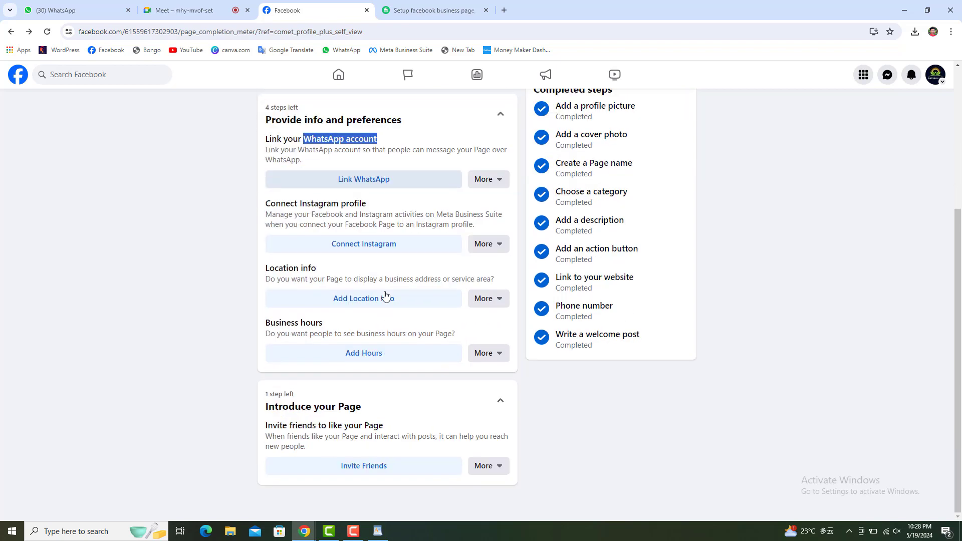
scroll(387, 297, up, 4)
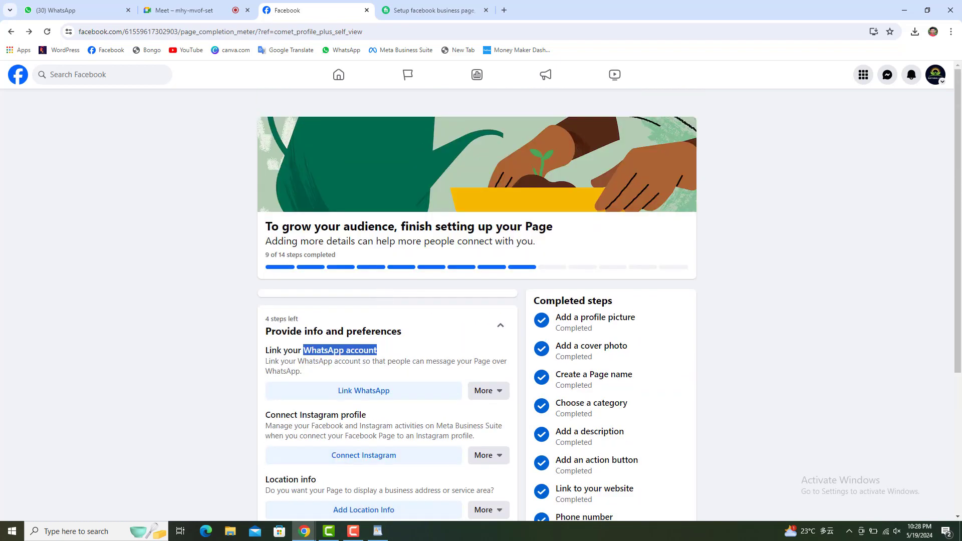
scroll(378, 362, down, 2)
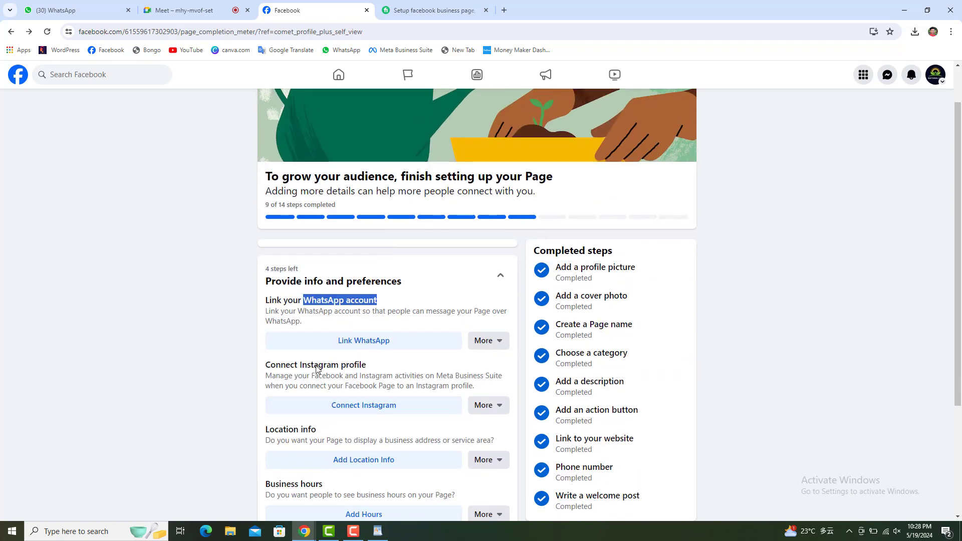
scroll(321, 369, down, 1)
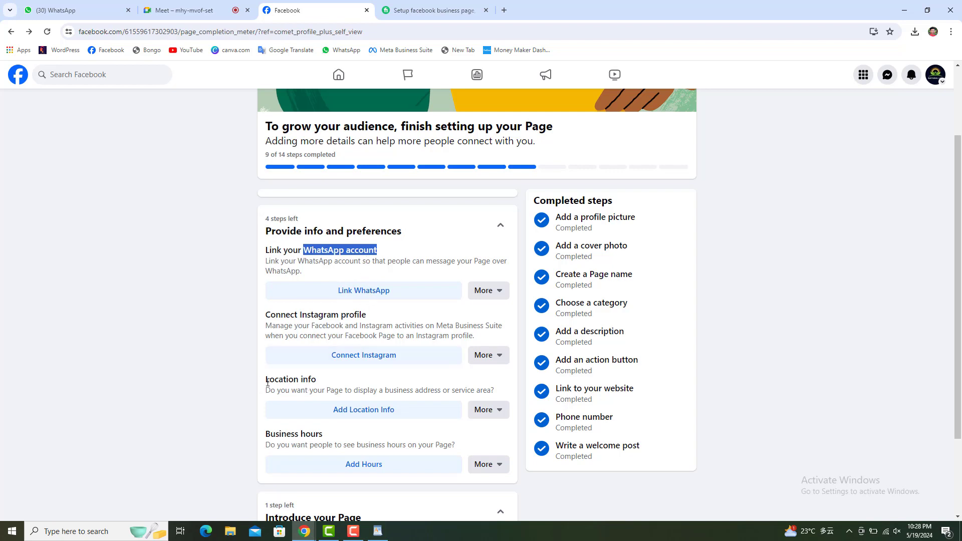
drag(266, 380, 317, 383)
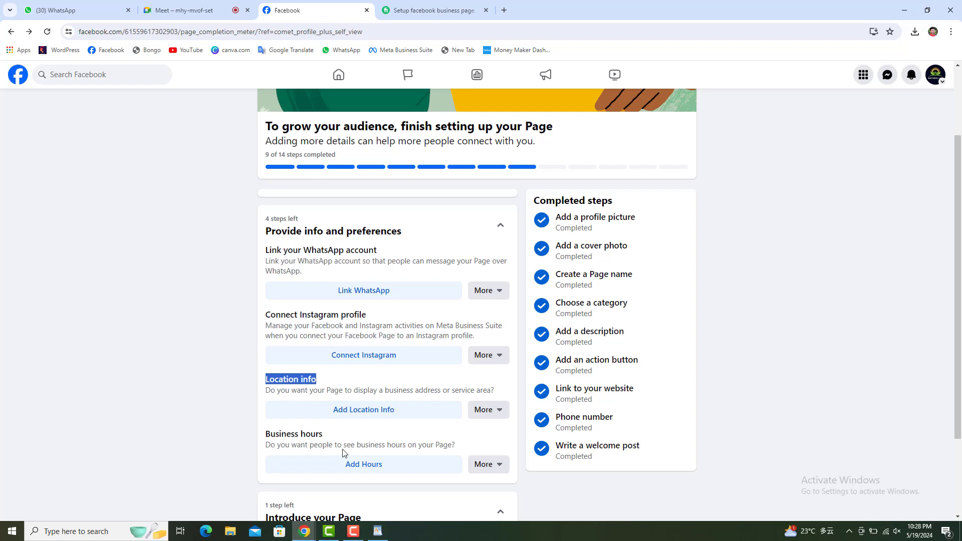
drag(326, 435, 252, 438)
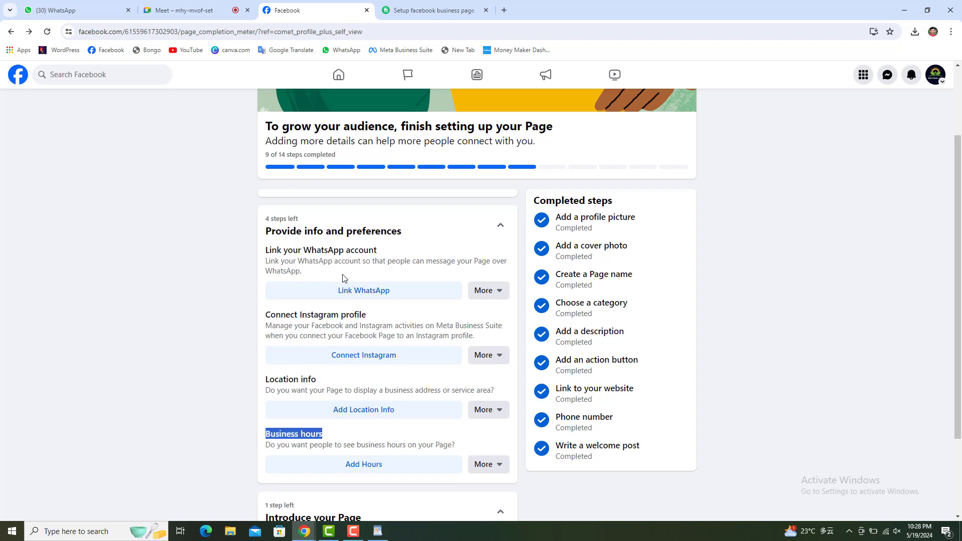
Switch to the Natural Life page profile and scroll to its page health card.
click(933, 80)
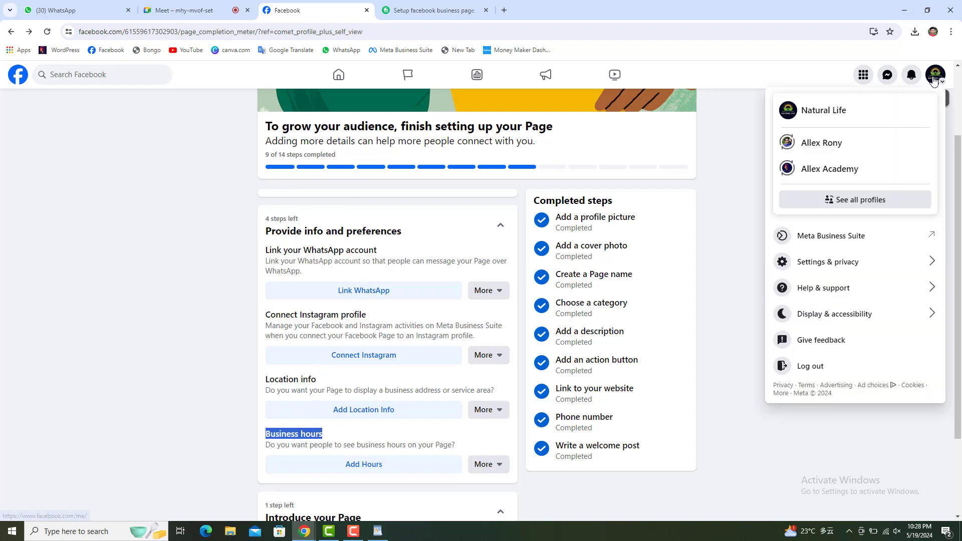
click(826, 116)
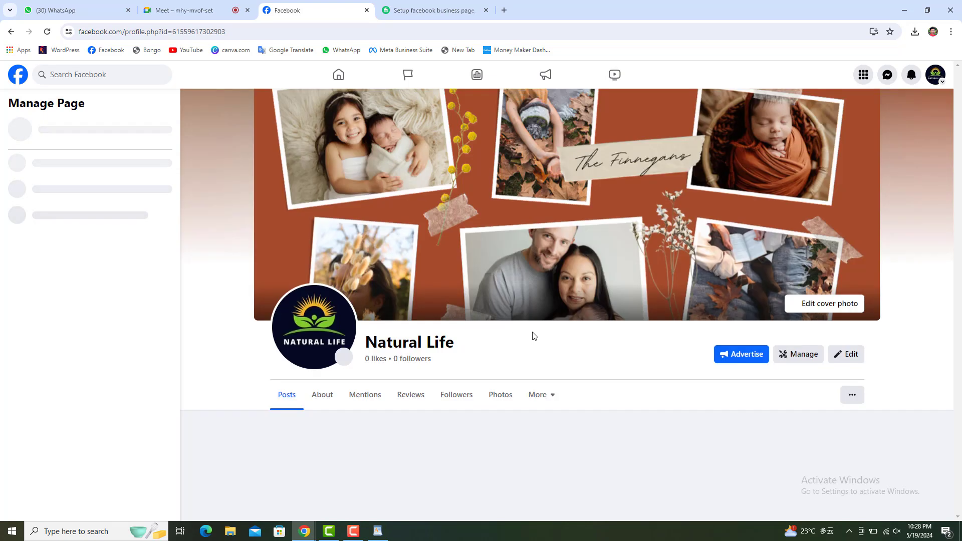
scroll(540, 410, down, 1)
scroll(541, 410, down, 1)
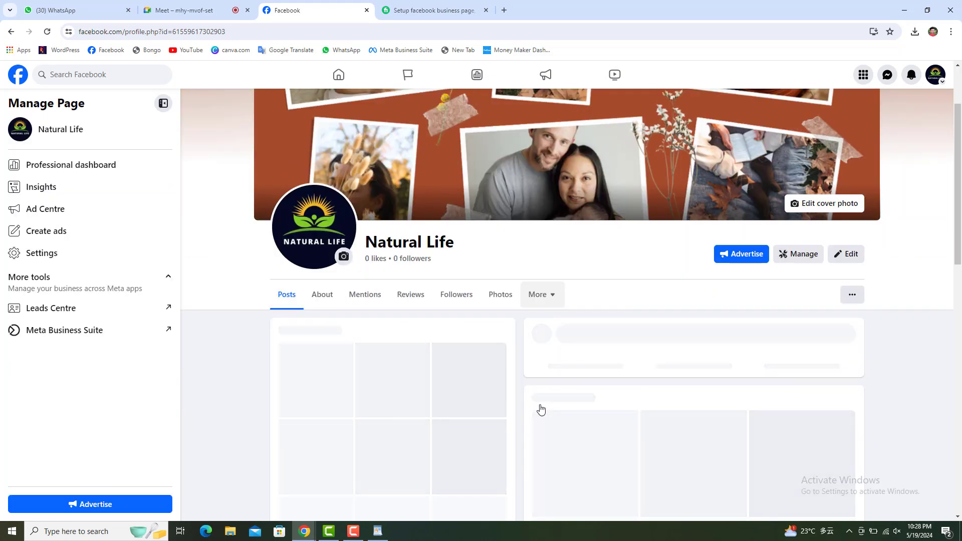
scroll(346, 341, down, 2)
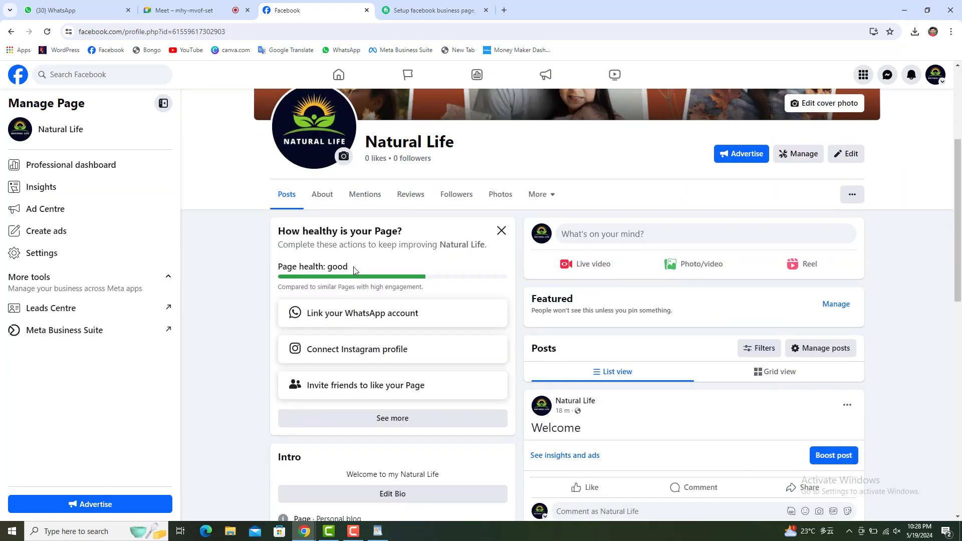
Highlight the 'Page health: good' rating on the card.
drag(353, 266, 325, 274)
click(369, 265)
drag(276, 268, 375, 269)
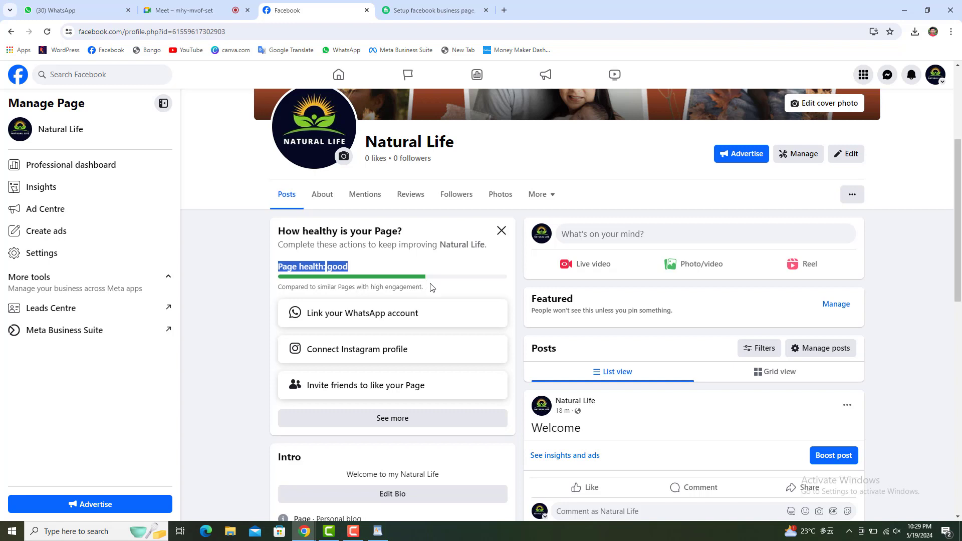
click(259, 396)
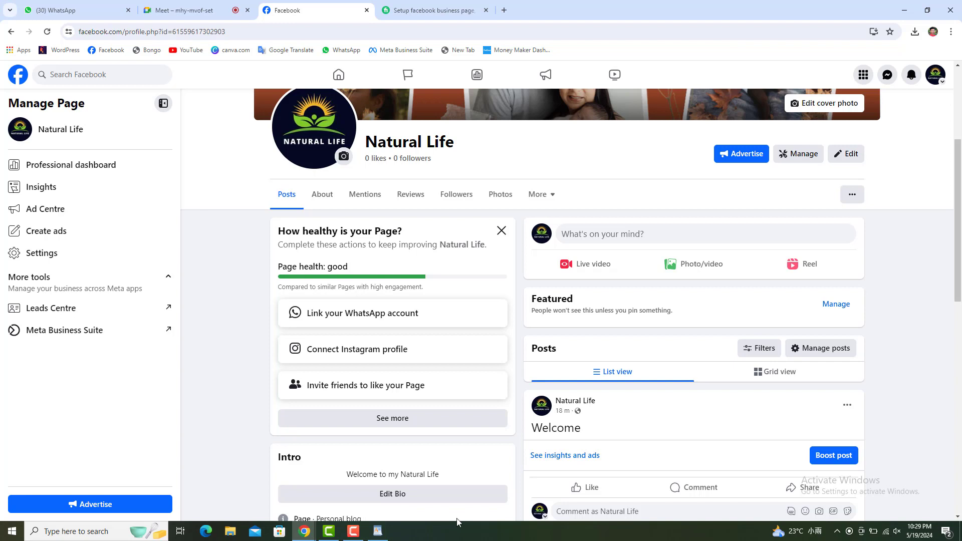
mouse_move(386, 538)
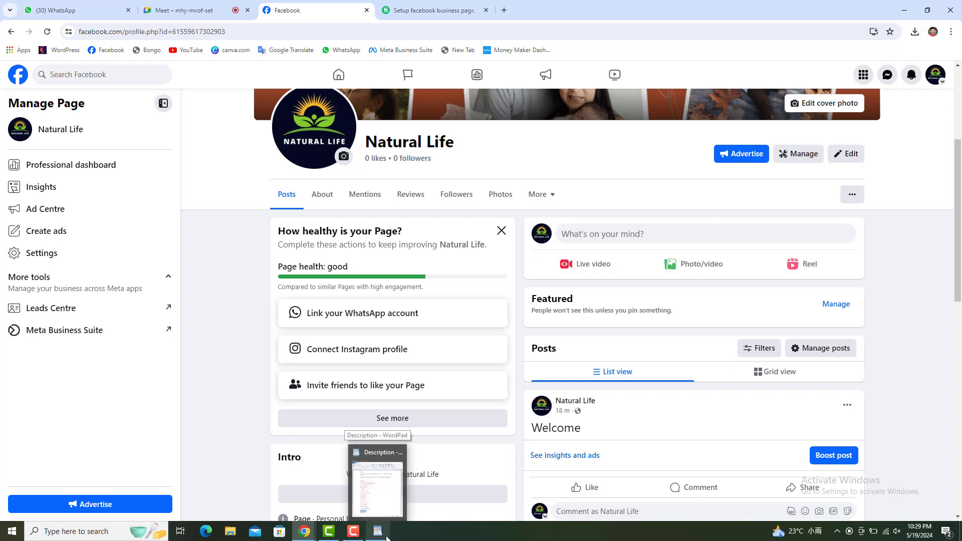